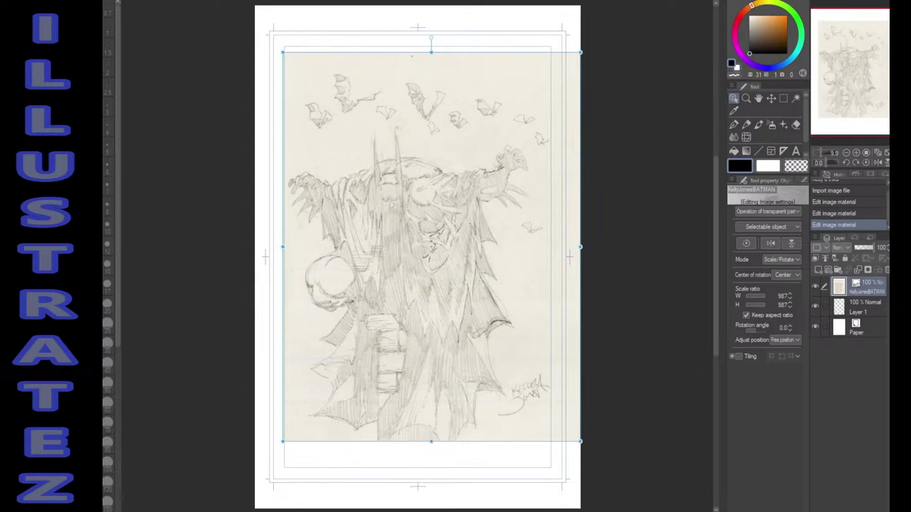
# Reorder the KellyJonesBATMAN layer below Layer 1 and add a raster layer named Inks directly above it.
pyautogui.moveTo(865, 286); pyautogui.dragTo(865, 314)
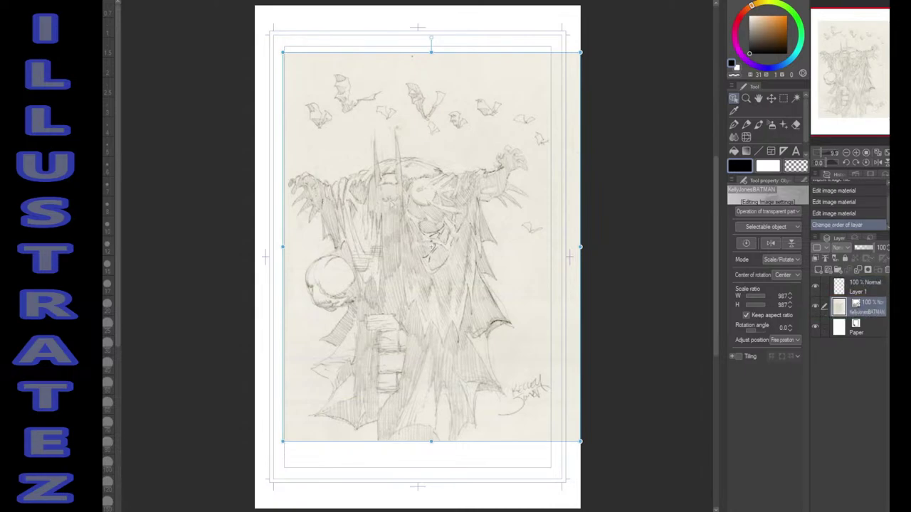
pyautogui.click(819, 270)
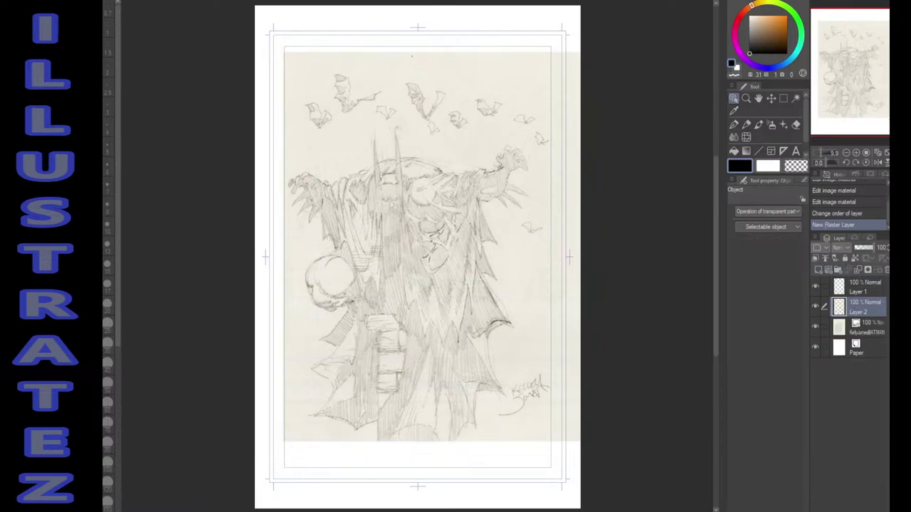
pyautogui.doubleClick(859, 311)
pyautogui.write('Inks')
pyautogui.press('Return')
# Apply the blue layer color to the KellyJonesBATMAN sketch layer and enlarge the layer and tool property palettes.
pyautogui.click(867, 327)
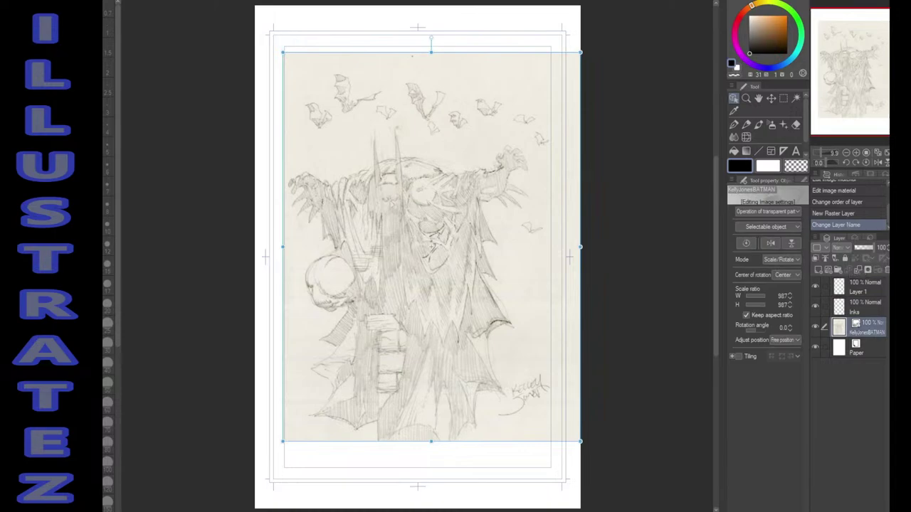
pyautogui.moveTo(808, 256); pyautogui.dragTo(789, 256)
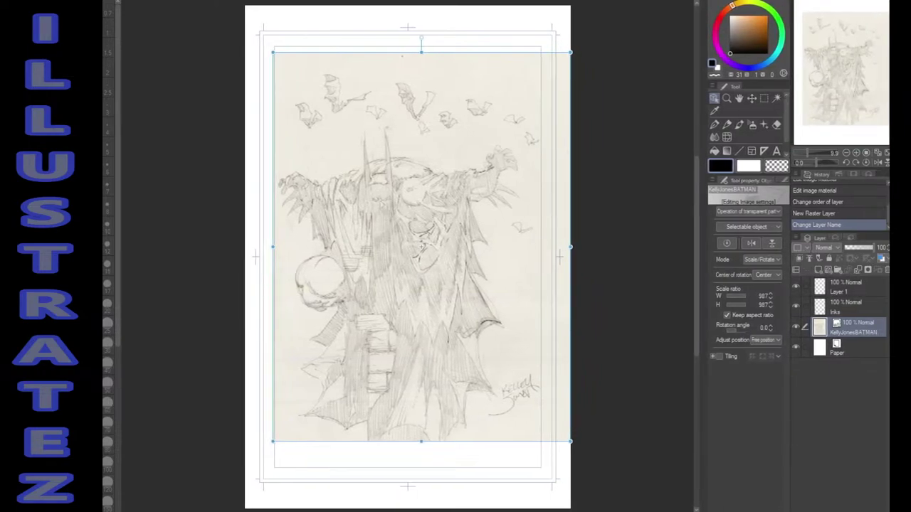
pyautogui.click(882, 258)
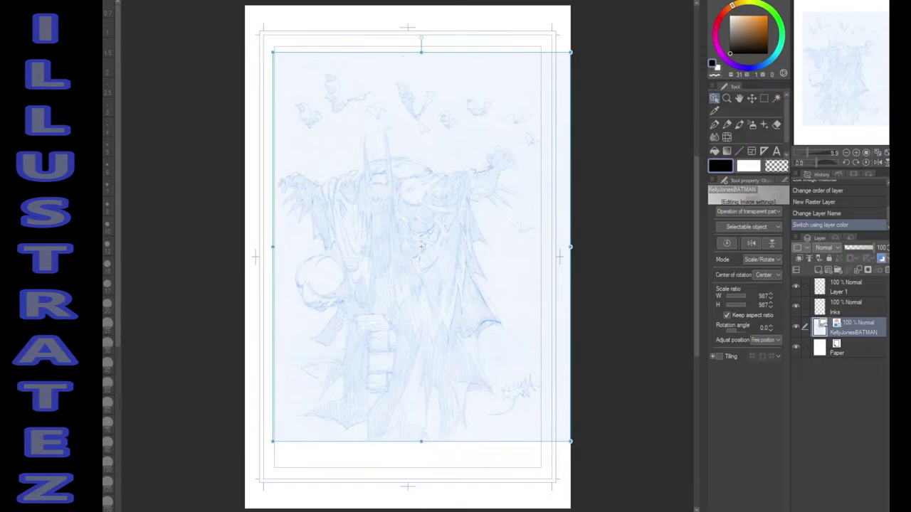
pyautogui.moveTo(703, 256); pyautogui.dragTo(682, 256)
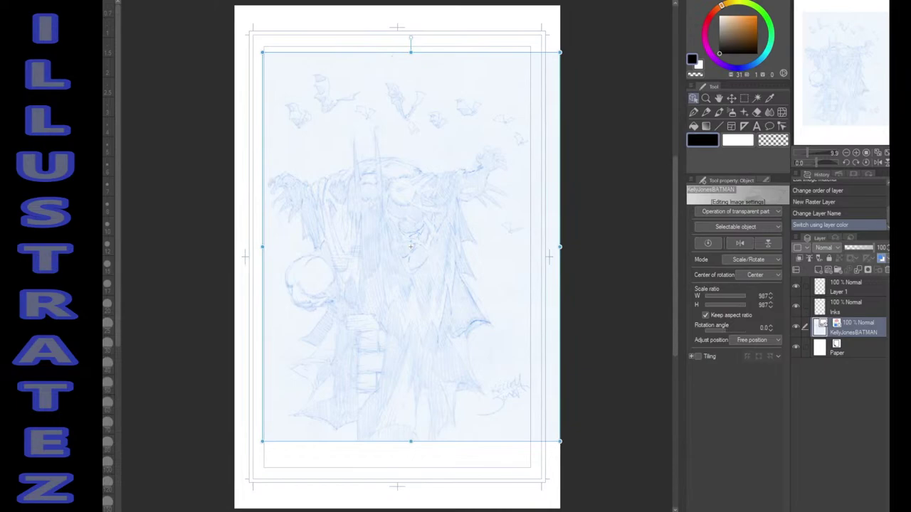
pyautogui.moveTo(737, 174); pyautogui.dragTo(737, 154)
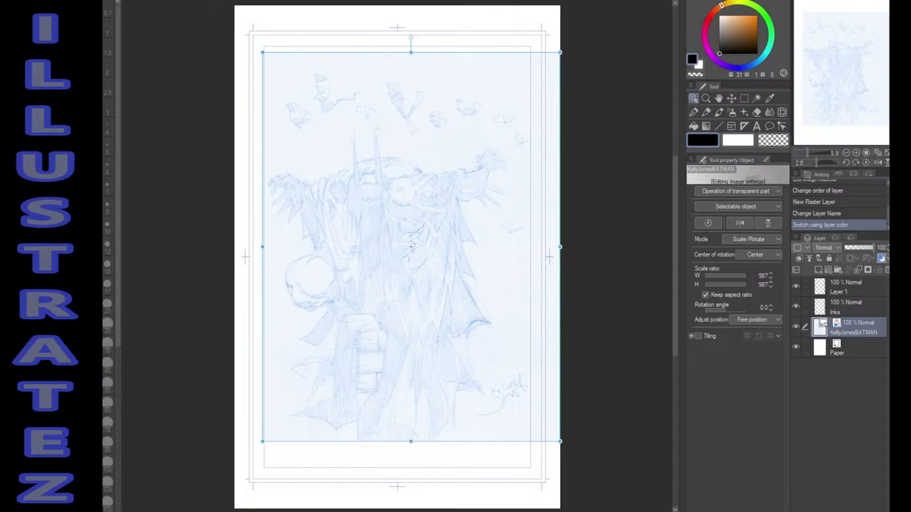
pyautogui.click(853, 307)
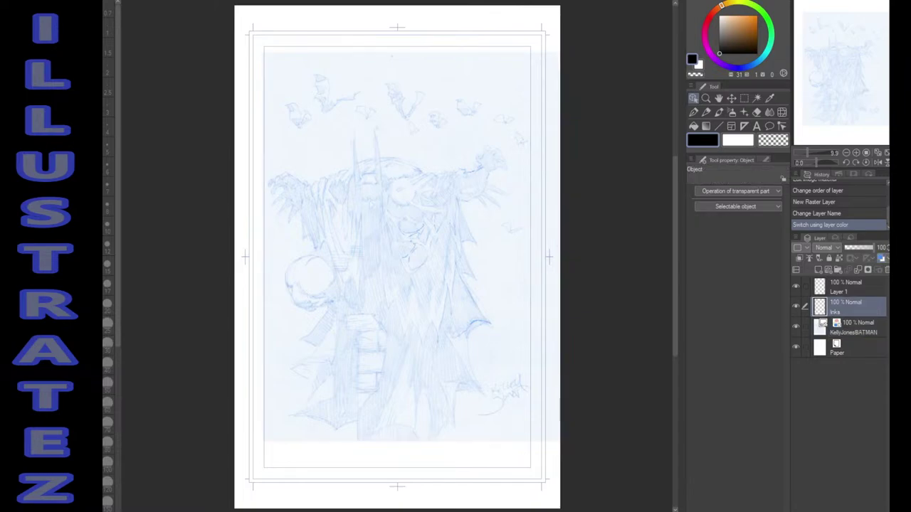
pyautogui.click(853, 327)
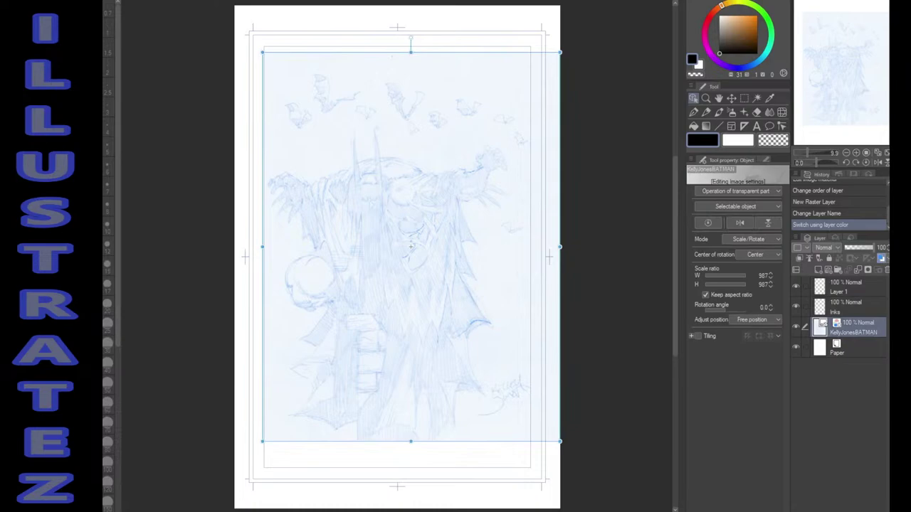
pyautogui.click(409, 259)
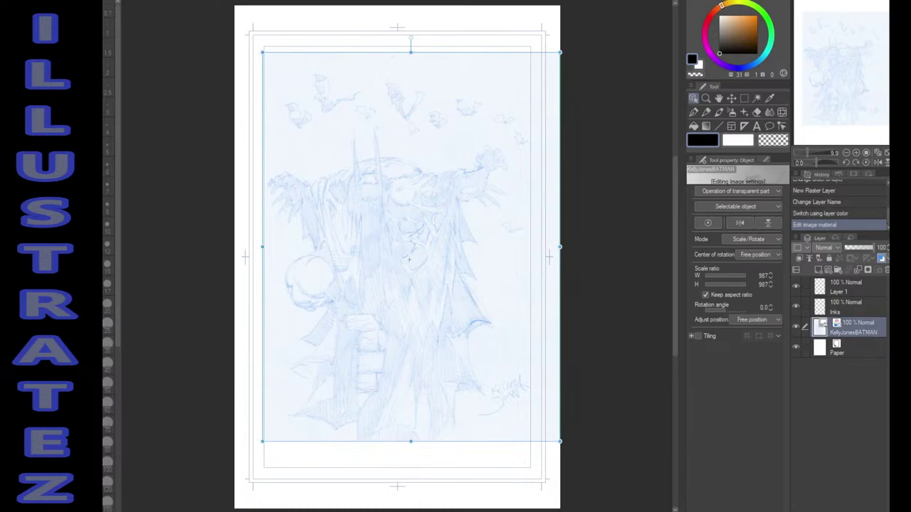
pyautogui.moveTo(408, 259); pyautogui.dragTo(408, 255)
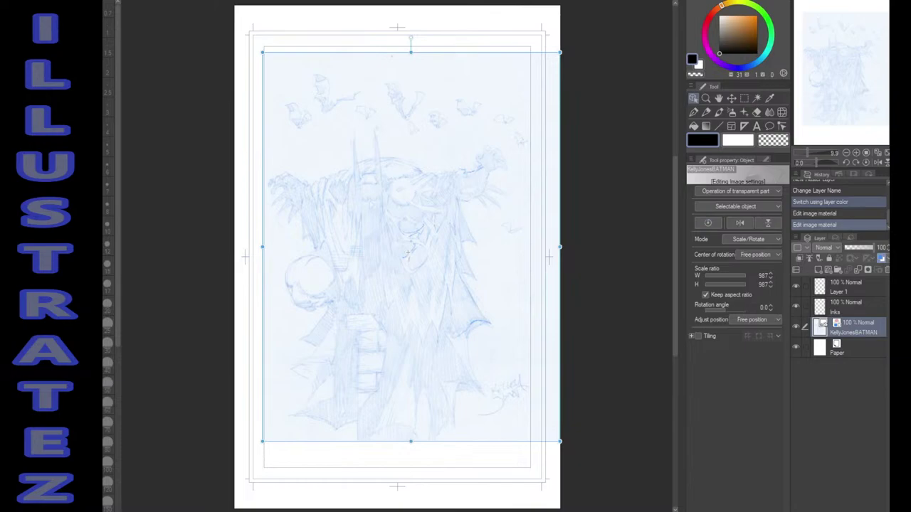
pyautogui.hotkey('ctrl', 'z')
pyautogui.hotkey('ctrl', 'z')
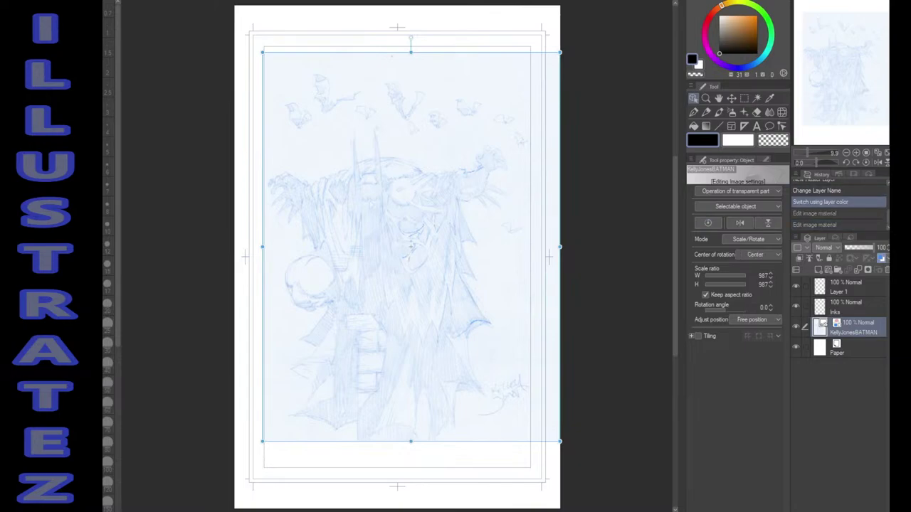
# Move the sketch layer down until its lower edge meets the inner page guide, and set its opacity to 98%.
pyautogui.click(731, 98)
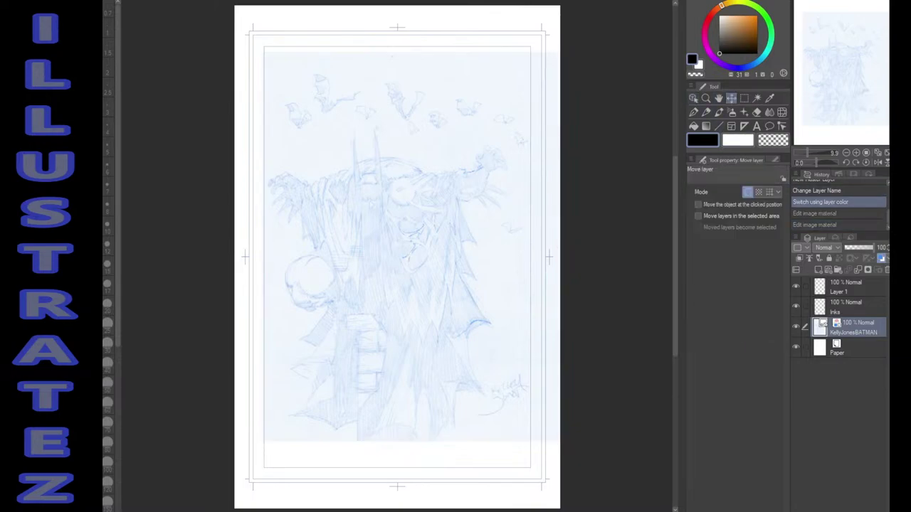
pyautogui.moveTo(397, 257); pyautogui.dragTo(399, 283)
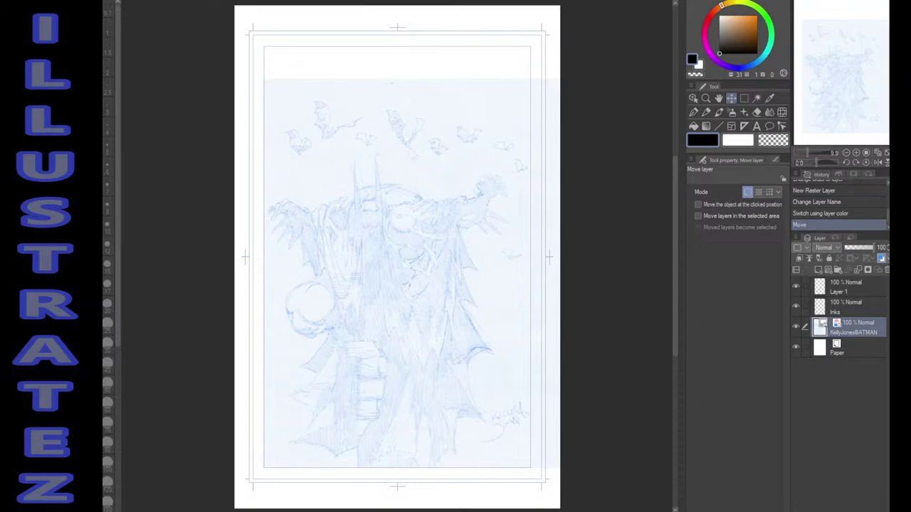
pyautogui.moveTo(873, 247); pyautogui.dragTo(872, 248)
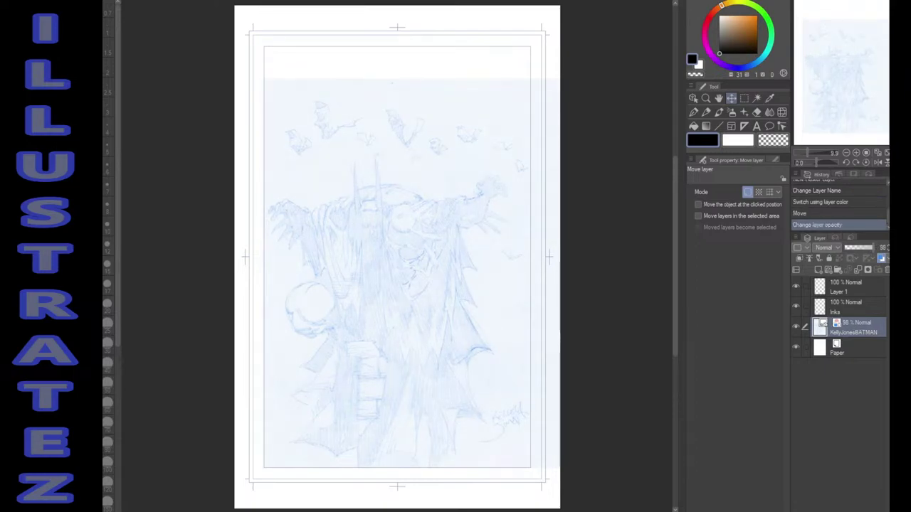
# Make the Inks layer active and bring up the pen sub tools with Mameoペン 太 2 as the inking pen.
pyautogui.click(855, 307)
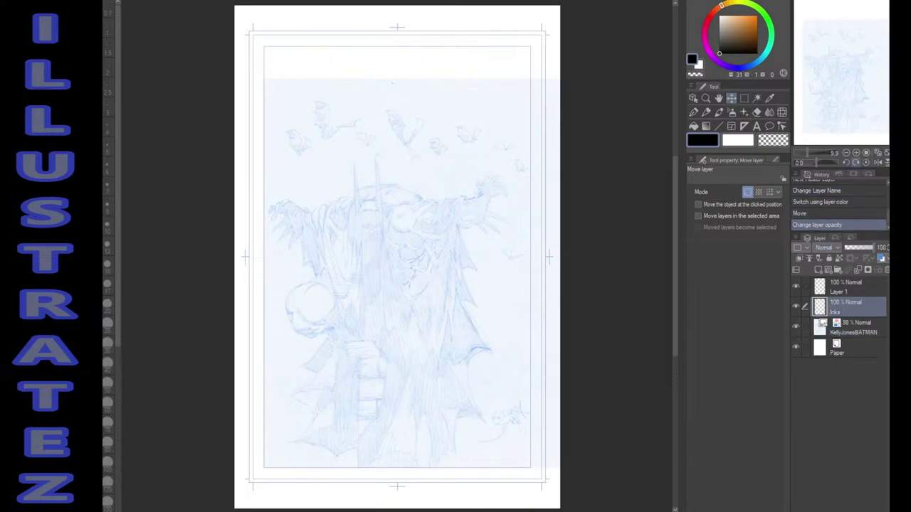
pyautogui.click(856, 152)
pyautogui.click(856, 152)
pyautogui.click(856, 152)
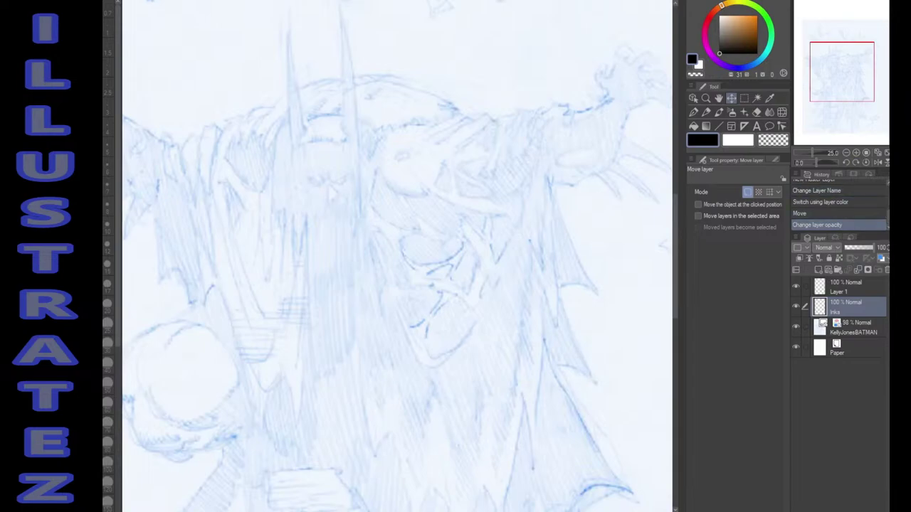
pyautogui.click(693, 111)
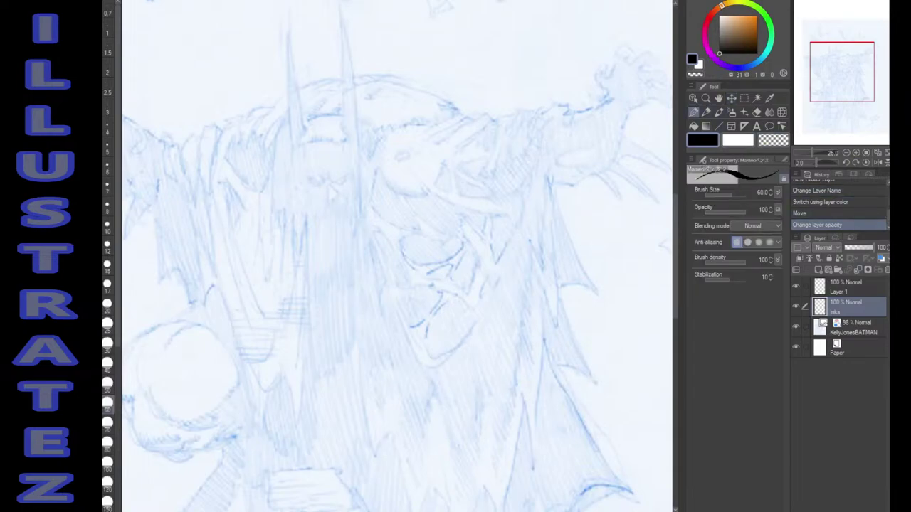
pyautogui.click(766, 160)
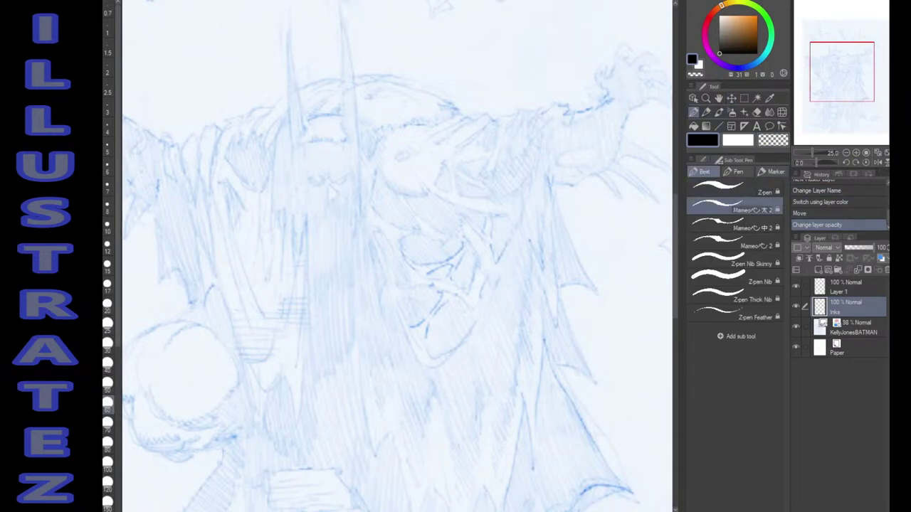
# Ink the outlines of the cowl's two tall pointed ears, including their inner edges and the small strokes at their bases.
pyautogui.moveTo(334, 193); pyautogui.dragTo(379, 178)
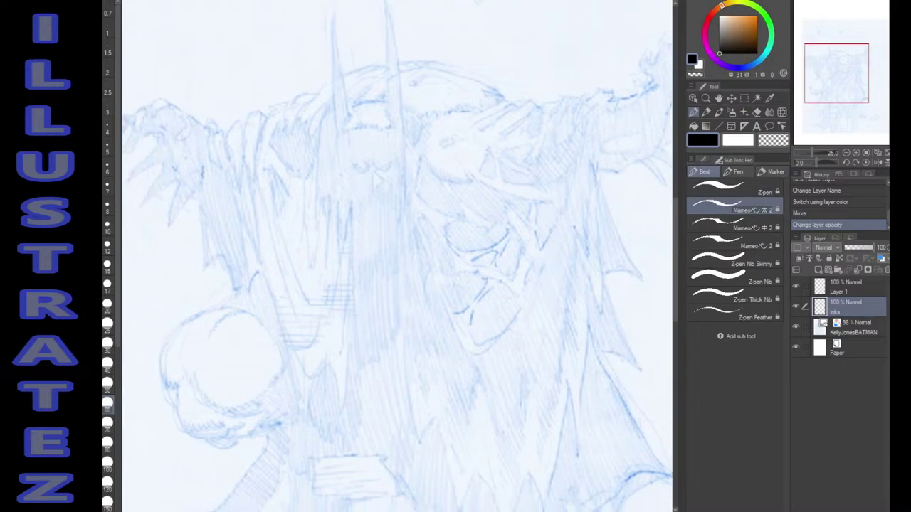
pyautogui.scroll(3, 397, 256)
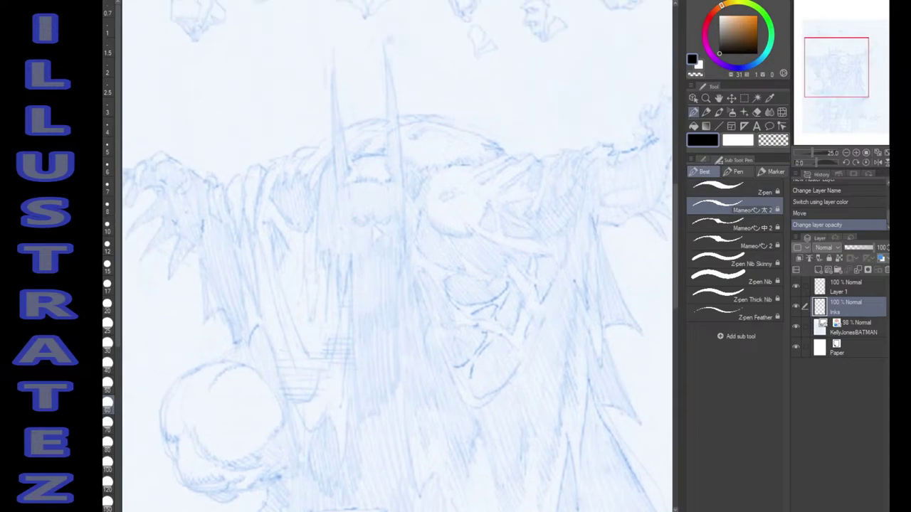
pyautogui.click(384, 45)
pyautogui.moveTo(385, 50); pyautogui.dragTo(405, 248)
pyautogui.moveTo(383, 44); pyautogui.dragTo(390, 173)
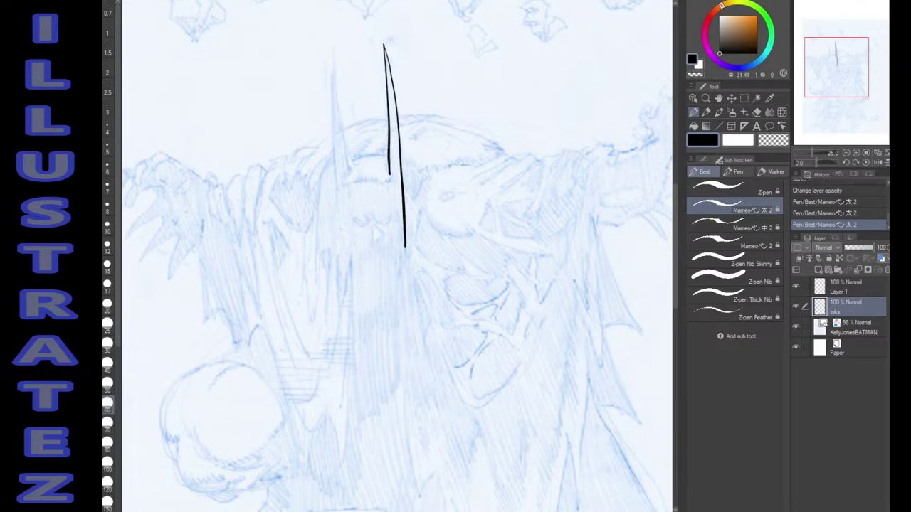
pyautogui.moveTo(333, 48); pyautogui.dragTo(350, 169)
pyautogui.moveTo(334, 47); pyautogui.dragTo(338, 190)
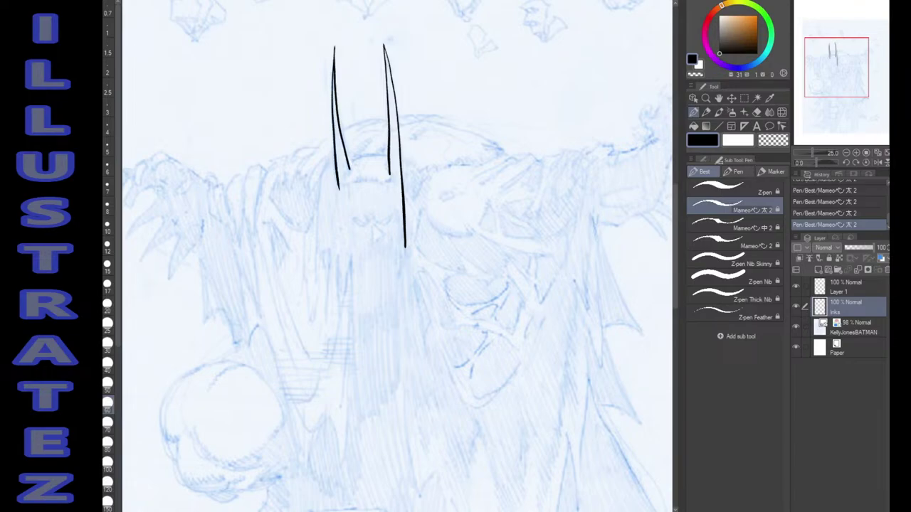
pyautogui.moveTo(336, 91); pyautogui.dragTo(350, 154)
pyautogui.moveTo(389, 152); pyautogui.dragTo(387, 165)
pyautogui.moveTo(351, 171); pyautogui.dragTo(343, 186)
# Ink the curved edge joining the bases of the two ears, with short ticks along its upper side.
pyautogui.moveTo(342, 406)
pyautogui.mouseDown()
pyautogui.moveTo(370, 414)
pyautogui.moveTo(497, 380)
pyautogui.moveTo(534, 338)
pyautogui.mouseUp()
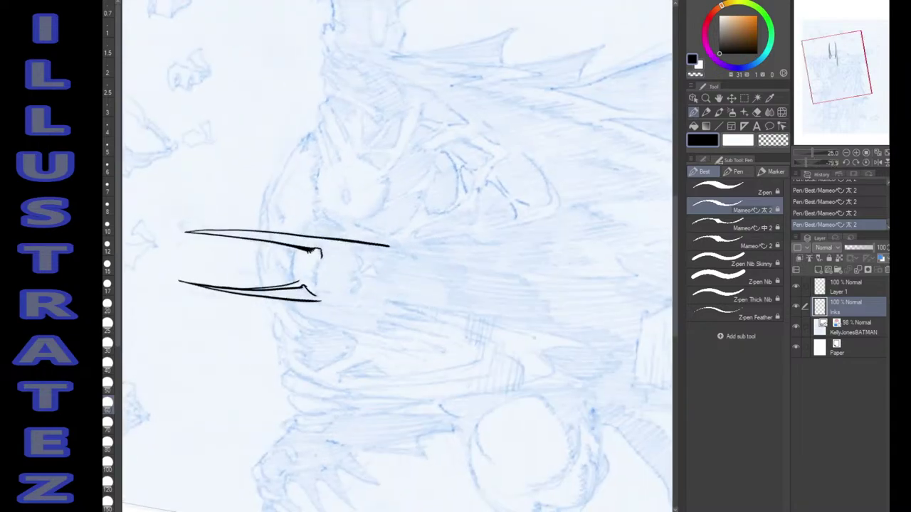
pyautogui.moveTo(321, 253); pyautogui.dragTo(315, 295)
pyautogui.moveTo(314, 262); pyautogui.dragTo(311, 291)
pyautogui.hotkey('ctrl', 'z')
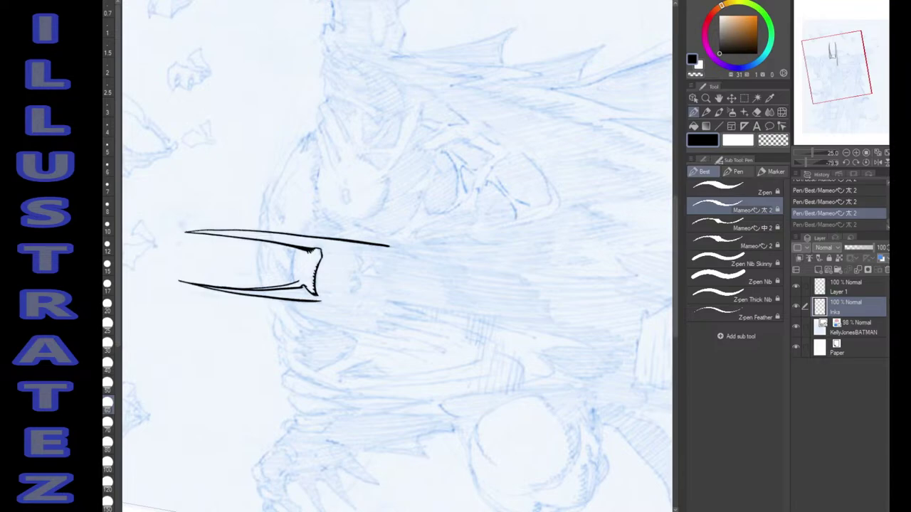
pyautogui.hotkey('ctrl', 'y')
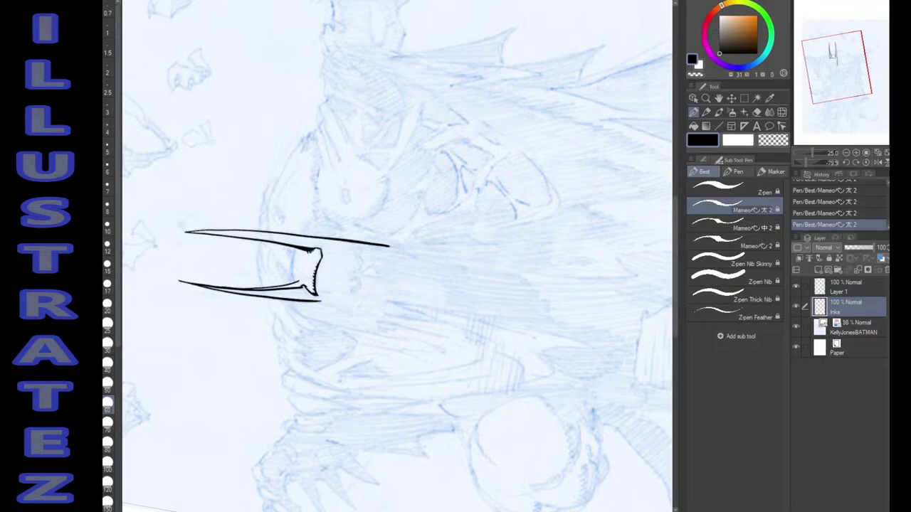
# Ink the curved contour behind the cowl's right ear, ending in sharp fold lines toward the shoulder.
pyautogui.moveTo(300, 141); pyautogui.dragTo(272, 191)
pyautogui.moveTo(266, 200)
pyautogui.mouseDown()
pyautogui.moveTo(308, 134)
pyautogui.moveTo(303, 151)
pyautogui.moveTo(323, 169)
pyautogui.mouseUp()
pyautogui.moveTo(320, 128); pyautogui.dragTo(332, 167)
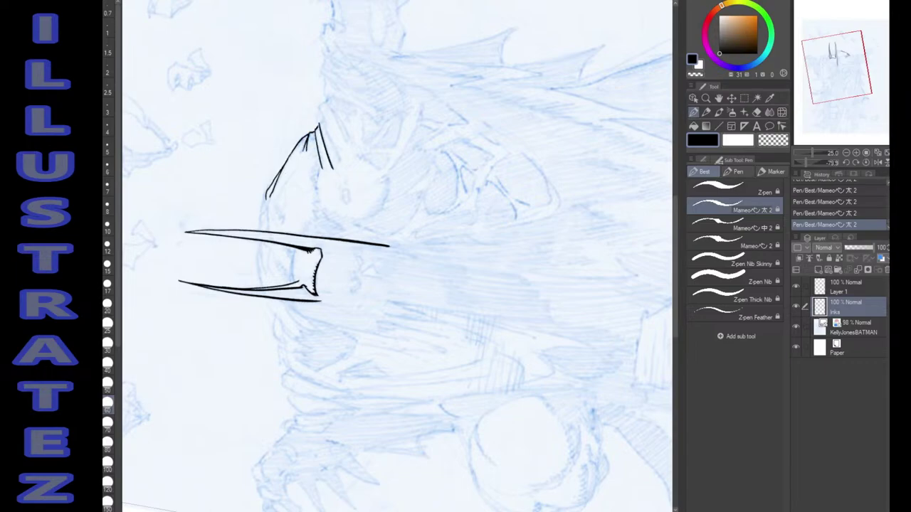
pyautogui.moveTo(321, 106); pyautogui.dragTo(338, 166)
# Ink the small triangular fold and the long pointed strip with jagged ends beside the round head shape.
pyautogui.click(865, 163)
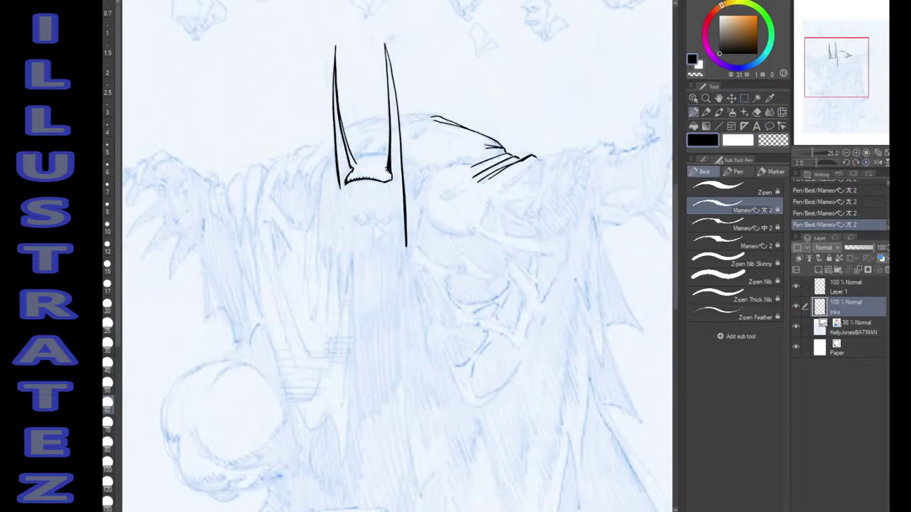
pyautogui.moveTo(491, 202)
pyautogui.mouseDown()
pyautogui.moveTo(497, 234)
pyautogui.moveTo(486, 217)
pyautogui.mouseUp()
pyautogui.moveTo(501, 211); pyautogui.dragTo(503, 223)
pyautogui.moveTo(817, 162); pyautogui.dragTo(822, 162)
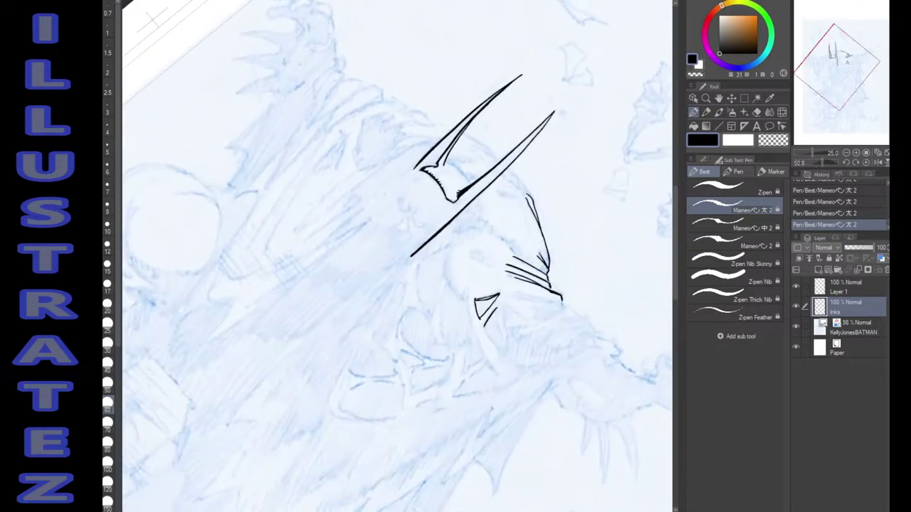
pyautogui.moveTo(468, 294); pyautogui.dragTo(497, 374)
pyautogui.moveTo(470, 341)
pyautogui.mouseDown()
pyautogui.moveTo(466, 387)
pyautogui.moveTo(484, 366)
pyautogui.mouseUp()
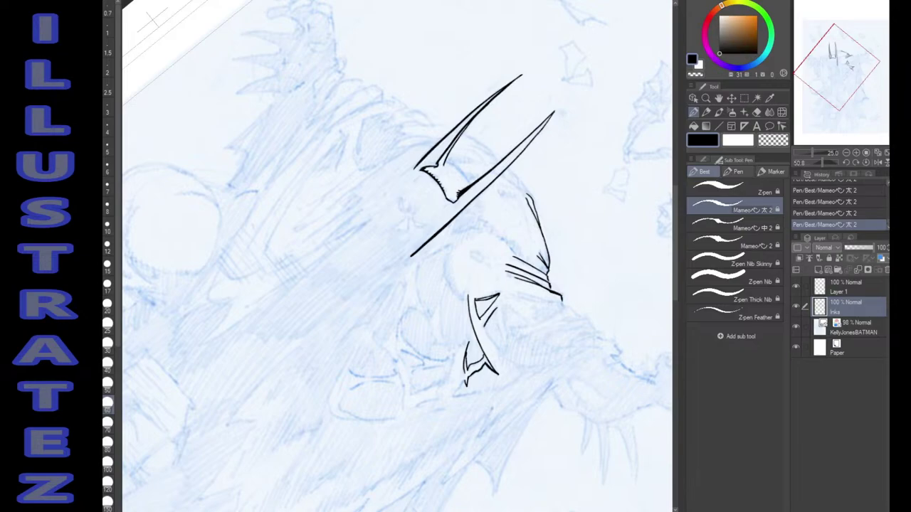
# Ink the jagged edges below the round head shape and its curved outer outline next to the cowl.
pyautogui.moveTo(470, 338); pyautogui.dragTo(447, 377)
pyautogui.moveTo(442, 298)
pyautogui.mouseDown()
pyautogui.moveTo(446, 341)
pyautogui.moveTo(432, 346)
pyautogui.moveTo(426, 318)
pyautogui.moveTo(442, 295)
pyautogui.mouseUp()
pyautogui.moveTo(419, 263); pyautogui.dragTo(427, 315)
pyautogui.moveTo(418, 262); pyautogui.dragTo(428, 318)
pyautogui.moveTo(419, 261)
pyautogui.mouseDown()
pyautogui.moveTo(452, 246)
pyautogui.moveTo(453, 292)
pyautogui.moveTo(466, 299)
pyautogui.mouseUp()
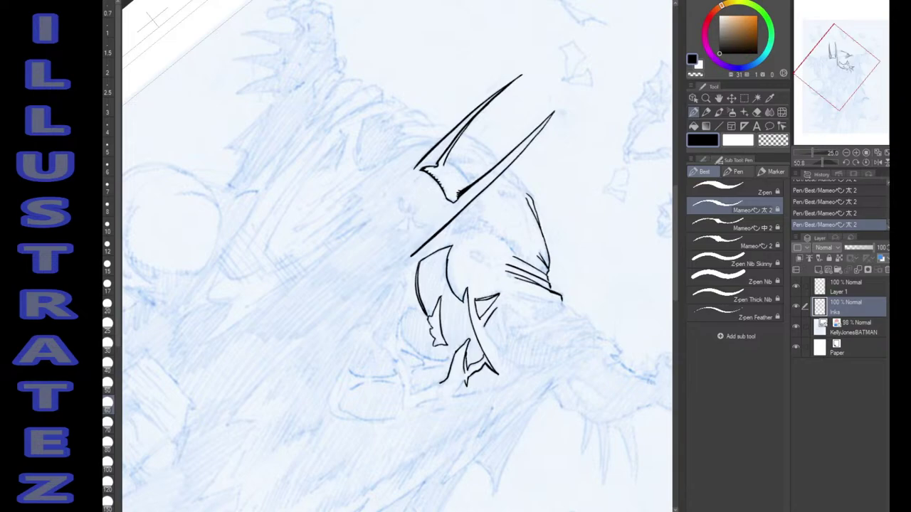
# Ink the round head's inner curve and small eye marks, and reinforce the contour line behind it.
pyautogui.moveTo(452, 246)
pyautogui.mouseDown()
pyautogui.moveTo(448, 268)
pyautogui.moveTo(463, 300)
pyautogui.mouseUp()
pyautogui.moveTo(471, 256); pyautogui.dragTo(481, 257)
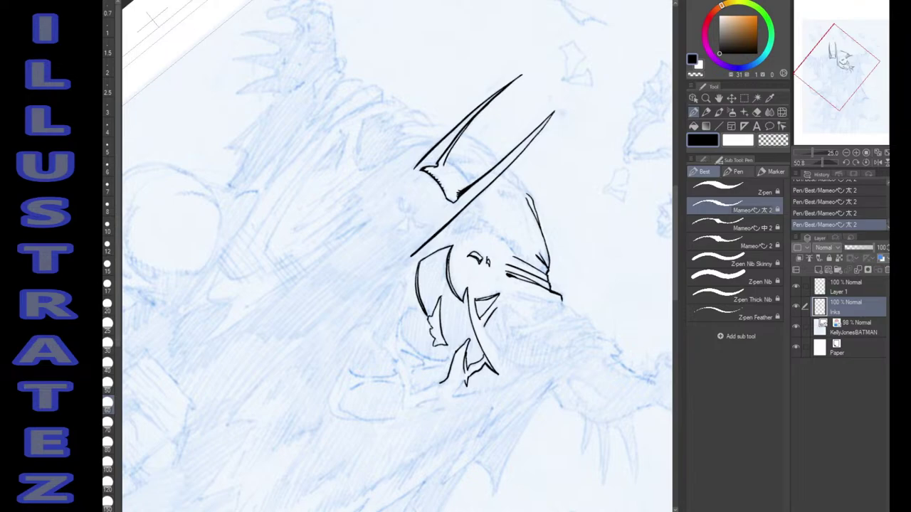
pyautogui.moveTo(539, 252); pyautogui.dragTo(546, 265)
pyautogui.moveTo(529, 193); pyautogui.dragTo(548, 254)
# Ink the rounded, pointed shape beneath the jagged edges of the round head.
pyautogui.hotkey('shift', 'space')
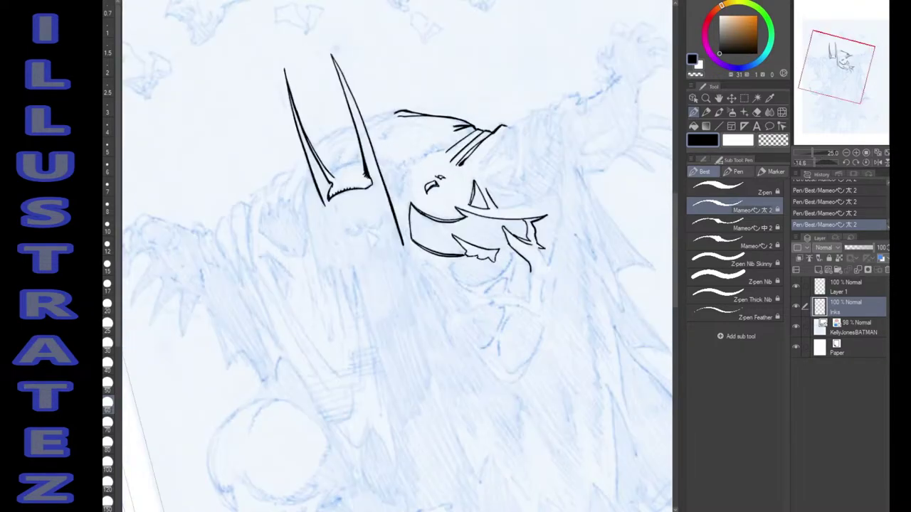
pyautogui.moveTo(397, 256); pyautogui.dragTo(441, 289)
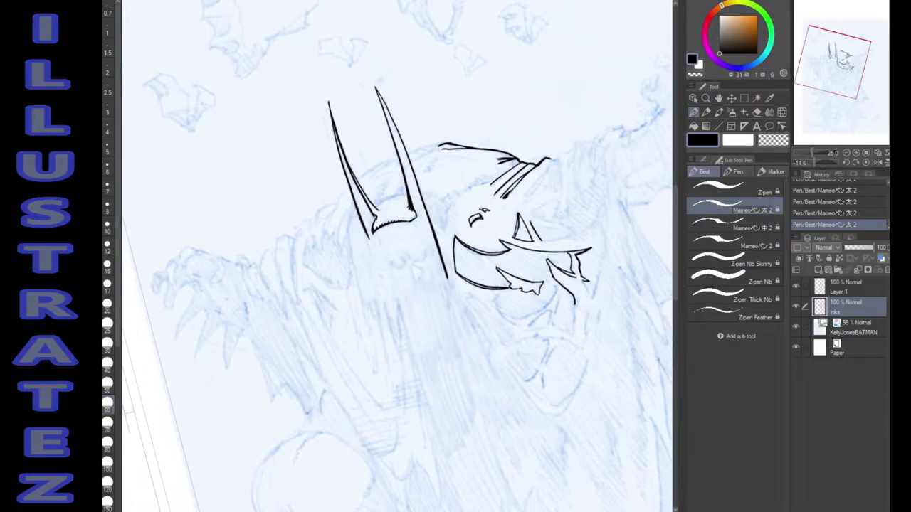
pyautogui.moveTo(555, 293)
pyautogui.mouseDown()
pyautogui.moveTo(537, 314)
pyautogui.moveTo(511, 318)
pyautogui.moveTo(492, 302)
pyautogui.moveTo(504, 290)
pyautogui.moveTo(517, 327)
pyautogui.moveTo(552, 309)
pyautogui.moveTo(525, 331)
pyautogui.moveTo(534, 324)
pyautogui.mouseUp()
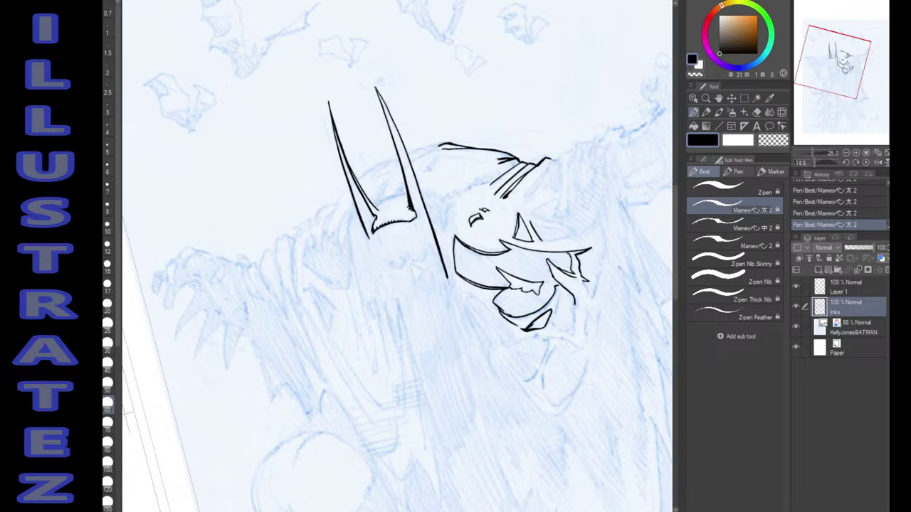
# Ink the jagged vertical folds and the small V-shaped spike beneath the long pointed strip, switching between black and white.
pyautogui.moveTo(558, 295); pyautogui.dragTo(556, 331)
pyautogui.moveTo(571, 308); pyautogui.dragTo(575, 327)
pyautogui.moveTo(580, 297); pyautogui.dragTo(585, 336)
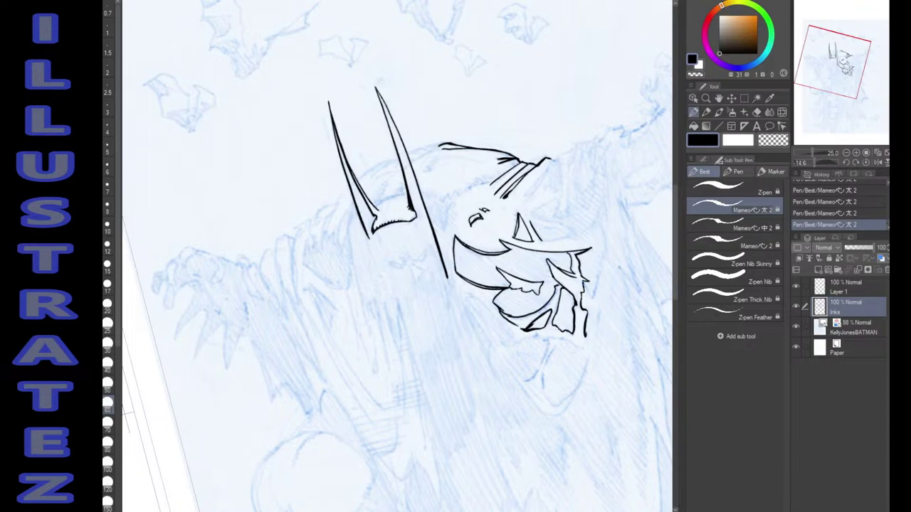
pyautogui.press('x')
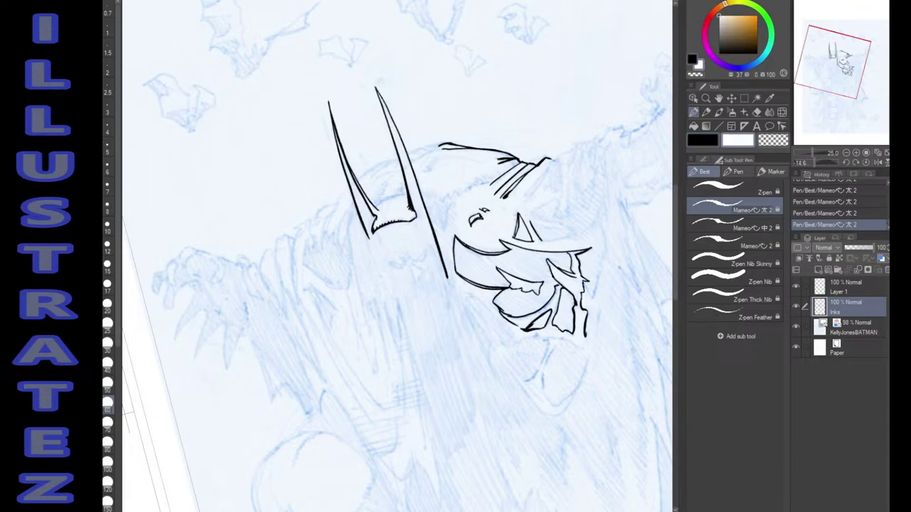
pyautogui.moveTo(587, 284)
pyautogui.mouseDown()
pyautogui.moveTo(598, 294)
pyautogui.moveTo(598, 278)
pyautogui.moveTo(594, 305)
pyautogui.mouseUp()
pyautogui.press('x')
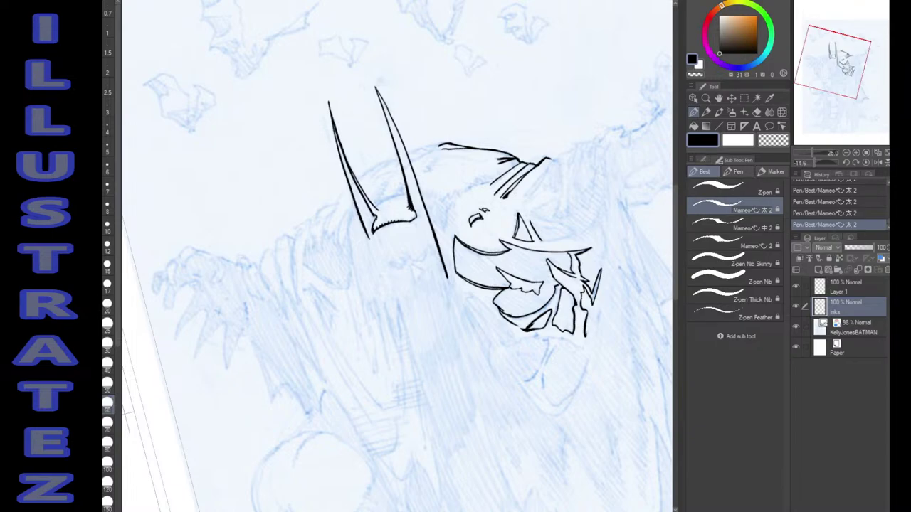
# Ink the long curved cape line and the rounded pouch shape with its pointed outer outline below the jagged folds.
pyautogui.moveTo(620, 269); pyautogui.dragTo(641, 427)
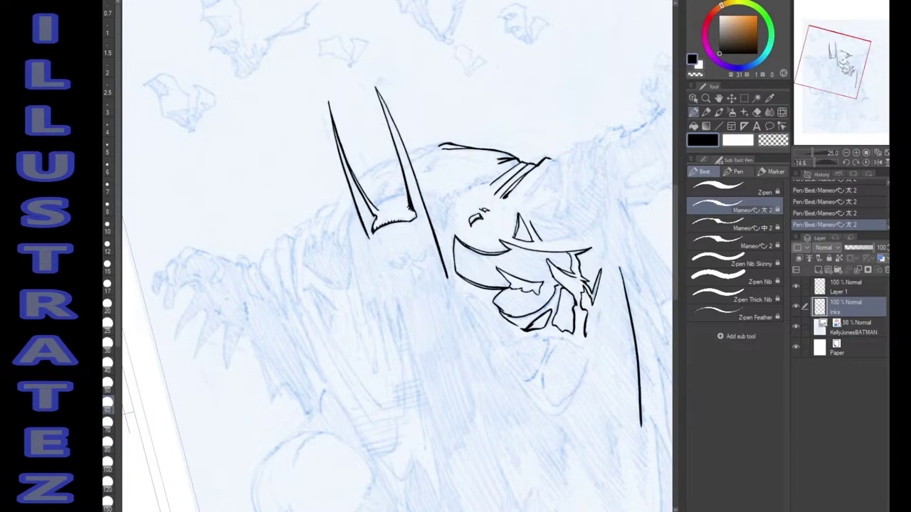
pyautogui.moveTo(558, 345)
pyautogui.mouseDown()
pyautogui.moveTo(543, 382)
pyautogui.moveTo(550, 402)
pyautogui.moveTo(570, 393)
pyautogui.moveTo(589, 358)
pyautogui.moveTo(570, 402)
pyautogui.moveTo(547, 415)
pyautogui.mouseUp()
pyautogui.moveTo(508, 364); pyautogui.dragTo(545, 415)
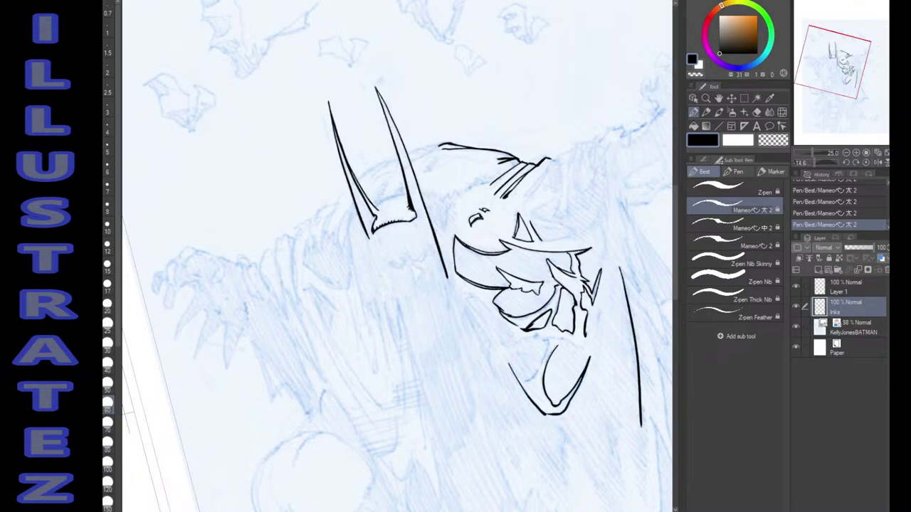
pyautogui.moveTo(508, 364)
pyautogui.mouseDown()
pyautogui.moveTo(531, 385)
pyautogui.moveTo(542, 346)
pyautogui.mouseUp()
pyautogui.moveTo(557, 341); pyautogui.dragTo(573, 346)
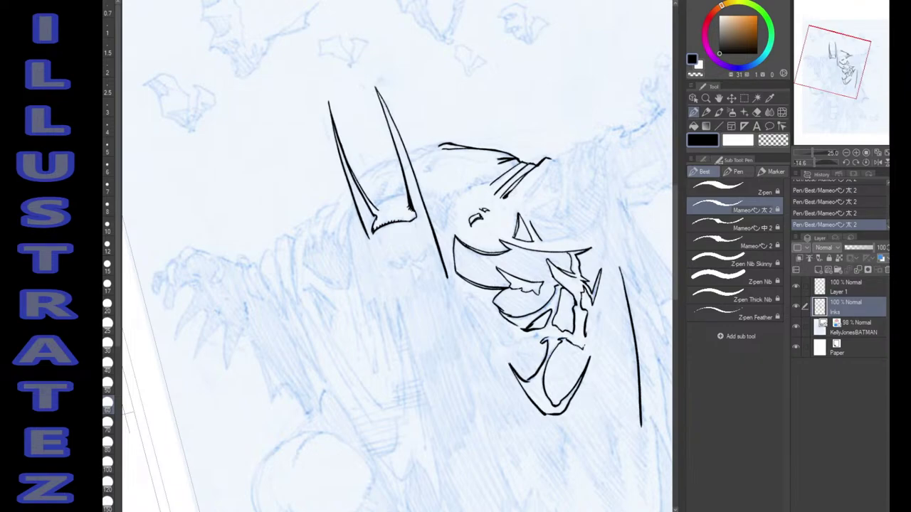
# Ink the pouch's side contour and the jagged edge running from its upper corner up to the long ear line.
pyautogui.moveTo(600, 317); pyautogui.dragTo(589, 377)
pyautogui.moveTo(540, 333); pyautogui.dragTo(501, 345)
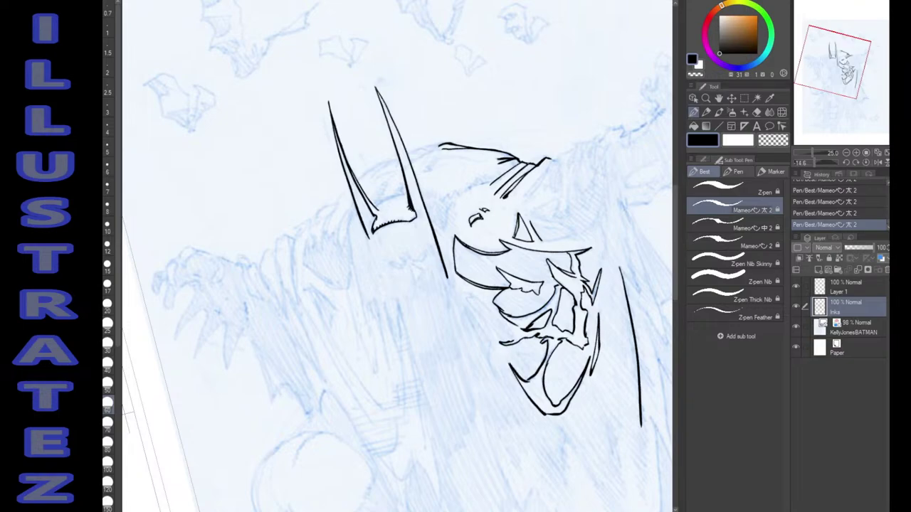
pyautogui.moveTo(510, 321); pyautogui.dragTo(497, 324)
pyautogui.moveTo(495, 318); pyautogui.dragTo(459, 292)
pyautogui.moveTo(548, 158)
pyautogui.mouseDown()
pyautogui.moveTo(569, 201)
pyautogui.moveTo(578, 256)
pyautogui.mouseUp()
pyautogui.moveTo(427, 321)
pyautogui.mouseDown()
pyautogui.moveTo(456, 255)
pyautogui.moveTo(446, 264)
pyautogui.mouseUp()
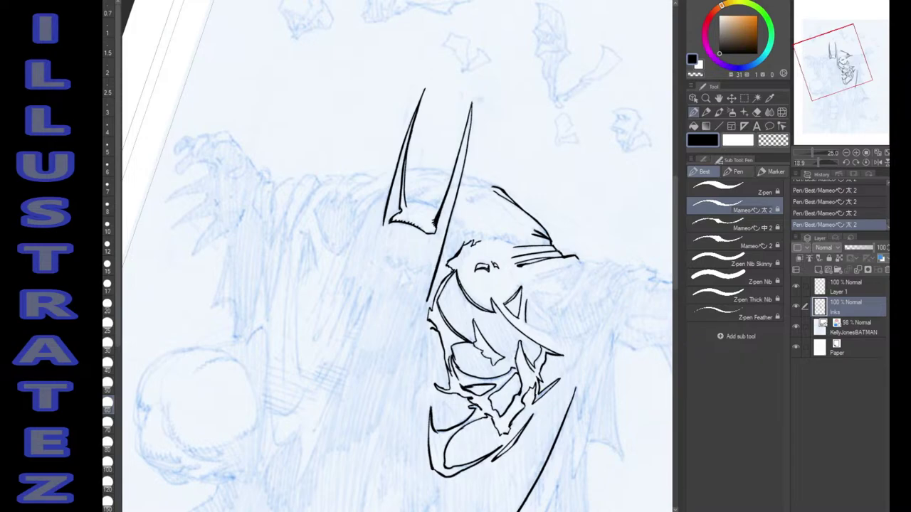
# Ink the round head's ragged back edge and hatch along its lower curve towards the triangular fold.
pyautogui.moveTo(449, 271); pyautogui.dragTo(470, 242)
pyautogui.moveTo(470, 242); pyautogui.dragTo(440, 195)
pyautogui.moveTo(454, 234); pyautogui.dragTo(457, 224)
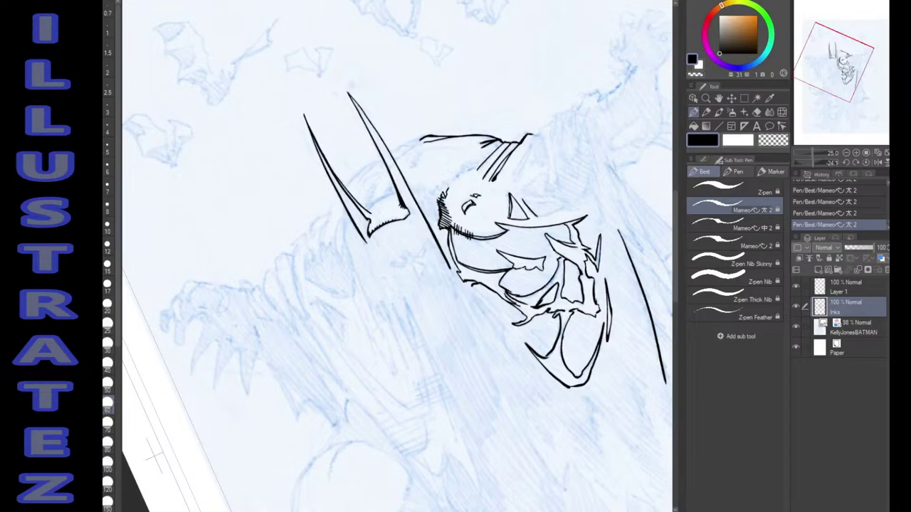
pyautogui.moveTo(485, 234); pyautogui.dragTo(487, 242)
pyautogui.moveTo(489, 233)
pyautogui.mouseDown()
pyautogui.moveTo(489, 242)
pyautogui.moveTo(506, 236)
pyautogui.mouseUp()
pyautogui.moveTo(506, 210); pyautogui.dragTo(514, 207)
# Undo the latest hatching strokes on the round head and restore them.
pyautogui.hotkey('ctrl', 'z')
pyautogui.hotkey('ctrl', 'z')
pyautogui.hotkey('ctrl', 'z')
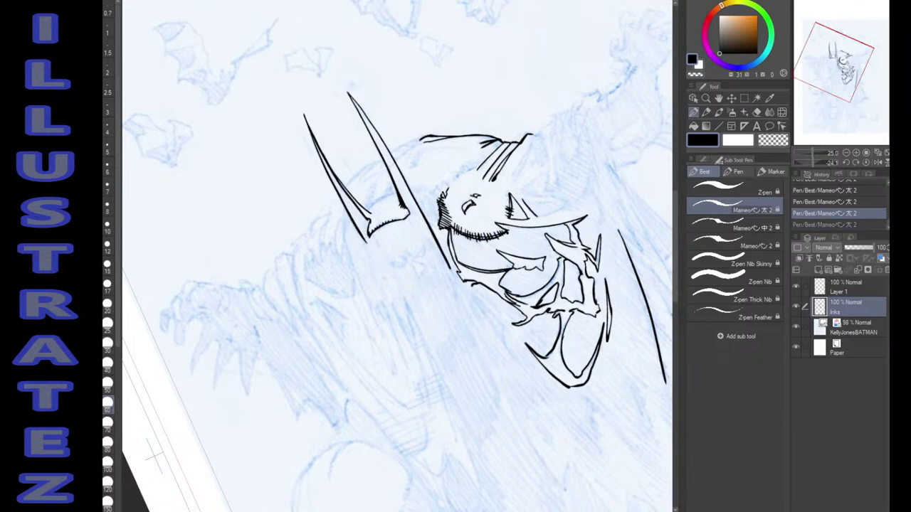
pyautogui.hotkey('shift', 'space')
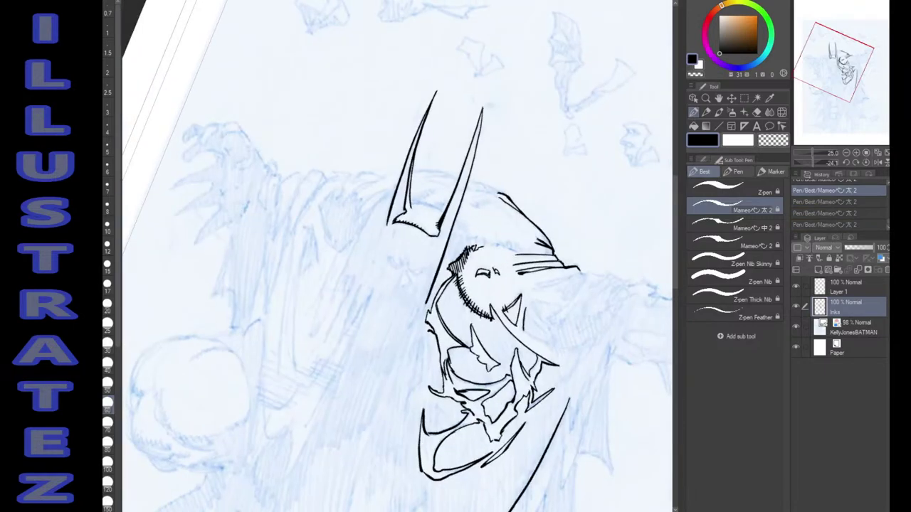
pyautogui.hotkey('ctrl', 'y')
pyautogui.hotkey('ctrl', 'y')
pyautogui.hotkey('ctrl', 'y')
# Hatch the edge of the triangular fold beside the round head and fill its interior with solid black.
pyautogui.moveTo(508, 312); pyautogui.dragTo(516, 300)
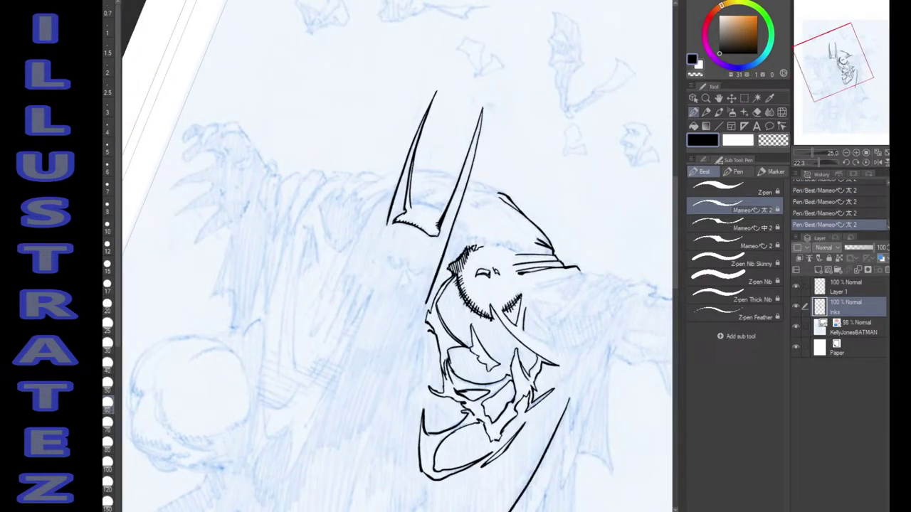
pyautogui.press('g')
pyautogui.click(513, 312)
pyautogui.press('p')
pyautogui.click(513, 312)
pyautogui.click(514, 314)
pyautogui.click(514, 313)
pyautogui.click(514, 313)
pyautogui.click(514, 313)
# Ink the narrow leaf-shaped fold next to the black triangle and add hatch lines inside its lower end.
pyautogui.moveTo(524, 318)
pyautogui.mouseDown()
pyautogui.moveTo(521, 330)
pyautogui.moveTo(551, 346)
pyautogui.mouseUp()
pyautogui.moveTo(526, 307); pyautogui.dragTo(550, 335)
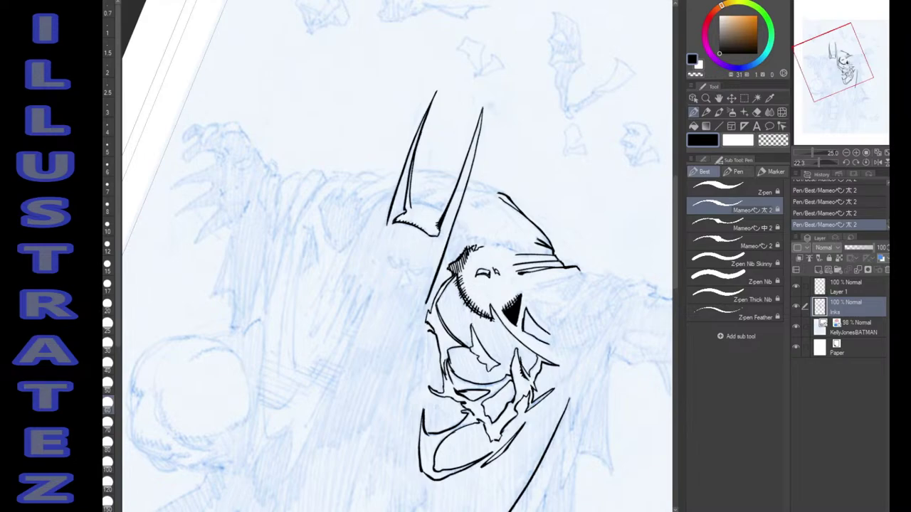
pyautogui.moveTo(528, 301)
pyautogui.mouseDown()
pyautogui.moveTo(554, 336)
pyautogui.moveTo(546, 330)
pyautogui.mouseUp()
# Undo the latest strokes around the leaf-shaped fold and restore them.
pyautogui.hotkey('ctrl', 'z')
pyautogui.hotkey('ctrl', 'z')
pyautogui.hotkey('ctrl', 'z')
pyautogui.hotkey('ctrl', 'z')
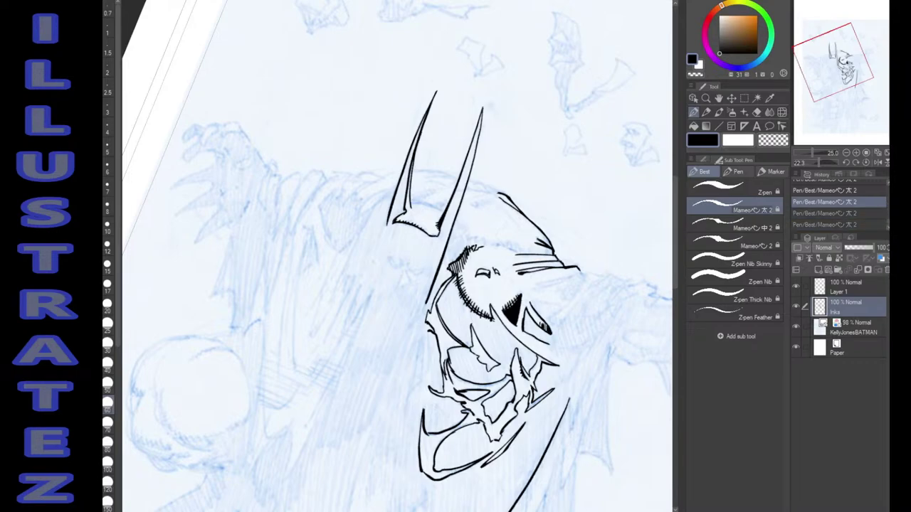
pyautogui.hotkey('ctrl', 'y')
pyautogui.hotkey('ctrl', 'y')
pyautogui.hotkey('ctrl', 'y')
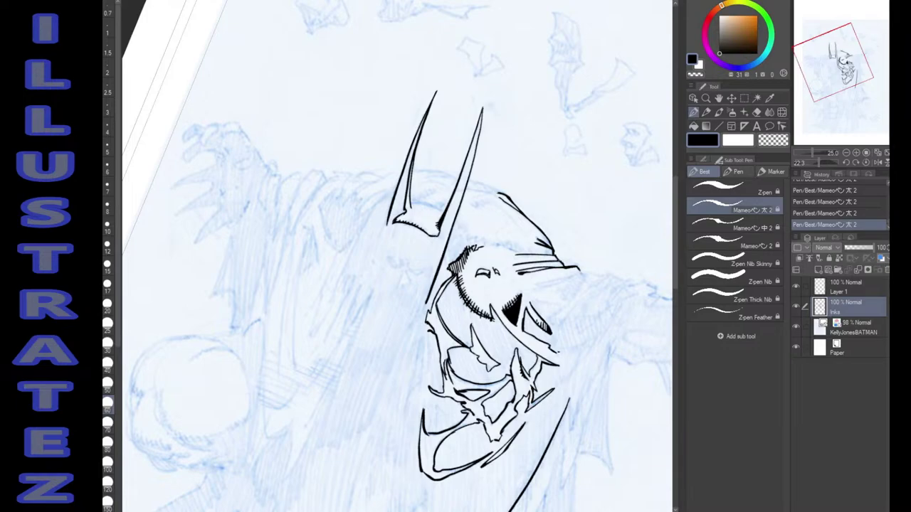
# Ink the slanted four-sided fold at the shoulder, fill it with solid black and touch up its edges.
pyautogui.moveTo(558, 353); pyautogui.dragTo(582, 342)
pyautogui.moveTo(538, 290)
pyautogui.mouseDown()
pyautogui.moveTo(583, 273)
pyautogui.moveTo(575, 294)
pyautogui.moveTo(559, 300)
pyautogui.moveTo(584, 277)
pyautogui.mouseUp()
pyautogui.press('g')
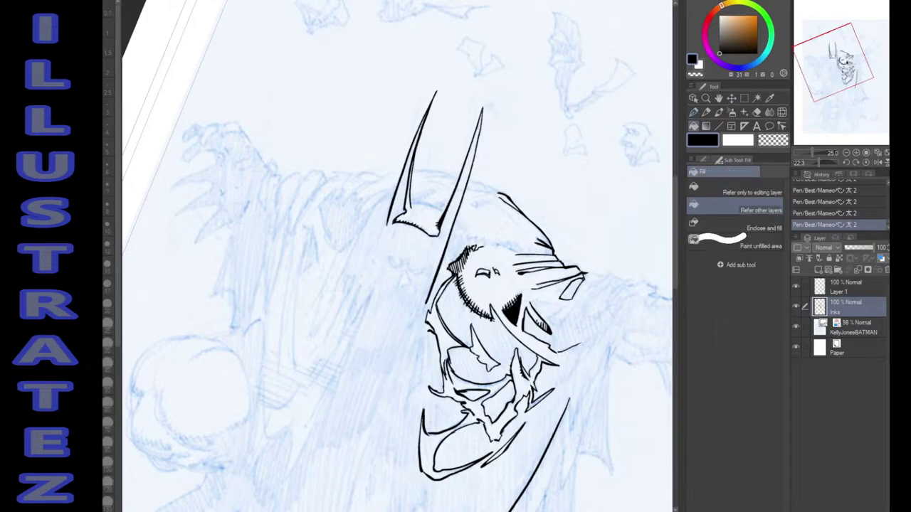
pyautogui.click(572, 288)
pyautogui.press('p')
pyautogui.click(570, 288)
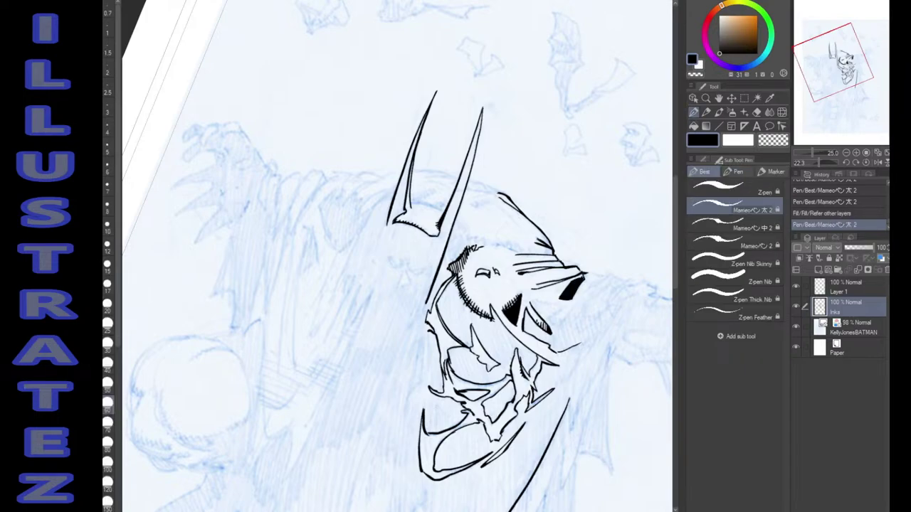
pyautogui.click(572, 289)
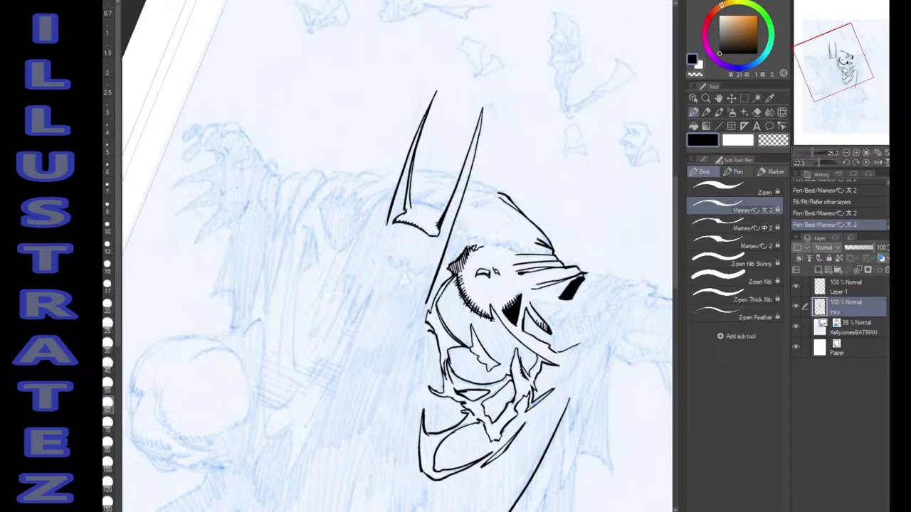
# Ink the ragged shoulder folds around the black patch and add short tapered lines to the folds above the round head.
pyautogui.moveTo(560, 294); pyautogui.dragTo(567, 284)
pyautogui.moveTo(537, 301)
pyautogui.mouseDown()
pyautogui.moveTo(560, 308)
pyautogui.moveTo(548, 326)
pyautogui.moveTo(564, 325)
pyautogui.moveTo(604, 287)
pyautogui.moveTo(583, 318)
pyautogui.moveTo(601, 316)
pyautogui.moveTo(643, 282)
pyautogui.moveTo(608, 301)
pyautogui.moveTo(624, 276)
pyautogui.moveTo(586, 290)
pyautogui.moveTo(596, 282)
pyautogui.moveTo(588, 278)
pyautogui.mouseUp()
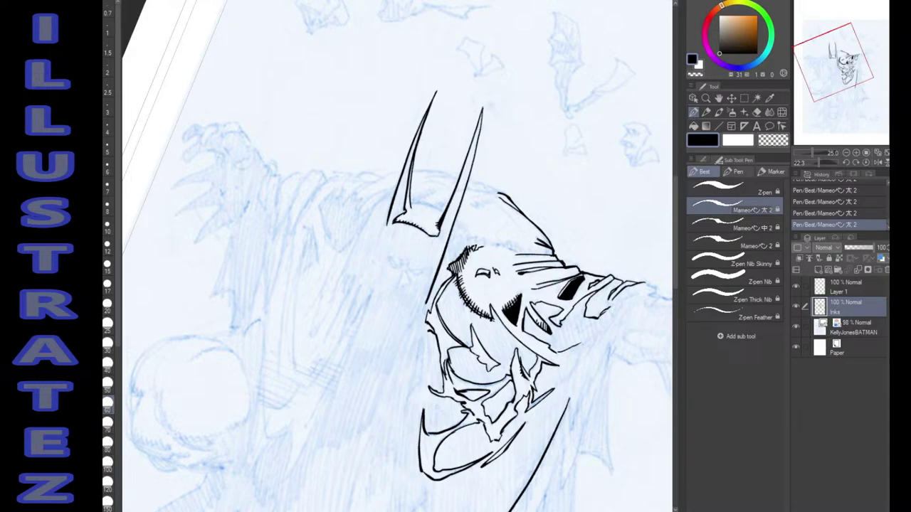
pyautogui.hotkey('shift', 'space')
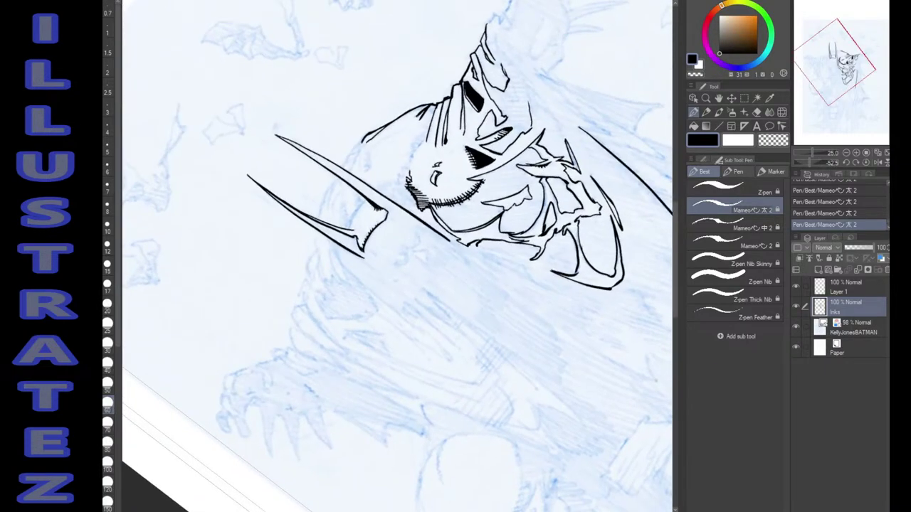
pyautogui.press('space')
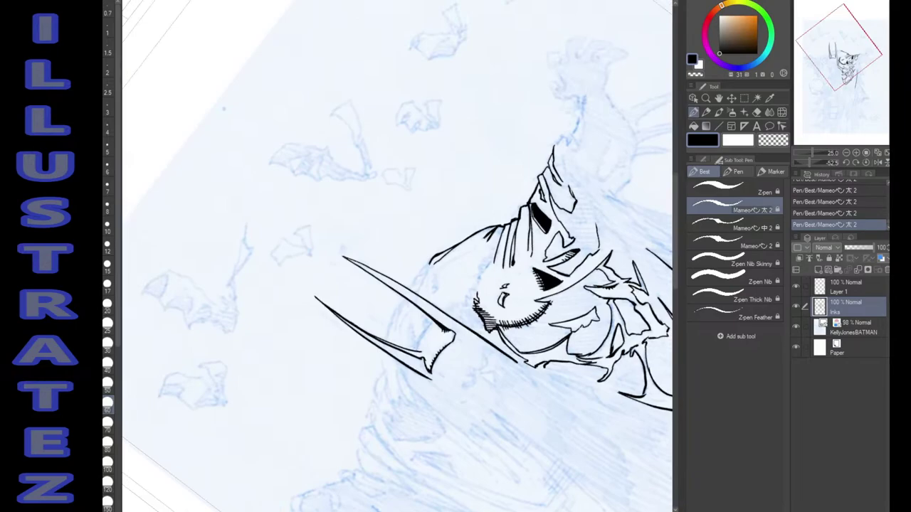
pyautogui.moveTo(512, 226); pyautogui.dragTo(503, 267)
pyautogui.moveTo(520, 221); pyautogui.dragTo(510, 250)
pyautogui.moveTo(496, 248); pyautogui.dragTo(491, 258)
# Ink the small eye shape and the triangular mark of the tiny face below the two long ears.
pyautogui.hotkey('shift', 'space')
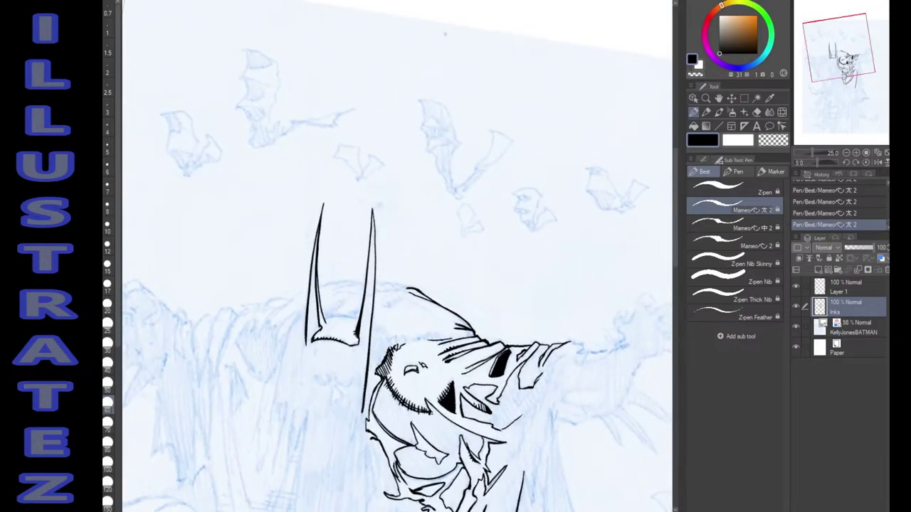
pyautogui.hotkey('shift', 'space')
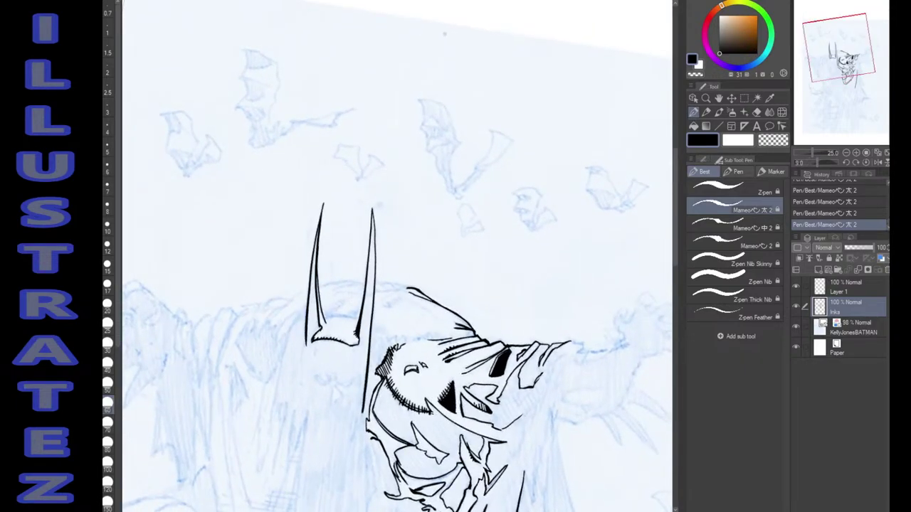
pyautogui.moveTo(397, 256); pyautogui.dragTo(450, 198)
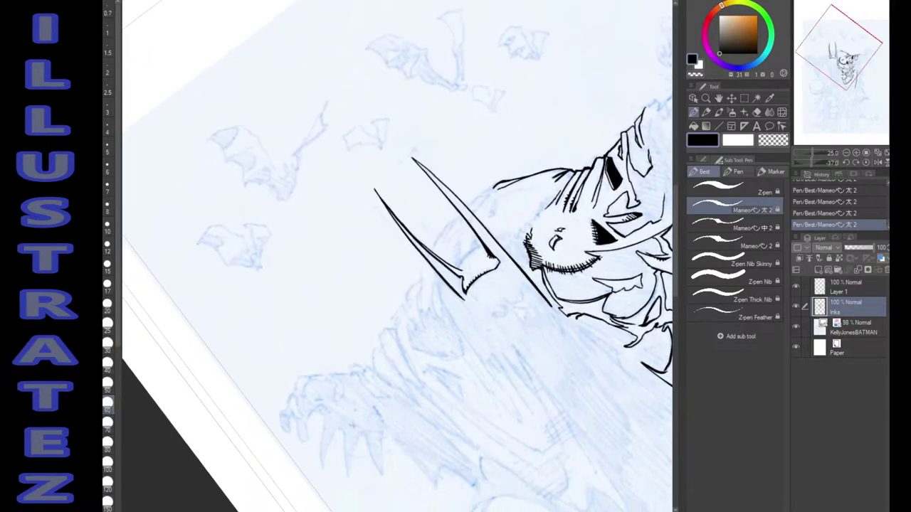
pyautogui.moveTo(522, 288); pyautogui.dragTo(515, 302)
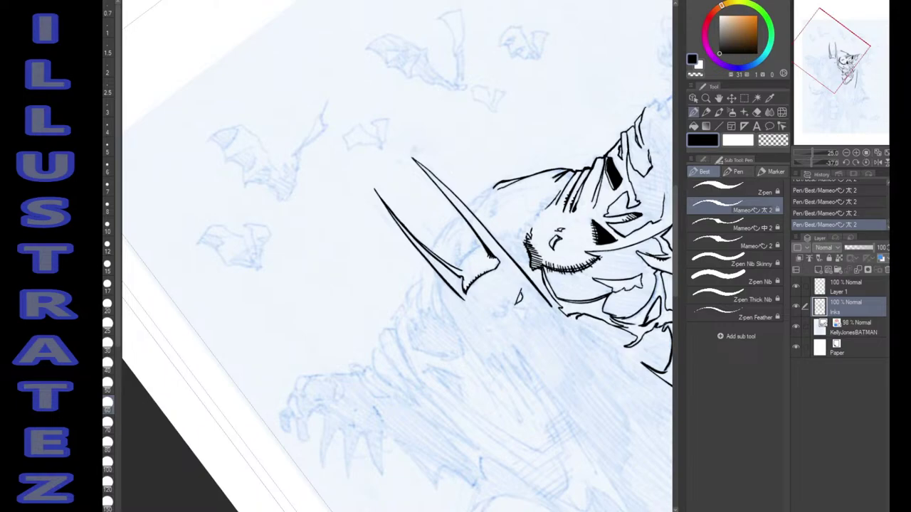
pyautogui.moveTo(513, 311); pyautogui.dragTo(522, 324)
pyautogui.moveTo(526, 314); pyautogui.dragTo(527, 326)
# Ink the face's opposite slanted eye and the dark spot beside the triangle, refining the marks with white.
pyautogui.hotkey('shift', 'space')
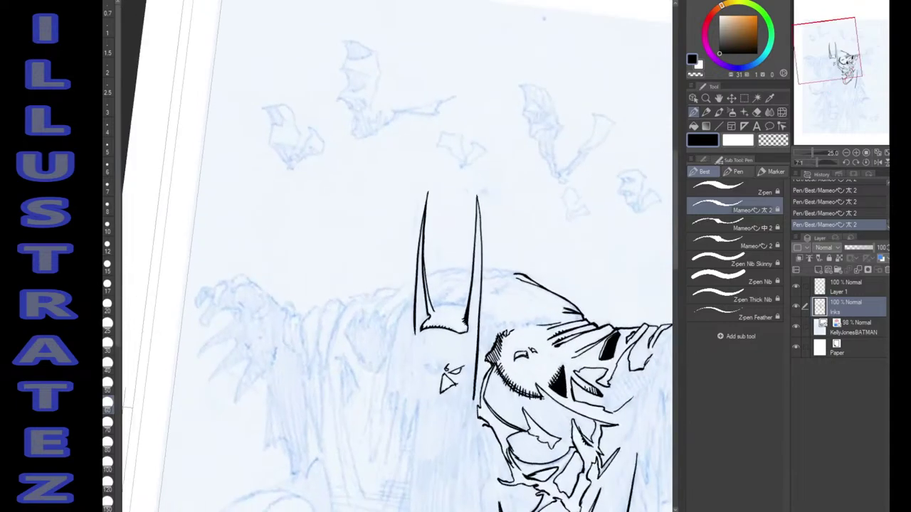
pyautogui.hotkey('shift', 'space')
pyautogui.moveTo(397, 367); pyautogui.dragTo(399, 378)
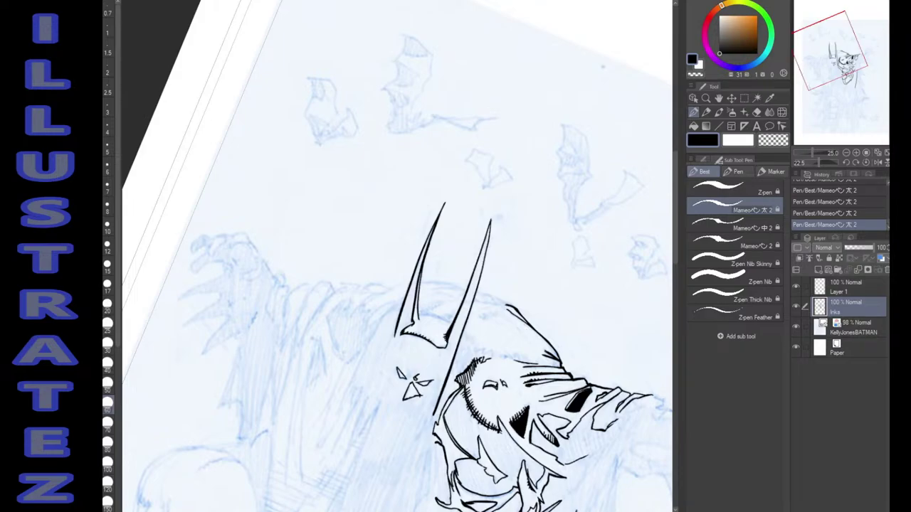
pyautogui.moveTo(406, 368); pyautogui.dragTo(410, 377)
pyautogui.moveTo(419, 375); pyautogui.dragTo(424, 373)
pyautogui.press('x')
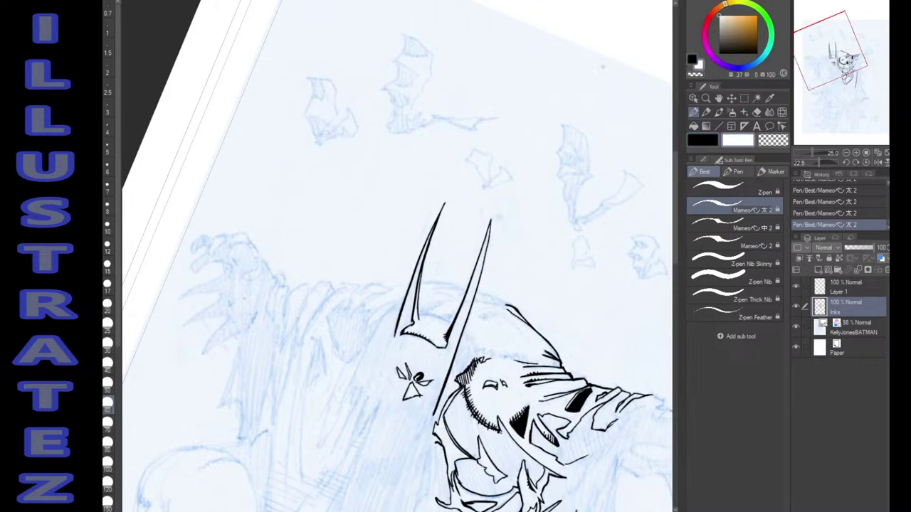
pyautogui.press('x')
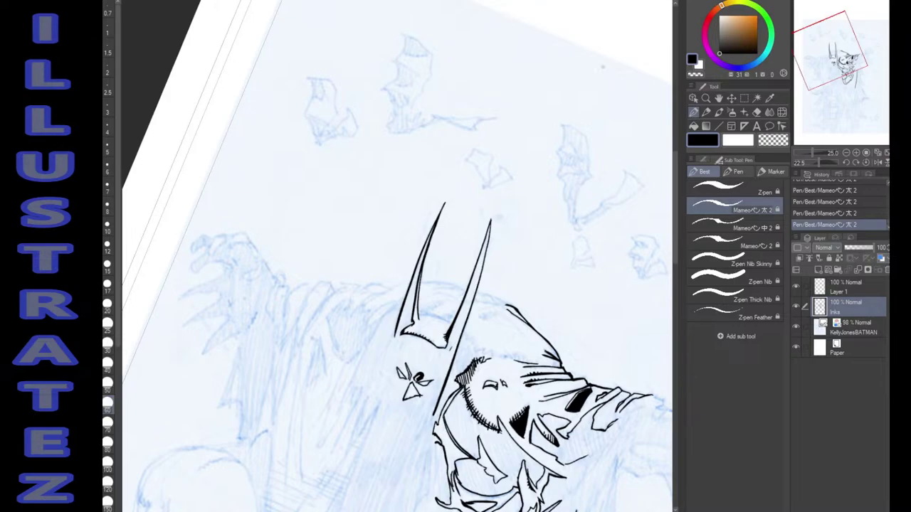
# Ink the curved upper edge of the cowl between the two ears with short hatch strokes.
pyautogui.hotkey('shift', 'space')
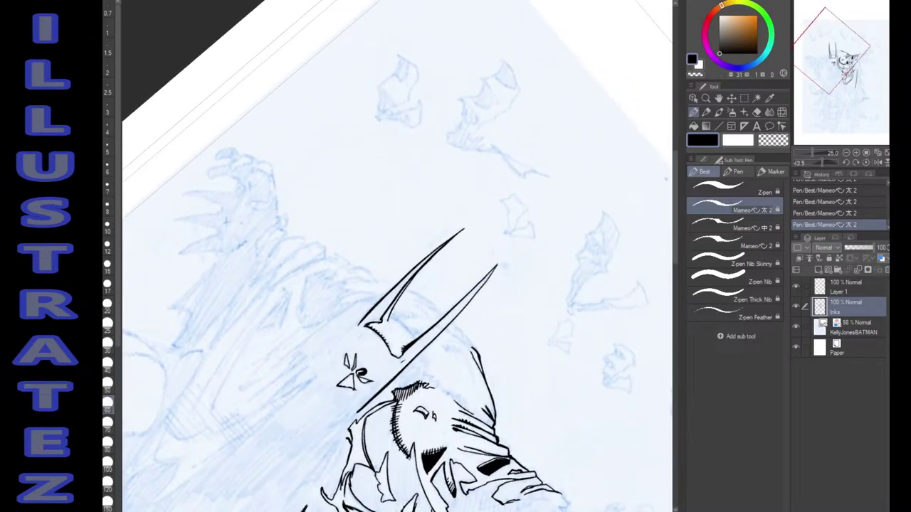
pyautogui.moveTo(392, 315)
pyautogui.mouseDown()
pyautogui.moveTo(414, 337)
pyautogui.moveTo(400, 323)
pyautogui.moveTo(407, 330)
pyautogui.mouseUp()
pyautogui.moveTo(372, 326); pyautogui.dragTo(391, 348)
# Fill the pointed tips of both ears with black strokes, undoing the one misplaced stroke.
pyautogui.moveTo(822, 162); pyautogui.dragTo(812, 163)
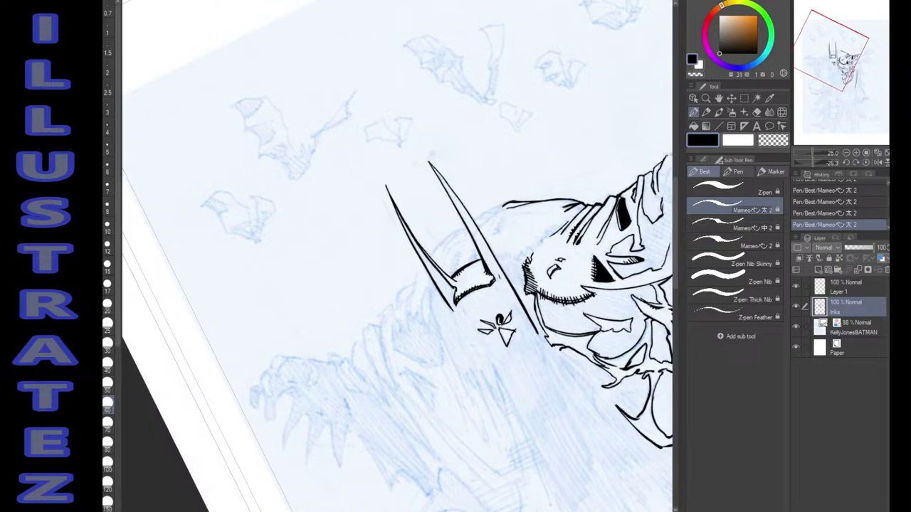
pyautogui.moveTo(435, 172); pyautogui.dragTo(461, 212)
pyautogui.moveTo(386, 184); pyautogui.dragTo(399, 212)
pyautogui.moveTo(388, 178); pyautogui.dragTo(388, 185)
pyautogui.moveTo(390, 184)
pyautogui.mouseDown()
pyautogui.moveTo(405, 215)
pyautogui.moveTo(396, 212)
pyautogui.mouseUp()
pyautogui.moveTo(388, 190); pyautogui.dragTo(404, 223)
pyautogui.hotkey('ctrl', 'z')
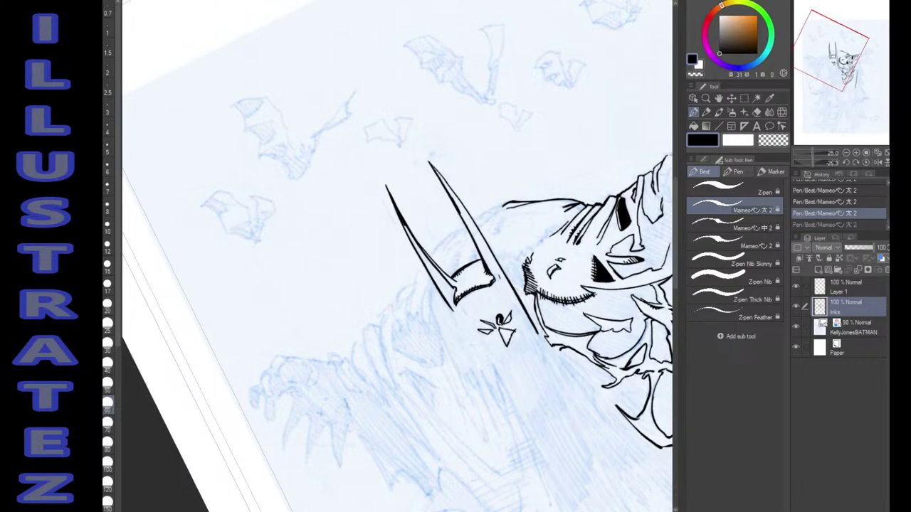
pyautogui.moveTo(436, 170); pyautogui.dragTo(454, 198)
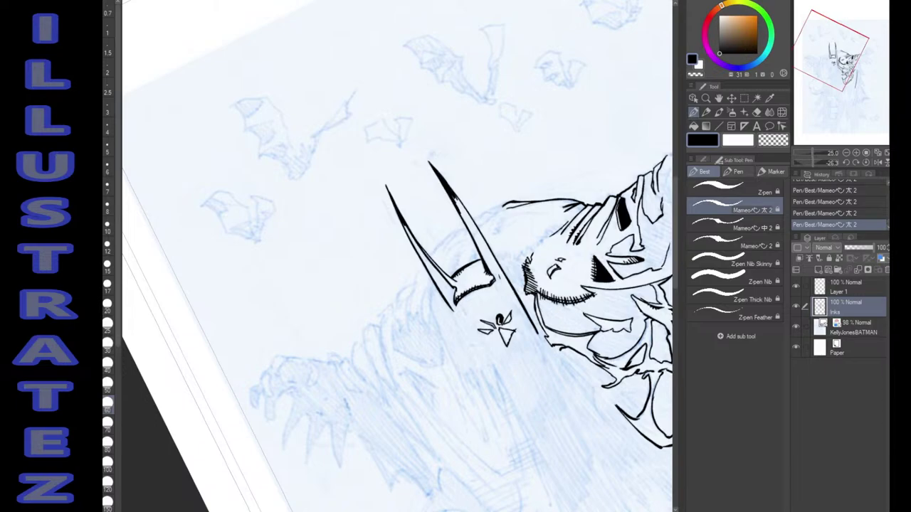
# Thicken the lower part of the long ear line and hatch a dark shadow on the adjacent edge of the round head.
pyautogui.moveTo(512, 265); pyautogui.dragTo(517, 287)
pyautogui.moveTo(521, 295)
pyautogui.mouseDown()
pyautogui.moveTo(535, 322)
pyautogui.moveTo(531, 295)
pyautogui.moveTo(535, 320)
pyautogui.moveTo(523, 303)
pyautogui.mouseUp()
pyautogui.moveTo(390, 47); pyautogui.dragTo(585, 49)
pyautogui.moveTo(463, 356)
pyautogui.mouseDown()
pyautogui.moveTo(465, 368)
pyautogui.moveTo(474, 359)
pyautogui.mouseUp()
pyautogui.moveTo(474, 341); pyautogui.dragTo(479, 355)
pyautogui.moveTo(478, 341)
pyautogui.mouseDown()
pyautogui.moveTo(482, 350)
pyautogui.moveTo(447, 405)
pyautogui.mouseUp()
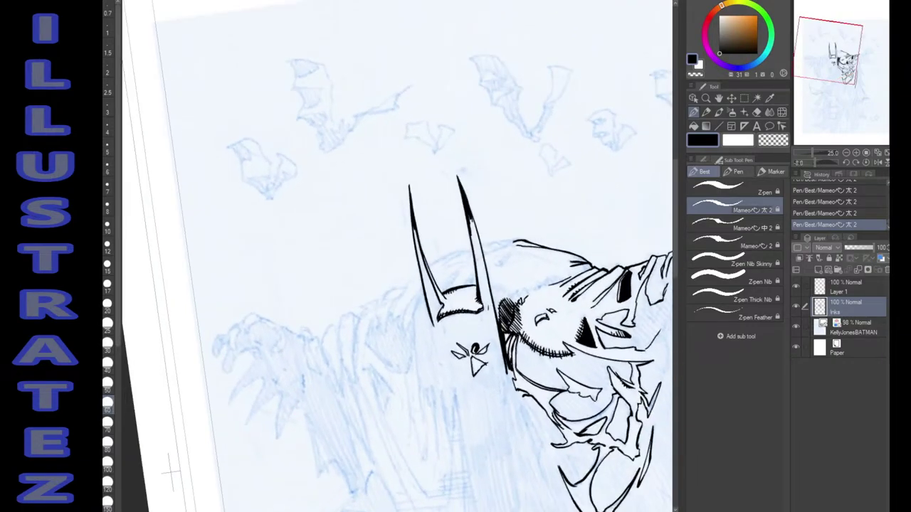
# Ink the shoulder line beside the cowl and the ragged pointed cape folds hanging from it.
pyautogui.moveTo(422, 299)
pyautogui.mouseDown()
pyautogui.moveTo(432, 325)
pyautogui.moveTo(411, 324)
pyautogui.moveTo(406, 338)
pyautogui.moveTo(403, 313)
pyautogui.moveTo(417, 294)
pyautogui.moveTo(400, 333)
pyautogui.moveTo(392, 323)
pyautogui.mouseUp()
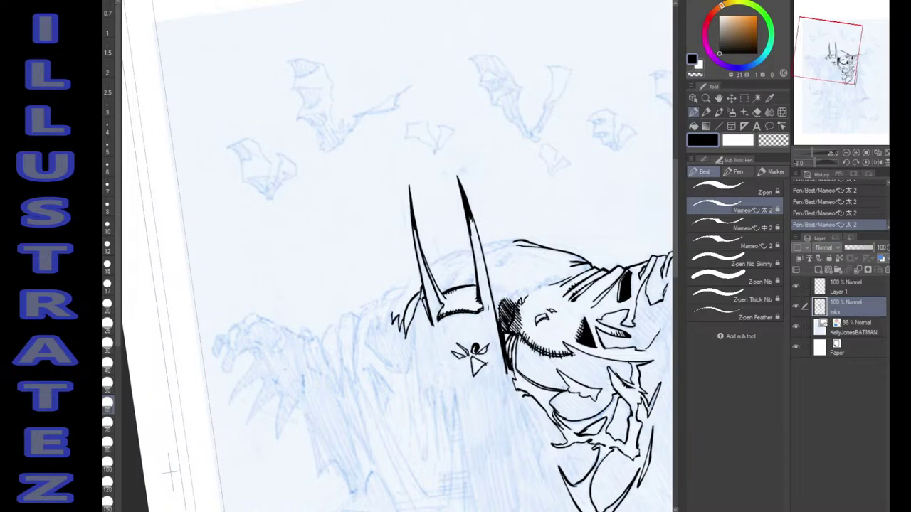
pyautogui.moveTo(404, 292); pyautogui.dragTo(385, 329)
pyautogui.moveTo(388, 325); pyautogui.dragTo(383, 336)
pyautogui.moveTo(387, 317); pyautogui.dragTo(382, 323)
pyautogui.moveTo(384, 325)
pyautogui.mouseDown()
pyautogui.moveTo(381, 339)
pyautogui.moveTo(376, 330)
pyautogui.mouseUp()
pyautogui.moveTo(380, 299); pyautogui.dragTo(377, 309)
pyautogui.moveTo(393, 288)
pyautogui.mouseDown()
pyautogui.moveTo(382, 299)
pyautogui.moveTo(408, 286)
pyautogui.mouseUp()
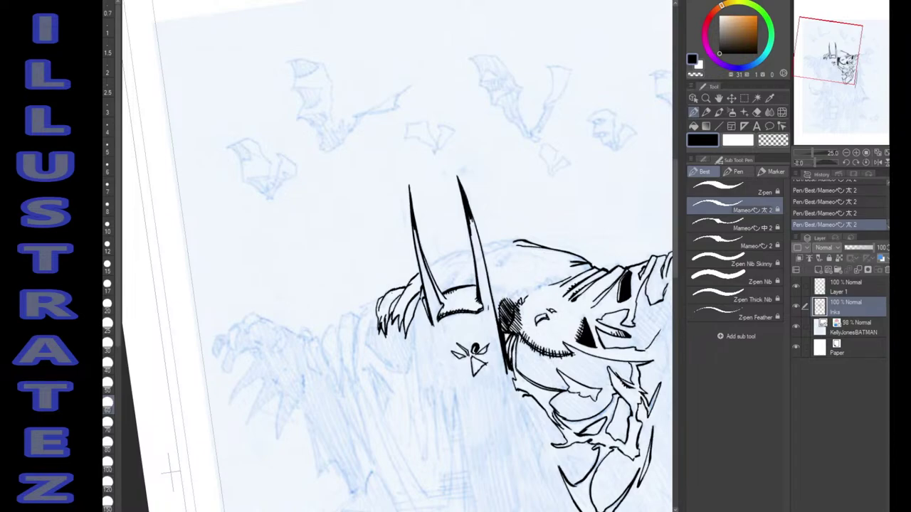
# Outline the shoulder shape beneath the ragged folds and ink long jagged strands hanging below the face.
pyautogui.moveTo(376, 321)
pyautogui.mouseDown()
pyautogui.moveTo(364, 352)
pyautogui.moveTo(393, 370)
pyautogui.moveTo(408, 373)
pyautogui.moveTo(413, 345)
pyautogui.moveTo(440, 461)
pyautogui.moveTo(434, 381)
pyautogui.mouseUp()
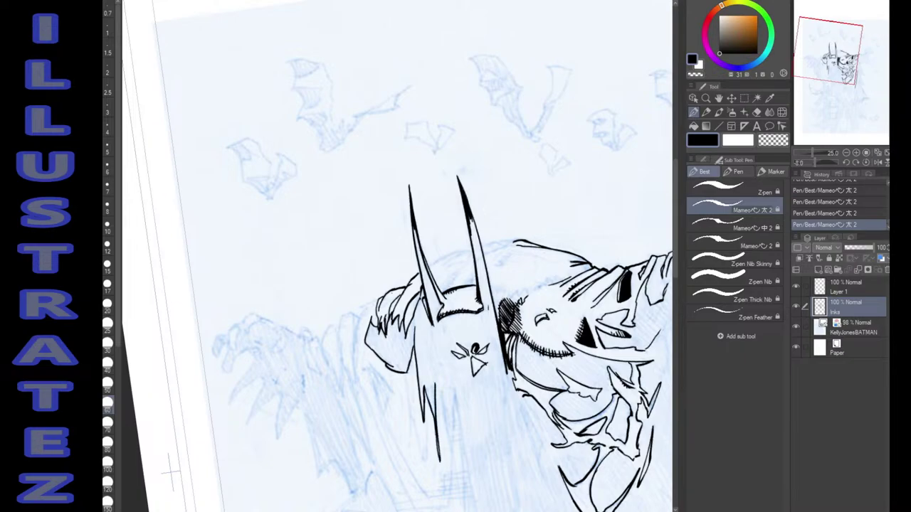
pyautogui.moveTo(440, 461); pyautogui.dragTo(440, 473)
pyautogui.moveTo(435, 381); pyautogui.dragTo(454, 460)
pyautogui.moveTo(450, 400); pyautogui.dragTo(452, 468)
pyautogui.moveTo(454, 389); pyautogui.dragTo(466, 458)
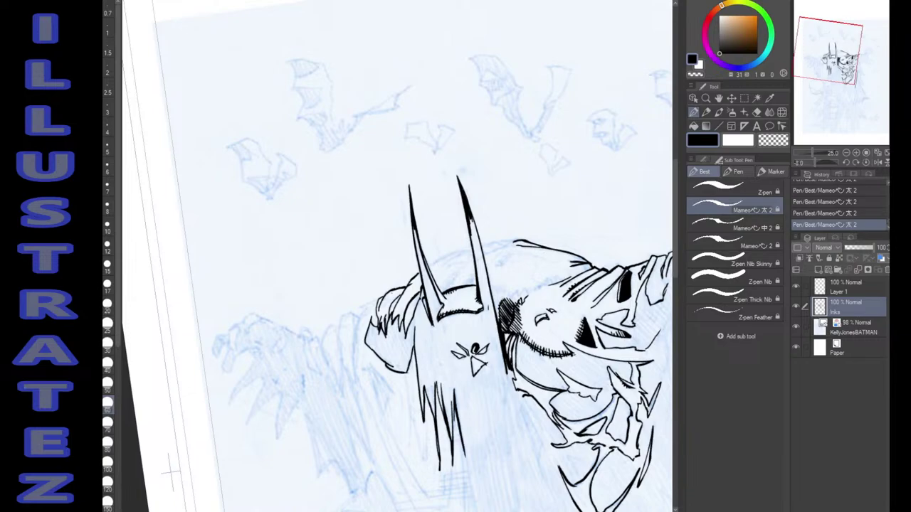
# Ink a narrow pointed fold under the shoulder shape and long vertical fold lines beside the jagged strands.
pyautogui.moveTo(470, 356)
pyautogui.mouseDown()
pyautogui.moveTo(480, 175)
pyautogui.moveTo(424, 139)
pyautogui.mouseUp()
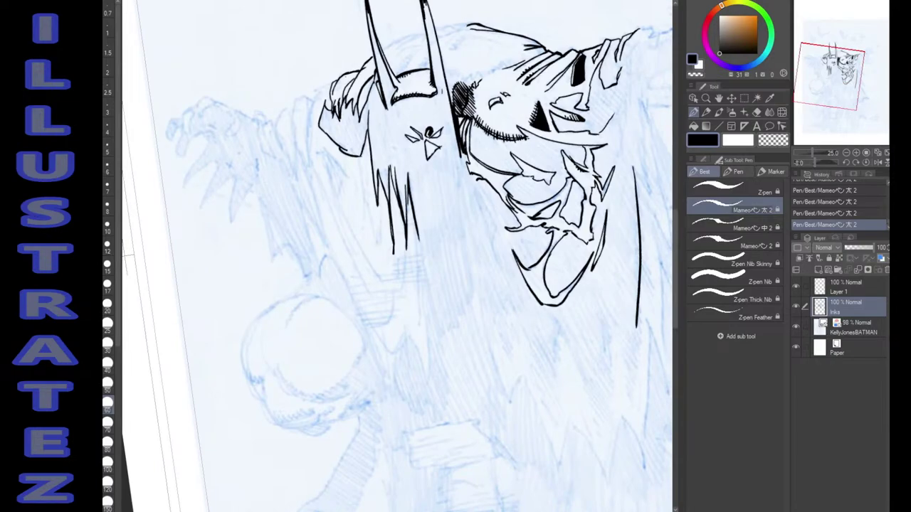
pyautogui.moveTo(338, 198)
pyautogui.mouseDown()
pyautogui.moveTo(321, 152)
pyautogui.moveTo(346, 199)
pyautogui.mouseUp()
pyautogui.moveTo(326, 152)
pyautogui.mouseDown()
pyautogui.moveTo(366, 197)
pyautogui.moveTo(366, 237)
pyautogui.mouseUp()
pyautogui.moveTo(370, 192); pyautogui.dragTo(374, 255)
pyautogui.moveTo(375, 218); pyautogui.dragTo(379, 257)
pyautogui.moveTo(382, 208); pyautogui.dragTo(378, 278)
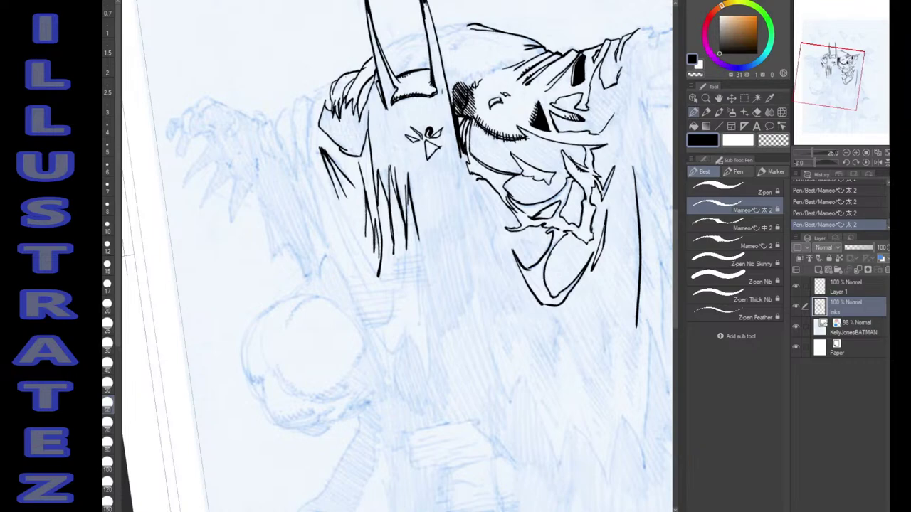
# Join the vertical folds into a sharp lower point, clean up a stray mark, and ink the long outer edge alongside.
pyautogui.moveTo(382, 205); pyautogui.dragTo(377, 221)
pyautogui.moveTo(349, 223); pyautogui.dragTo(376, 274)
pyautogui.moveTo(384, 246)
pyautogui.mouseDown()
pyautogui.moveTo(381, 278)
pyautogui.moveTo(383, 254)
pyautogui.mouseUp()
pyautogui.moveTo(385, 222); pyautogui.dragTo(381, 234)
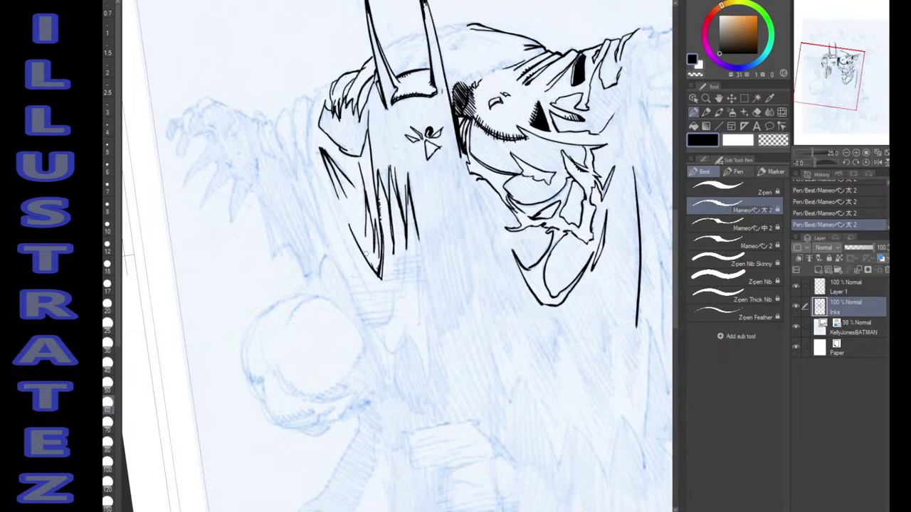
pyautogui.moveTo(367, 257)
pyautogui.mouseDown()
pyautogui.moveTo(374, 269)
pyautogui.moveTo(364, 256)
pyautogui.mouseUp()
pyautogui.moveTo(311, 160); pyautogui.dragTo(370, 292)
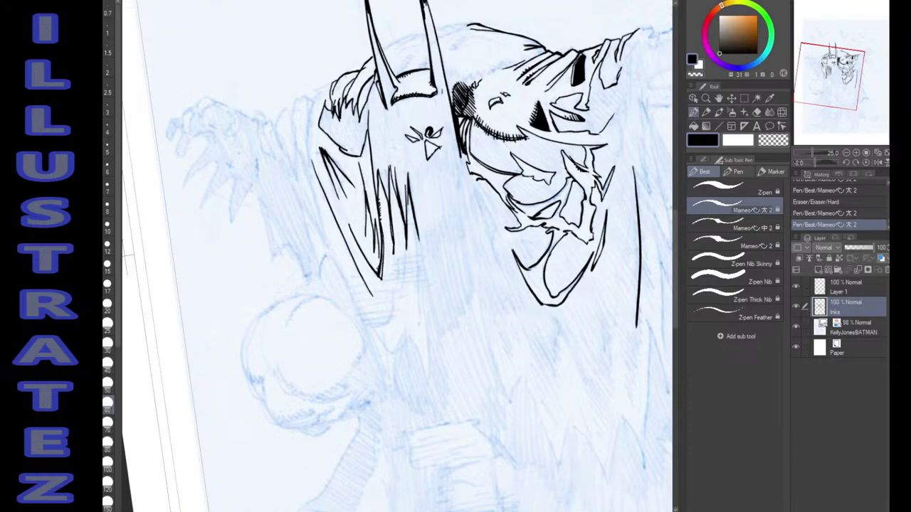
pyautogui.moveTo(339, 218); pyautogui.dragTo(355, 253)
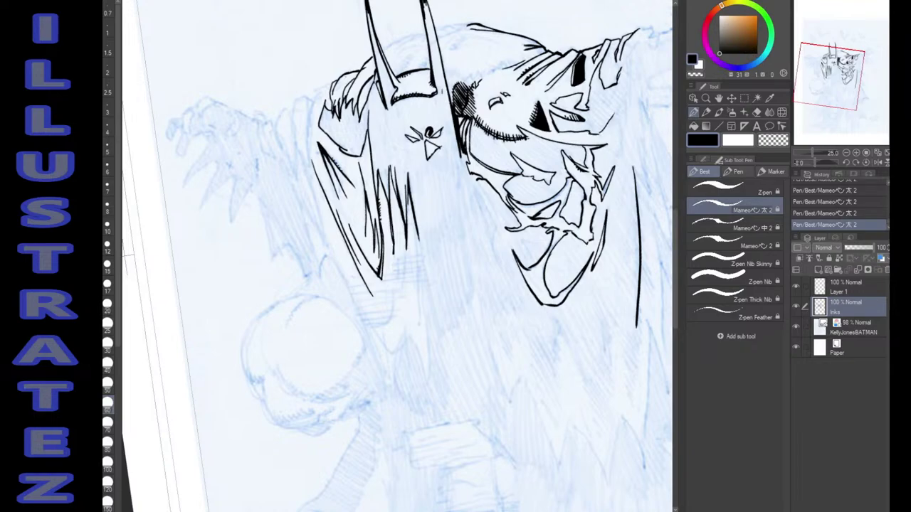
# Extend the jagged strands below the face into long thickened drape lines ending in a sharp tip with a curved notch.
pyautogui.moveTo(406, 248); pyautogui.dragTo(399, 291)
pyautogui.moveTo(413, 224); pyautogui.dragTo(421, 325)
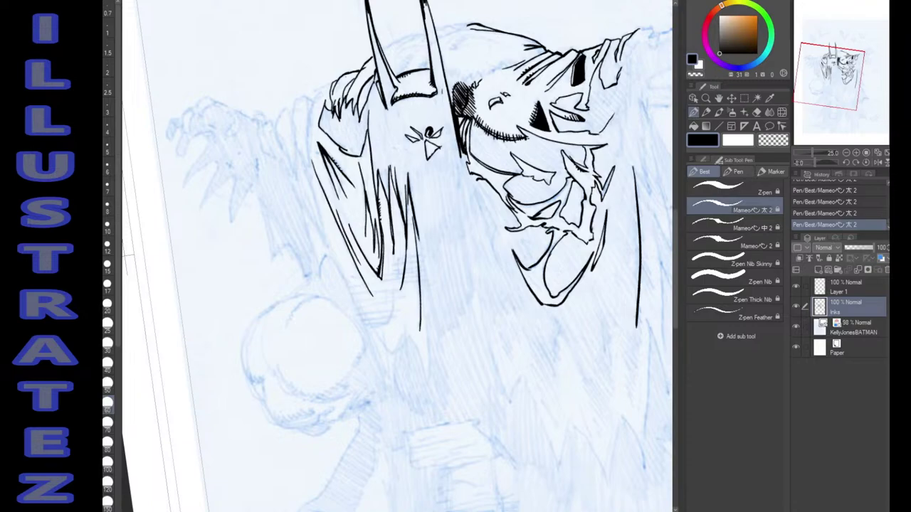
pyautogui.moveTo(419, 240); pyautogui.dragTo(429, 309)
pyautogui.moveTo(422, 275); pyautogui.dragTo(429, 386)
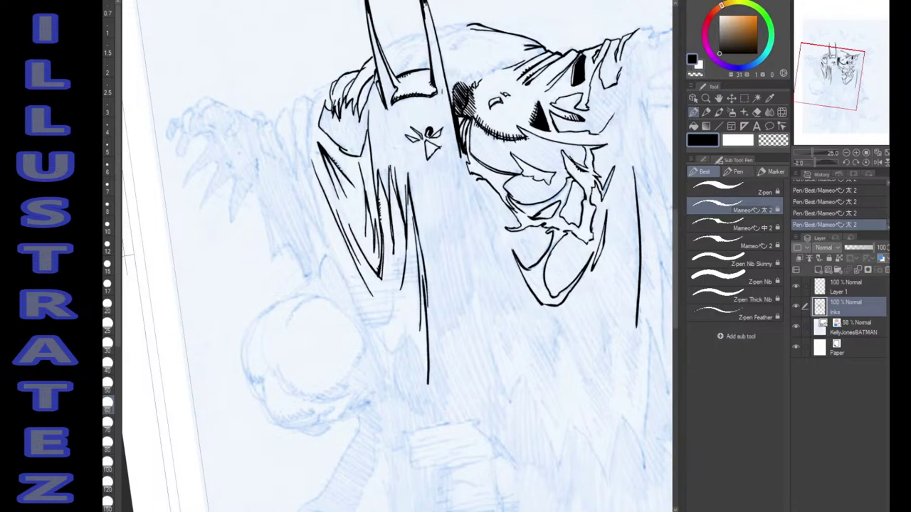
pyautogui.moveTo(422, 278); pyautogui.dragTo(429, 321)
pyautogui.moveTo(420, 264)
pyautogui.mouseDown()
pyautogui.moveTo(423, 280)
pyautogui.moveTo(421, 262)
pyautogui.mouseUp()
pyautogui.moveTo(410, 335); pyautogui.dragTo(428, 391)
pyautogui.moveTo(410, 337); pyautogui.dragTo(395, 354)
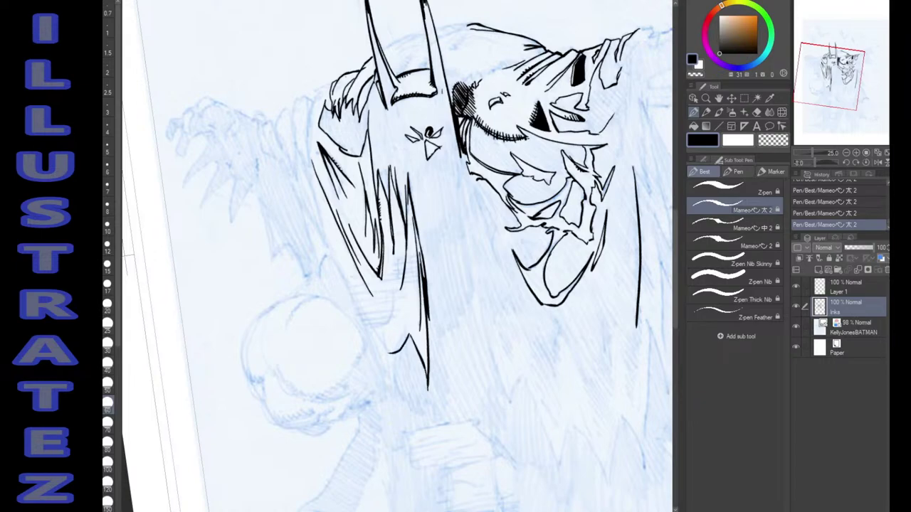
# Ink the two curved hems around the bottom of the drape, joining the outer one to the notch and undoing the misplaced stroke.
pyautogui.moveTo(336, 263)
pyautogui.mouseDown()
pyautogui.moveTo(372, 324)
pyautogui.moveTo(387, 321)
pyautogui.moveTo(396, 282)
pyautogui.mouseUp()
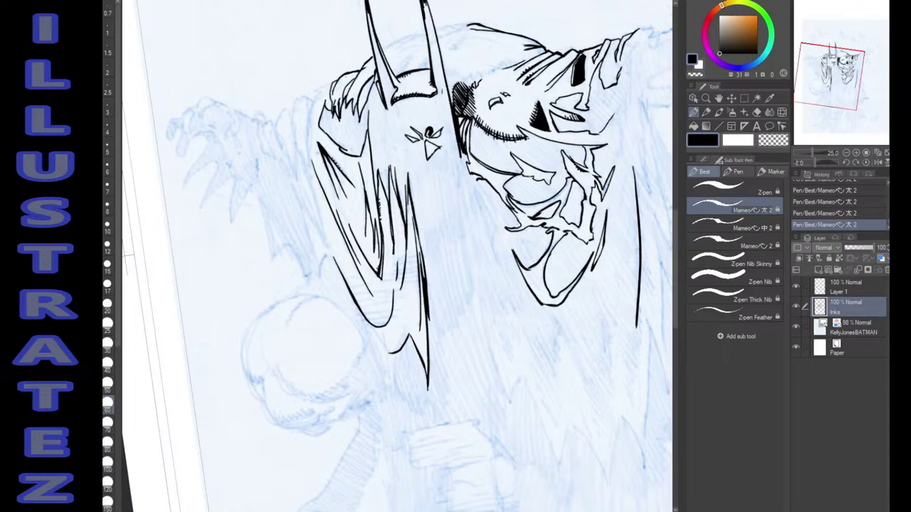
pyautogui.moveTo(370, 324); pyautogui.dragTo(388, 352)
pyautogui.moveTo(406, 322)
pyautogui.mouseDown()
pyautogui.moveTo(409, 338)
pyautogui.moveTo(395, 353)
pyautogui.mouseUp()
pyautogui.hotkey('ctrl', 'z')
# Ink the upper outline of the large round form below the clawed hand and add its short inner curve.
pyautogui.moveTo(428, 390); pyautogui.dragTo(532, 172)
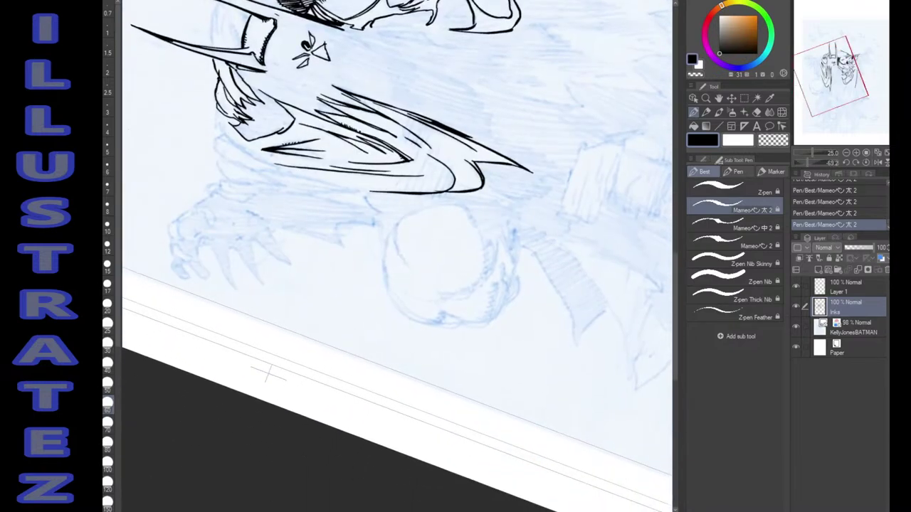
pyautogui.moveTo(267, 374); pyautogui.dragTo(266, 363)
pyautogui.moveTo(394, 232)
pyautogui.mouseDown()
pyautogui.moveTo(406, 203)
pyautogui.moveTo(383, 254)
pyautogui.moveTo(390, 286)
pyautogui.moveTo(431, 313)
pyautogui.mouseUp()
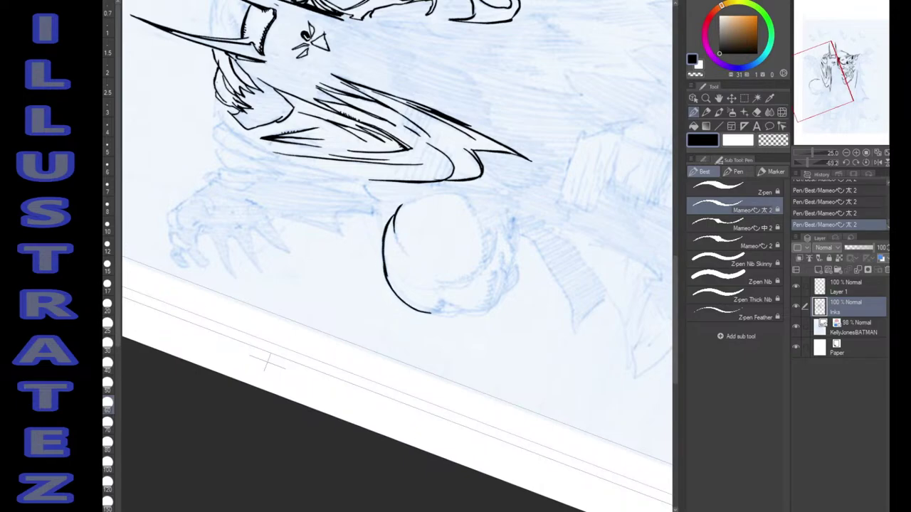
pyautogui.moveTo(394, 232); pyautogui.dragTo(401, 247)
pyautogui.moveTo(487, 135); pyautogui.dragTo(518, 346)
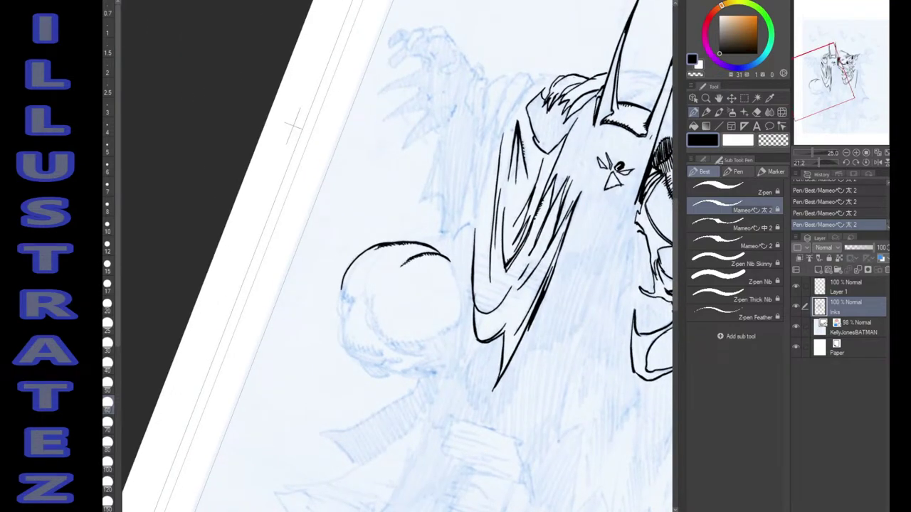
# Ink the bulging lower contour of the round form and hatch its underside, undoing one misplaced stroke.
pyautogui.moveTo(343, 284)
pyautogui.mouseDown()
pyautogui.moveTo(350, 309)
pyautogui.moveTo(343, 343)
pyautogui.moveTo(358, 361)
pyautogui.moveTo(353, 350)
pyautogui.moveTo(379, 356)
pyautogui.mouseUp()
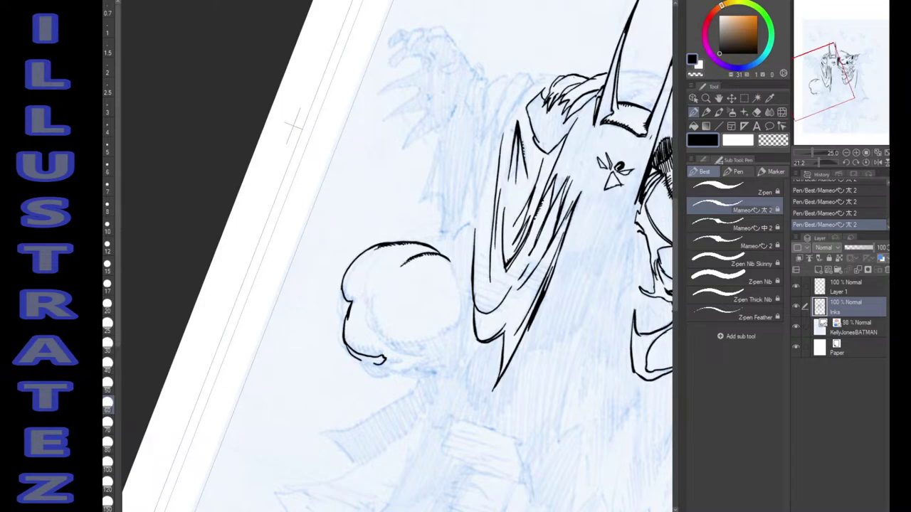
pyautogui.moveTo(385, 363); pyautogui.dragTo(378, 368)
pyautogui.moveTo(345, 334); pyautogui.dragTo(369, 355)
pyautogui.hotkey('ctrl', 'z')
pyautogui.moveTo(368, 347)
pyautogui.mouseDown()
pyautogui.moveTo(383, 360)
pyautogui.moveTo(362, 354)
pyautogui.mouseUp()
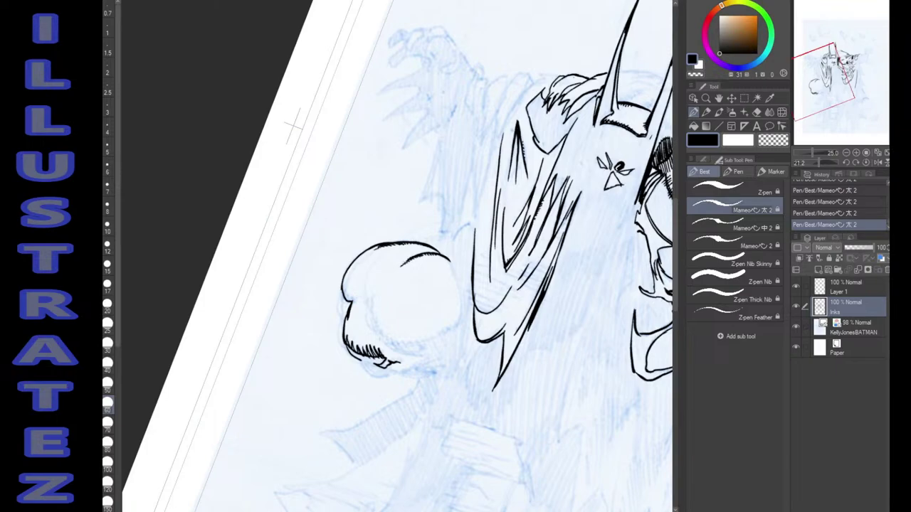
# Enclose a shadow at the indent of the round form's outer edge and fill it with black.
pyautogui.moveTo(342, 291)
pyautogui.mouseDown()
pyautogui.moveTo(343, 343)
pyautogui.moveTo(343, 333)
pyautogui.mouseUp()
pyautogui.press('g')
pyautogui.click(344, 295)
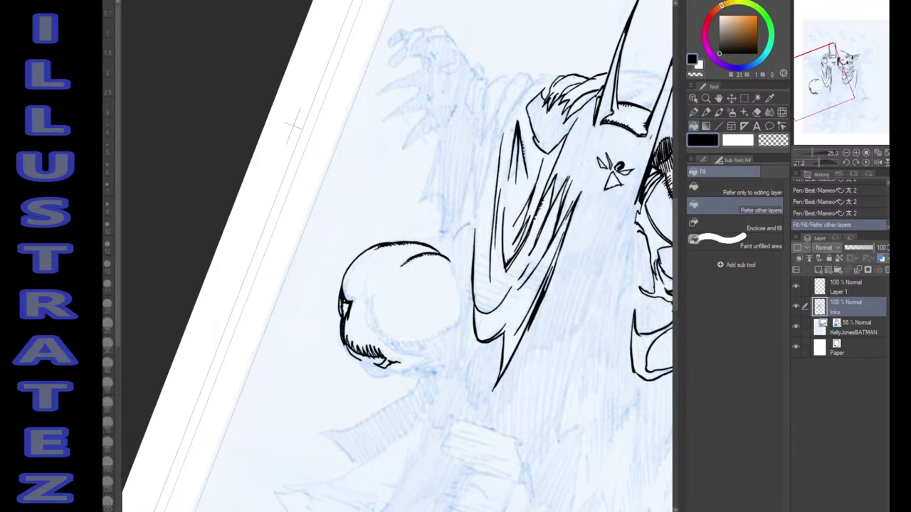
pyautogui.click(346, 309)
# Set the KellyJonesBATMAN sketch layer as a draft layer and make the Inks layer active again.
pyautogui.click(854, 328)
pyautogui.click(820, 259)
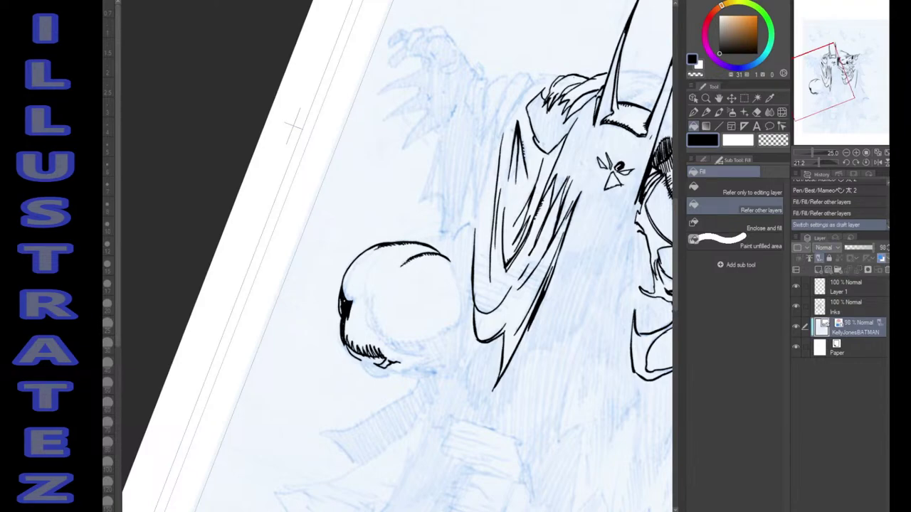
pyautogui.click(854, 307)
# Smooth the outer edge of the black shadow on the round form and feather its inner edge with short hatch strokes.
pyautogui.press('p')
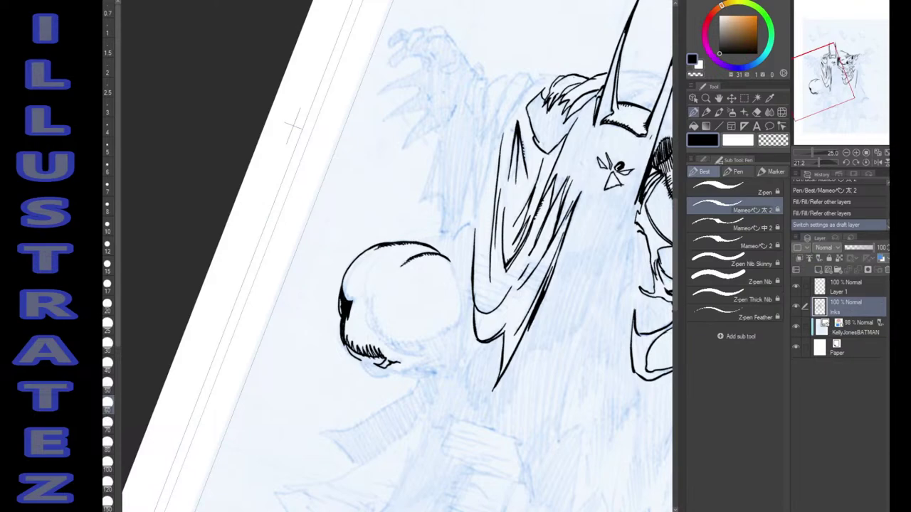
pyautogui.moveTo(340, 302); pyautogui.dragTo(341, 313)
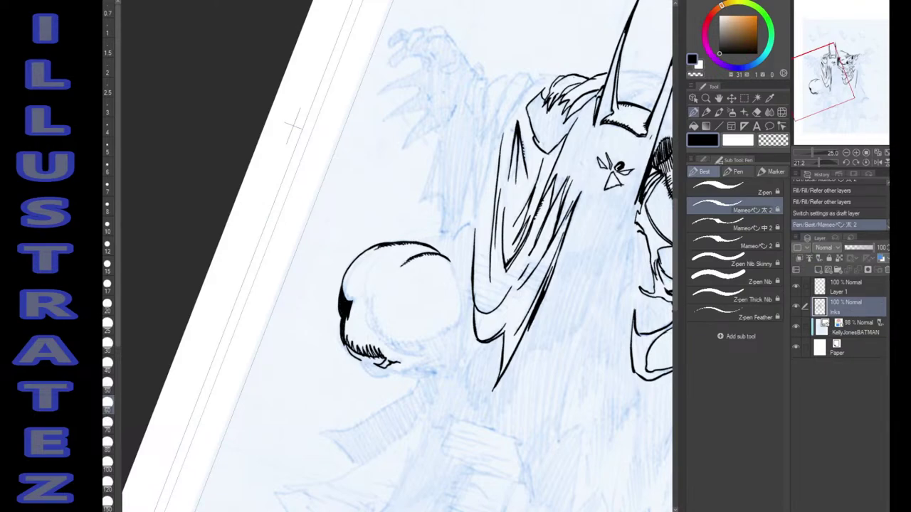
pyautogui.hotkey('shift', 'space')
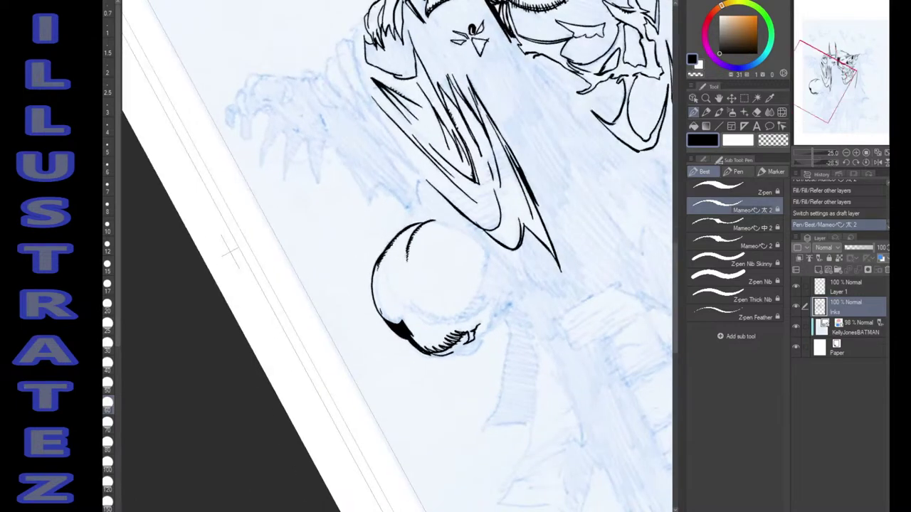
pyautogui.moveTo(378, 304)
pyautogui.mouseDown()
pyautogui.moveTo(391, 323)
pyautogui.moveTo(405, 316)
pyautogui.moveTo(397, 325)
pyautogui.mouseUp()
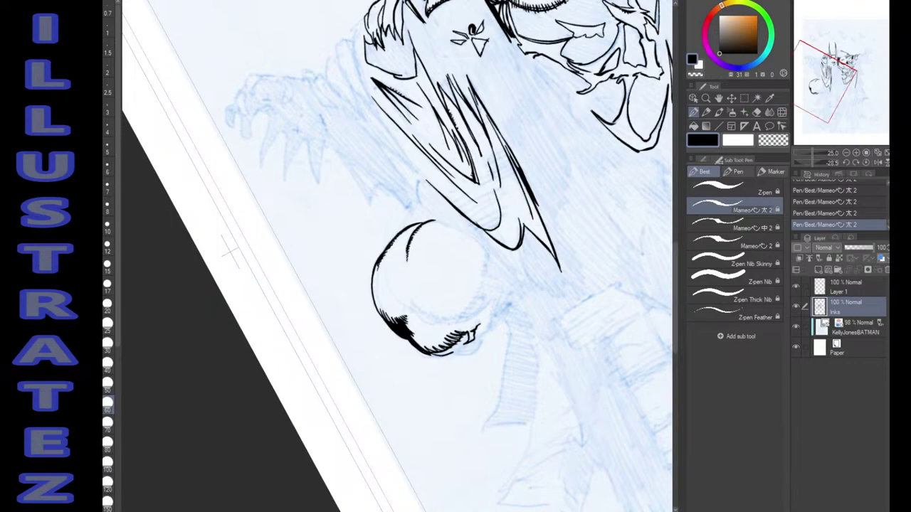
# Undo the latest pen strokes on the round form.
pyautogui.hotkey('ctrl', 'z')
pyautogui.hotkey('ctrl', 'y')
pyautogui.hotkey('ctrl', 'z')
pyautogui.hotkey('ctrl', 'z')
pyautogui.hotkey('ctrl', 'z')
pyautogui.hotkey('ctrl', 'z')
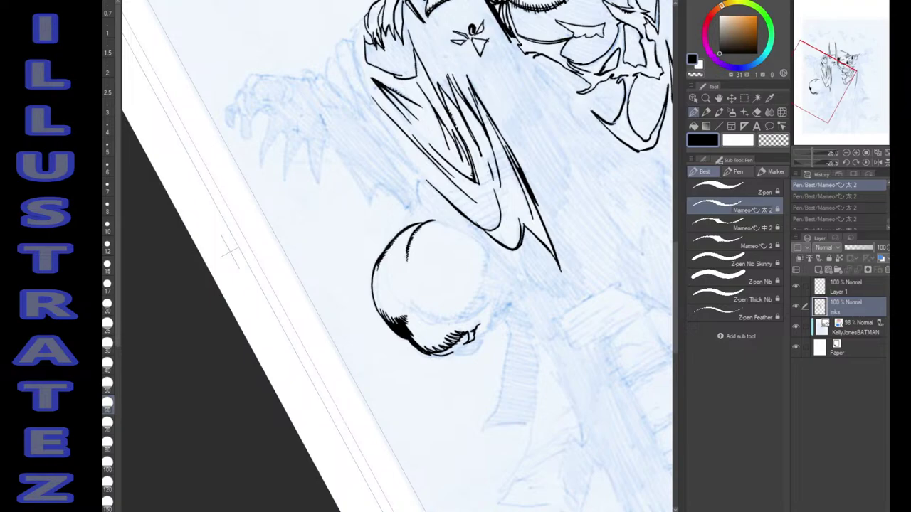
# Ink the inner curved contour of the round form beside the black shadow and thicken the curve.
pyautogui.moveTo(455, 285); pyautogui.dragTo(437, 288)
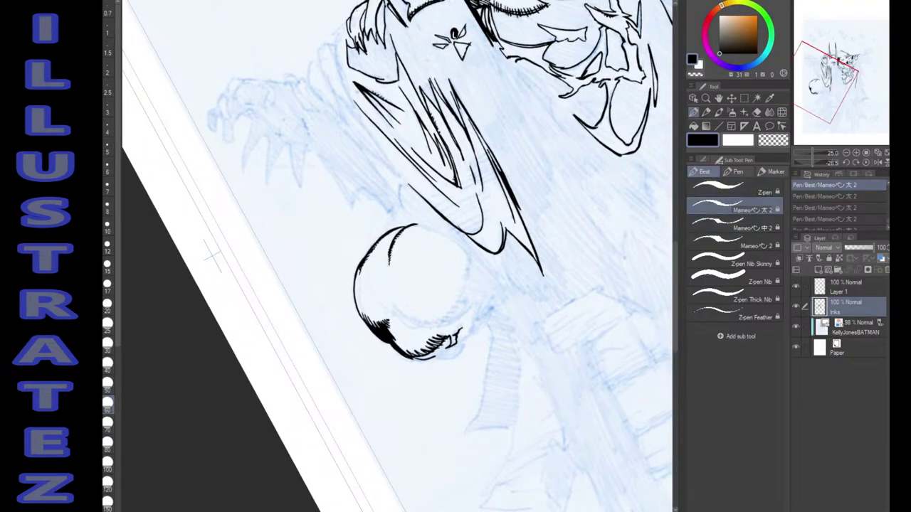
pyautogui.moveTo(213, 258); pyautogui.dragTo(354, 74)
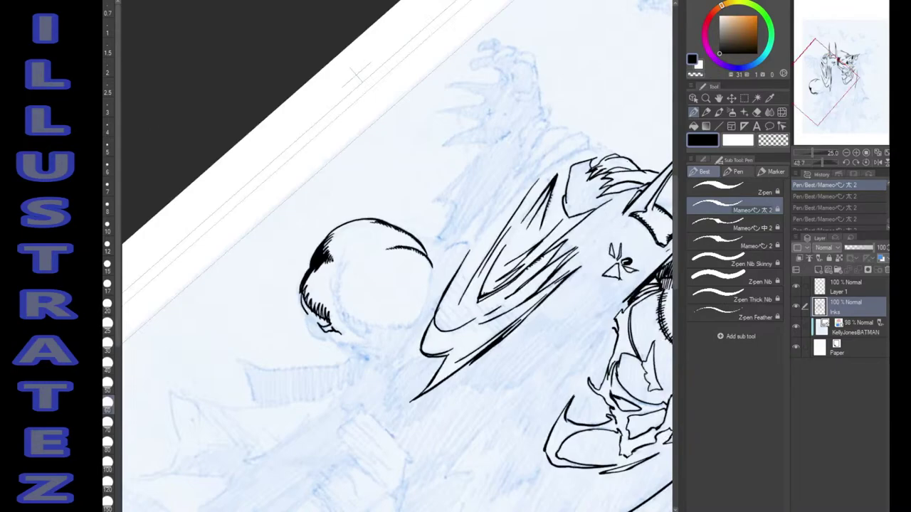
pyautogui.moveTo(336, 276)
pyautogui.mouseDown()
pyautogui.moveTo(338, 310)
pyautogui.moveTo(363, 328)
pyautogui.mouseUp()
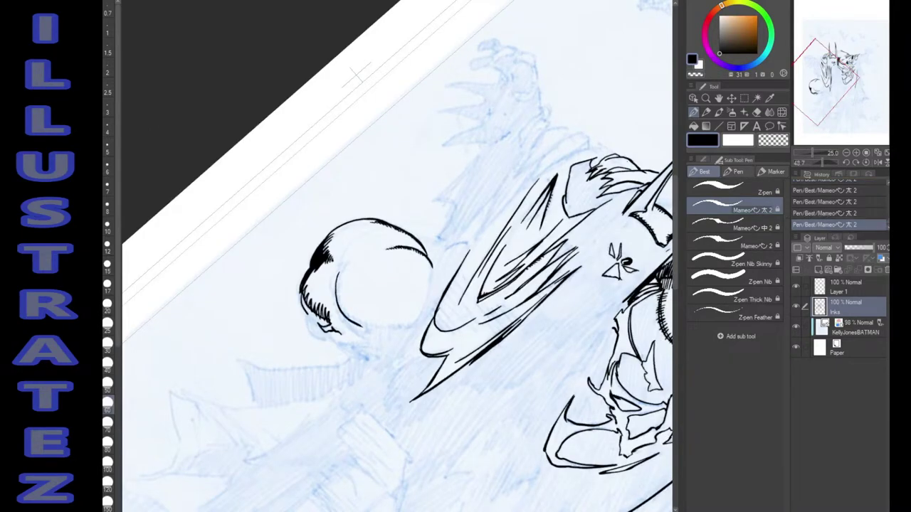
pyautogui.moveTo(358, 73); pyautogui.dragTo(510, 108)
pyautogui.moveTo(320, 250)
pyautogui.mouseDown()
pyautogui.moveTo(326, 277)
pyautogui.moveTo(355, 316)
pyautogui.mouseUp()
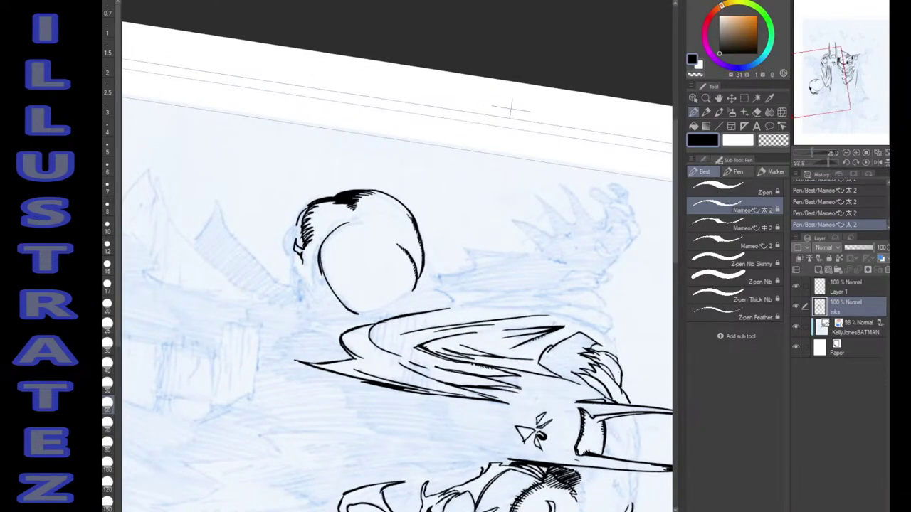
pyautogui.moveTo(314, 285)
pyautogui.mouseDown()
pyautogui.moveTo(321, 236)
pyautogui.moveTo(345, 223)
pyautogui.mouseUp()
# Close the smooth inner circle of the round form along the side facing the drape.
pyautogui.hotkey('shift', 'space')
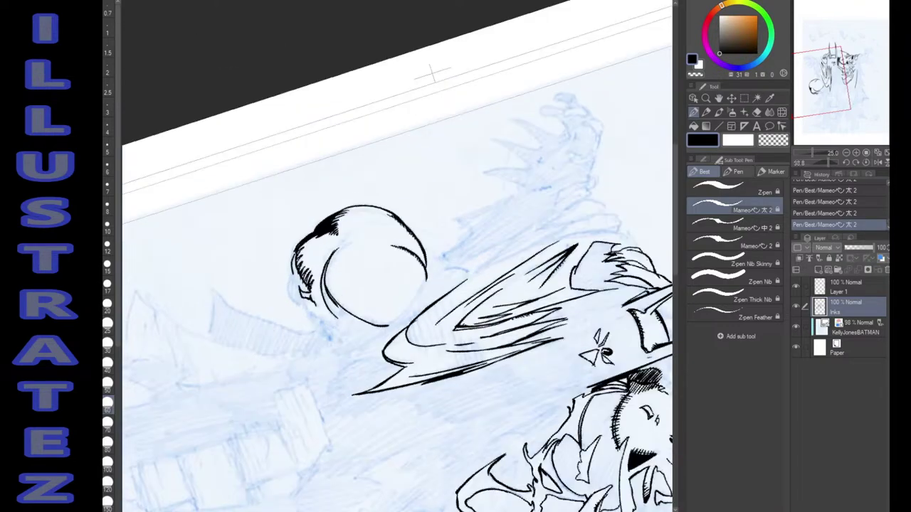
pyautogui.hotkey('shift', 'space')
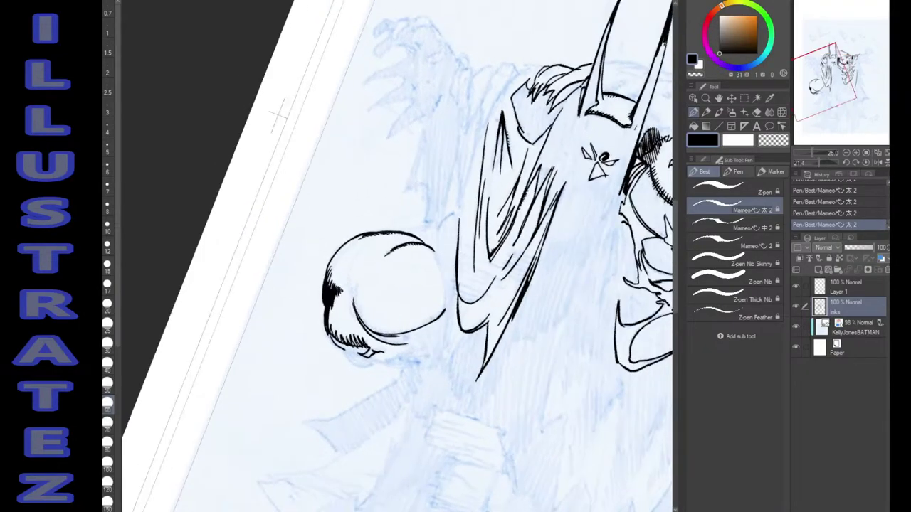
pyautogui.moveTo(432, 251); pyautogui.dragTo(443, 311)
pyautogui.hotkey('shift', 'space')
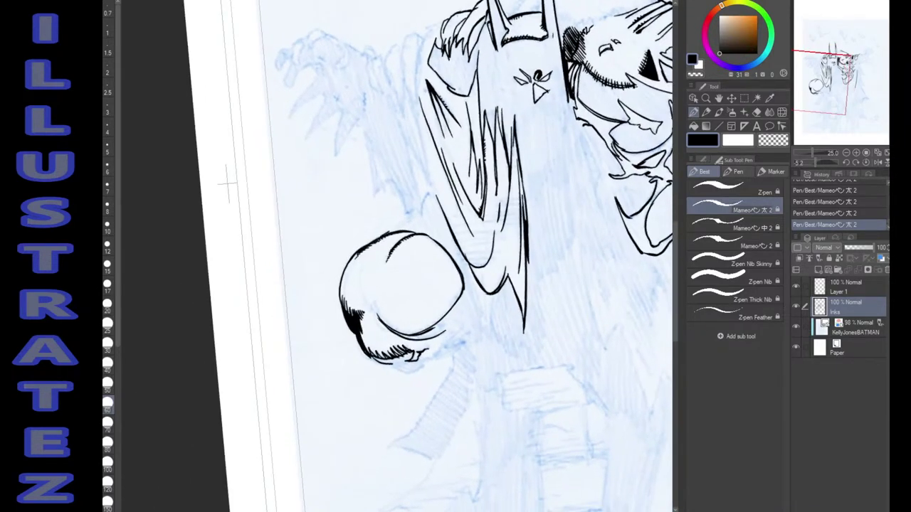
# Ink the scalloped, pointed cape edge above the round form together with its two long fold lines.
pyautogui.moveTo(390, 231); pyautogui.dragTo(421, 217)
pyautogui.moveTo(367, 138)
pyautogui.mouseDown()
pyautogui.moveTo(377, 199)
pyautogui.moveTo(394, 180)
pyautogui.moveTo(406, 213)
pyautogui.moveTo(416, 207)
pyautogui.moveTo(420, 219)
pyautogui.moveTo(430, 194)
pyautogui.mouseUp()
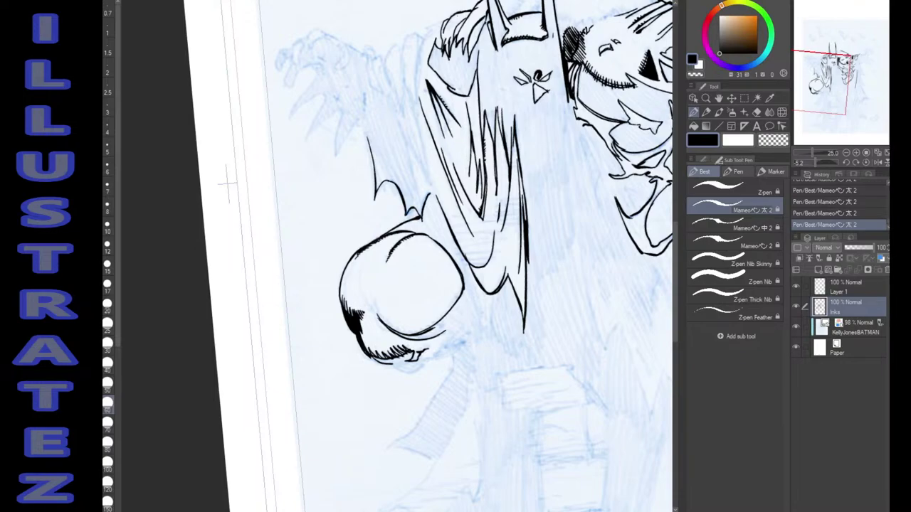
pyautogui.moveTo(406, 145); pyautogui.dragTo(419, 203)
pyautogui.moveTo(419, 200); pyautogui.dragTo(420, 211)
pyautogui.press('x')
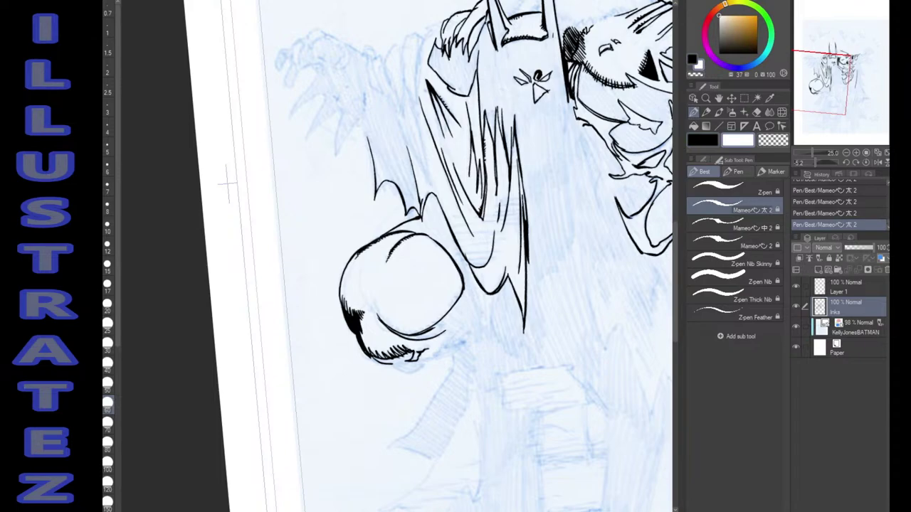
pyautogui.press('x')
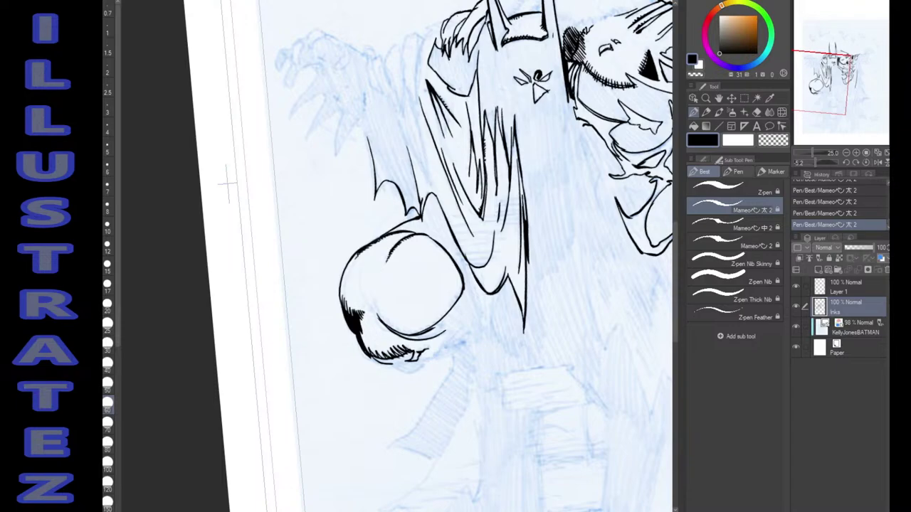
# Ink the long, tapered fold lines along the outer edge of the cape drape, above the scalloped cape edge.
pyautogui.moveTo(414, 133); pyautogui.dragTo(428, 179)
pyautogui.moveTo(405, 78); pyautogui.dragTo(431, 187)
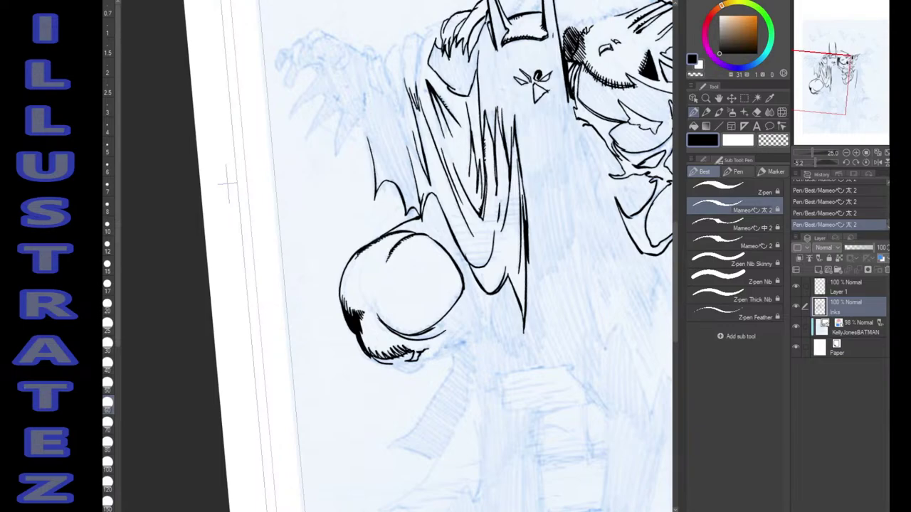
pyautogui.moveTo(406, 127); pyautogui.dragTo(415, 152)
pyautogui.moveTo(414, 152); pyautogui.dragTo(420, 164)
pyautogui.moveTo(397, 116); pyautogui.dragTo(414, 155)
pyautogui.moveTo(430, 182); pyautogui.dragTo(442, 212)
pyautogui.moveTo(429, 181); pyautogui.dragTo(445, 218)
pyautogui.moveTo(419, 166); pyautogui.dragTo(425, 178)
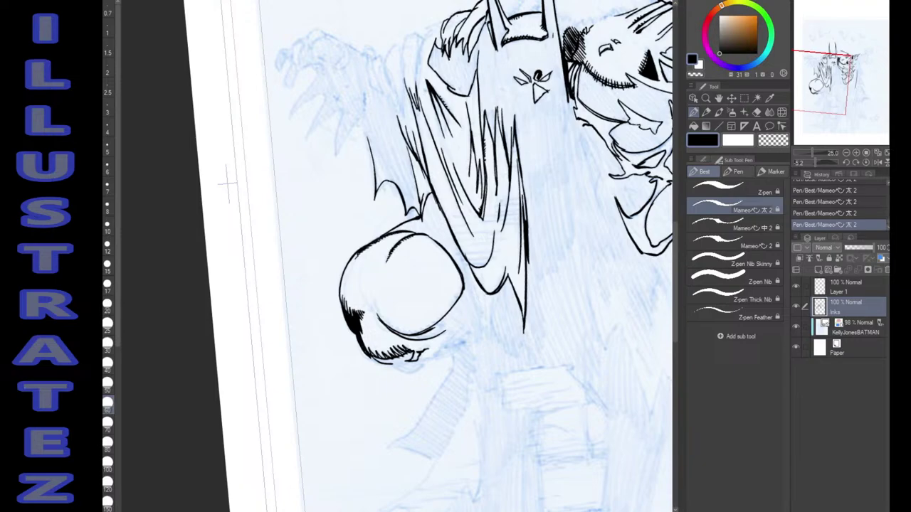
# Ink the knuckle, bent index finger and back contour of the outstretched hand, plus the narrow cuff at its wrist.
pyautogui.moveTo(420, 178)
pyautogui.mouseDown()
pyautogui.moveTo(531, 323)
pyautogui.moveTo(536, 340)
pyautogui.moveTo(511, 346)
pyautogui.mouseUp()
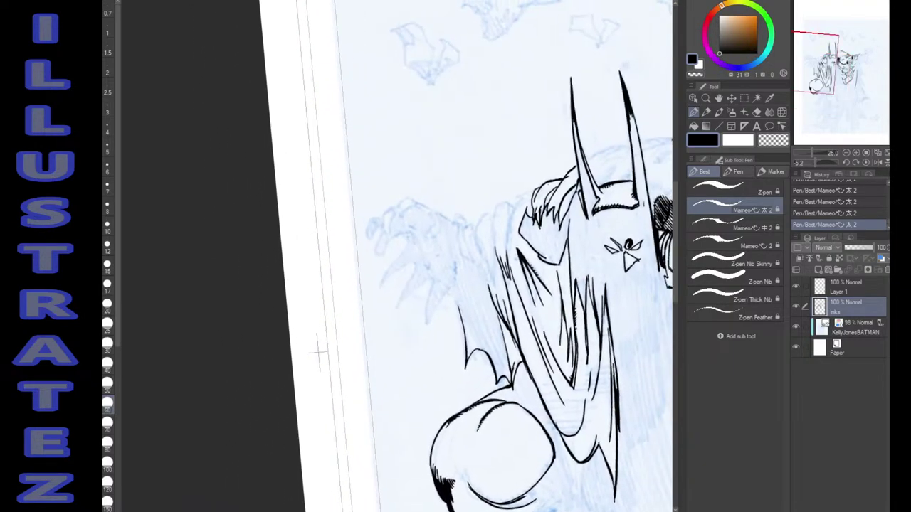
pyautogui.moveTo(431, 227)
pyautogui.mouseDown()
pyautogui.moveTo(427, 234)
pyautogui.moveTo(443, 225)
pyautogui.mouseUp()
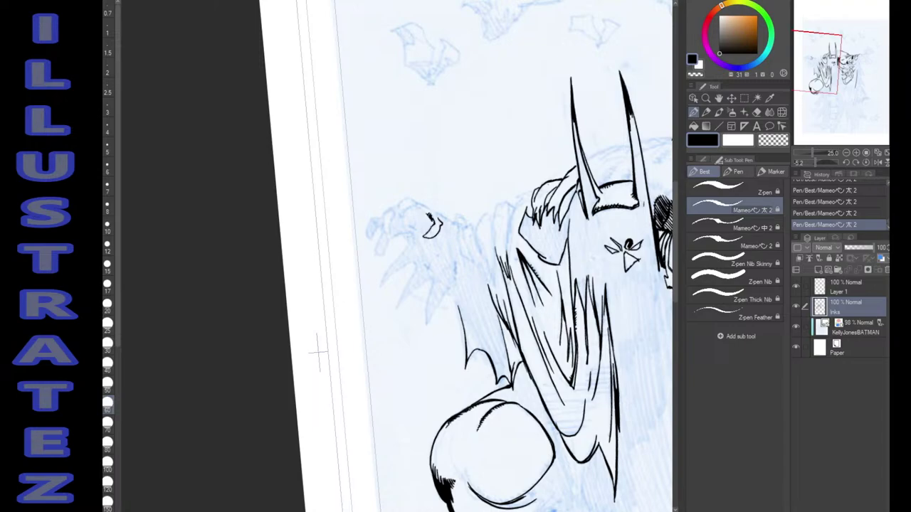
pyautogui.moveTo(421, 209); pyautogui.dragTo(405, 210)
pyautogui.moveTo(400, 210)
pyautogui.mouseDown()
pyautogui.moveTo(398, 220)
pyautogui.moveTo(406, 199)
pyautogui.moveTo(445, 217)
pyautogui.mouseUp()
pyautogui.moveTo(445, 218)
pyautogui.mouseDown()
pyautogui.moveTo(464, 229)
pyautogui.moveTo(472, 256)
pyautogui.mouseUp()
pyautogui.moveTo(457, 227)
pyautogui.mouseDown()
pyautogui.moveTo(467, 258)
pyautogui.moveTo(462, 247)
pyautogui.mouseUp()
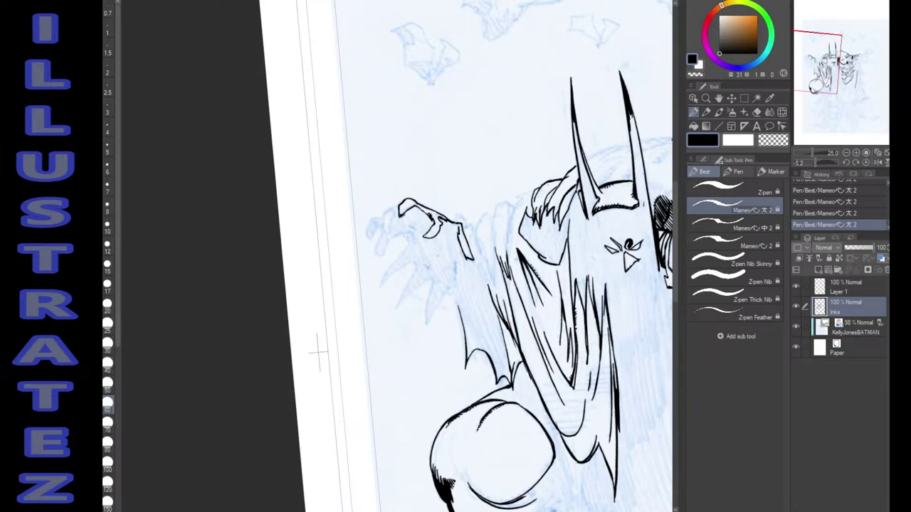
# Ink the upper end of the wrist cuff and the cape edge running down from it to the drape's fold lines.
pyautogui.moveTo(465, 219); pyautogui.dragTo(473, 230)
pyautogui.moveTo(471, 230); pyautogui.dragTo(477, 243)
pyautogui.hotkey('ctrl', 'z')
pyautogui.hotkey('ctrl', 'z')
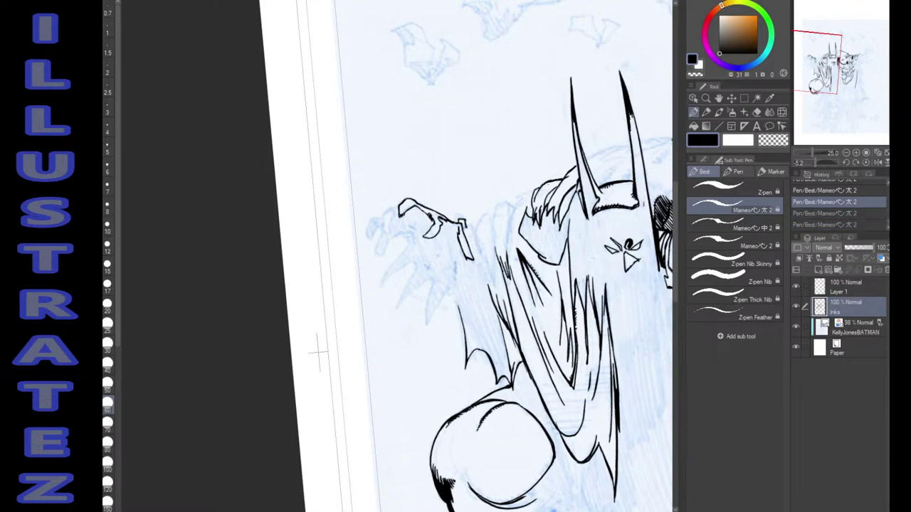
pyautogui.moveTo(464, 220); pyautogui.dragTo(495, 281)
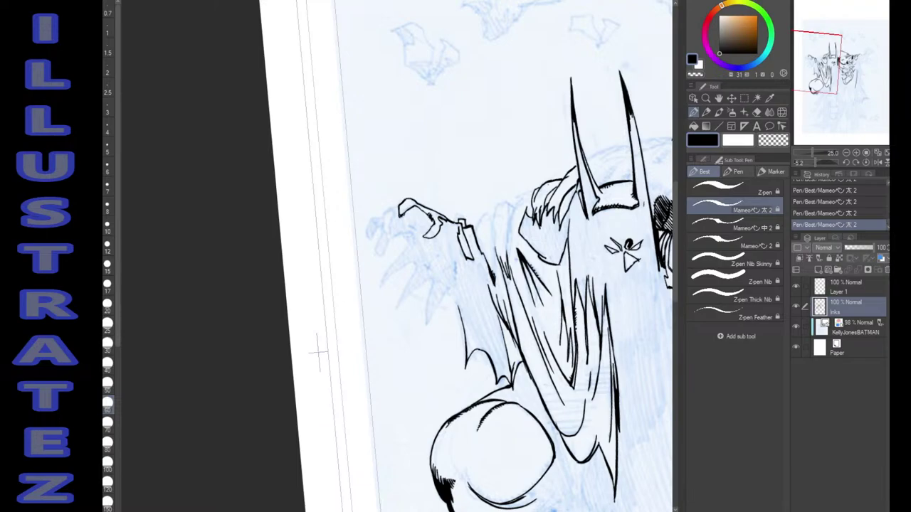
# Rework the lower end of the cape edge below the cuff with a short thickening stroke.
pyautogui.hotkey('ctrl', 'z')
pyautogui.hotkey('ctrl', 'z')
pyautogui.hotkey('ctrl', 'z')
pyautogui.hotkey('ctrl', 'z')
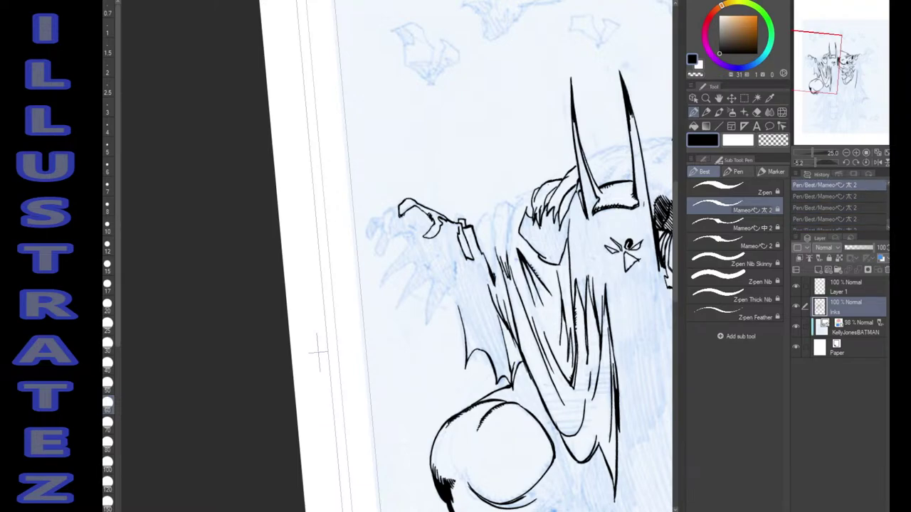
pyautogui.hotkey('ctrl', 'z')
pyautogui.moveTo(494, 274); pyautogui.dragTo(497, 283)
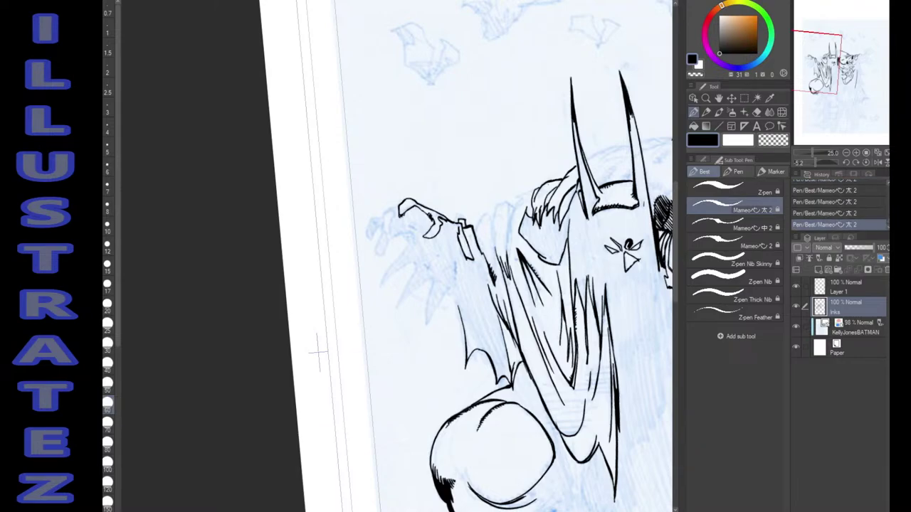
# Ink the long curved cape folds next to the shoulder and their rounded tops joining the shoulder contour.
pyautogui.moveTo(496, 207); pyautogui.dragTo(491, 254)
pyautogui.hotkey('ctrl', 'z')
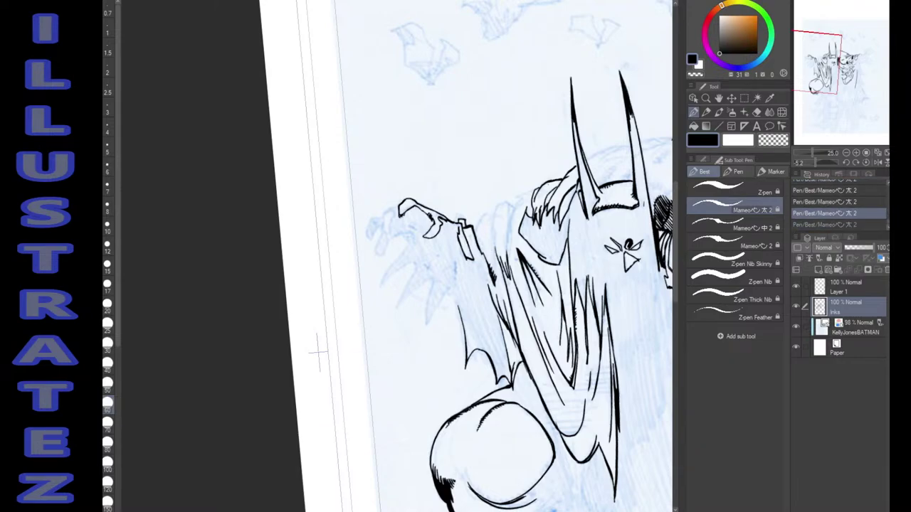
pyautogui.moveTo(495, 205); pyautogui.dragTo(501, 289)
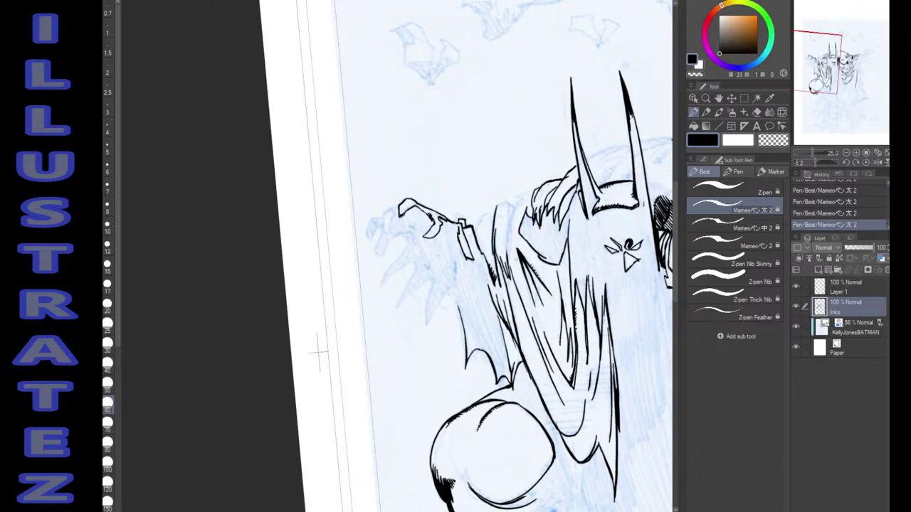
pyautogui.moveTo(497, 249)
pyautogui.mouseDown()
pyautogui.moveTo(503, 276)
pyautogui.moveTo(513, 203)
pyautogui.mouseUp()
pyautogui.moveTo(513, 233); pyautogui.dragTo(517, 201)
pyautogui.moveTo(512, 204); pyautogui.dragTo(506, 215)
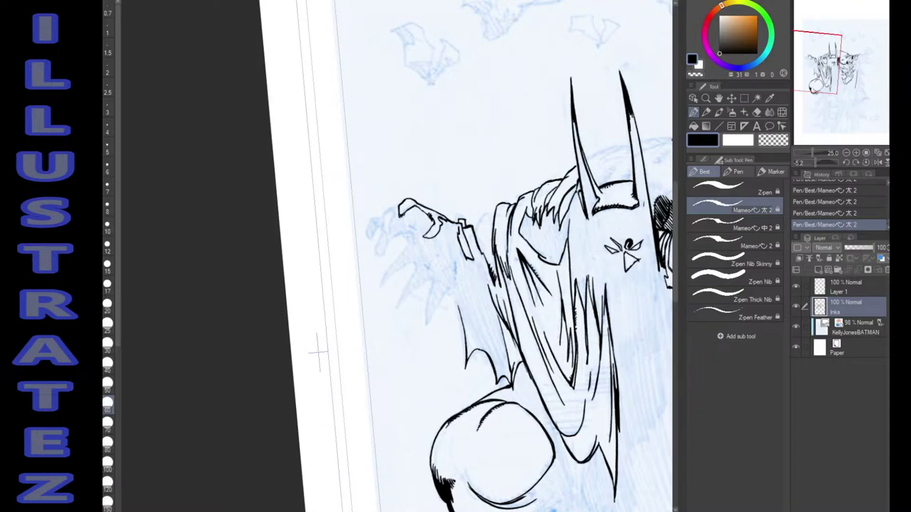
# Ink the gathered cape folds between the shoulder and the wrist cuff, and darken the shadow beside the cuff.
pyautogui.moveTo(491, 218)
pyautogui.mouseDown()
pyautogui.moveTo(489, 237)
pyautogui.moveTo(481, 220)
pyautogui.moveTo(476, 231)
pyautogui.moveTo(477, 249)
pyautogui.mouseUp()
pyautogui.moveTo(486, 248); pyautogui.dragTo(490, 283)
pyautogui.moveTo(485, 259); pyautogui.dragTo(488, 273)
pyautogui.moveTo(476, 240); pyautogui.dragTo(470, 260)
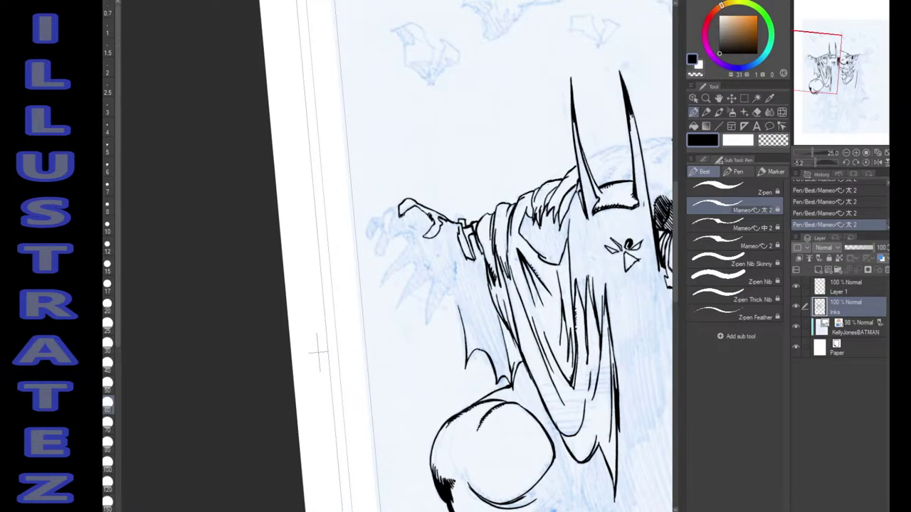
pyautogui.moveTo(471, 231); pyautogui.dragTo(468, 239)
# Ink the row of curved, pointed spikes below the outstretched hand and the contours of its next fingers.
pyautogui.moveTo(459, 309)
pyautogui.mouseDown()
pyautogui.moveTo(452, 288)
pyautogui.moveTo(429, 329)
pyautogui.moveTo(434, 277)
pyautogui.moveTo(397, 311)
pyautogui.mouseUp()
pyautogui.moveTo(420, 267); pyautogui.dragTo(402, 296)
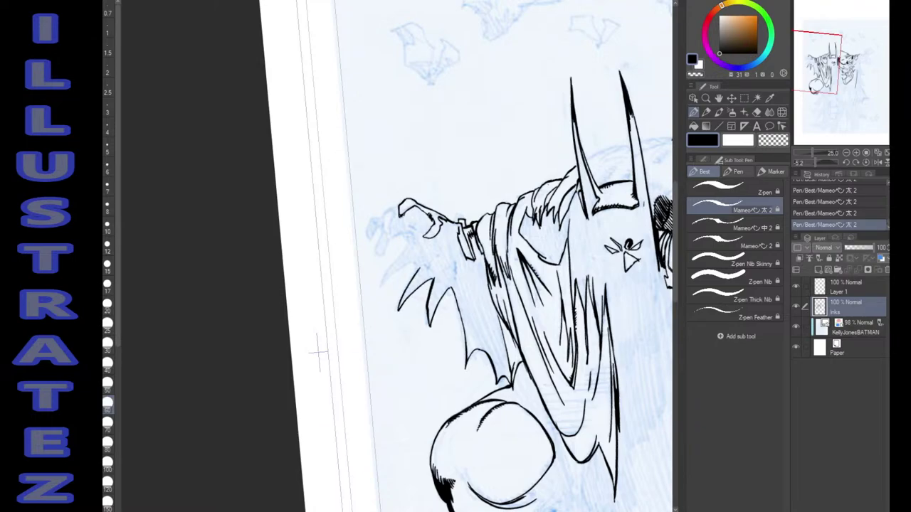
pyautogui.moveTo(419, 263); pyautogui.dragTo(380, 289)
pyautogui.moveTo(406, 247); pyautogui.dragTo(387, 271)
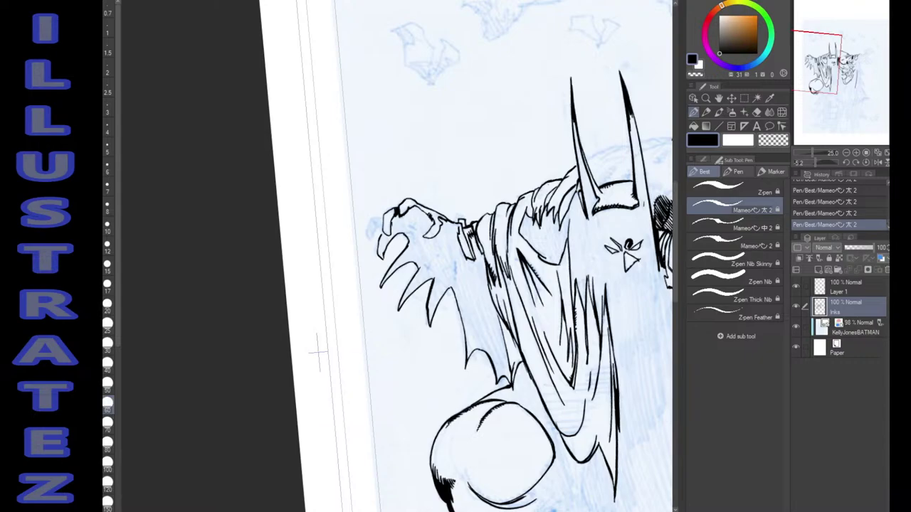
# Outline the outermost finger of the outstretched hand and fill it solid black.
pyautogui.moveTo(370, 230); pyautogui.dragTo(372, 239)
pyautogui.moveTo(371, 220); pyautogui.dragTo(366, 228)
pyautogui.press('g')
pyautogui.click(371, 228)
pyautogui.press('p')
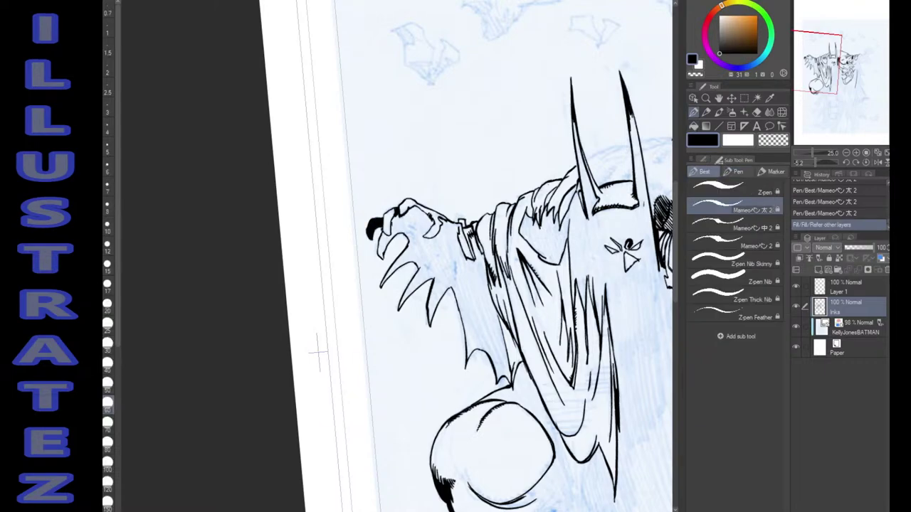
pyautogui.press('p')
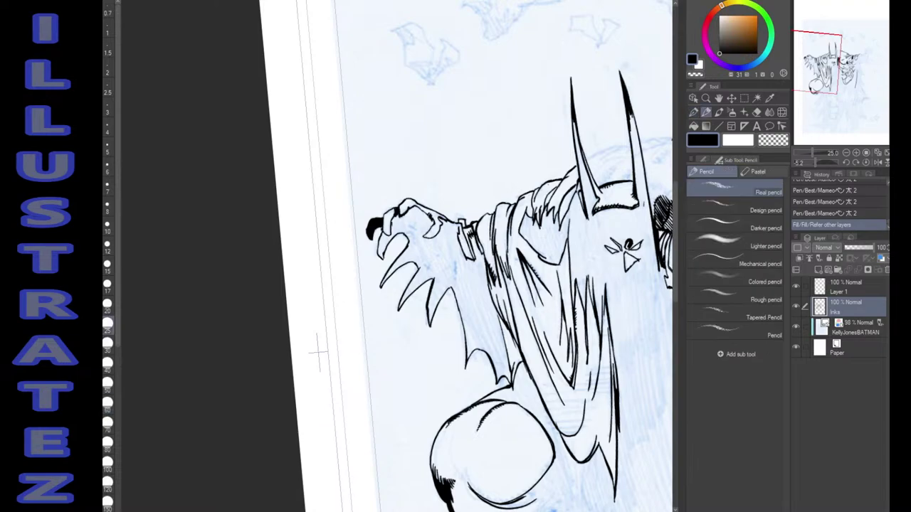
pyautogui.click(318, 352)
pyautogui.hotkey('ctrl', 'z')
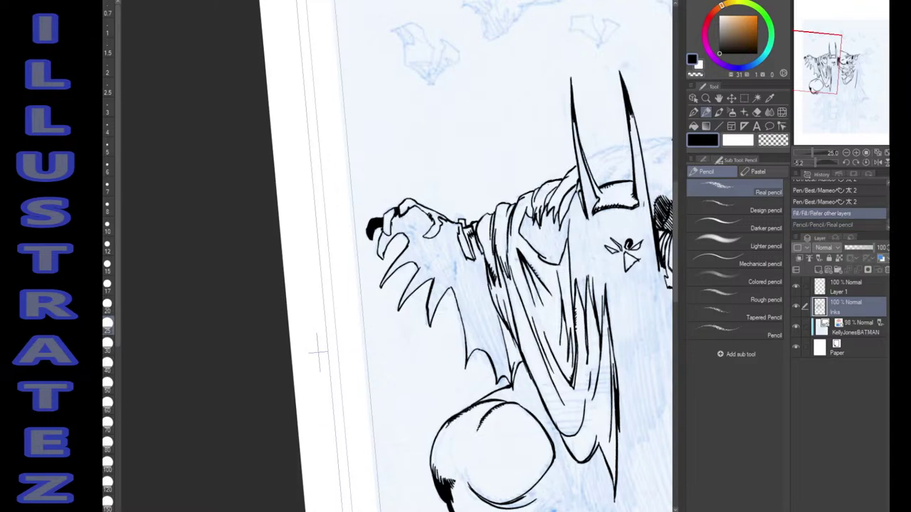
pyautogui.press('p')
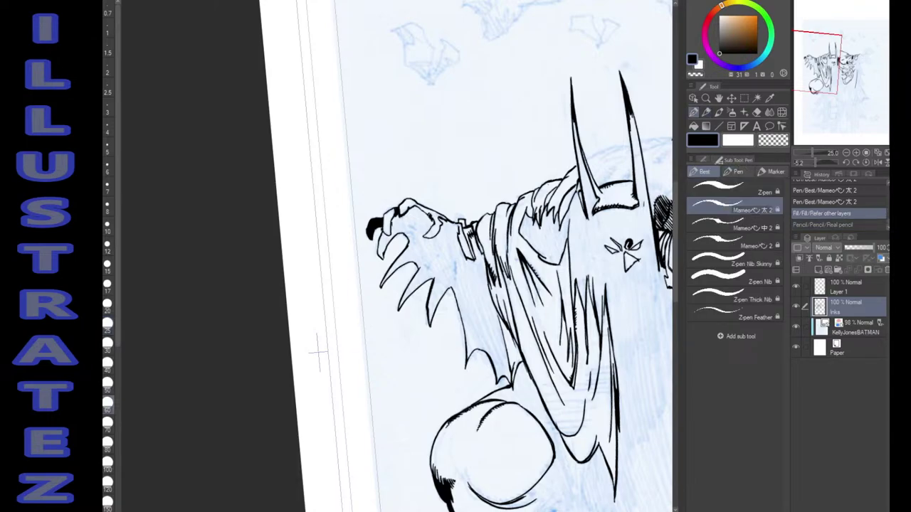
pyautogui.click(318, 353)
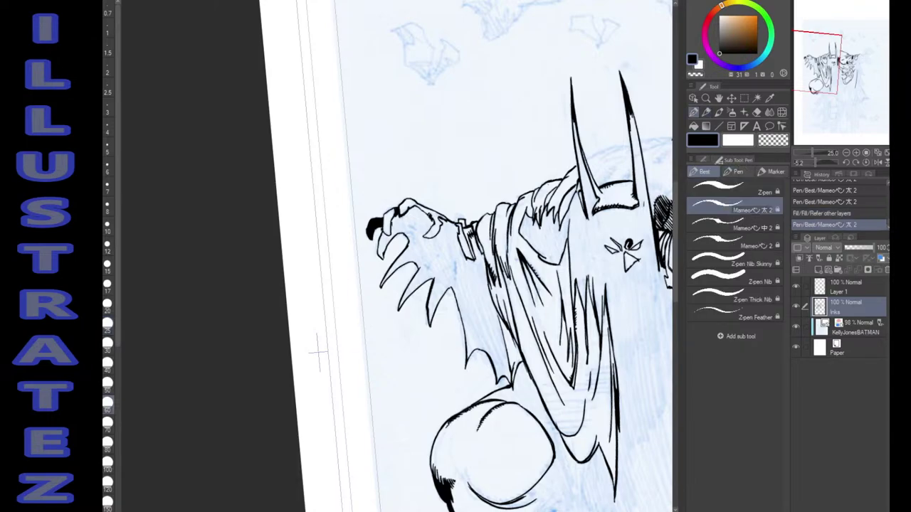
pyautogui.press('g')
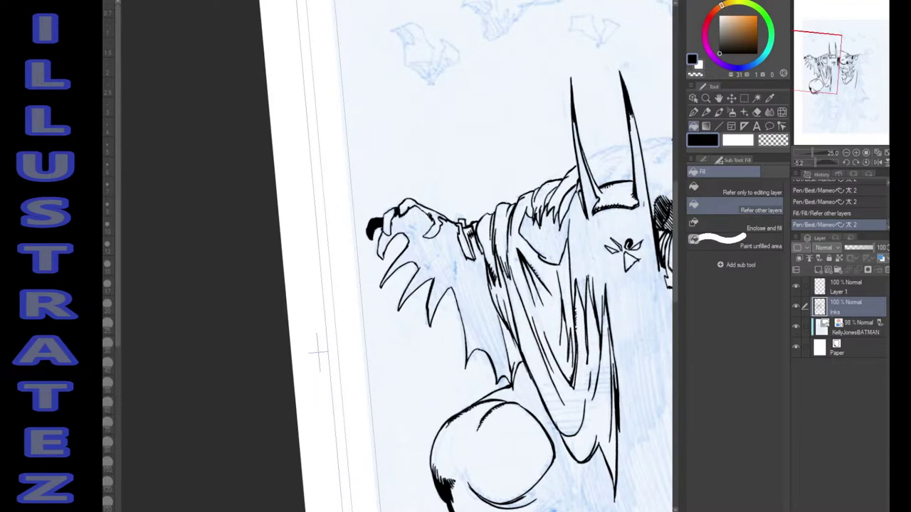
pyautogui.click(318, 352)
pyautogui.hotkey('ctrl', 'z')
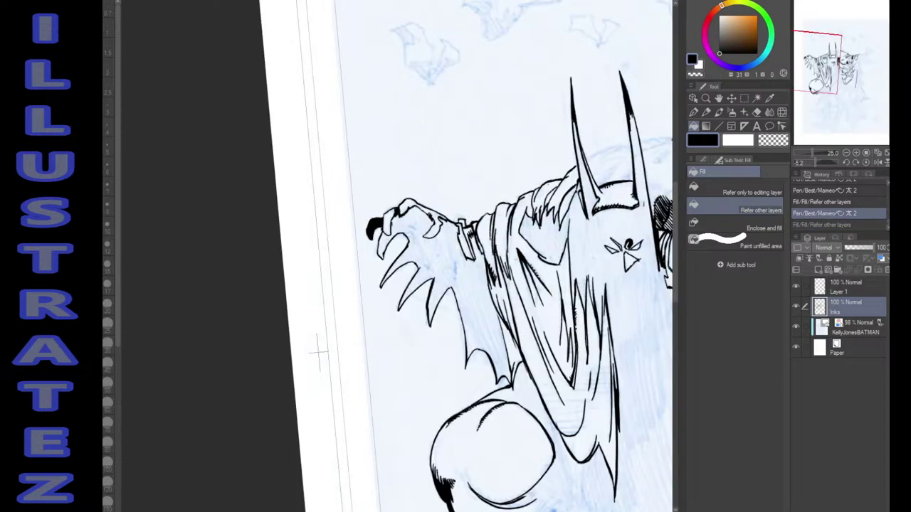
# Close the remaining outline gaps around the outstretched arm with the pen and fill the hand, spikes and cape underside solid black.
pyautogui.moveTo(318, 352); pyautogui.dragTo(317, 292)
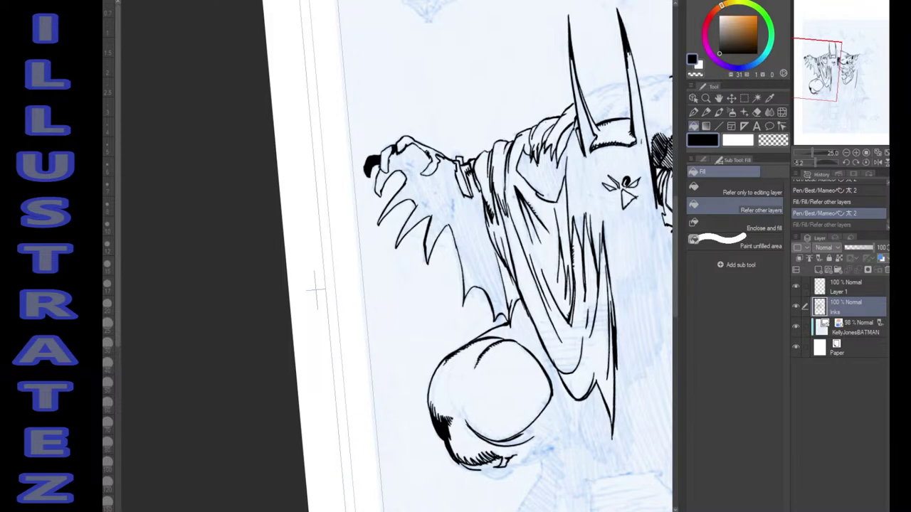
pyautogui.moveTo(427, 285)
pyautogui.mouseDown()
pyautogui.moveTo(387, 241)
pyautogui.moveTo(360, 239)
pyautogui.mouseUp()
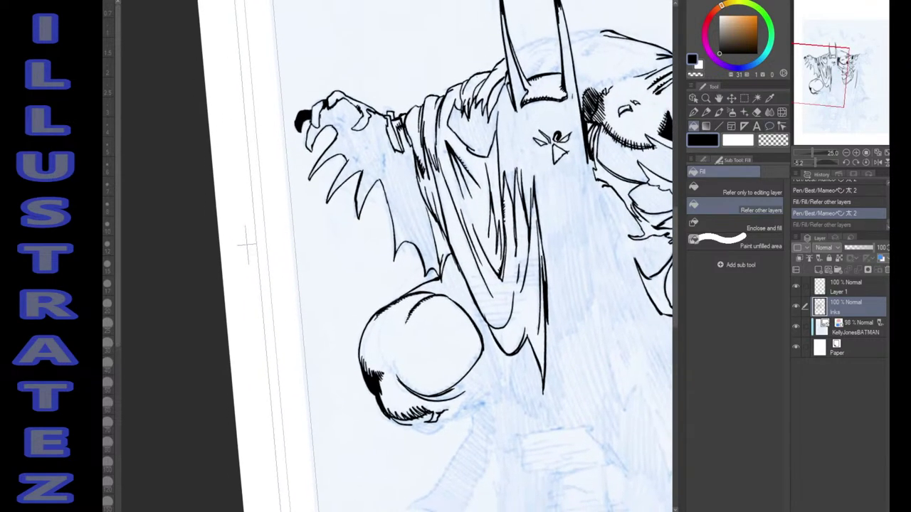
pyautogui.press('p')
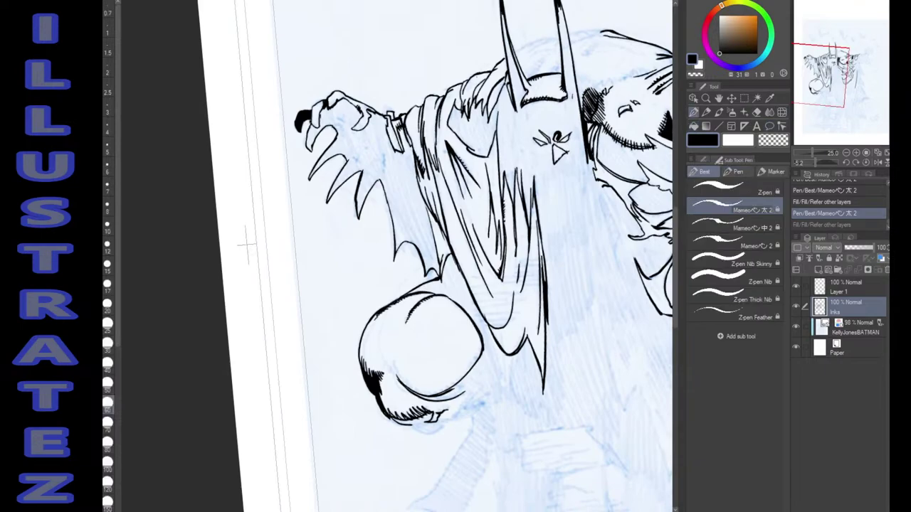
pyautogui.click(247, 246)
pyautogui.click(247, 245)
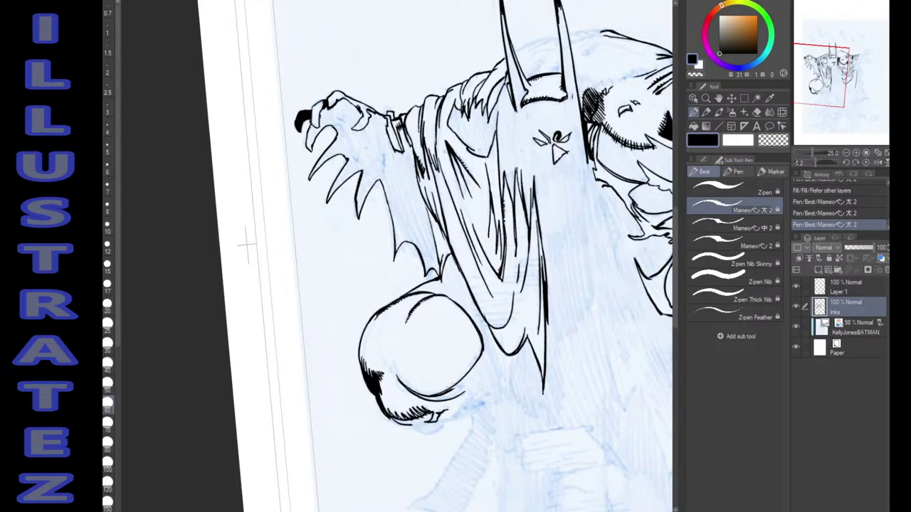
pyautogui.click(247, 246)
pyautogui.press('g')
pyautogui.click(406, 193)
pyautogui.press('p')
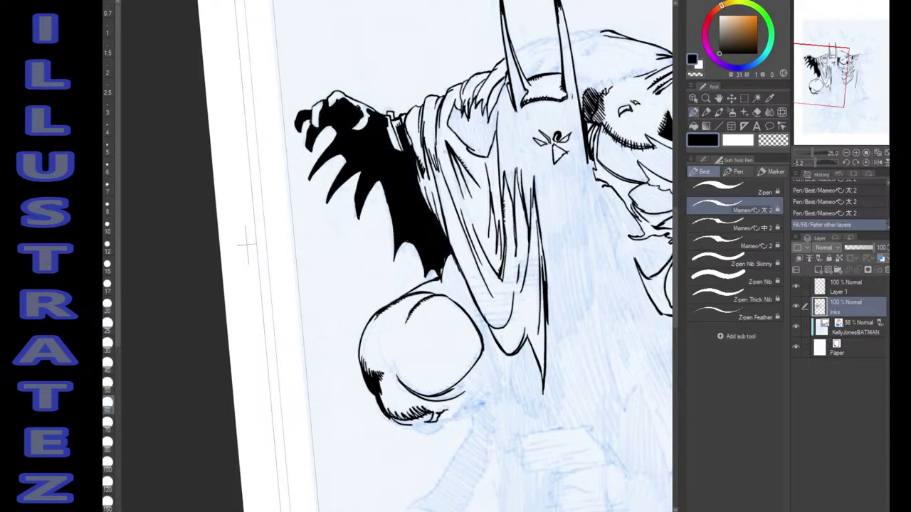
pyautogui.press('p')
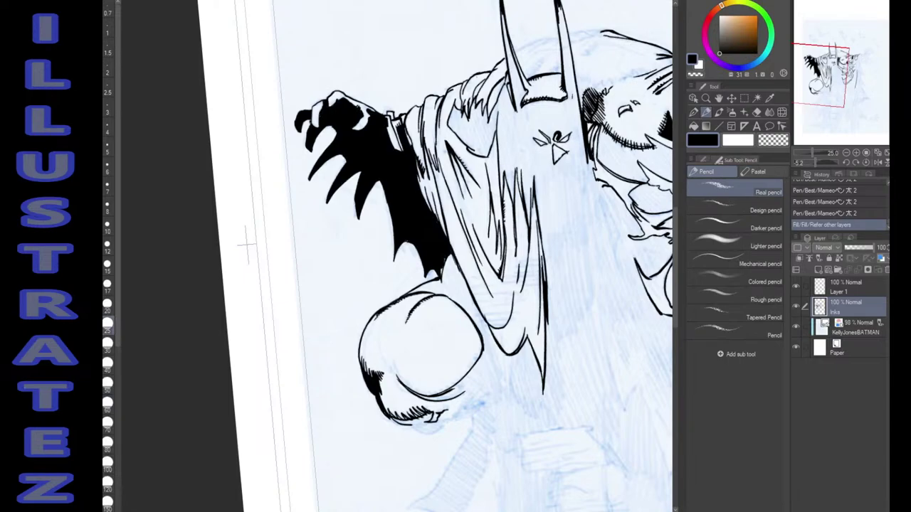
pyautogui.click(247, 244)
pyautogui.click(247, 244)
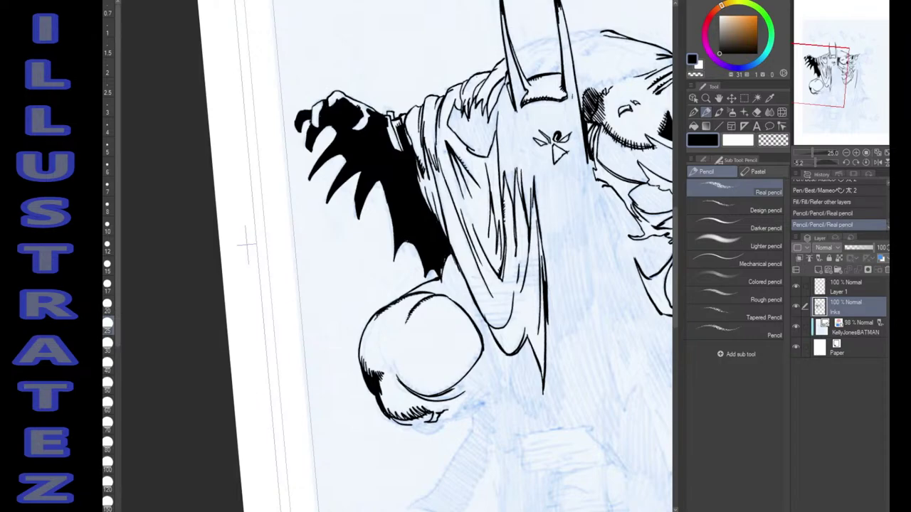
pyautogui.press('x')
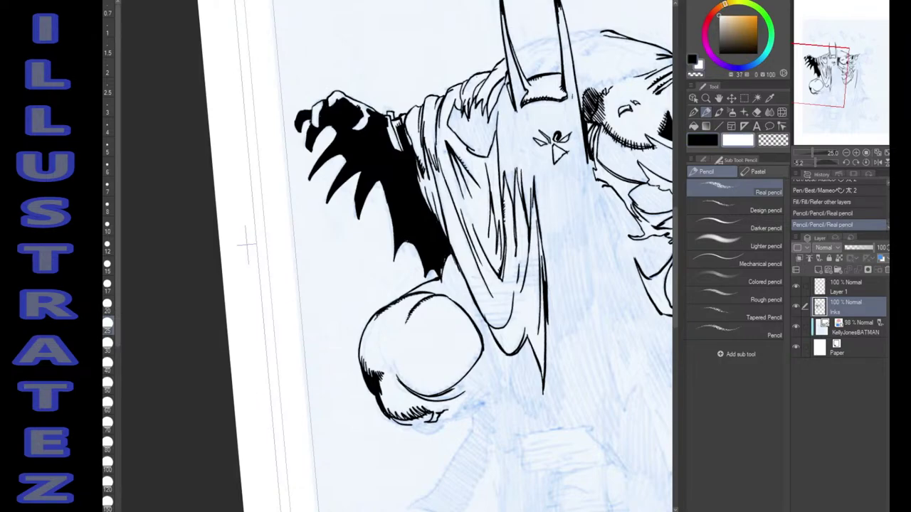
pyautogui.click(247, 244)
pyautogui.hotkey('ctrl', 'z')
pyautogui.hotkey('ctrl', 'y')
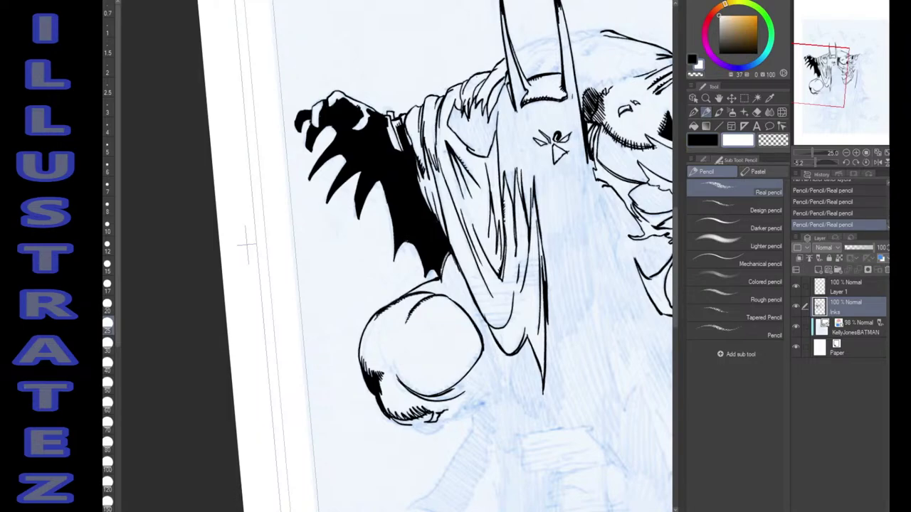
pyautogui.hotkey('ctrl', 'z')
pyautogui.hotkey('ctrl', 'z')
pyautogui.hotkey('ctrl', 'z')
pyautogui.hotkey('ctrl', 'z')
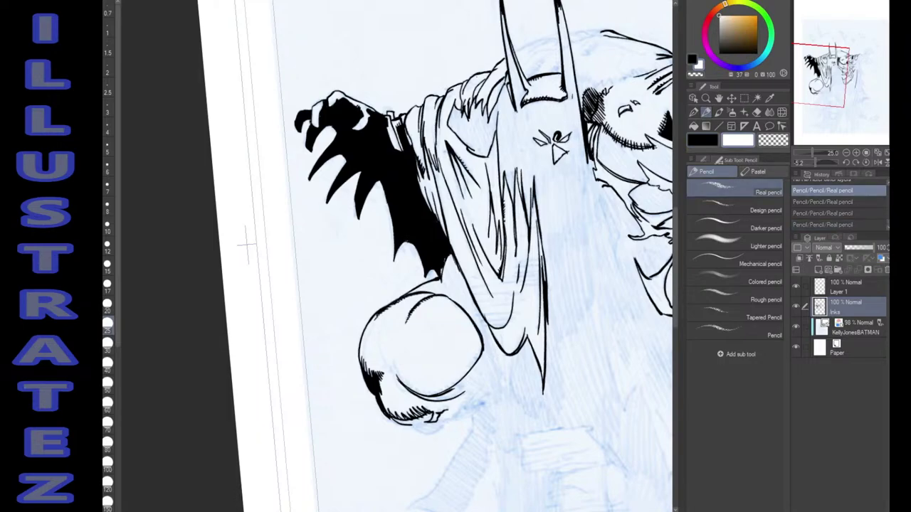
pyautogui.hotkey('ctrl', 'y')
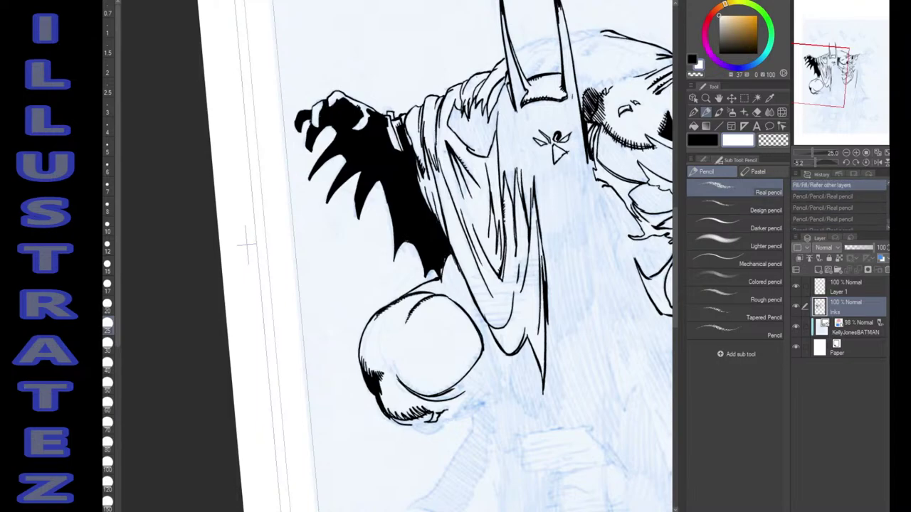
# Undo the last pen strokes together with the solid black fill of the outstretched arm and cape underside.
pyautogui.press('p')
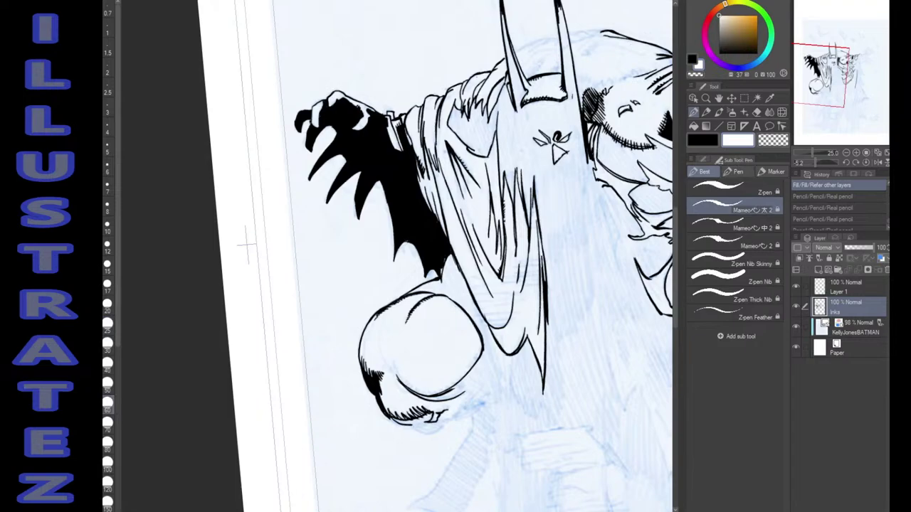
pyautogui.moveTo(444, 264); pyautogui.dragTo(449, 253)
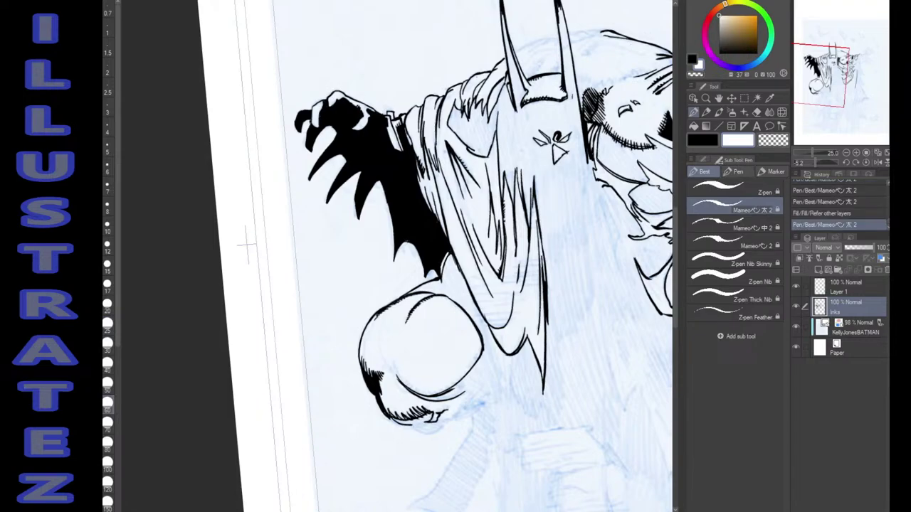
pyautogui.click(246, 245)
pyautogui.hotkey('ctrl', 'z')
pyautogui.hotkey('ctrl', 'z')
pyautogui.hotkey('ctrl', 'z')
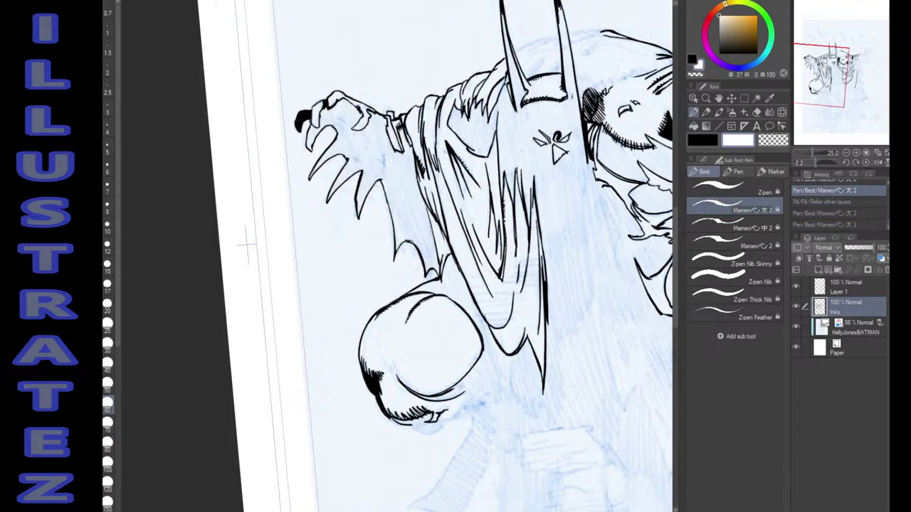
# Ink the cape underside's inner edge beside the folds and refill the hand, spikes and underside solid black.
pyautogui.press('x')
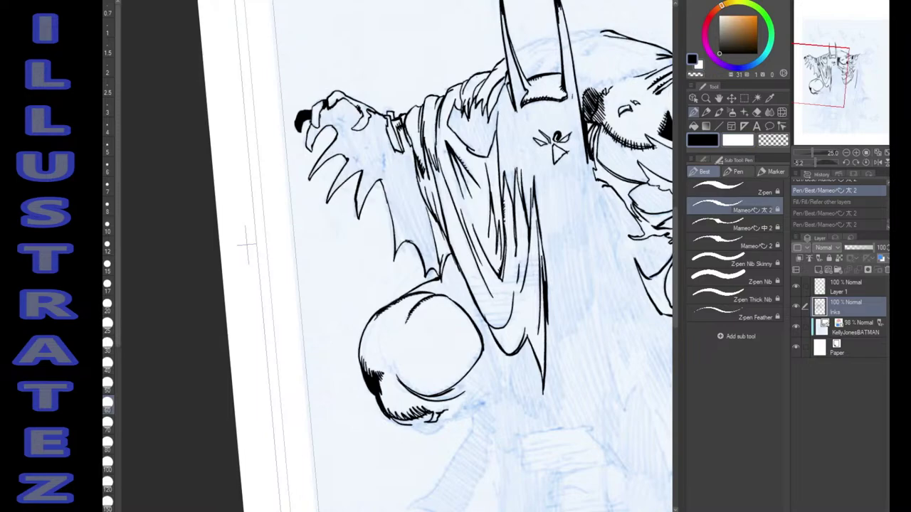
pyautogui.moveTo(425, 203); pyautogui.dragTo(435, 244)
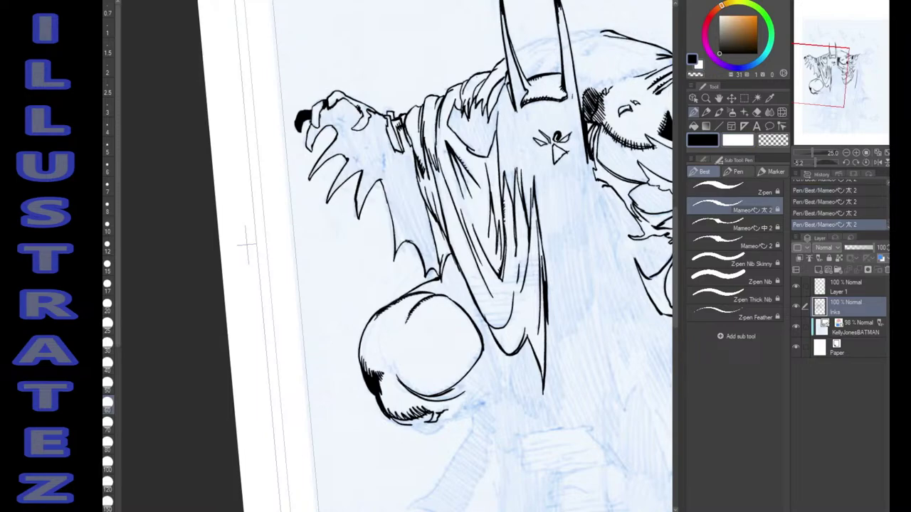
pyautogui.press('g')
pyautogui.click(385, 163)
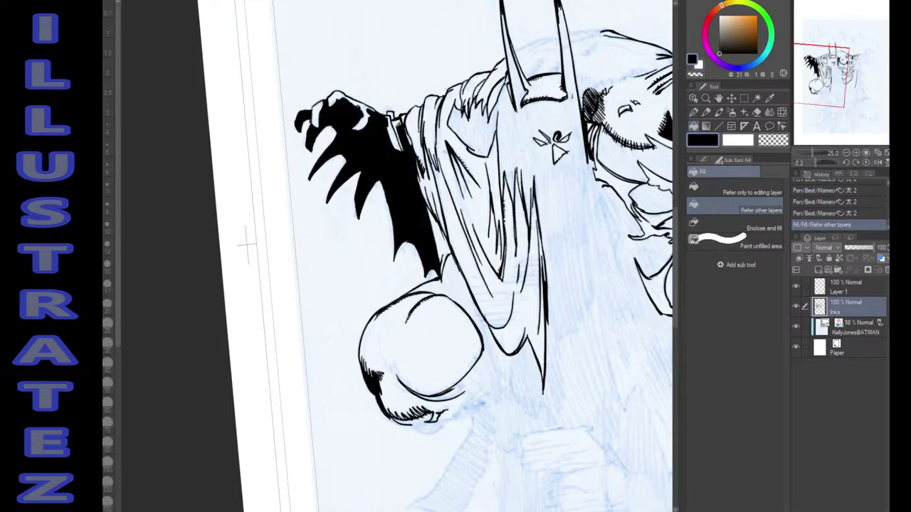
# Feather the inner edge of the black cape underside with short pen hatching strokes toward the folds.
pyautogui.press('p')
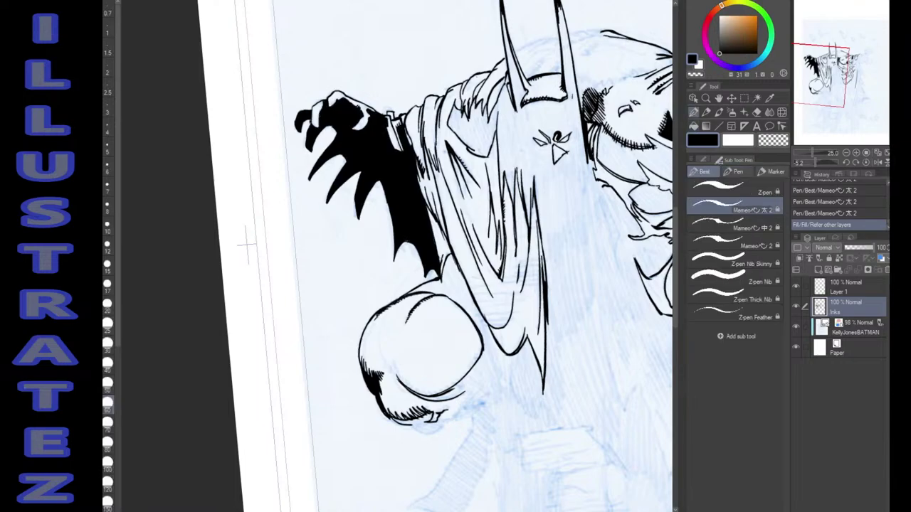
pyautogui.click(247, 244)
pyautogui.click(247, 244)
pyautogui.click(247, 244)
pyautogui.click(247, 244)
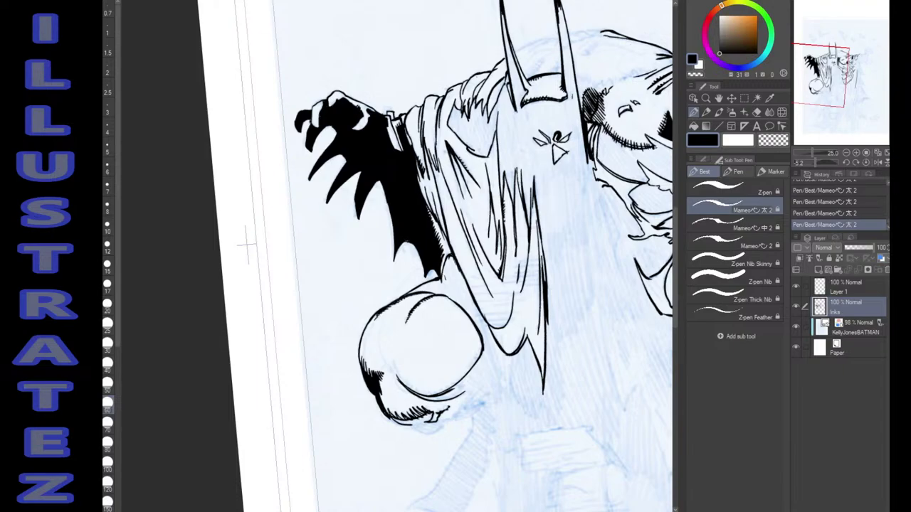
# Ink the contours beneath the round shape and the first cape edge sweeping down to a point below it.
pyautogui.moveTo(451, 404); pyautogui.dragTo(468, 390)
pyautogui.moveTo(418, 431)
pyautogui.mouseDown()
pyautogui.moveTo(479, 404)
pyautogui.moveTo(473, 434)
pyautogui.mouseUp()
pyautogui.moveTo(815, 75); pyautogui.dragTo(817, 90)
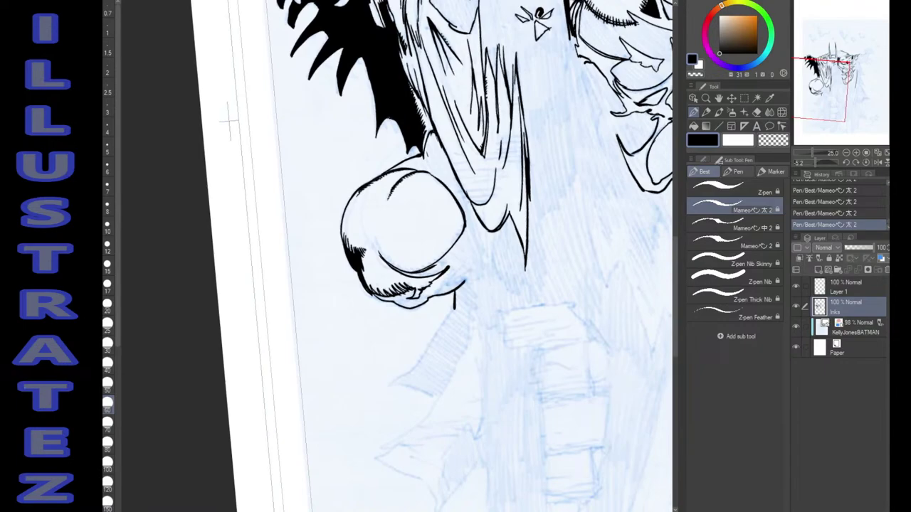
pyautogui.moveTo(454, 310); pyautogui.dragTo(405, 376)
pyautogui.hotkey('ctrl', 'z')
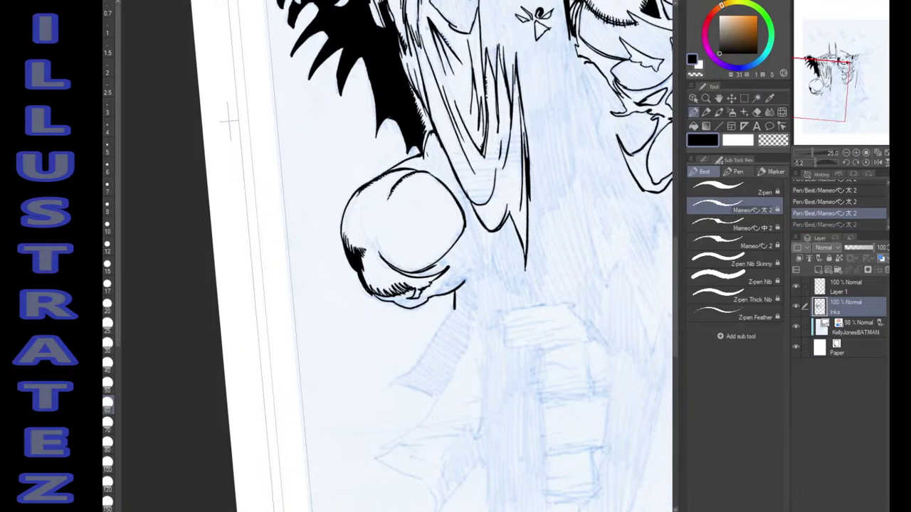
pyautogui.moveTo(388, 385)
pyautogui.mouseDown()
pyautogui.moveTo(417, 364)
pyautogui.moveTo(454, 306)
pyautogui.mouseUp()
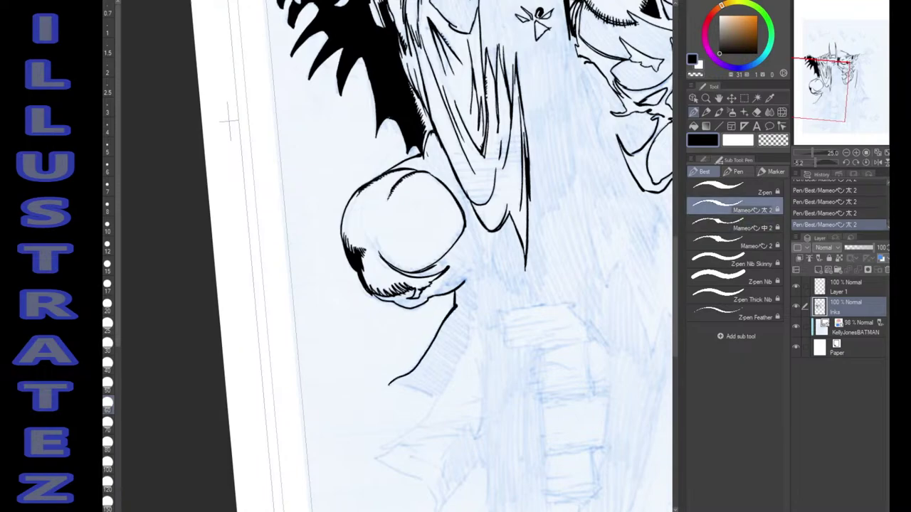
# Ink the cape's jagged outer edge below the first point, forming the next two pointed tips.
pyautogui.moveTo(396, 379)
pyautogui.mouseDown()
pyautogui.moveTo(370, 382)
pyautogui.moveTo(356, 334)
pyautogui.moveTo(375, 297)
pyautogui.mouseUp()
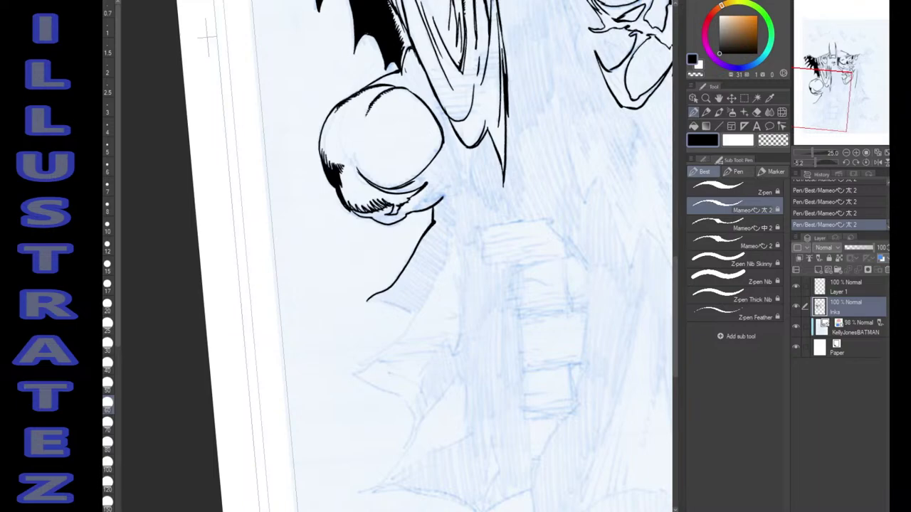
pyautogui.moveTo(454, 225)
pyautogui.mouseDown()
pyautogui.moveTo(446, 266)
pyautogui.moveTo(413, 321)
pyautogui.moveTo(352, 374)
pyautogui.moveTo(399, 395)
pyautogui.mouseUp()
pyautogui.hotkey('ctrl', 'z')
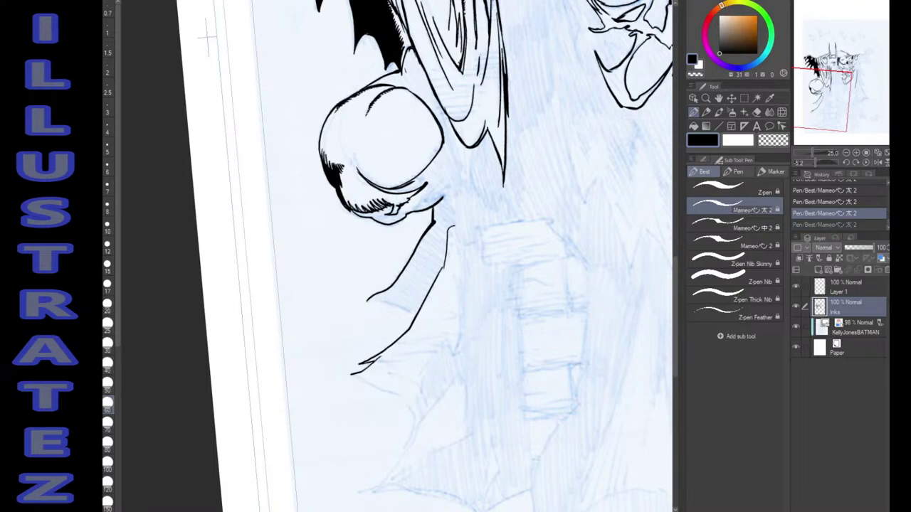
pyautogui.moveTo(351, 375)
pyautogui.mouseDown()
pyautogui.moveTo(403, 397)
pyautogui.moveTo(415, 419)
pyautogui.moveTo(403, 450)
pyautogui.mouseUp()
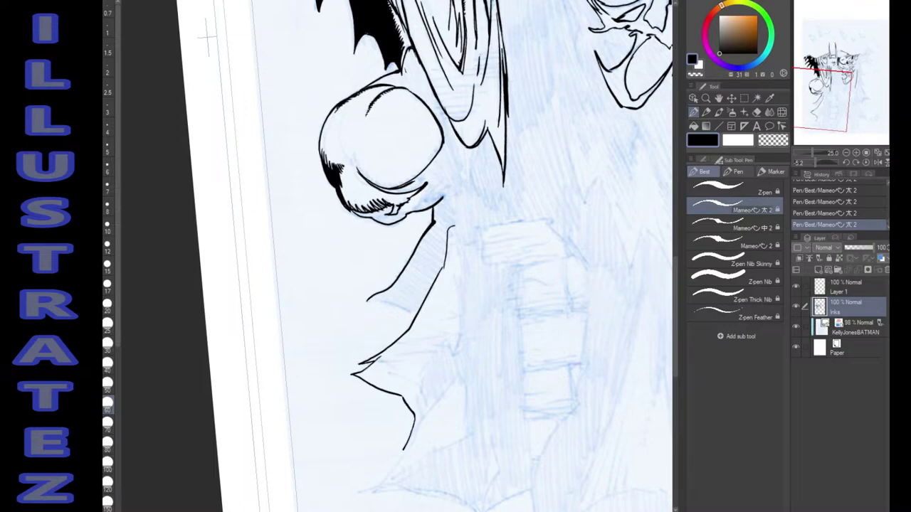
pyautogui.moveTo(456, 378)
pyautogui.mouseDown()
pyautogui.moveTo(382, 483)
pyautogui.moveTo(358, 493)
pyautogui.mouseUp()
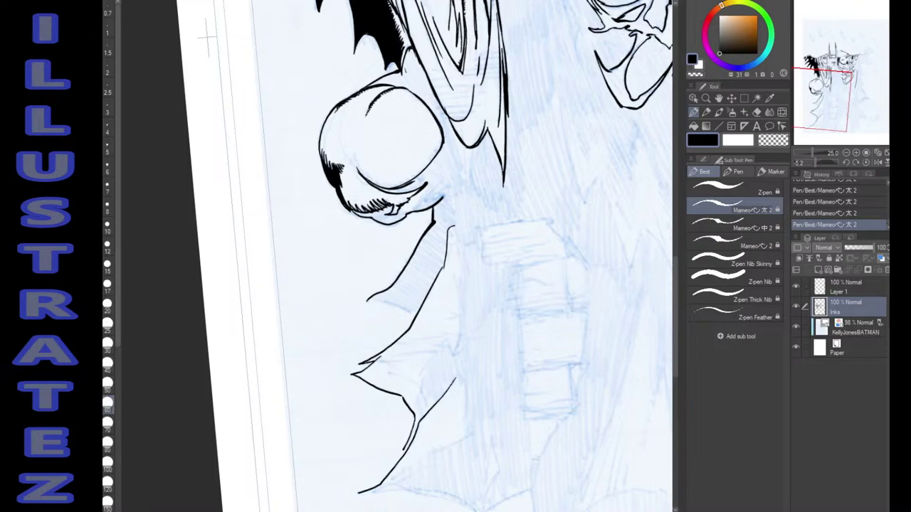
# Ink the inner folds and small knot of the lower cape, and close the scallop under its first point.
pyautogui.moveTo(422, 395); pyautogui.dragTo(437, 354)
pyautogui.moveTo(449, 344); pyautogui.dragTo(452, 353)
pyautogui.moveTo(459, 275); pyautogui.dragTo(456, 357)
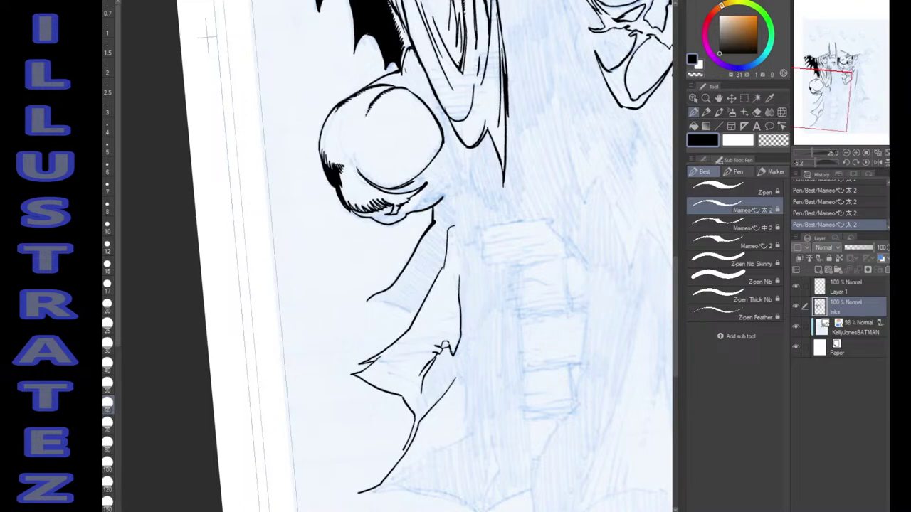
pyautogui.moveTo(453, 274); pyautogui.dragTo(459, 296)
pyautogui.moveTo(458, 242); pyautogui.dragTo(461, 309)
pyautogui.moveTo(451, 228); pyautogui.dragTo(460, 245)
pyautogui.moveTo(373, 299); pyautogui.dragTo(414, 314)
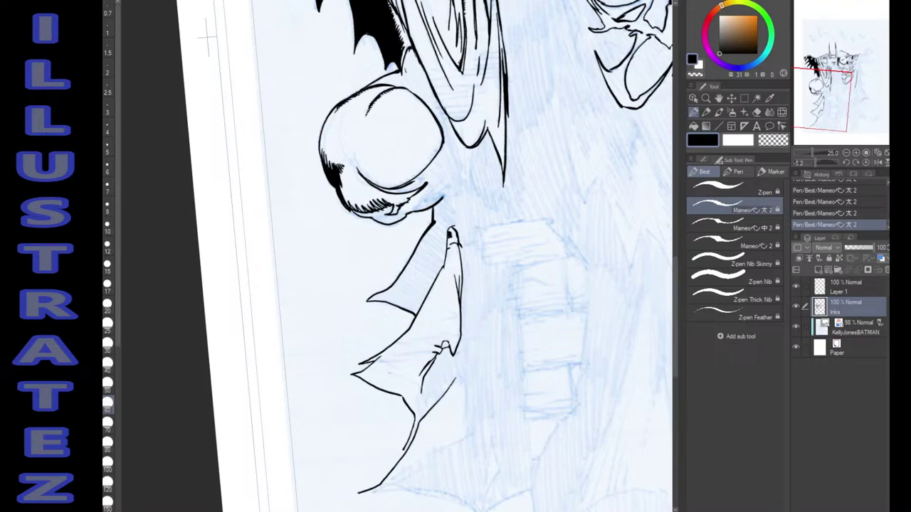
# Rotate the canvas and ink the top block beside the cape with grain lines and small contours under it.
pyautogui.moveTo(479, 227); pyautogui.dragTo(491, 265)
pyautogui.moveTo(486, 410); pyautogui.dragTo(573, 238)
pyautogui.moveTo(427, 213); pyautogui.dragTo(496, 326)
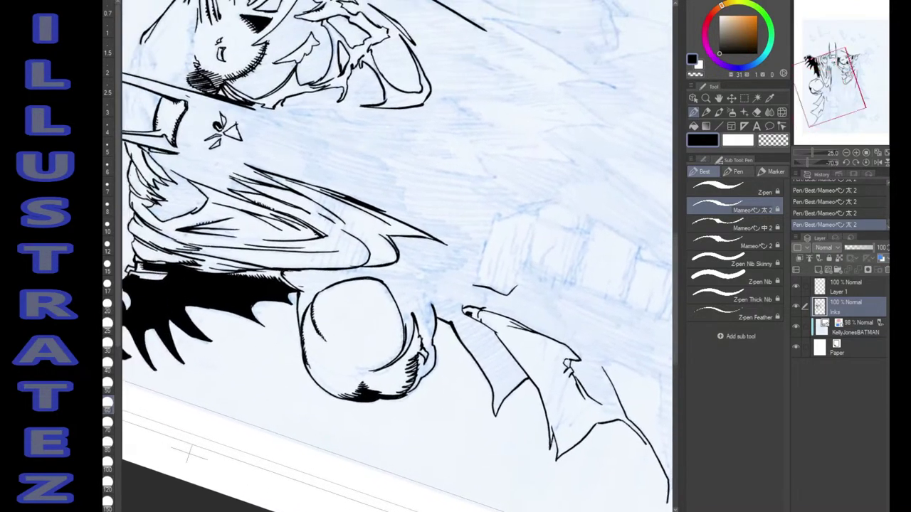
pyautogui.moveTo(493, 218); pyautogui.dragTo(474, 282)
pyautogui.moveTo(498, 250)
pyautogui.mouseDown()
pyautogui.moveTo(490, 281)
pyautogui.moveTo(520, 224)
pyautogui.moveTo(502, 290)
pyautogui.moveTo(521, 264)
pyautogui.mouseUp()
pyautogui.moveTo(530, 225); pyautogui.dragTo(519, 265)
pyautogui.moveTo(536, 221); pyautogui.dragTo(514, 287)
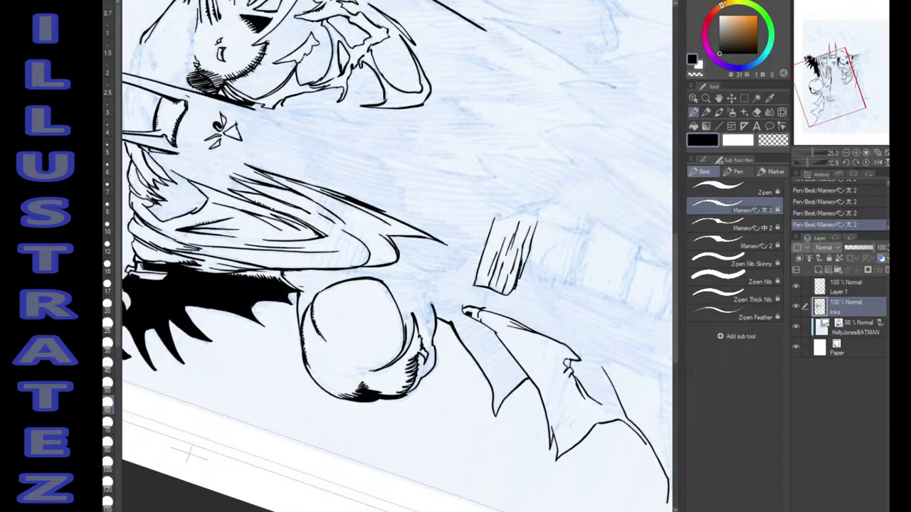
pyautogui.moveTo(527, 257); pyautogui.dragTo(528, 279)
pyautogui.moveTo(539, 282)
pyautogui.mouseDown()
pyautogui.moveTo(554, 245)
pyautogui.moveTo(537, 276)
pyautogui.mouseUp()
# Rotate the canvas back upright and ink the angled side face of the top block.
pyautogui.moveTo(537, 216)
pyautogui.mouseDown()
pyautogui.moveTo(540, 207)
pyautogui.moveTo(534, 317)
pyautogui.moveTo(493, 373)
pyautogui.mouseUp()
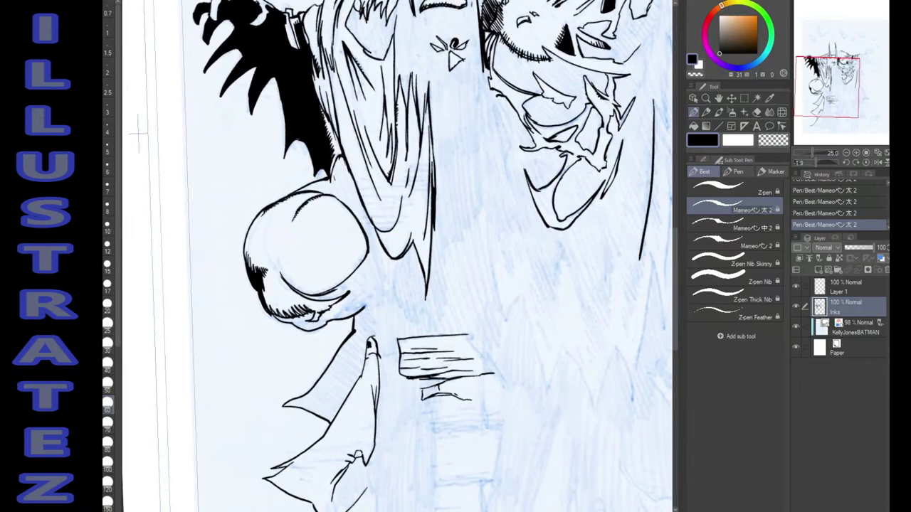
pyautogui.moveTo(469, 334); pyautogui.dragTo(507, 391)
pyautogui.moveTo(486, 355); pyautogui.dragTo(510, 392)
pyautogui.moveTo(473, 343); pyautogui.dragTo(480, 353)
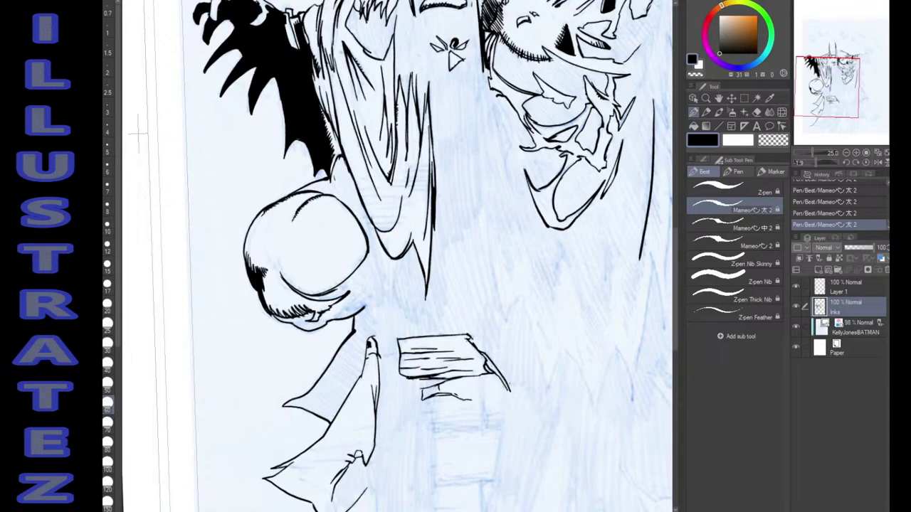
# Ink the long outer edge running down from the top block's side corner, ending in a small notch.
pyautogui.moveTo(509, 385); pyautogui.dragTo(491, 499)
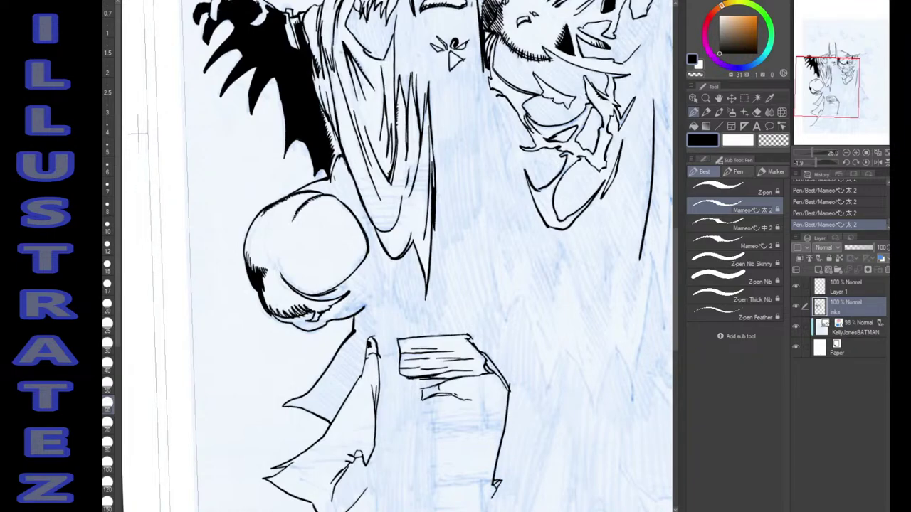
pyautogui.hotkey('ctrl', 'z')
pyautogui.hotkey('ctrl', 'z')
pyautogui.hotkey('ctrl', 'z')
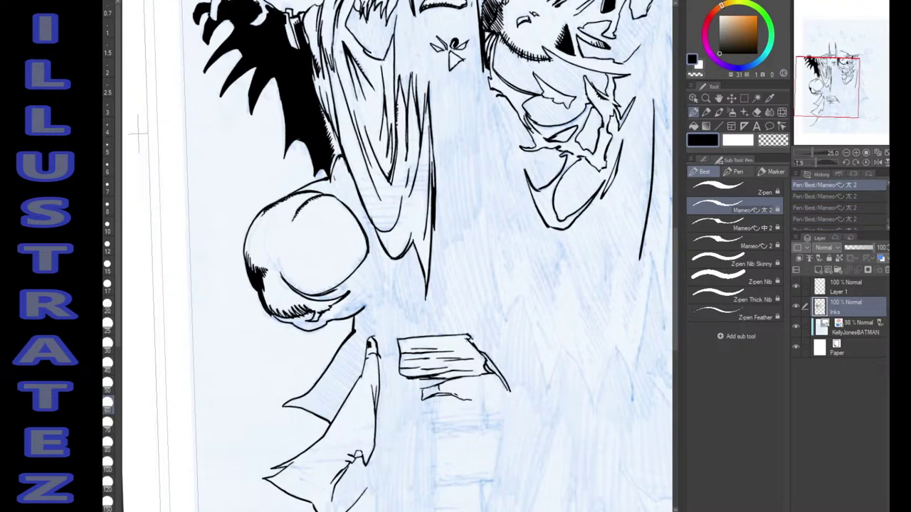
pyautogui.moveTo(493, 483)
pyautogui.mouseDown()
pyautogui.moveTo(501, 482)
pyautogui.moveTo(498, 427)
pyautogui.moveTo(509, 396)
pyautogui.mouseUp()
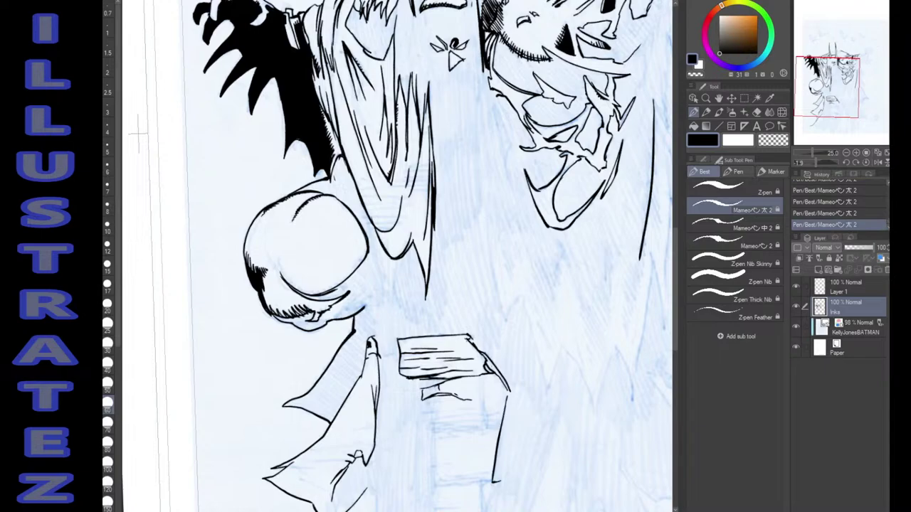
pyautogui.moveTo(500, 481); pyautogui.dragTo(491, 501)
# Ink the vertical edges beneath the top block and the long line joining the hanging cape to its corner.
pyautogui.moveTo(483, 376)
pyautogui.mouseDown()
pyautogui.moveTo(486, 429)
pyautogui.moveTo(482, 376)
pyautogui.mouseUp()
pyautogui.moveTo(423, 398)
pyautogui.mouseDown()
pyautogui.moveTo(429, 475)
pyautogui.moveTo(424, 429)
pyautogui.mouseUp()
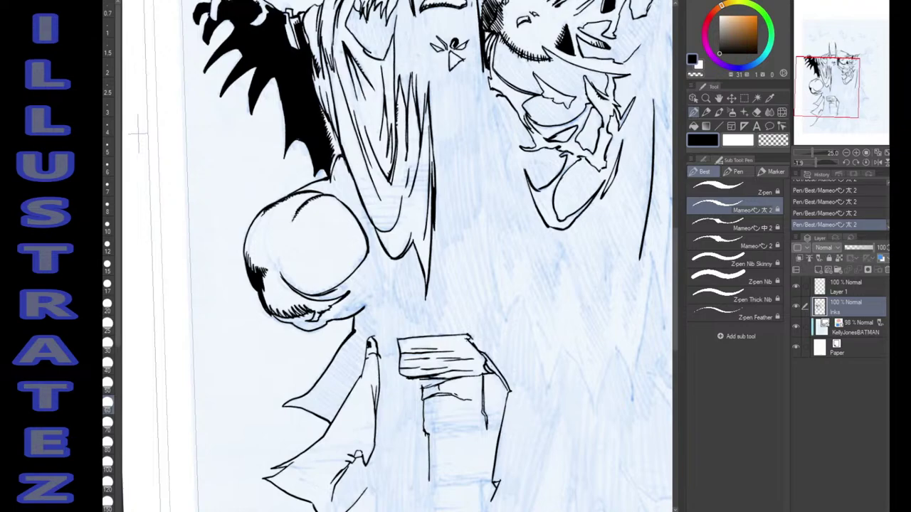
pyautogui.moveTo(436, 225); pyautogui.dragTo(459, 329)
# Ink the lowest cape scallops and the stacked blocks' long vertical edge, dividing line and curved lower end.
pyautogui.moveTo(394, 299); pyautogui.dragTo(427, 145)
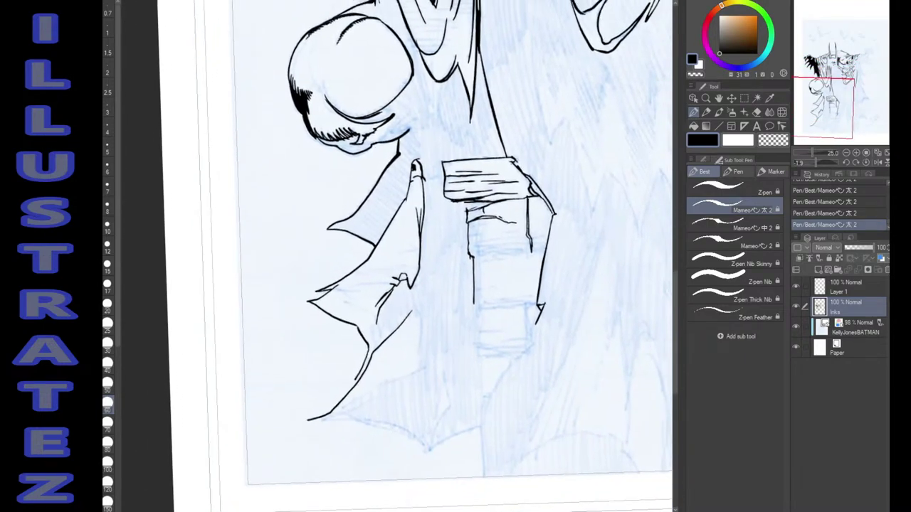
pyautogui.moveTo(411, 315)
pyautogui.mouseDown()
pyautogui.moveTo(417, 303)
pyautogui.moveTo(419, 368)
pyautogui.mouseUp()
pyautogui.moveTo(337, 412); pyautogui.dragTo(434, 361)
pyautogui.moveTo(341, 408)
pyautogui.mouseDown()
pyautogui.moveTo(325, 419)
pyautogui.moveTo(353, 406)
pyautogui.moveTo(425, 450)
pyautogui.moveTo(483, 427)
pyautogui.mouseUp()
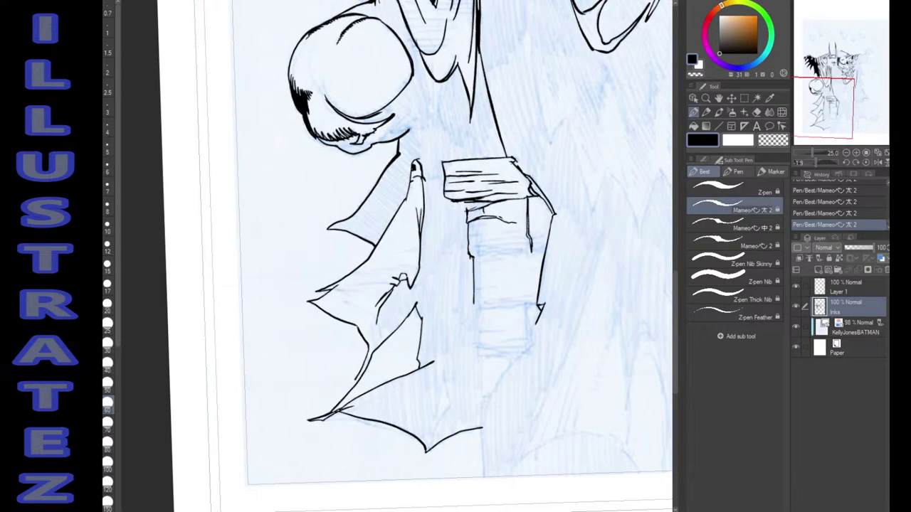
pyautogui.moveTo(474, 302); pyautogui.dragTo(484, 476)
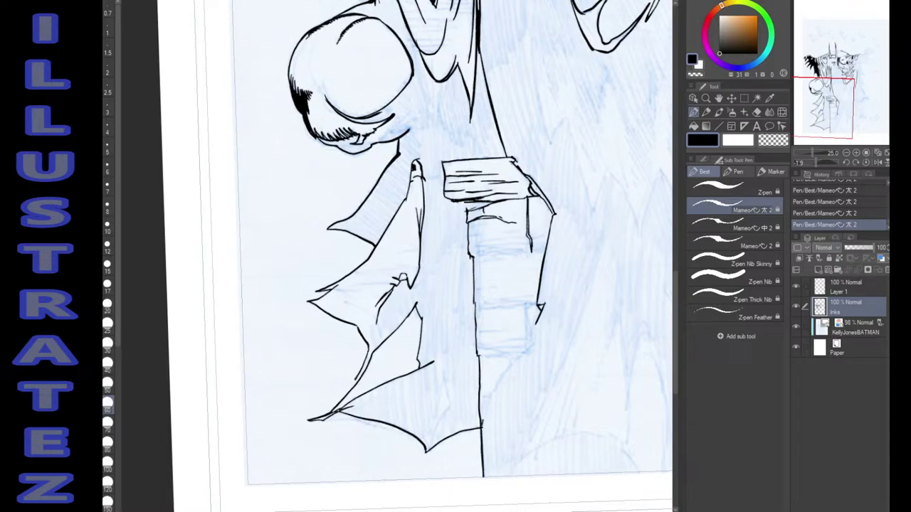
pyautogui.moveTo(482, 424)
pyautogui.mouseDown()
pyautogui.moveTo(498, 380)
pyautogui.moveTo(532, 344)
pyautogui.moveTo(528, 311)
pyautogui.moveTo(525, 335)
pyautogui.moveTo(537, 305)
pyautogui.moveTo(479, 309)
pyautogui.mouseUp()
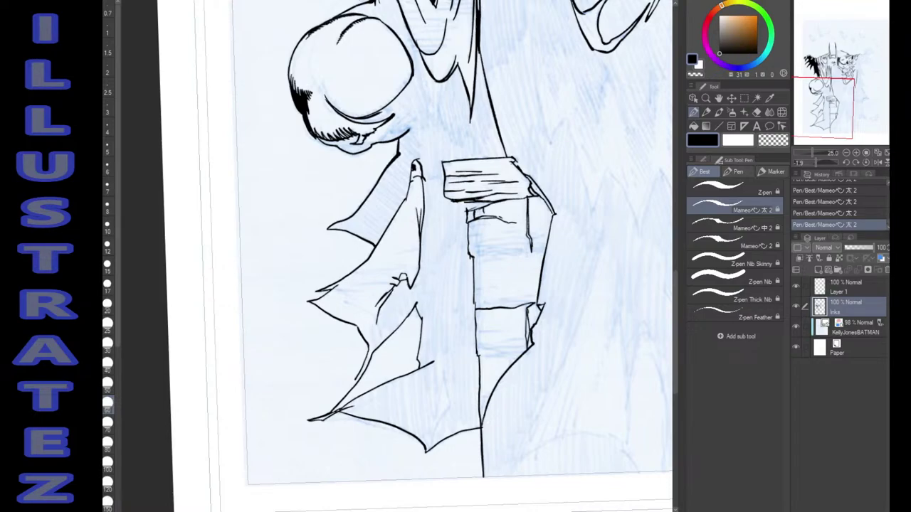
# Try to fill the open area beside the stacked blocks solid black.
pyautogui.press('g')
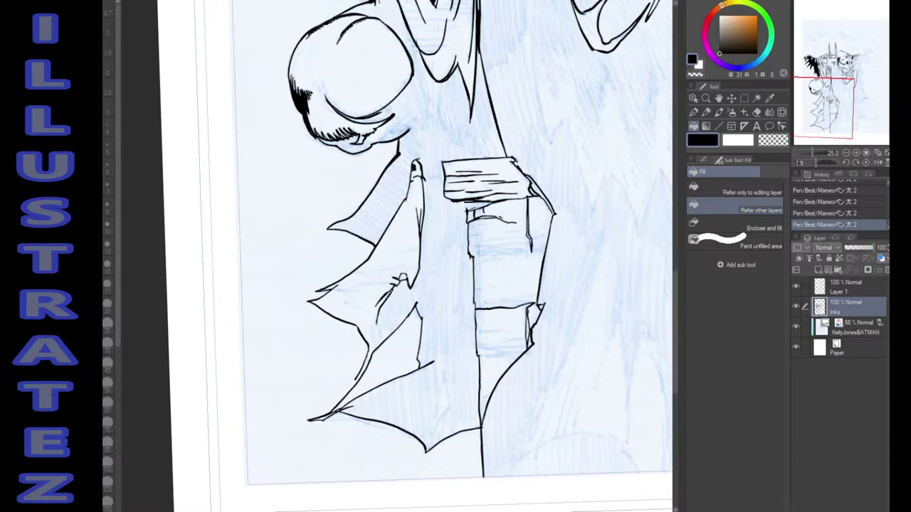
pyautogui.click(605, 285)
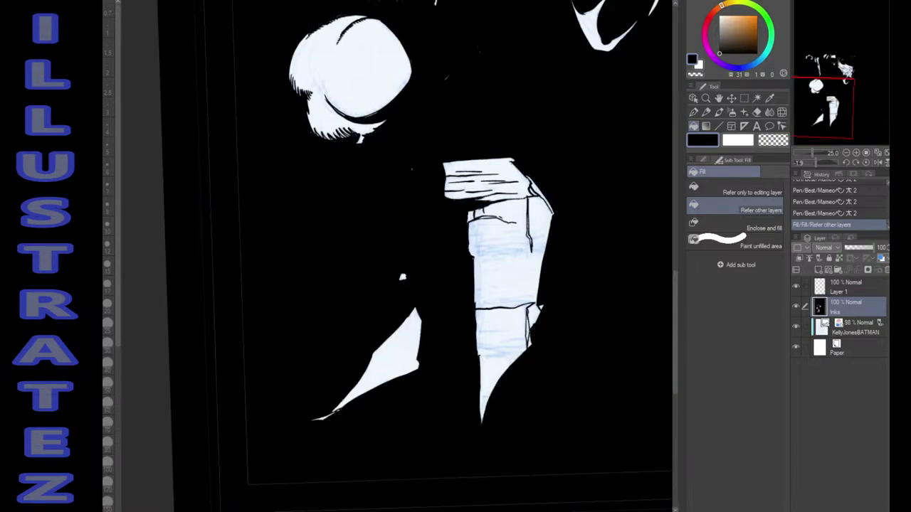
pyautogui.hotkey('ctrl', 'z')
# Close the gaps in the lower cape folds with the pen and fill the cape between folds and blocks solid black.
pyautogui.press('p')
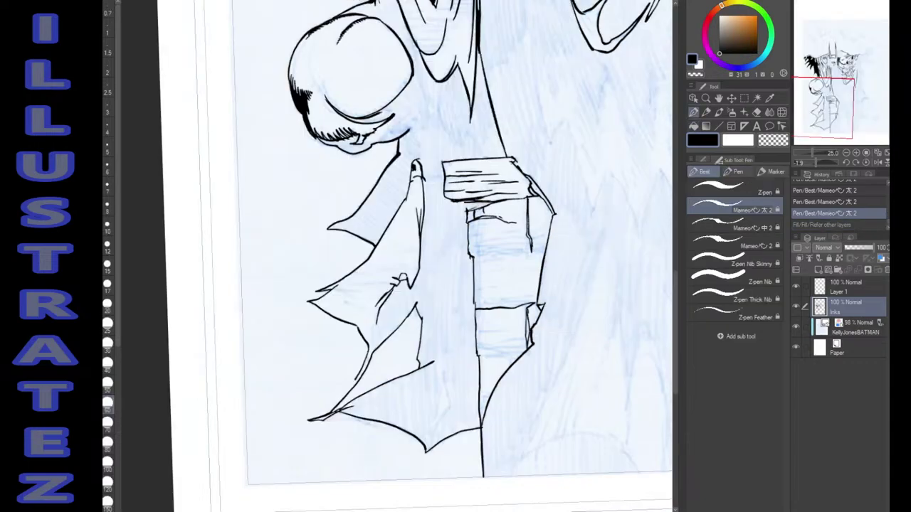
pyautogui.moveTo(357, 379); pyautogui.dragTo(352, 390)
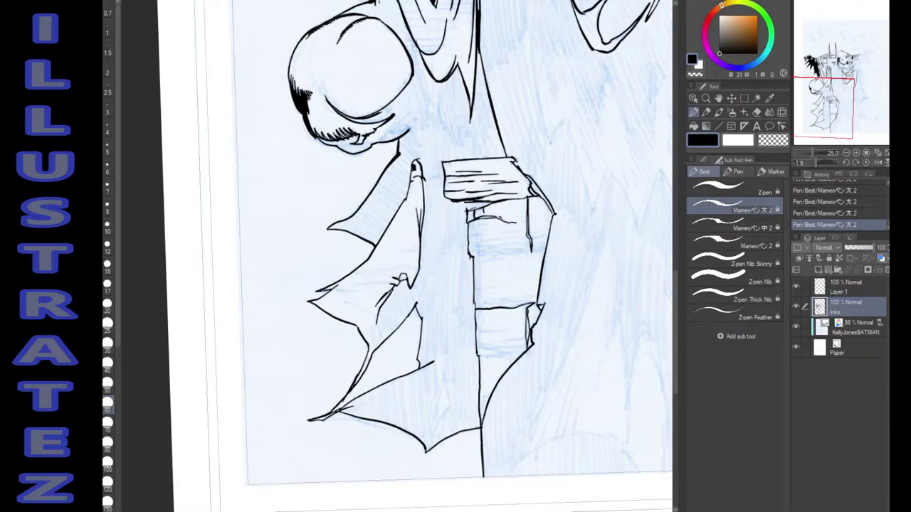
pyautogui.moveTo(379, 317); pyautogui.dragTo(376, 333)
pyautogui.press('g')
pyautogui.click(447, 284)
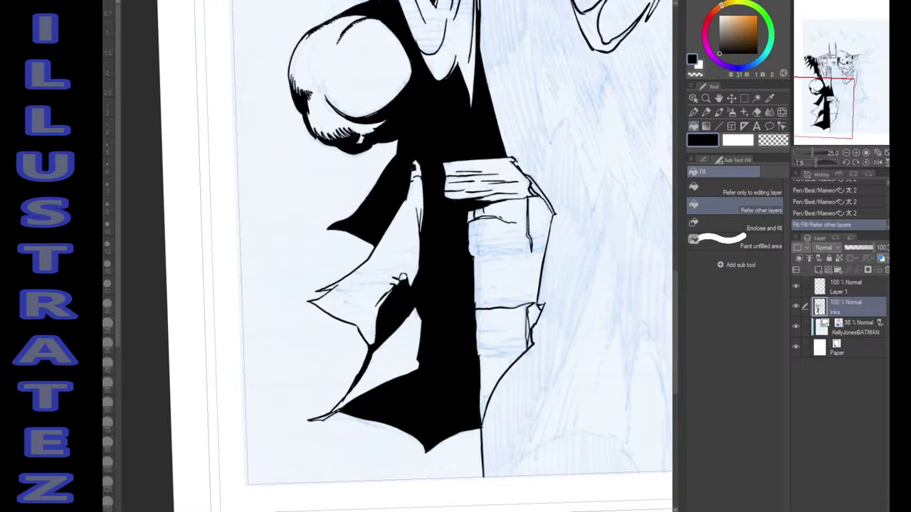
pyautogui.press('p')
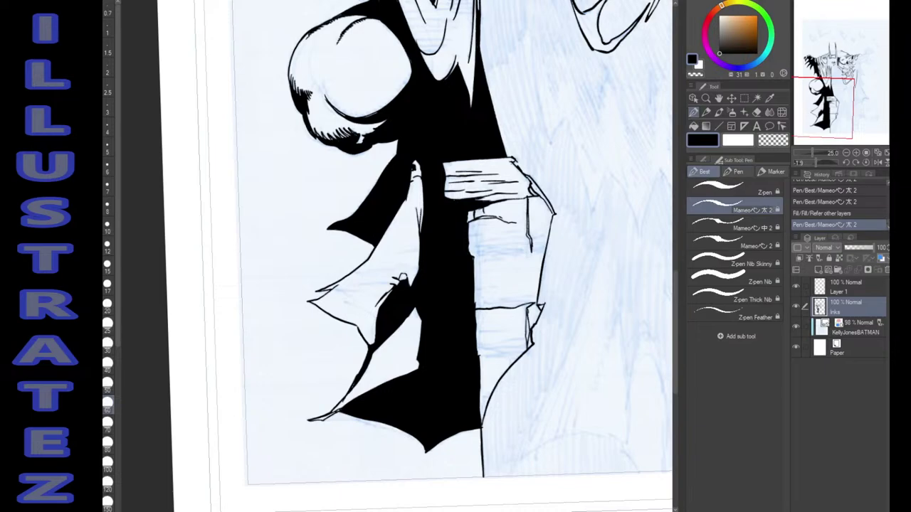
# Ink the dividing lines across the stacked blocks and the short broken edges beside their joints.
pyautogui.press('-')
pyautogui.press('-')
pyautogui.press('-')
pyautogui.press('-')
pyautogui.press('-')
pyautogui.press('-')
pyautogui.press('-')
pyautogui.press('-')
pyautogui.press('-')
pyautogui.press('-')
pyautogui.press('-')
pyautogui.press('-')
pyautogui.press('-')
pyautogui.press('-')
pyautogui.press('-')
pyautogui.press('-')
pyautogui.press('-')
pyautogui.press('-')
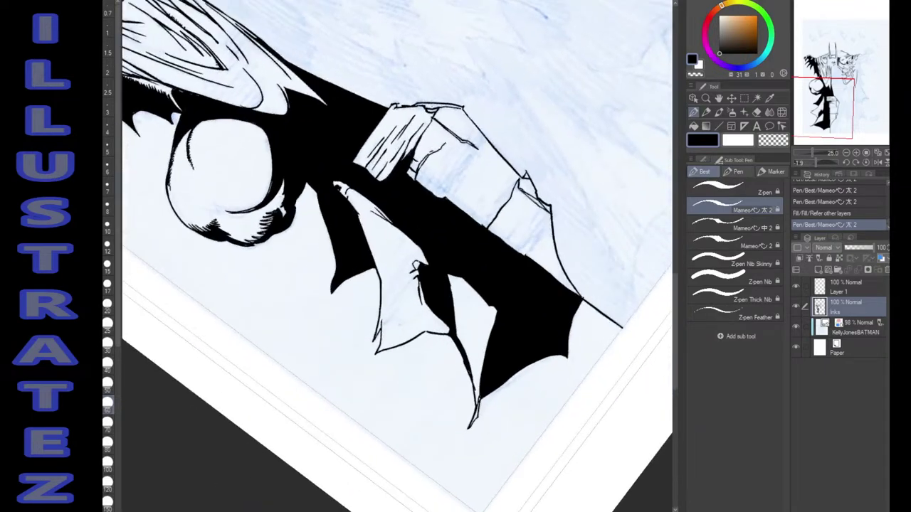
pyautogui.moveTo(362, 188); pyautogui.dragTo(434, 325)
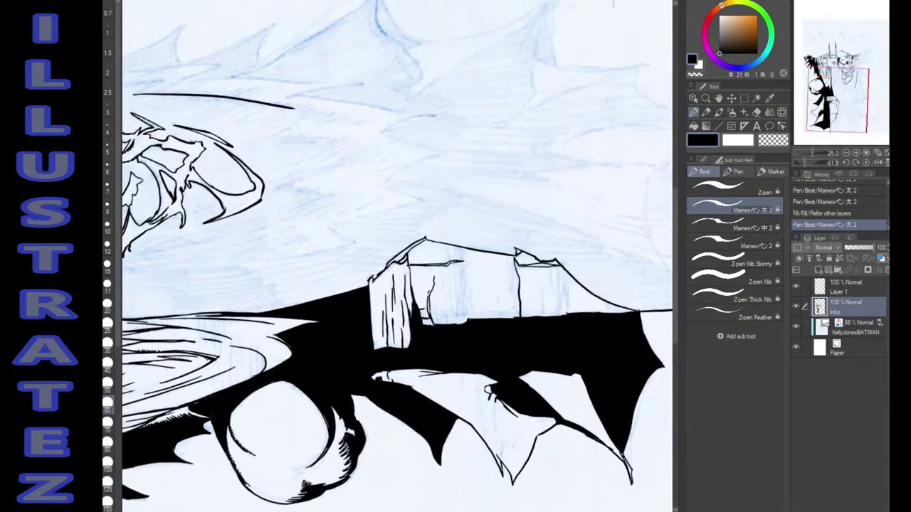
pyautogui.moveTo(461, 262)
pyautogui.mouseDown()
pyautogui.moveTo(466, 323)
pyautogui.moveTo(464, 249)
pyautogui.moveTo(461, 260)
pyautogui.mouseUp()
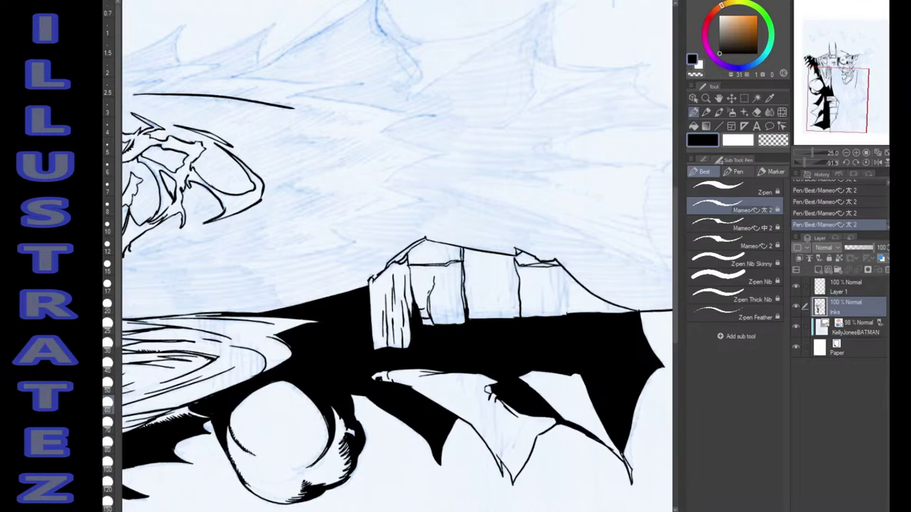
pyautogui.moveTo(470, 305)
pyautogui.mouseDown()
pyautogui.moveTo(470, 285)
pyautogui.moveTo(471, 307)
pyautogui.moveTo(500, 316)
pyautogui.mouseUp()
pyautogui.moveTo(509, 255); pyautogui.dragTo(517, 317)
pyautogui.moveTo(517, 270); pyautogui.dragTo(552, 290)
pyautogui.moveTo(552, 263)
pyautogui.mouseDown()
pyautogui.moveTo(558, 313)
pyautogui.moveTo(566, 313)
pyautogui.mouseUp()
pyautogui.moveTo(564, 284); pyautogui.dragTo(567, 302)
pyautogui.moveTo(568, 297); pyautogui.dragTo(567, 313)
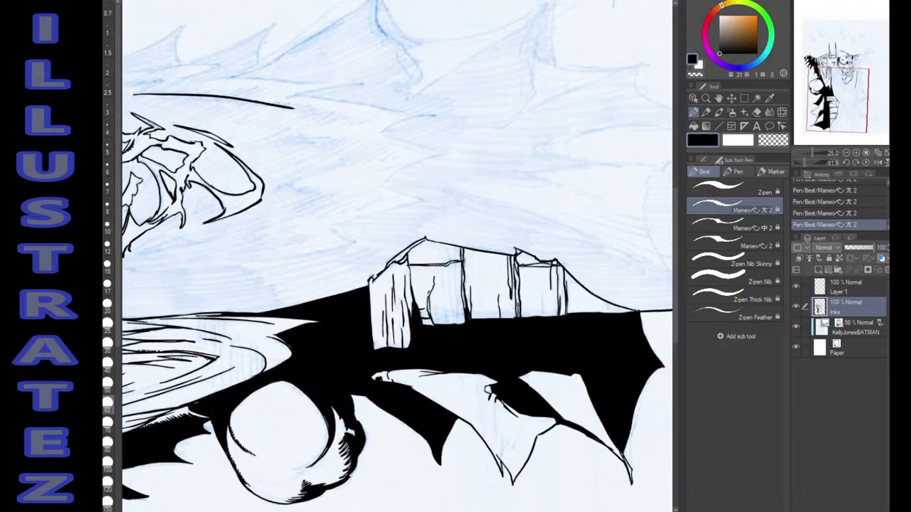
# Add fine crack lines along the block joints and thicken the top block's outer edge.
pyautogui.moveTo(566, 275); pyautogui.dragTo(566, 288)
pyautogui.moveTo(609, 302); pyautogui.dragTo(612, 313)
pyautogui.moveTo(542, 281); pyautogui.dragTo(543, 310)
pyautogui.moveTo(456, 246); pyautogui.dragTo(458, 324)
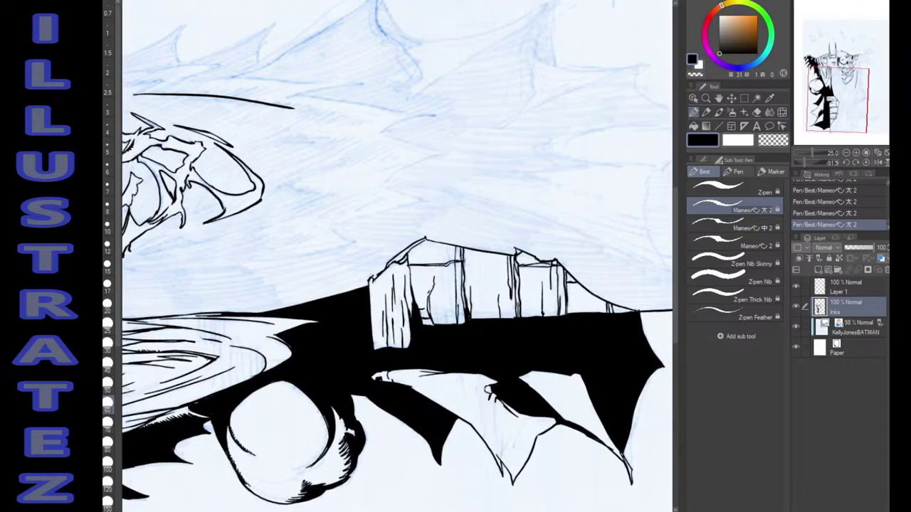
pyautogui.moveTo(459, 282)
pyautogui.mouseDown()
pyautogui.moveTo(457, 324)
pyautogui.moveTo(447, 319)
pyautogui.moveTo(444, 287)
pyautogui.moveTo(453, 315)
pyautogui.mouseUp()
pyautogui.moveTo(449, 268)
pyautogui.mouseDown()
pyautogui.moveTo(451, 287)
pyautogui.moveTo(449, 248)
pyautogui.moveTo(410, 265)
pyautogui.moveTo(411, 311)
pyautogui.moveTo(411, 269)
pyautogui.moveTo(412, 287)
pyautogui.mouseUp()
pyautogui.moveTo(410, 254); pyautogui.dragTo(411, 263)
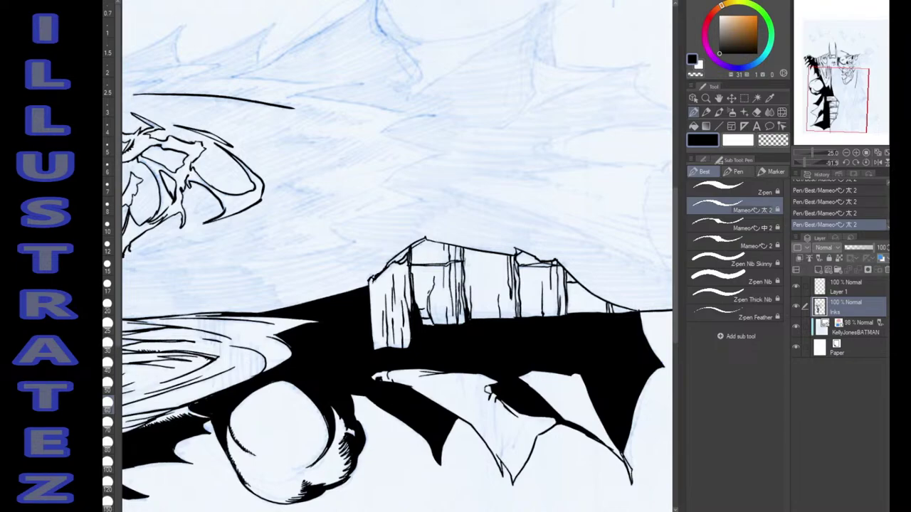
pyautogui.moveTo(372, 277); pyautogui.dragTo(424, 237)
pyautogui.moveTo(376, 320); pyautogui.dragTo(376, 346)
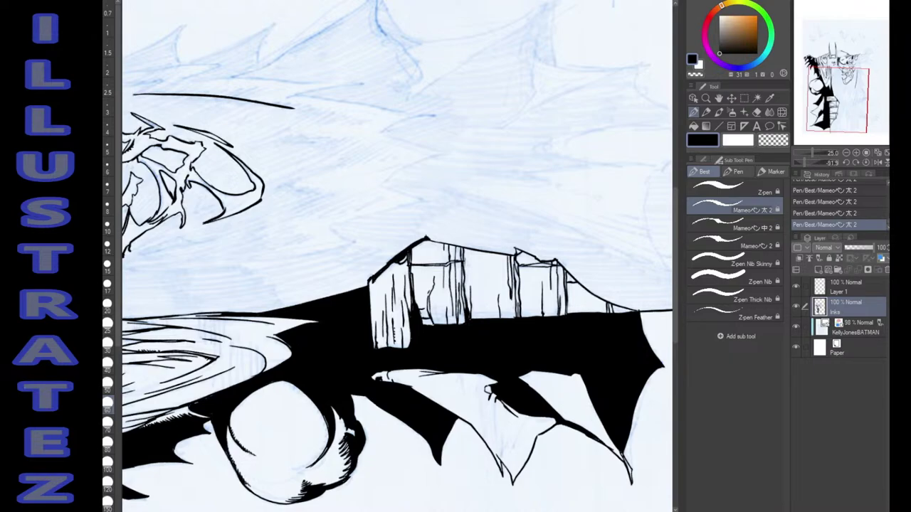
# Crosshatch the shadow side of the upper stacked blocks where they meet the solid black cape.
pyautogui.hotkey('shift', 'space')
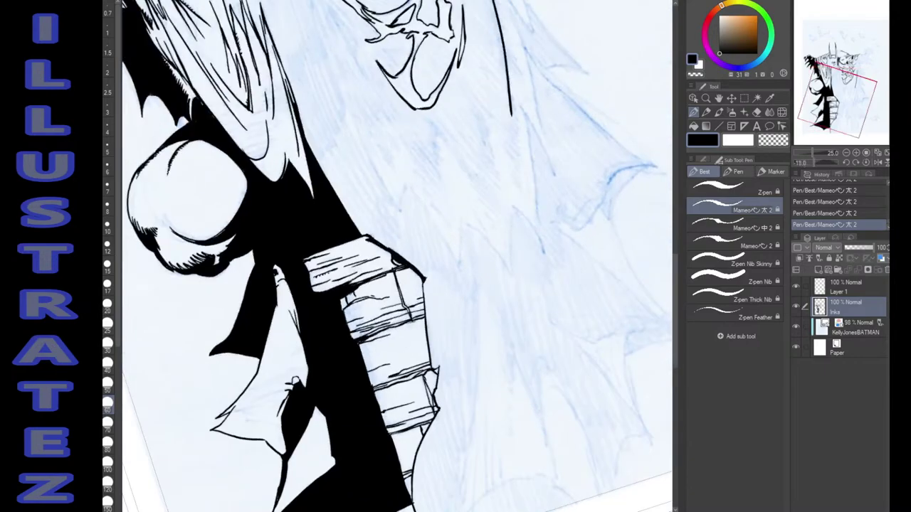
pyautogui.moveTo(310, 280); pyautogui.dragTo(316, 292)
pyautogui.moveTo(307, 258); pyautogui.dragTo(356, 339)
pyautogui.moveTo(348, 309)
pyautogui.mouseDown()
pyautogui.moveTo(353, 329)
pyautogui.moveTo(352, 313)
pyautogui.mouseUp()
pyautogui.moveTo(350, 315); pyautogui.dragTo(360, 336)
pyautogui.moveTo(352, 299); pyautogui.dragTo(358, 316)
pyautogui.moveTo(358, 317)
pyautogui.mouseDown()
pyautogui.moveTo(364, 335)
pyautogui.moveTo(352, 330)
pyautogui.mouseUp()
pyautogui.moveTo(343, 299); pyautogui.dragTo(345, 316)
pyautogui.moveTo(346, 317); pyautogui.dragTo(364, 334)
pyautogui.moveTo(355, 300); pyautogui.dragTo(359, 318)
pyautogui.moveTo(359, 303)
pyautogui.mouseDown()
pyautogui.moveTo(367, 336)
pyautogui.moveTo(367, 309)
pyautogui.mouseUp()
pyautogui.moveTo(367, 308); pyautogui.dragTo(375, 387)
pyautogui.moveTo(361, 349); pyautogui.dragTo(370, 367)
pyautogui.moveTo(367, 365); pyautogui.dragTo(378, 386)
pyautogui.moveTo(364, 345); pyautogui.dragTo(385, 387)
pyautogui.moveTo(376, 365); pyautogui.dragTo(381, 379)
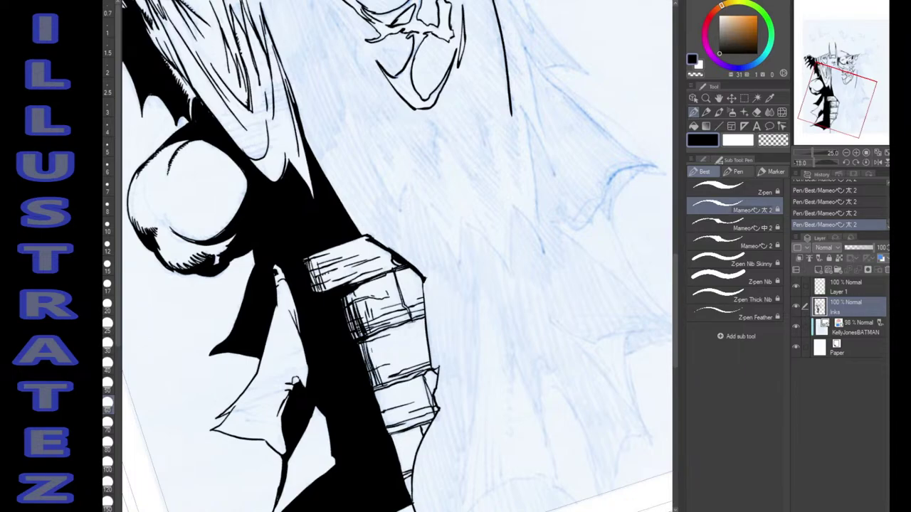
# Continue the crosshatching down the shadow side of the lower stacked block.
pyautogui.moveTo(370, 343)
pyautogui.mouseDown()
pyautogui.moveTo(385, 374)
pyautogui.moveTo(379, 402)
pyautogui.moveTo(387, 425)
pyautogui.mouseUp()
pyautogui.moveTo(386, 425); pyautogui.dragTo(392, 436)
pyautogui.moveTo(379, 401); pyautogui.dragTo(385, 411)
pyautogui.moveTo(382, 413); pyautogui.dragTo(389, 426)
pyautogui.moveTo(376, 390); pyautogui.dragTo(386, 427)
pyautogui.moveTo(382, 393); pyautogui.dragTo(399, 421)
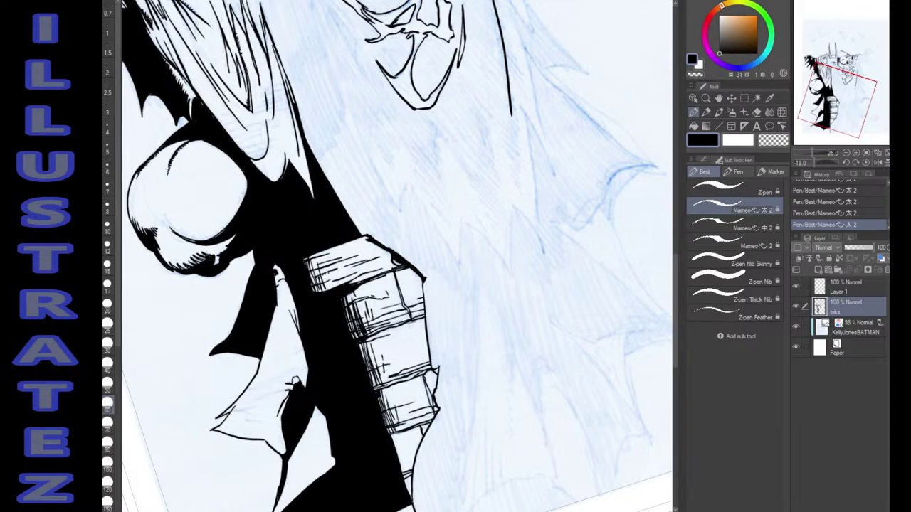
# Hatch the narrow lowest block along the black cape down to its curved end.
pyautogui.moveTo(384, 365)
pyautogui.mouseDown()
pyautogui.moveTo(429, 296)
pyautogui.moveTo(427, 277)
pyautogui.mouseUp()
pyautogui.moveTo(435, 349); pyautogui.dragTo(439, 360)
pyautogui.moveTo(439, 359)
pyautogui.mouseDown()
pyautogui.moveTo(449, 387)
pyautogui.moveTo(445, 371)
pyautogui.mouseUp()
pyautogui.moveTo(442, 366); pyautogui.dragTo(451, 383)
pyautogui.moveTo(439, 347); pyautogui.dragTo(448, 365)
pyautogui.moveTo(446, 364); pyautogui.dragTo(455, 388)
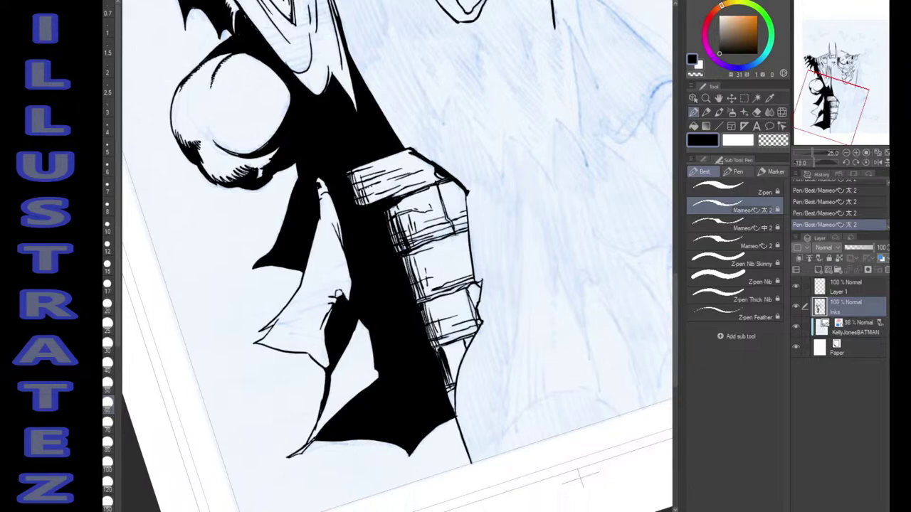
pyautogui.moveTo(433, 346)
pyautogui.mouseDown()
pyautogui.moveTo(450, 393)
pyautogui.moveTo(447, 359)
pyautogui.mouseUp()
pyautogui.moveTo(424, 298)
pyautogui.mouseDown()
pyautogui.moveTo(436, 308)
pyautogui.moveTo(428, 318)
pyautogui.mouseUp()
pyautogui.moveTo(449, 391); pyautogui.dragTo(458, 419)
# Ink the tall pointed cape fold beside the blocks and the rounded fold next to it, thickening their edges.
pyautogui.moveTo(580, 478); pyautogui.dragTo(559, 463)
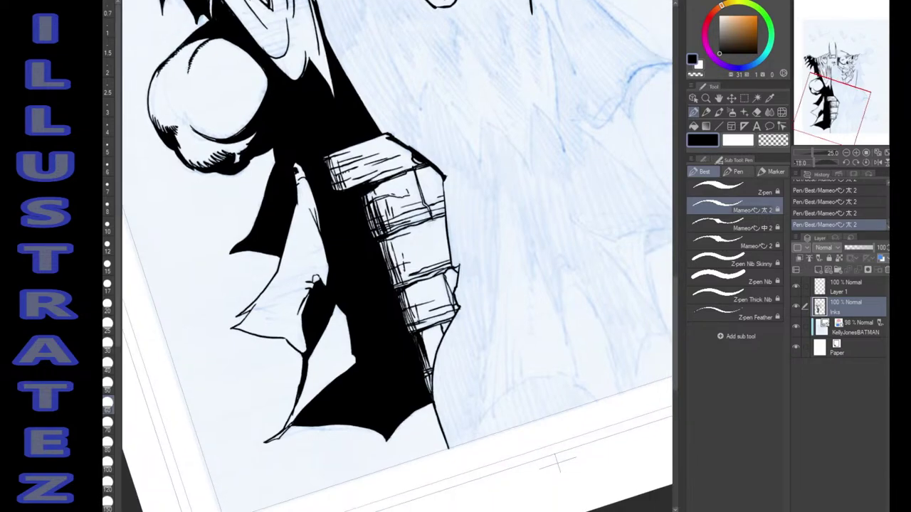
pyautogui.moveTo(499, 183)
pyautogui.mouseDown()
pyautogui.moveTo(493, 320)
pyautogui.moveTo(475, 429)
pyautogui.moveTo(524, 383)
pyautogui.moveTo(580, 385)
pyautogui.mouseUp()
pyautogui.moveTo(498, 189)
pyautogui.mouseDown()
pyautogui.moveTo(501, 178)
pyautogui.moveTo(569, 343)
pyautogui.moveTo(574, 389)
pyautogui.moveTo(590, 402)
pyautogui.mouseUp()
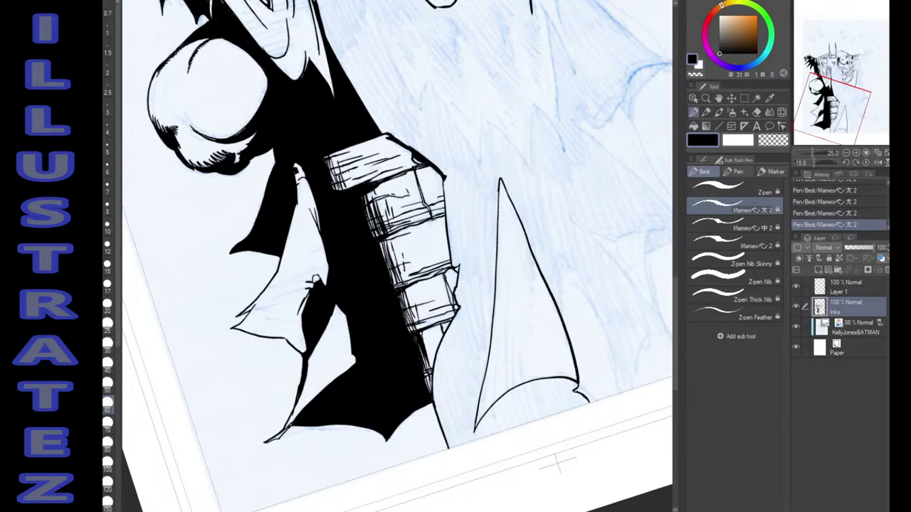
pyautogui.moveTo(558, 318)
pyautogui.mouseDown()
pyautogui.moveTo(558, 288)
pyautogui.moveTo(573, 264)
pyautogui.moveTo(623, 390)
pyautogui.mouseUp()
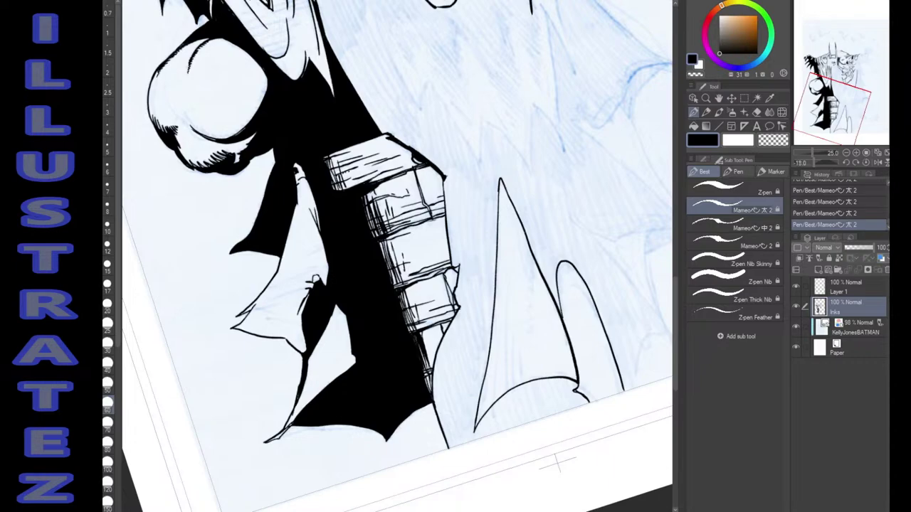
pyautogui.moveTo(560, 313)
pyautogui.mouseDown()
pyautogui.moveTo(558, 272)
pyautogui.moveTo(568, 263)
pyautogui.moveTo(588, 292)
pyautogui.mouseUp()
pyautogui.moveTo(501, 188); pyautogui.dragTo(560, 320)
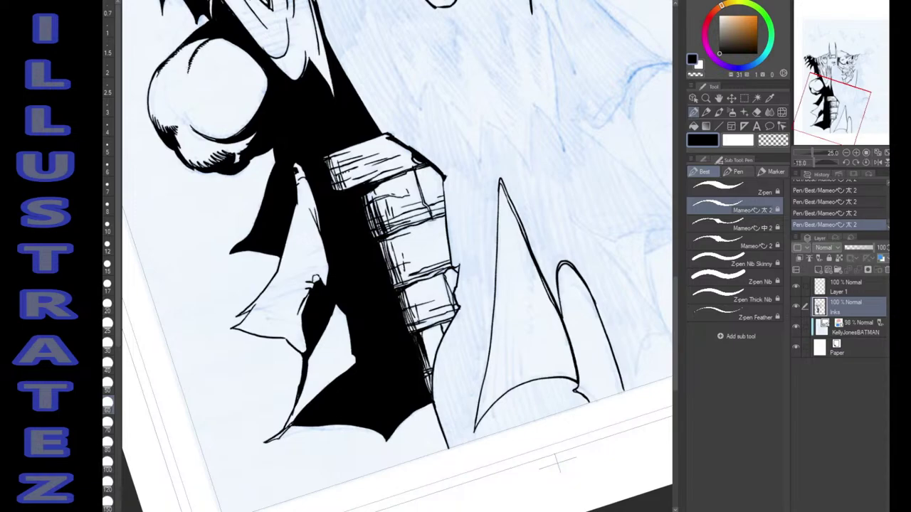
# Hatch the inner side of the pointed cape fold with long lines following its outer edge nearest the blocks.
pyautogui.moveTo(501, 307); pyautogui.dragTo(486, 404)
pyautogui.hotkey('ctrl', 'z')
pyautogui.moveTo(501, 300); pyautogui.dragTo(490, 407)
pyautogui.moveTo(504, 296); pyautogui.dragTo(499, 395)
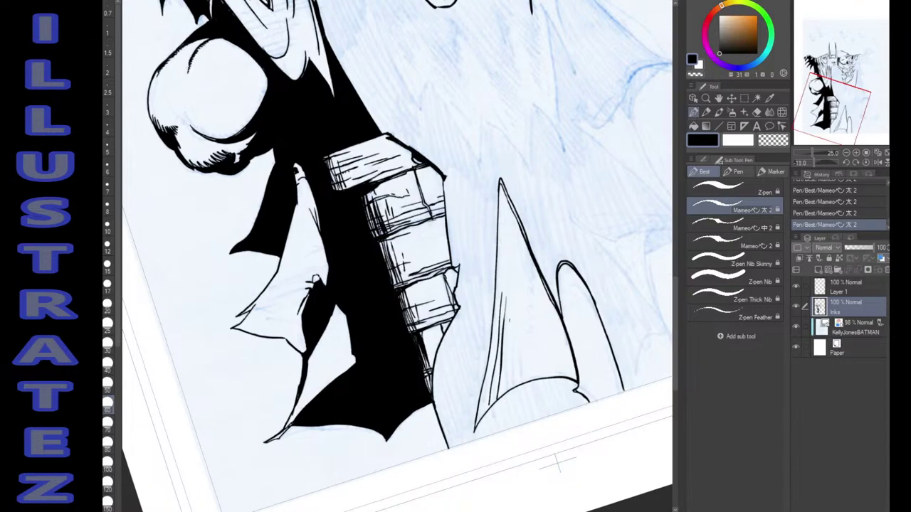
pyautogui.moveTo(510, 319); pyautogui.dragTo(504, 387)
pyautogui.moveTo(514, 330)
pyautogui.mouseDown()
pyautogui.moveTo(509, 384)
pyautogui.moveTo(521, 344)
pyautogui.moveTo(521, 368)
pyautogui.mouseUp()
pyautogui.moveTo(498, 281); pyautogui.dragTo(480, 418)
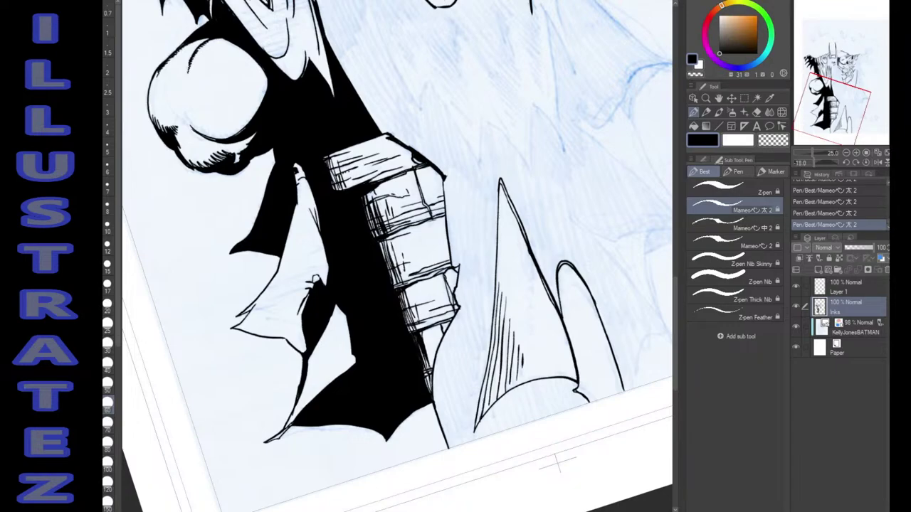
# Hatch the pointed fold's edge facing the rounded fold and shade the rounded fold's outer edge.
pyautogui.moveTo(534, 254); pyautogui.dragTo(528, 304)
pyautogui.moveTo(558, 372); pyautogui.dragTo(567, 376)
pyautogui.hotkey('ctrl', 'z')
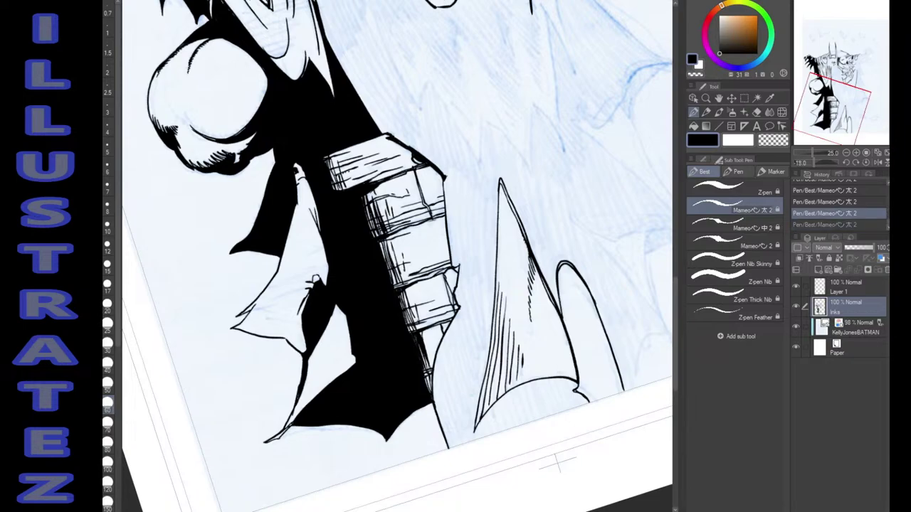
pyautogui.hotkey('ctrl', 'y')
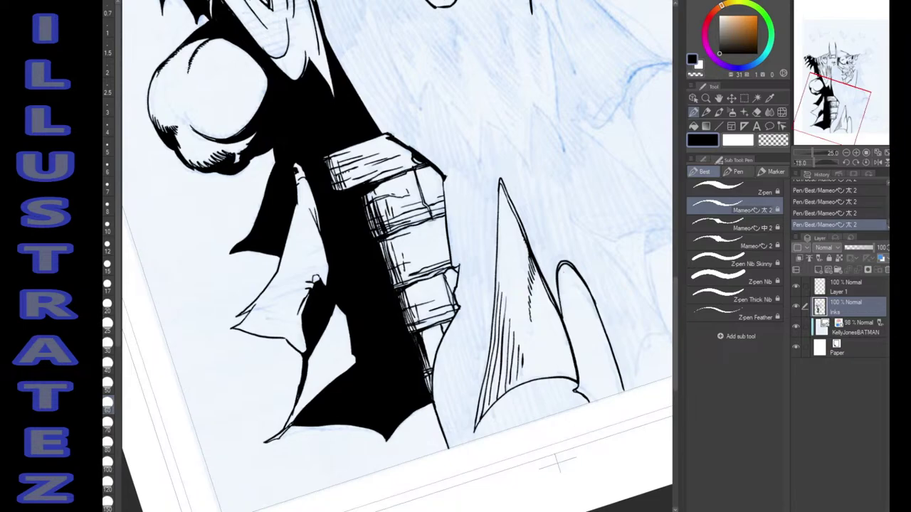
pyautogui.moveTo(584, 287); pyautogui.dragTo(594, 302)
pyautogui.moveTo(593, 303)
pyautogui.mouseDown()
pyautogui.moveTo(600, 317)
pyautogui.moveTo(593, 305)
pyautogui.mouseUp()
pyautogui.moveTo(592, 305); pyautogui.dragTo(594, 330)
pyautogui.moveTo(590, 323); pyautogui.dragTo(593, 334)
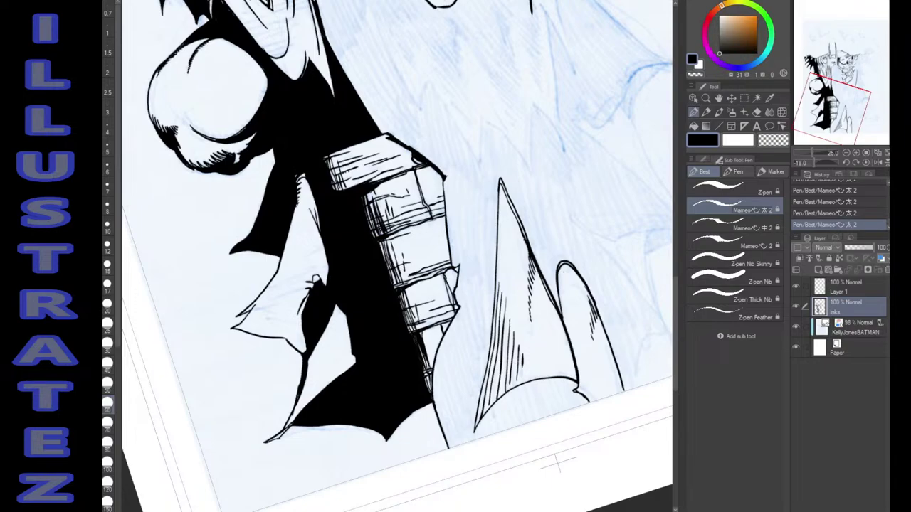
pyautogui.moveTo(298, 199); pyautogui.dragTo(296, 210)
pyautogui.moveTo(311, 209); pyautogui.dragTo(320, 231)
pyautogui.moveTo(289, 422); pyautogui.dragTo(303, 394)
pyautogui.hotkey('ctrl', 'shift', 's')
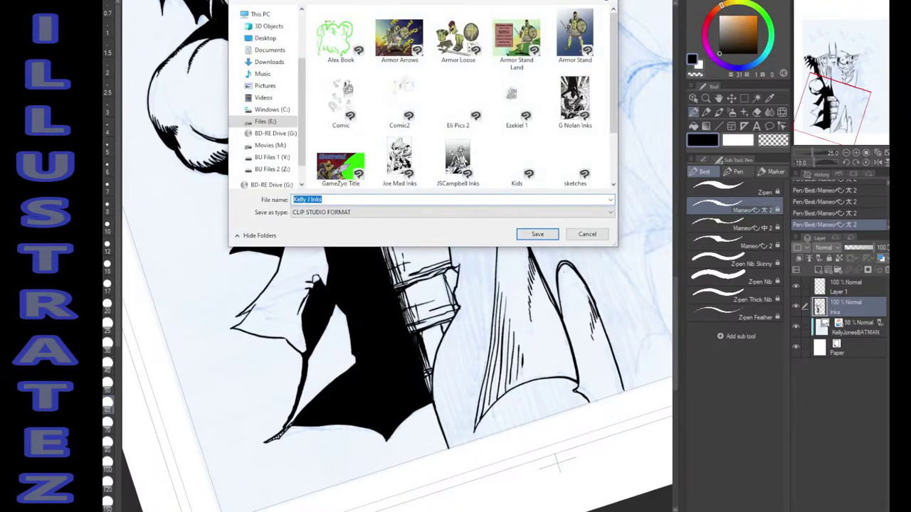
pyautogui.press('Return')
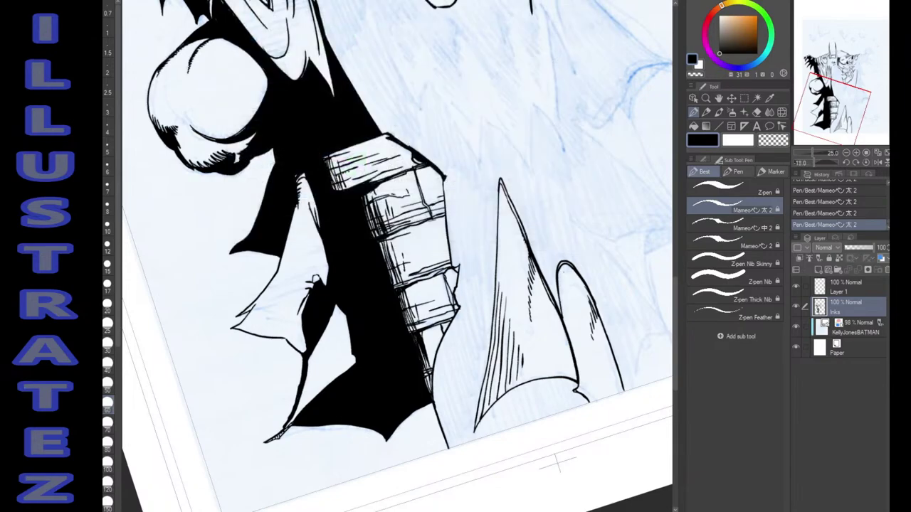
# Add short shading lines to the open gap between the lower cape folds and along the hanging fold's edges.
pyautogui.moveTo(336, 306); pyautogui.dragTo(352, 356)
pyautogui.hotkey('ctrl', 'z')
pyautogui.hotkey('ctrl', 'z')
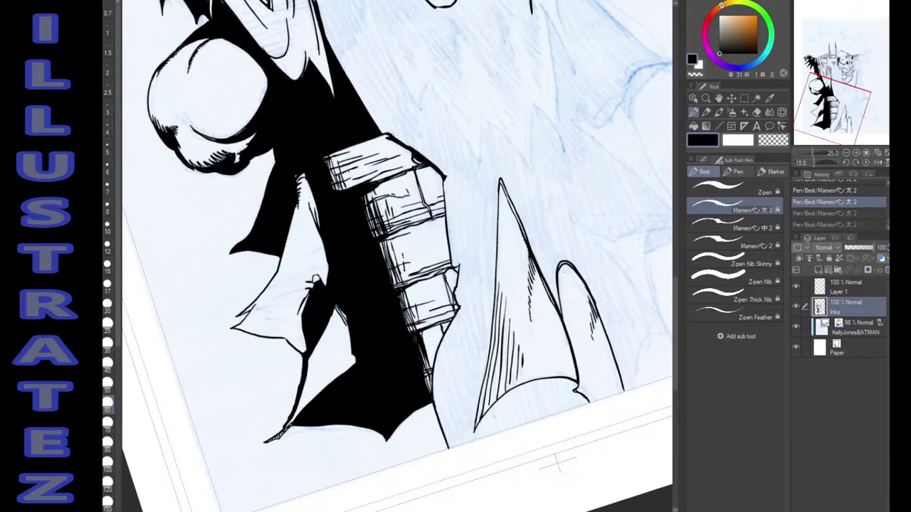
pyautogui.hotkey('ctrl', 'y')
pyautogui.hotkey('ctrl', 'y')
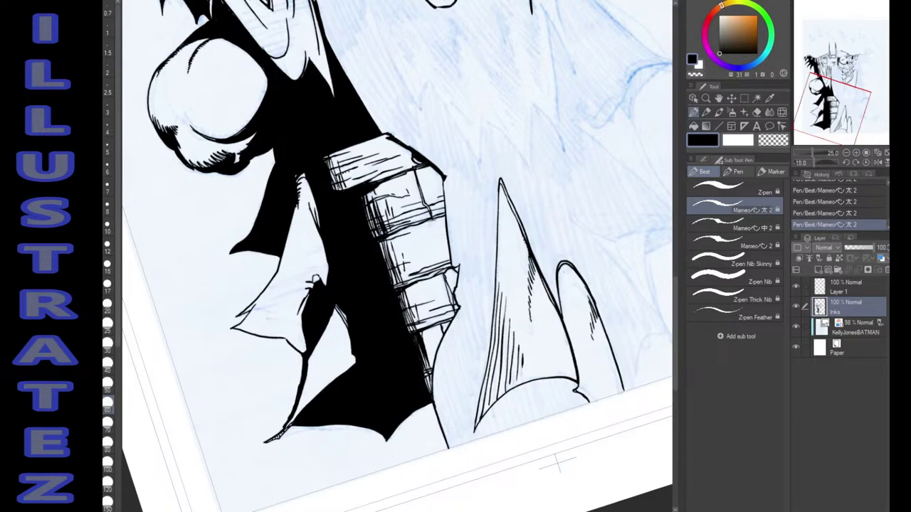
pyautogui.moveTo(297, 319); pyautogui.dragTo(305, 351)
pyautogui.moveTo(305, 289)
pyautogui.mouseDown()
pyautogui.moveTo(307, 299)
pyautogui.moveTo(325, 268)
pyautogui.moveTo(317, 228)
pyautogui.mouseUp()
# Feather short hatching along the round form's contour and inner crescent, comparing it with and without the last strokes.
pyautogui.hotkey('shift', 'space')
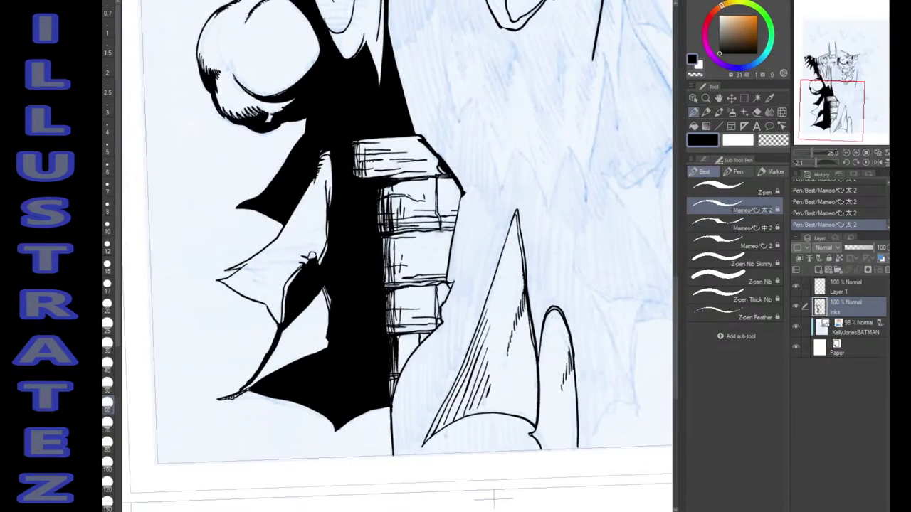
pyautogui.moveTo(396, 171); pyautogui.dragTo(437, 382)
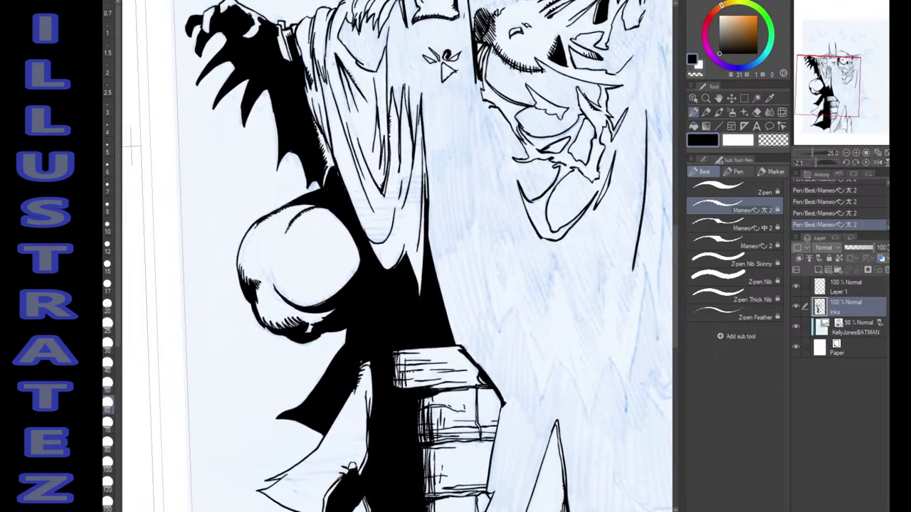
pyautogui.moveTo(271, 270); pyautogui.dragTo(302, 307)
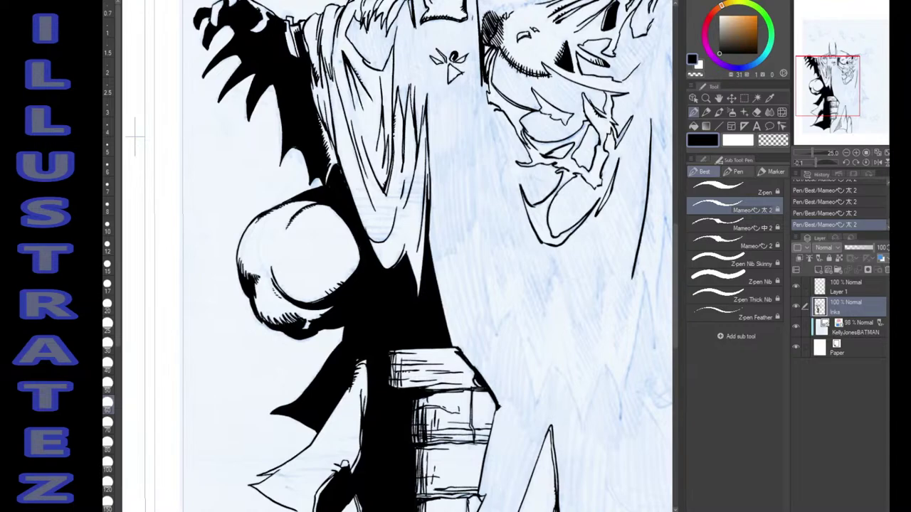
pyautogui.hotkey('ctrl', 'z')
pyautogui.hotkey('ctrl', 'z')
pyautogui.hotkey('ctrl', 'y')
pyautogui.hotkey('ctrl', 'y')
pyautogui.hotkey('ctrl', 'z')
pyautogui.hotkey('ctrl', 'z')
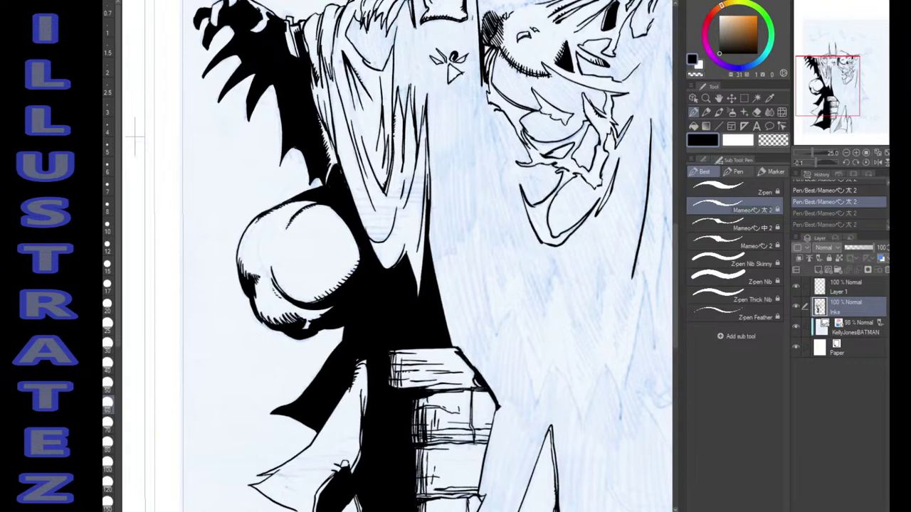
pyautogui.hotkey('ctrl', 'y')
pyautogui.hotkey('ctrl', 'y')
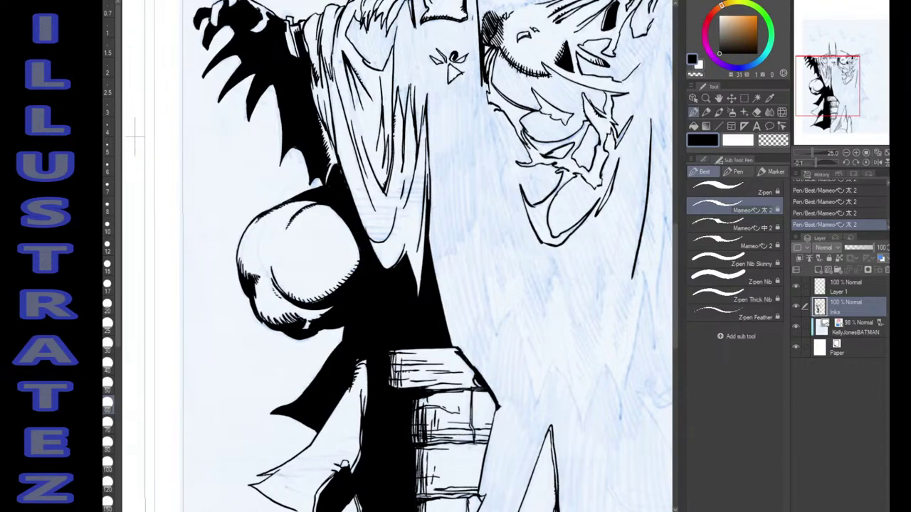
# Add a dotted shading line and fine marks inside the round form, comparing it with and without the last strokes.
pyautogui.moveTo(284, 289); pyautogui.dragTo(289, 295)
pyautogui.hotkey('ctrl', 'z')
pyautogui.hotkey('ctrl', 'z')
pyautogui.hotkey('ctrl', 'z')
pyautogui.hotkey('ctrl', 'z')
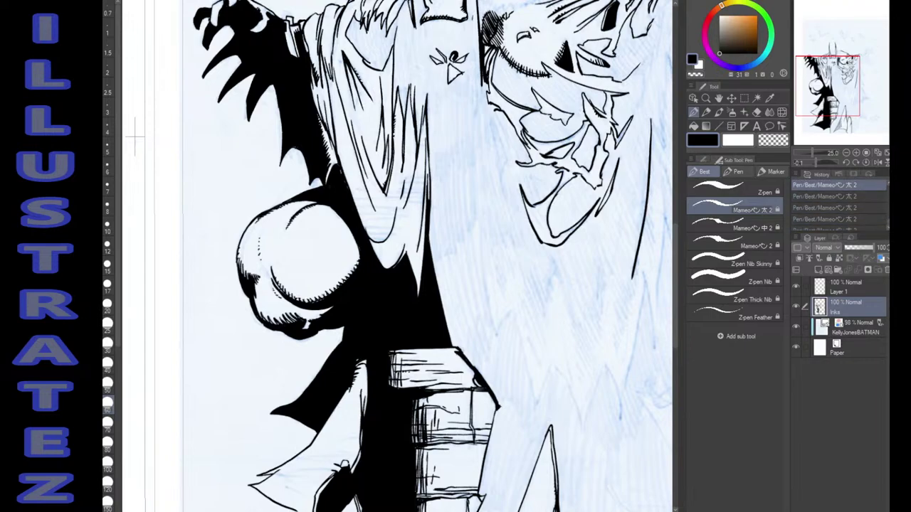
pyautogui.hotkey('ctrl', 'y')
pyautogui.hotkey('ctrl', 'y')
pyautogui.hotkey('ctrl', 'y')
pyautogui.hotkey('ctrl', 'y')
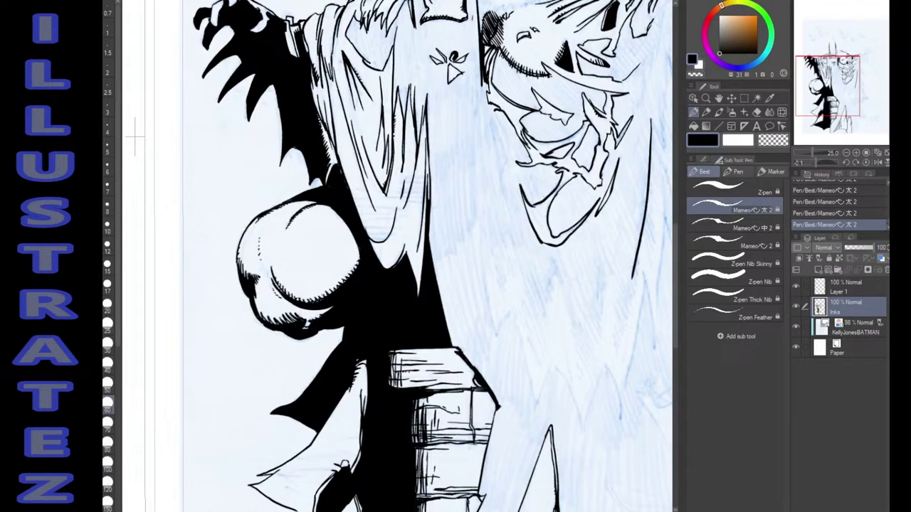
pyautogui.hotkey('ctrl', 'z')
pyautogui.hotkey('ctrl', 'z')
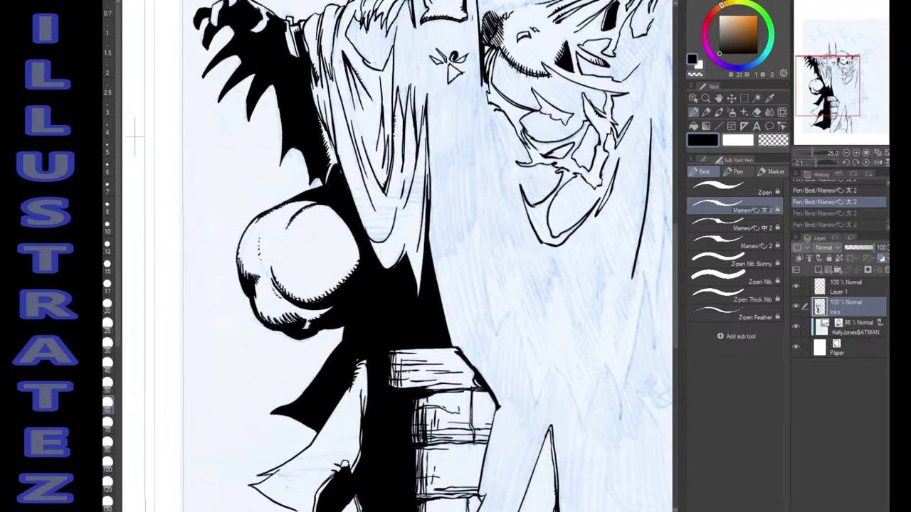
pyautogui.hotkey('ctrl', 'y')
pyautogui.hotkey('ctrl', 'y')
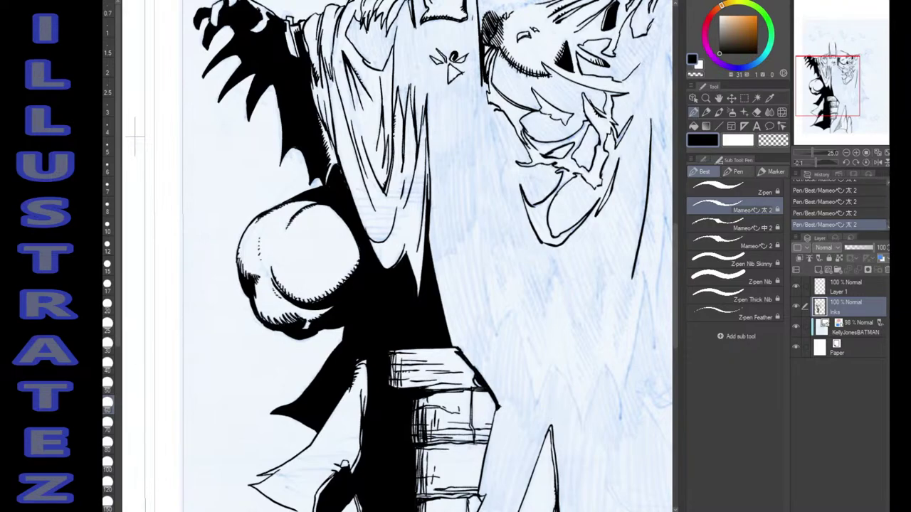
# Hatch the rounded lower end of the draped cape fold beside the round form with parallel lines.
pyautogui.hotkey('shift', 'space')
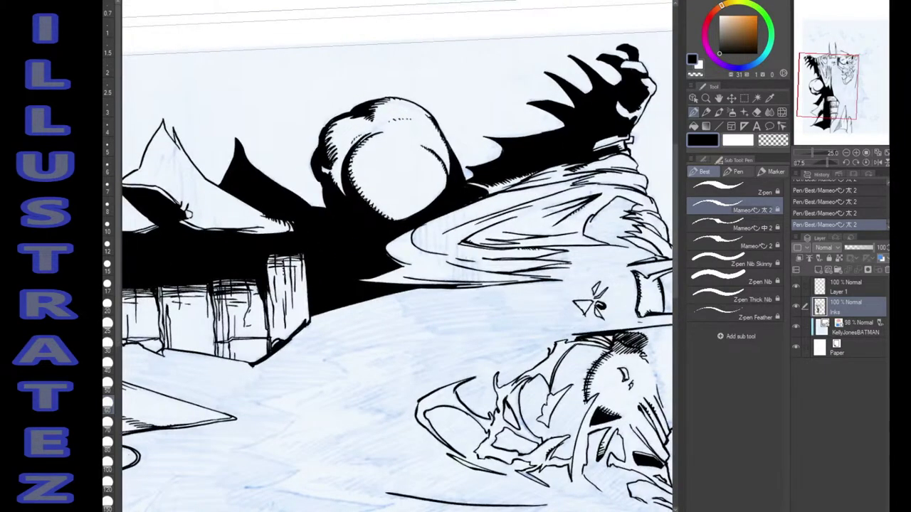
pyautogui.moveTo(415, 235); pyautogui.dragTo(416, 249)
pyautogui.moveTo(418, 228); pyautogui.dragTo(417, 252)
pyautogui.moveTo(421, 227)
pyautogui.mouseDown()
pyautogui.moveTo(422, 257)
pyautogui.moveTo(426, 236)
pyautogui.mouseUp()
pyautogui.moveTo(424, 235); pyautogui.dragTo(427, 256)
pyautogui.moveTo(432, 219); pyautogui.dragTo(438, 262)
pyautogui.moveTo(441, 215)
pyautogui.mouseDown()
pyautogui.moveTo(441, 266)
pyautogui.moveTo(447, 225)
pyautogui.mouseUp()
pyautogui.moveTo(446, 223); pyautogui.dragTo(453, 270)
pyautogui.moveTo(460, 208); pyautogui.dragTo(460, 234)
pyautogui.moveTo(458, 235); pyautogui.dragTo(459, 269)
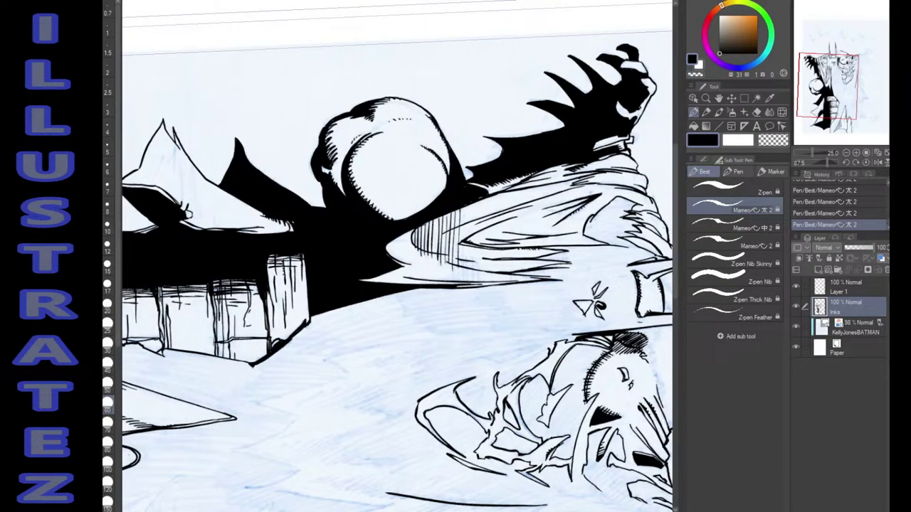
# Extend the parallel hatching across the upper part of the draped cape fold, undoing the last two strokes.
pyautogui.moveTo(461, 208); pyautogui.dragTo(461, 233)
pyautogui.moveTo(461, 232); pyautogui.dragTo(461, 249)
pyautogui.moveTo(466, 206); pyautogui.dragTo(466, 240)
pyautogui.moveTo(470, 208); pyautogui.dragTo(470, 222)
pyautogui.moveTo(455, 257); pyautogui.dragTo(459, 285)
pyautogui.hotkey('ctrl', 'z')
pyautogui.hotkey('ctrl', 'z')
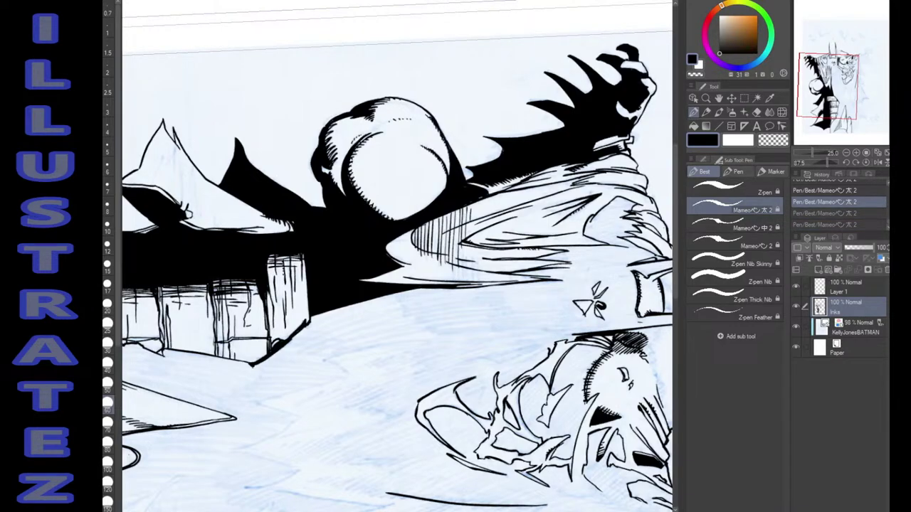
# Hatch across the long pointed folds at the outer edge of the draped cape with short slanted strokes.
pyautogui.moveTo(462, 252); pyautogui.dragTo(467, 288)
pyautogui.moveTo(470, 252); pyautogui.dragTo(476, 288)
pyautogui.moveTo(481, 259)
pyautogui.mouseDown()
pyautogui.moveTo(480, 287)
pyautogui.moveTo(484, 272)
pyautogui.mouseUp()
pyautogui.moveTo(484, 271)
pyautogui.mouseDown()
pyautogui.moveTo(485, 289)
pyautogui.moveTo(500, 285)
pyautogui.mouseUp()
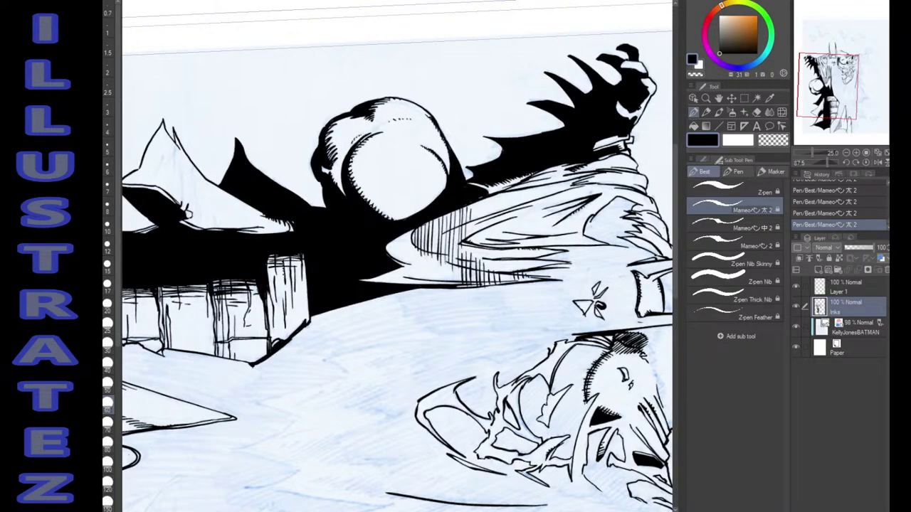
# Fill the gap between the two hatched areas of the draped fold with more parallel strokes, redrawing one of them.
pyautogui.hotkey('shift', 'space')
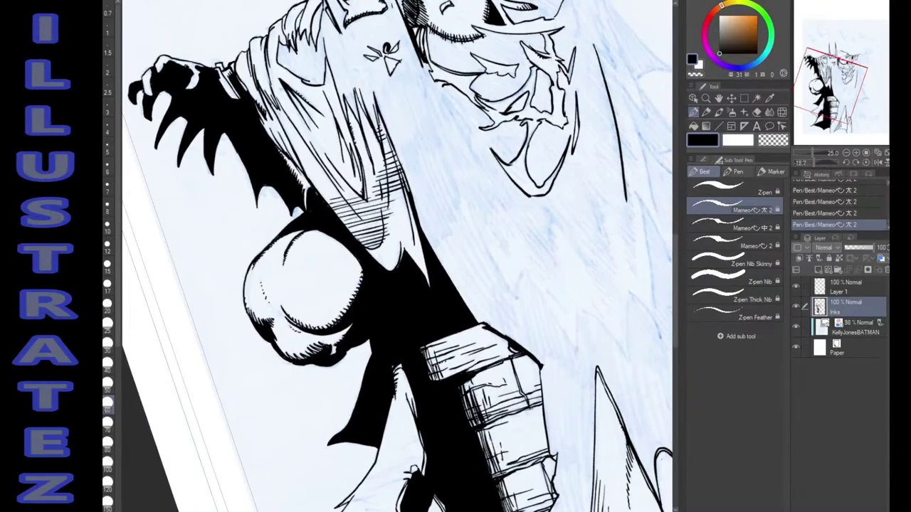
pyautogui.hotkey('shift', 'space')
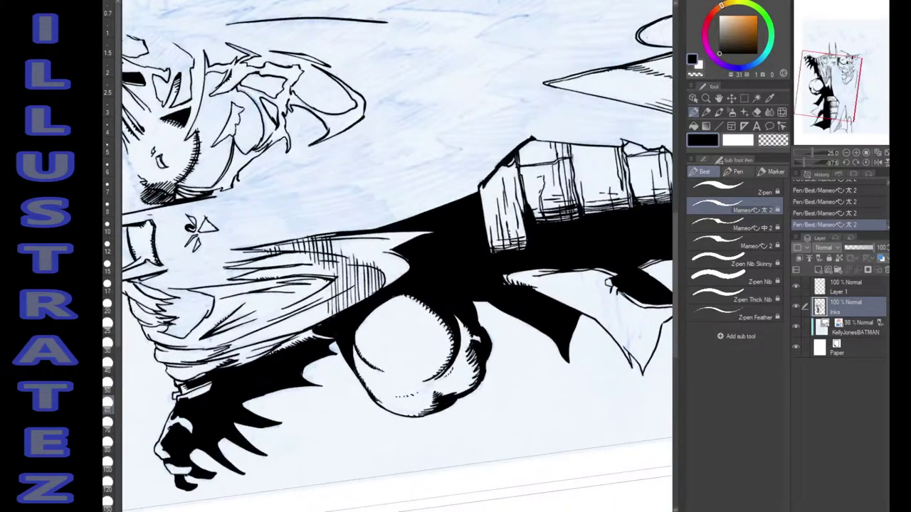
pyautogui.moveTo(335, 244); pyautogui.dragTo(345, 276)
pyautogui.moveTo(350, 245); pyautogui.dragTo(349, 303)
pyautogui.hotkey('ctrl', 'z')
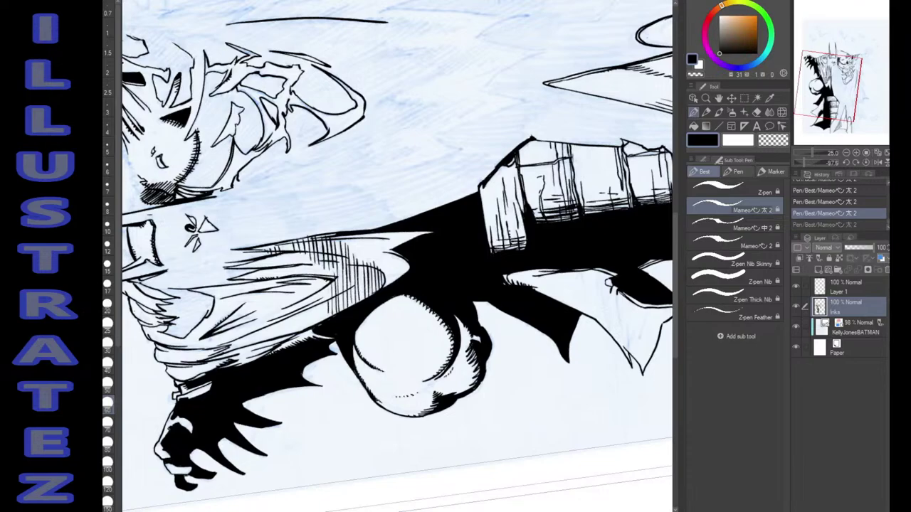
pyautogui.moveTo(350, 262); pyautogui.dragTo(351, 304)
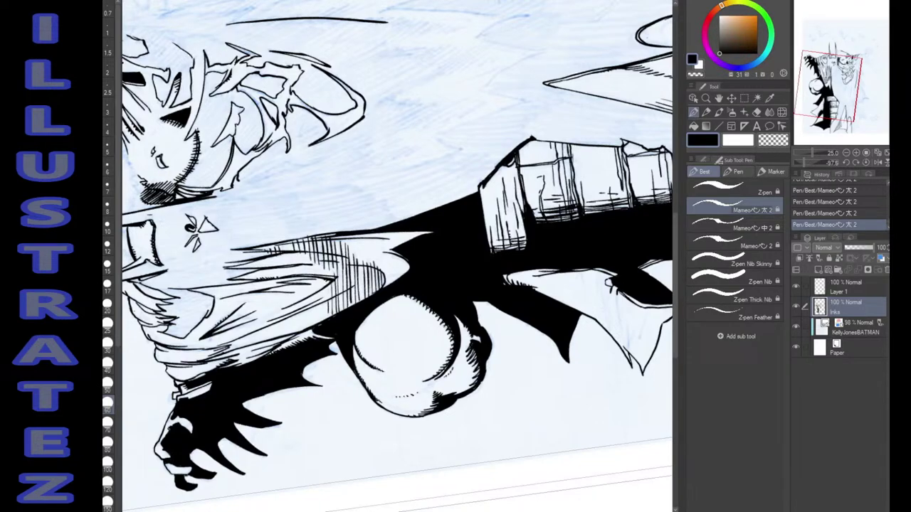
pyautogui.moveTo(355, 268); pyautogui.dragTo(354, 299)
# Ink the contour of Batman's back behind the cowl's ears and add feathered black shadow marks on it.
pyautogui.hotkey('shift', 'space')
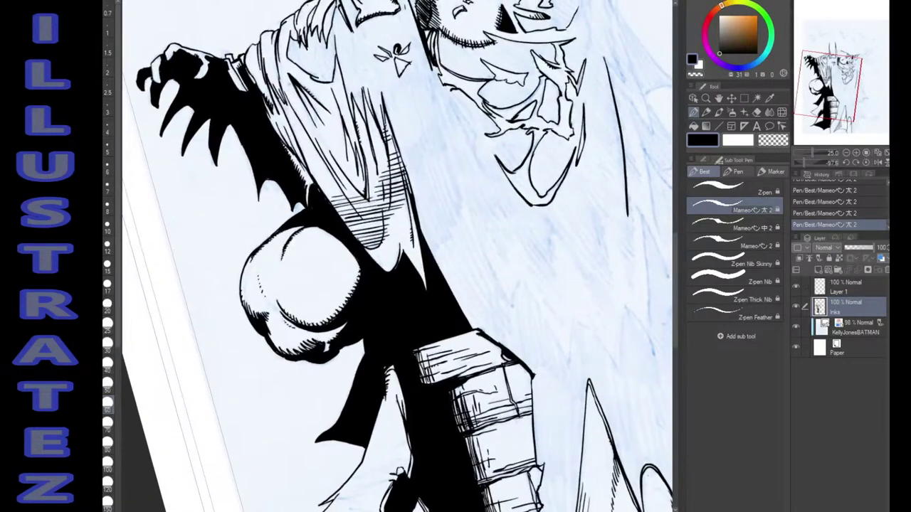
pyautogui.press('space')
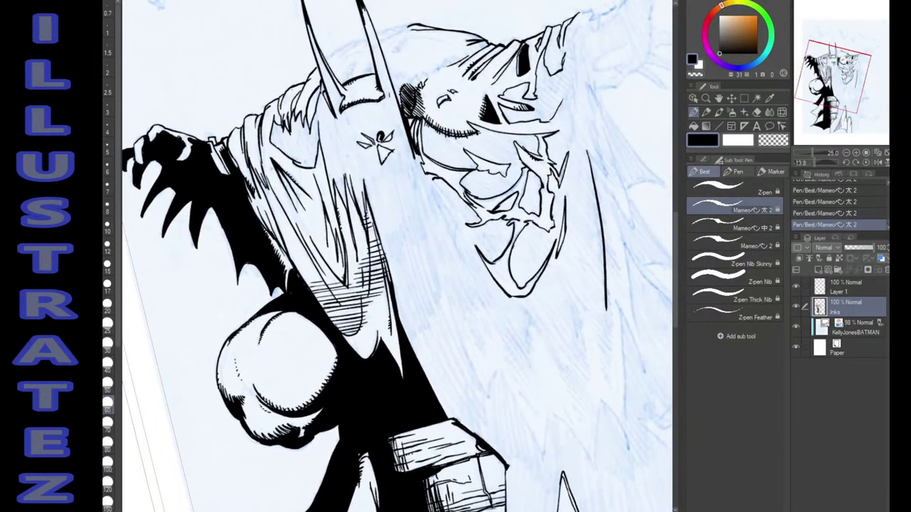
pyautogui.hotkey('shift', 'space')
pyautogui.hotkey('shift', 'space')
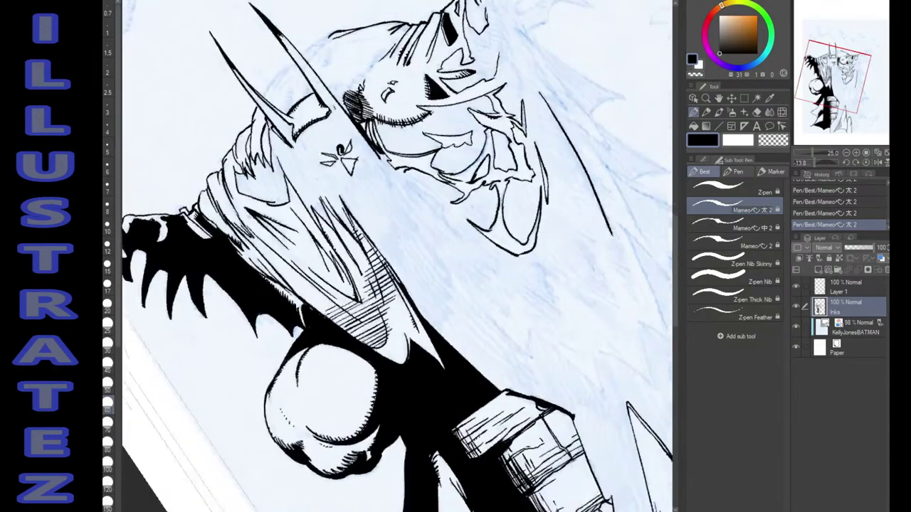
pyautogui.press('space')
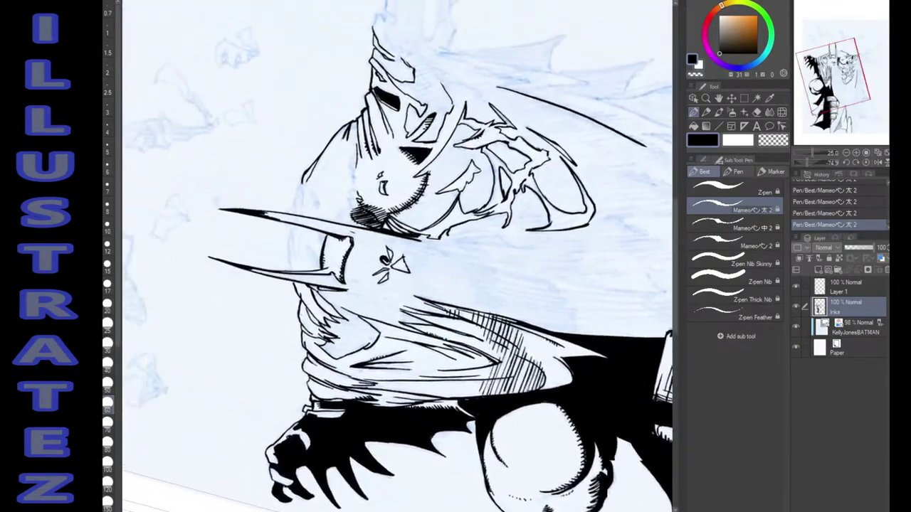
pyautogui.moveTo(361, 255); pyautogui.dragTo(359, 298)
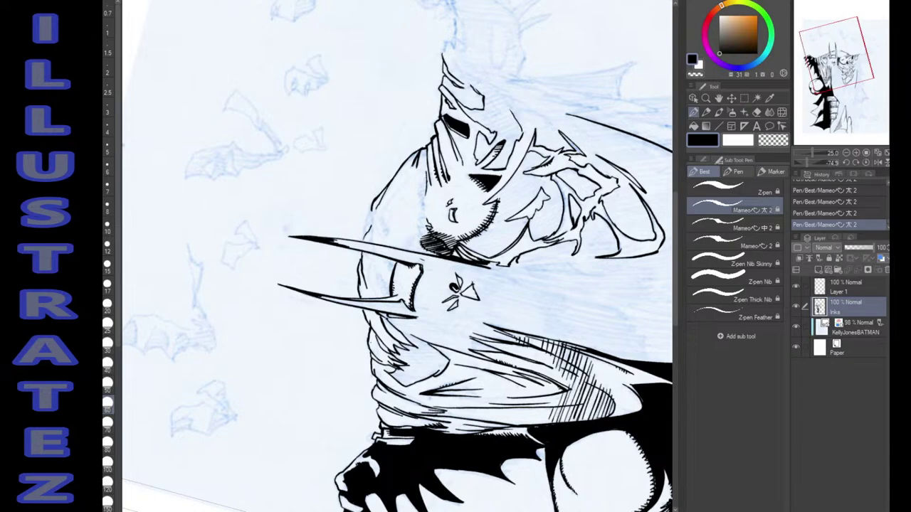
pyautogui.moveTo(368, 225)
pyautogui.mouseDown()
pyautogui.moveTo(369, 238)
pyautogui.moveTo(368, 219)
pyautogui.mouseUp()
pyautogui.moveTo(380, 217); pyautogui.dragTo(384, 237)
pyautogui.moveTo(386, 222); pyautogui.dragTo(389, 238)
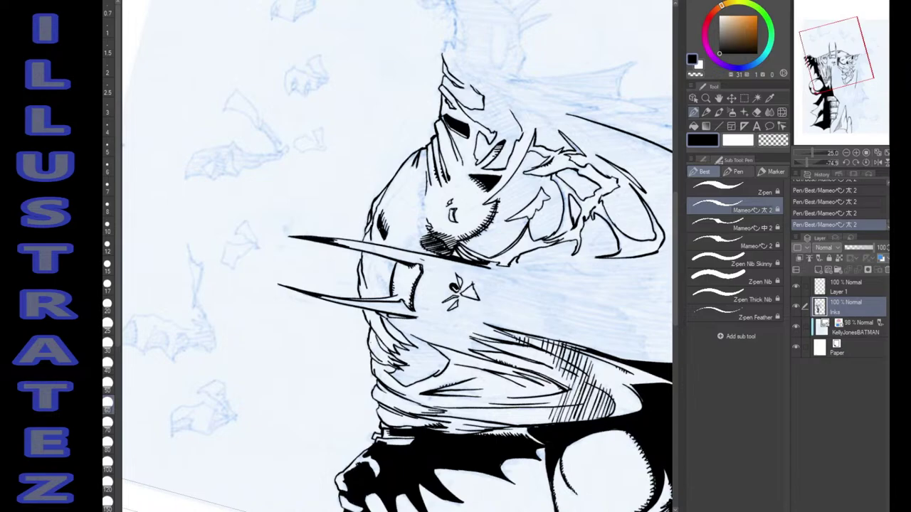
pyautogui.moveTo(380, 280); pyautogui.dragTo(388, 295)
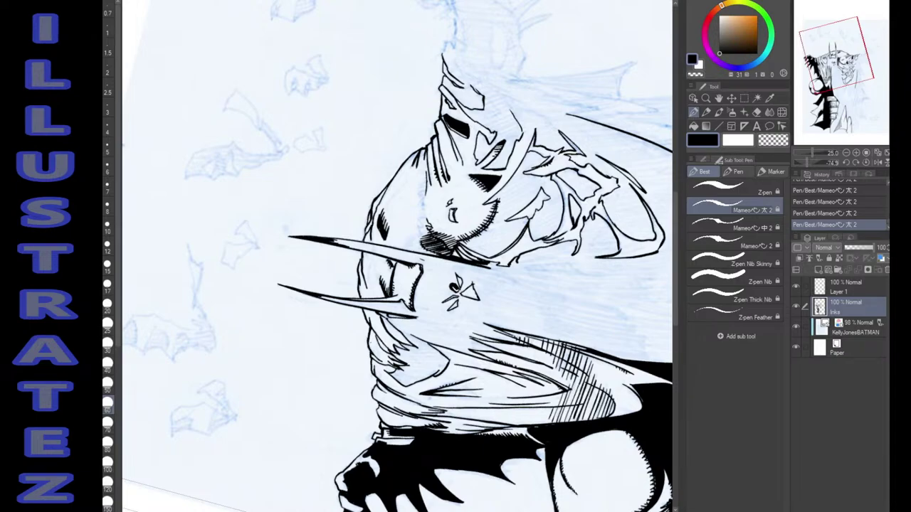
# Touch up the shoulder folds, undo the last stroke, and black in the gap beside the cowl's ear near the chest.
pyautogui.moveTo(375, 384); pyautogui.dragTo(371, 391)
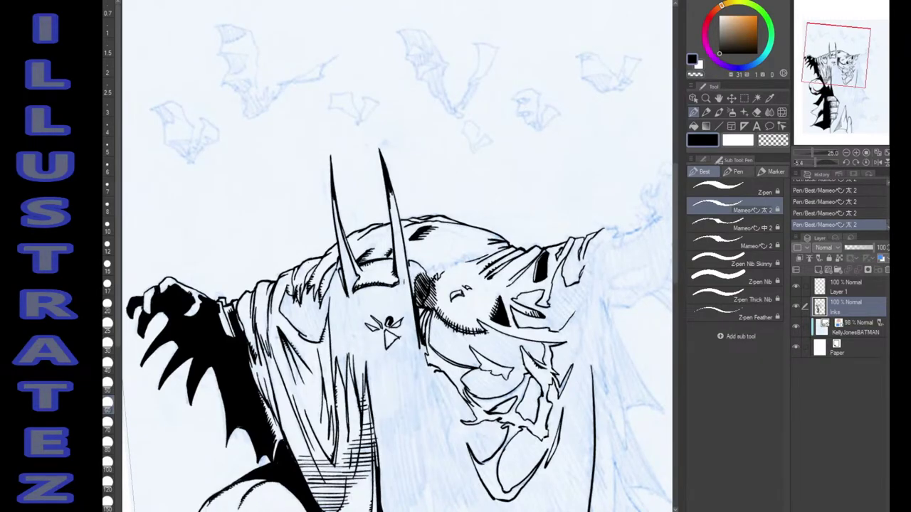
pyautogui.hotkey('ctrl', 'z')
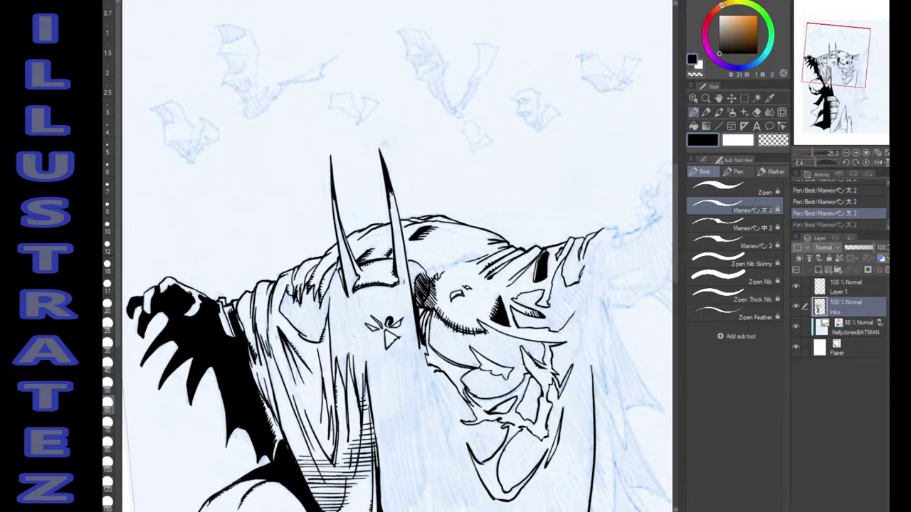
pyautogui.moveTo(409, 262)
pyautogui.mouseDown()
pyautogui.moveTo(414, 293)
pyautogui.moveTo(426, 274)
pyautogui.moveTo(413, 275)
pyautogui.mouseUp()
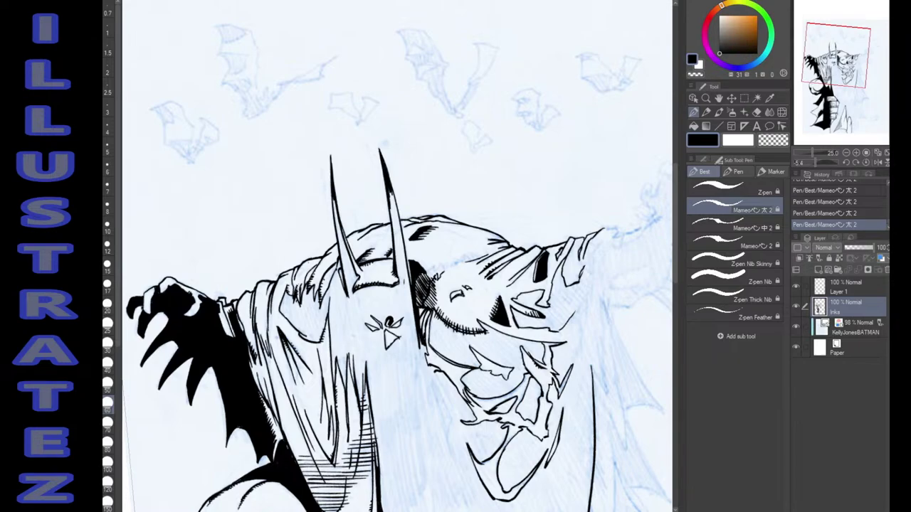
# Feather short hatching along the upper contour of the rounded shoulder muscle and add short strokes beside the cowl below it.
pyautogui.moveTo(426, 274); pyautogui.dragTo(436, 270)
pyautogui.moveTo(433, 278); pyautogui.dragTo(443, 267)
pyautogui.moveTo(442, 269); pyautogui.dragTo(447, 271)
pyautogui.moveTo(473, 255); pyautogui.dragTo(467, 259)
pyautogui.moveTo(496, 249); pyautogui.dragTo(487, 255)
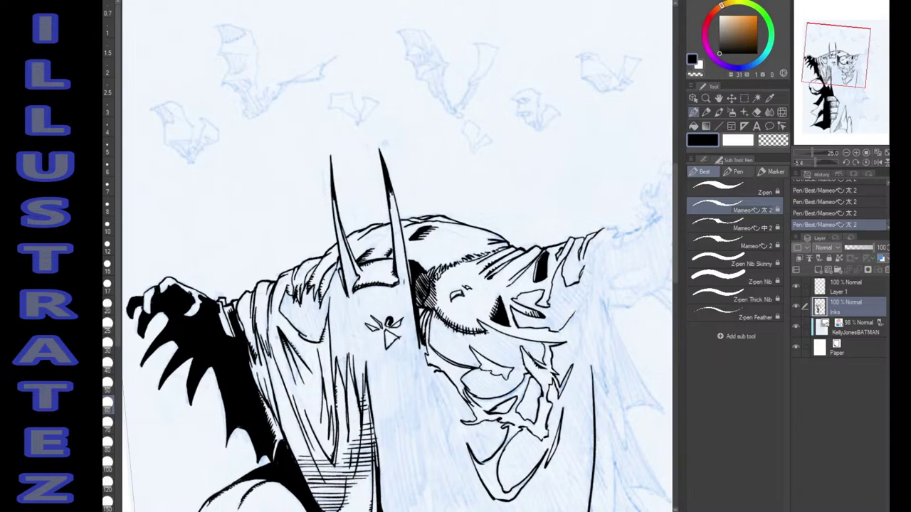
pyautogui.moveTo(424, 309); pyautogui.dragTo(419, 317)
pyautogui.moveTo(423, 298); pyautogui.dragTo(417, 308)
pyautogui.moveTo(419, 320)
pyautogui.mouseDown()
pyautogui.moveTo(416, 204)
pyautogui.moveTo(397, 185)
pyautogui.mouseUp()
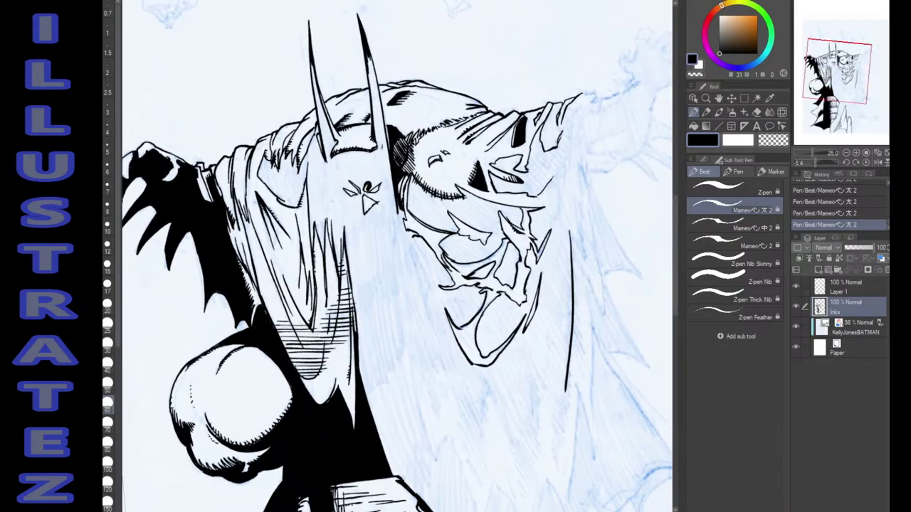
# Fill the open area beneath the rounded shoulder muscle with solid black, leaving the torn white shape inside it.
pyautogui.press('g')
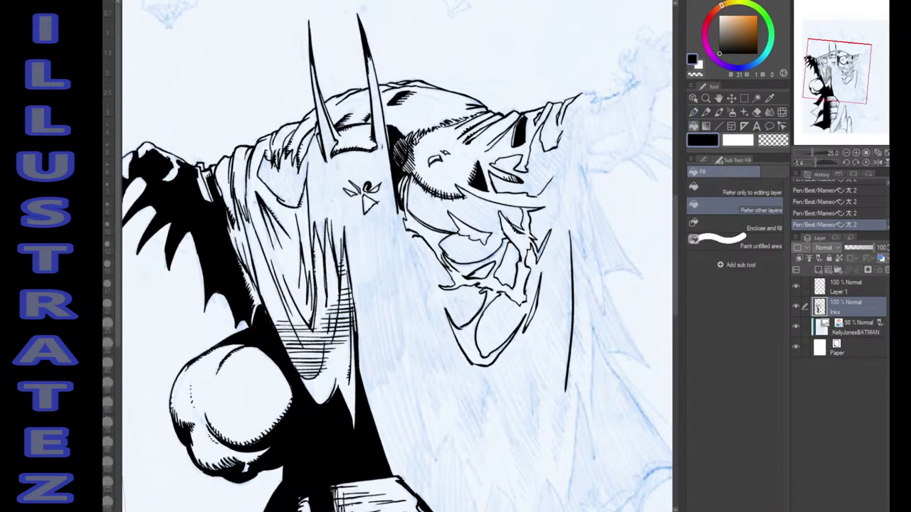
pyautogui.click(462, 213)
pyautogui.press('p')
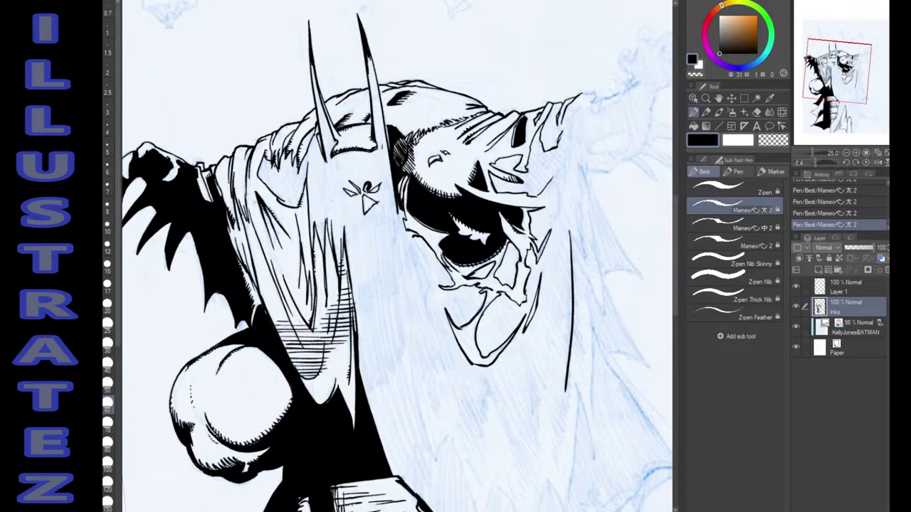
# Refine the torn white shape inside the black area with the hard eraser and pen strokes.
pyautogui.hotkey('shift', 'space')
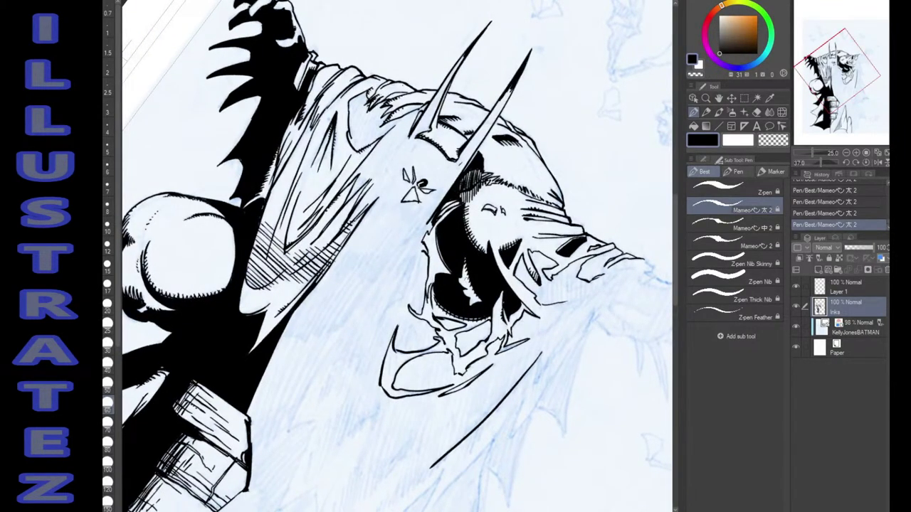
pyautogui.moveTo(467, 281)
pyautogui.mouseDown()
pyautogui.moveTo(464, 258)
pyautogui.moveTo(475, 296)
pyautogui.mouseUp()
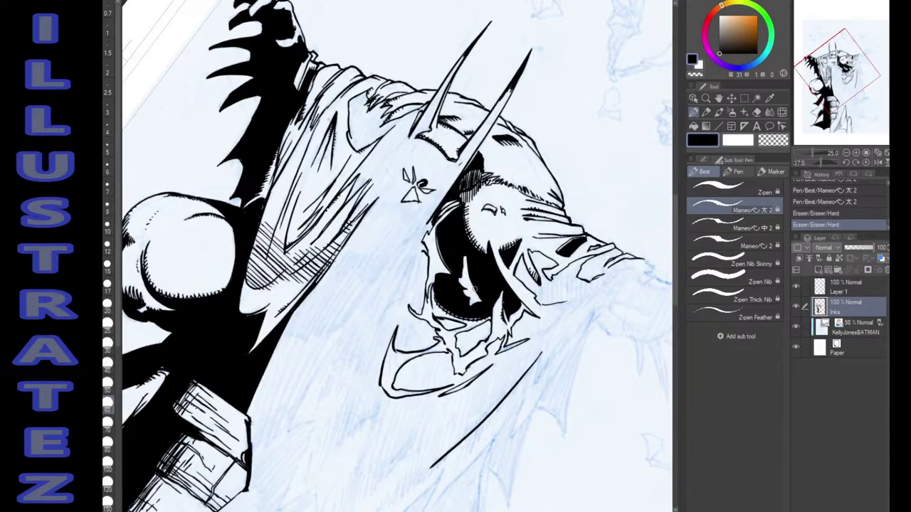
pyautogui.moveTo(467, 258)
pyautogui.mouseDown()
pyautogui.moveTo(474, 287)
pyautogui.moveTo(466, 262)
pyautogui.mouseUp()
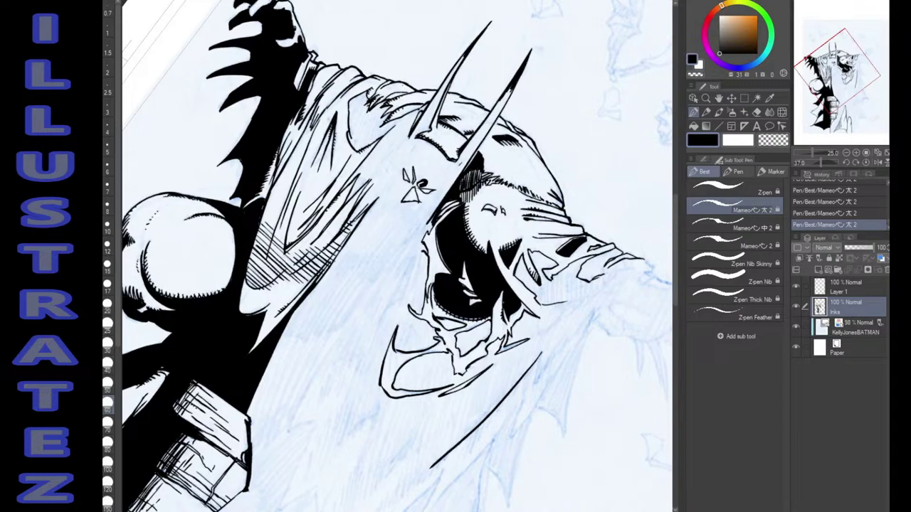
# Fill the enclosed gap between the torn cape pieces beside the black area with solid black.
pyautogui.hotkey('shift', 'space')
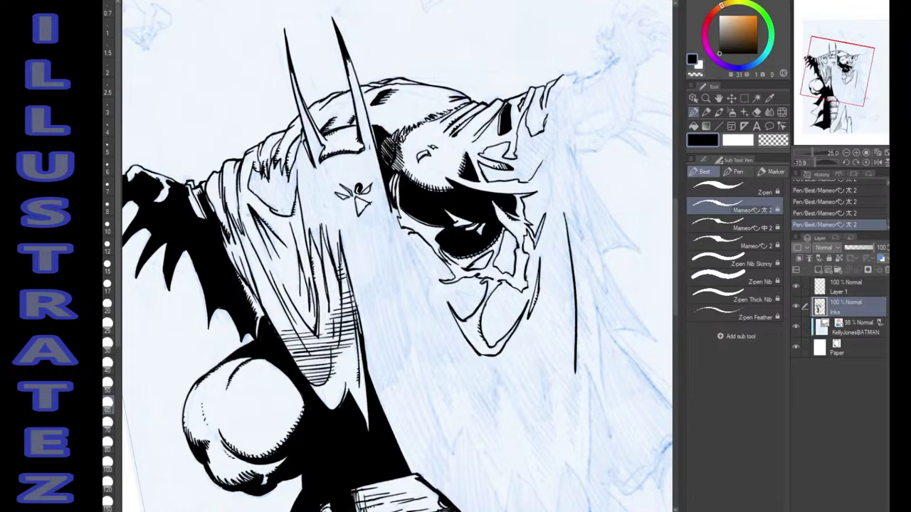
pyautogui.press('g')
pyautogui.click(507, 259)
pyautogui.press('p')
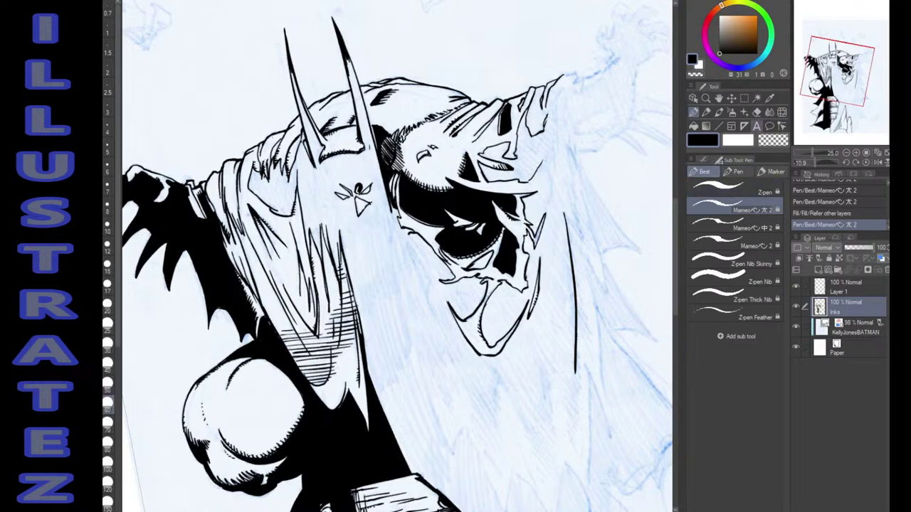
# Ink the jagged lower edge of the tattered cape below the torn hole and thicken the long fold line beside it.
pyautogui.moveTo(837, 71); pyautogui.dragTo(838, 87)
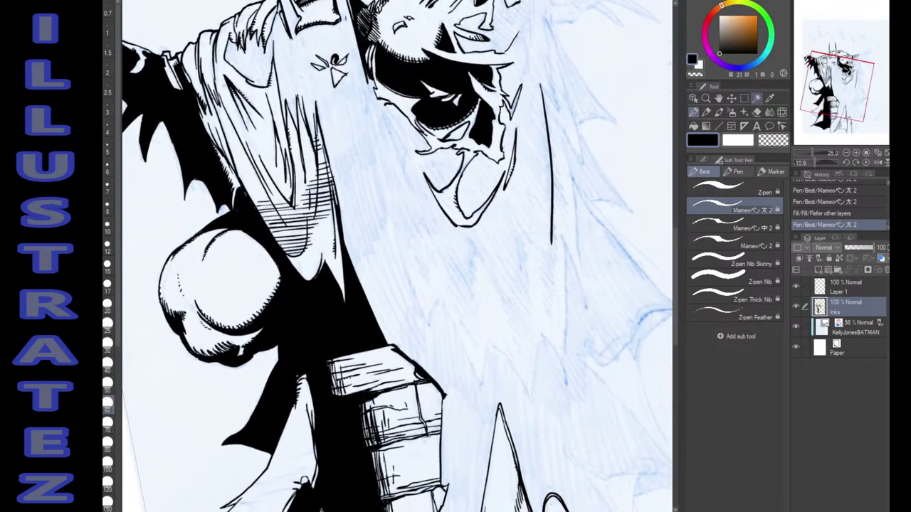
pyautogui.moveTo(393, 213)
pyautogui.mouseDown()
pyautogui.moveTo(430, 317)
pyautogui.moveTo(439, 277)
pyautogui.moveTo(441, 313)
pyautogui.moveTo(480, 387)
pyautogui.moveTo(494, 342)
pyautogui.moveTo(534, 406)
pyautogui.moveTo(539, 338)
pyautogui.moveTo(566, 249)
pyautogui.moveTo(587, 313)
pyautogui.mouseUp()
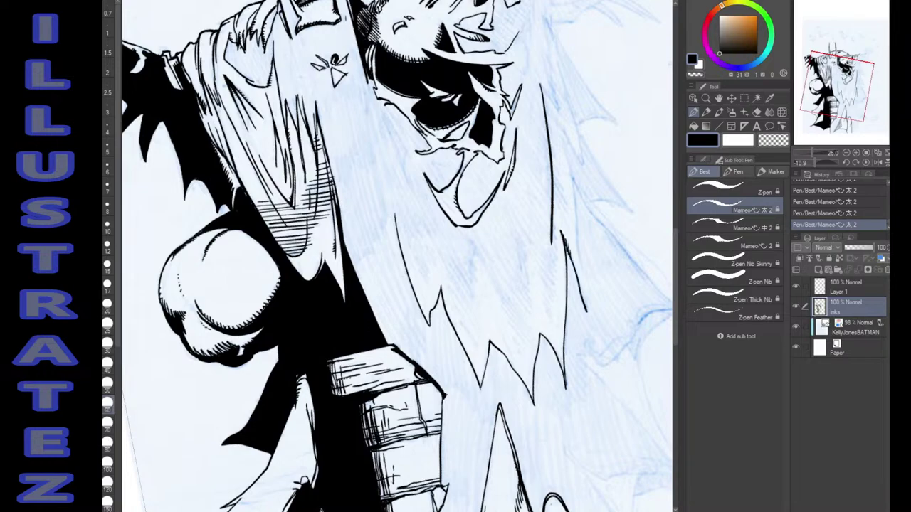
pyautogui.moveTo(572, 182); pyautogui.dragTo(588, 318)
pyautogui.moveTo(552, 159)
pyautogui.mouseDown()
pyautogui.moveTo(554, 205)
pyautogui.moveTo(553, 170)
pyautogui.mouseUp()
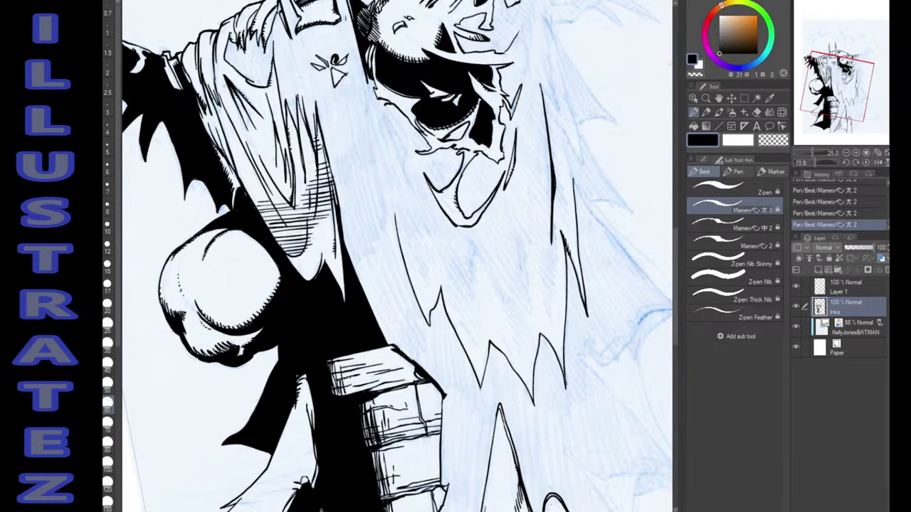
# Ink a second jagged contour above the cape's lower edge and join it to the long side line.
pyautogui.moveTo(554, 222)
pyautogui.mouseDown()
pyautogui.moveTo(549, 262)
pyautogui.moveTo(536, 242)
pyautogui.moveTo(508, 304)
pyautogui.moveTo(480, 245)
pyautogui.moveTo(473, 286)
pyautogui.moveTo(450, 259)
pyautogui.moveTo(430, 255)
pyautogui.mouseUp()
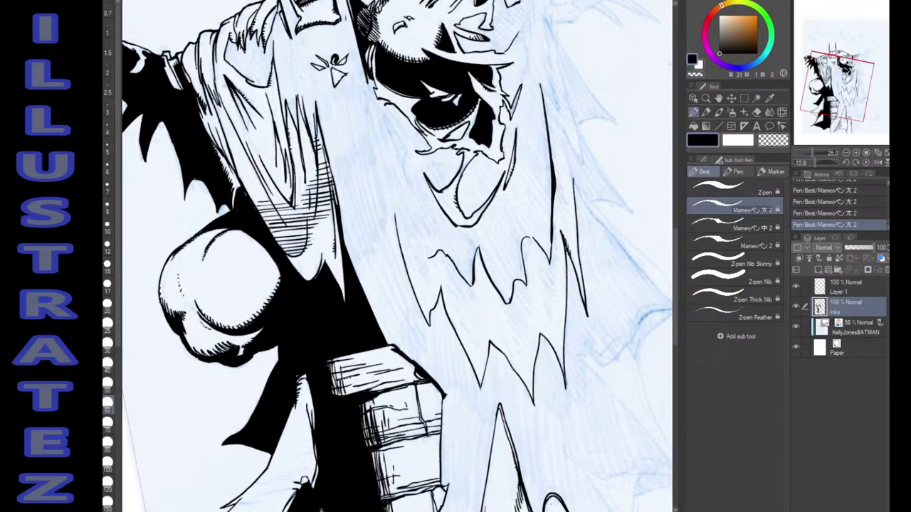
pyautogui.moveTo(397, 211); pyautogui.dragTo(432, 261)
pyautogui.moveTo(397, 221); pyautogui.dragTo(395, 205)
pyautogui.moveTo(529, 238); pyautogui.dragTo(537, 238)
# Hatch the shadow inside the topmost cape point and start parallel hatching in the tatter below it.
pyautogui.moveTo(534, 242); pyautogui.dragTo(497, 349)
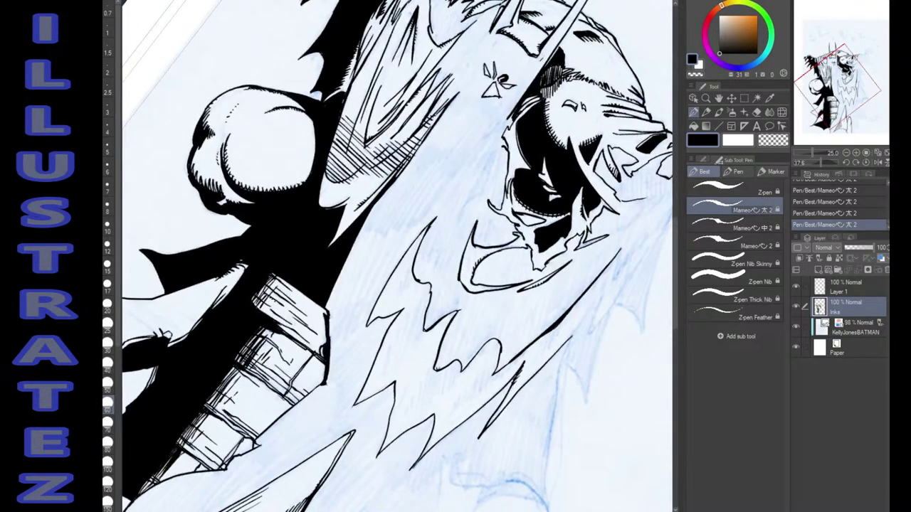
pyautogui.moveTo(400, 288)
pyautogui.mouseDown()
pyautogui.moveTo(396, 300)
pyautogui.moveTo(404, 290)
pyautogui.mouseUp()
pyautogui.moveTo(412, 259)
pyautogui.mouseDown()
pyautogui.moveTo(407, 289)
pyautogui.moveTo(417, 280)
pyautogui.mouseUp()
pyautogui.moveTo(423, 275); pyautogui.dragTo(418, 285)
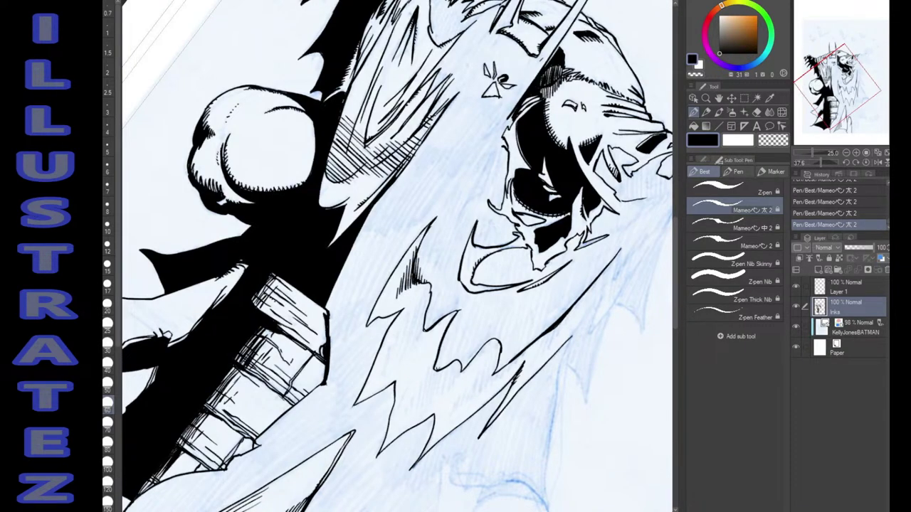
pyautogui.moveTo(401, 333); pyautogui.dragTo(398, 356)
pyautogui.moveTo(410, 316); pyautogui.dragTo(401, 350)
pyautogui.moveTo(403, 346); pyautogui.dragTo(401, 355)
pyautogui.moveTo(412, 308)
pyautogui.mouseDown()
pyautogui.moveTo(401, 350)
pyautogui.moveTo(410, 344)
pyautogui.mouseUp()
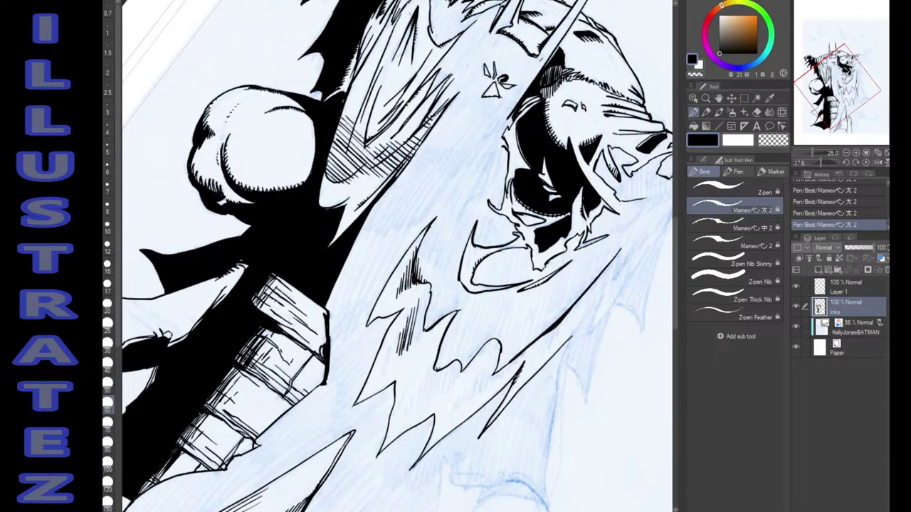
# Extend the hatching into a solid black shadow along the inner jagged contour and black in the topmost cape point.
pyautogui.moveTo(423, 292); pyautogui.dragTo(413, 339)
pyautogui.moveTo(427, 289); pyautogui.dragTo(417, 335)
pyautogui.moveTo(420, 337)
pyautogui.mouseDown()
pyautogui.moveTo(429, 294)
pyautogui.moveTo(429, 306)
pyautogui.mouseUp()
pyautogui.moveTo(427, 330)
pyautogui.mouseDown()
pyautogui.moveTo(433, 299)
pyautogui.moveTo(435, 307)
pyautogui.mouseUp()
pyautogui.moveTo(434, 322)
pyautogui.mouseDown()
pyautogui.moveTo(437, 310)
pyautogui.moveTo(428, 322)
pyautogui.moveTo(430, 313)
pyautogui.mouseUp()
pyautogui.moveTo(435, 308); pyautogui.dragTo(432, 326)
pyautogui.moveTo(429, 319); pyautogui.dragTo(433, 326)
pyautogui.moveTo(441, 306)
pyautogui.mouseDown()
pyautogui.moveTo(437, 322)
pyautogui.moveTo(435, 311)
pyautogui.mouseUp()
pyautogui.moveTo(436, 287); pyautogui.dragTo(434, 315)
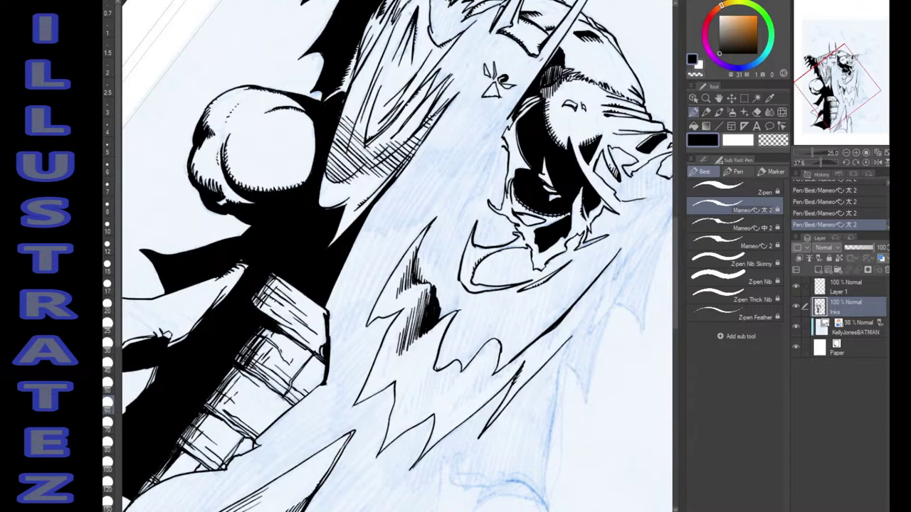
pyautogui.moveTo(420, 258)
pyautogui.mouseDown()
pyautogui.moveTo(414, 278)
pyautogui.moveTo(423, 282)
pyautogui.mouseUp()
pyautogui.moveTo(422, 246); pyautogui.dragTo(418, 257)
# Hatch a shadow between the next inner fold and the jagged lower edge, undoing the last three strokes.
pyautogui.moveTo(415, 402); pyautogui.dragTo(412, 417)
pyautogui.moveTo(420, 389); pyautogui.dragTo(415, 416)
pyautogui.moveTo(423, 380)
pyautogui.mouseDown()
pyautogui.moveTo(416, 415)
pyautogui.moveTo(424, 409)
pyautogui.mouseUp()
pyautogui.moveTo(434, 360)
pyautogui.mouseDown()
pyautogui.moveTo(427, 406)
pyautogui.moveTo(435, 370)
pyautogui.mouseUp()
pyautogui.moveTo(439, 371); pyautogui.dragTo(433, 400)
pyautogui.moveTo(443, 358); pyautogui.dragTo(438, 370)
pyautogui.moveTo(445, 350); pyautogui.dragTo(439, 369)
pyautogui.moveTo(443, 370); pyautogui.dragTo(436, 396)
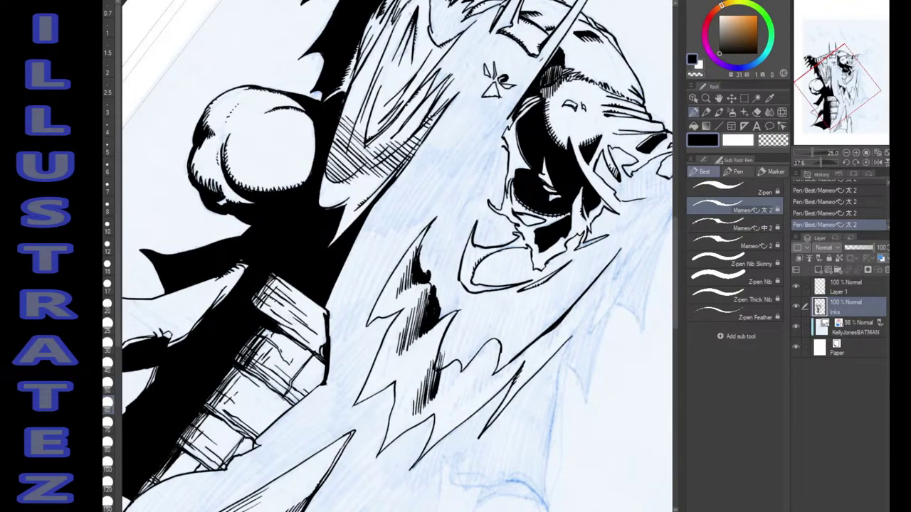
pyautogui.hotkey('ctrl', 'z')
pyautogui.hotkey('ctrl', 'z')
pyautogui.hotkey('ctrl', 'z')
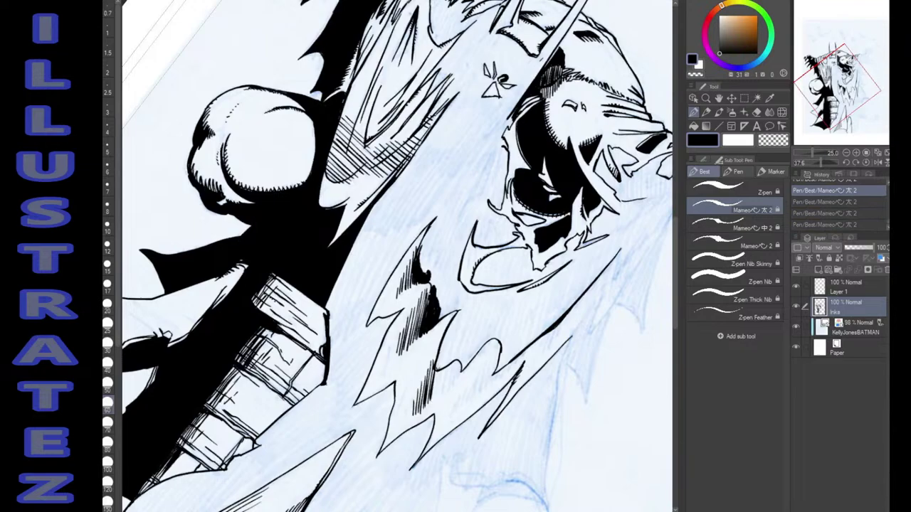
# Hatch the shadow in the middle cape tatter, black in its upper part and start parallel hatching in the tatter beside it.
pyautogui.moveTo(444, 349)
pyautogui.mouseDown()
pyautogui.moveTo(436, 393)
pyautogui.moveTo(447, 388)
pyautogui.mouseUp()
pyautogui.moveTo(459, 344)
pyautogui.mouseDown()
pyautogui.moveTo(449, 386)
pyautogui.moveTo(463, 374)
pyautogui.mouseUp()
pyautogui.moveTo(474, 353)
pyautogui.mouseDown()
pyautogui.moveTo(467, 368)
pyautogui.moveTo(472, 361)
pyautogui.moveTo(440, 369)
pyautogui.moveTo(449, 363)
pyautogui.moveTo(438, 356)
pyautogui.mouseUp()
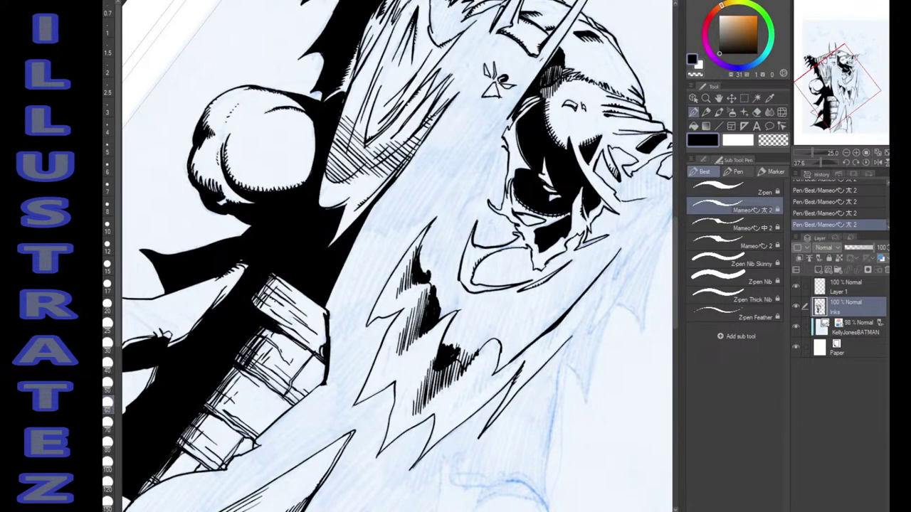
pyautogui.moveTo(463, 349)
pyautogui.mouseDown()
pyautogui.moveTo(435, 359)
pyautogui.moveTo(466, 362)
pyautogui.mouseUp()
pyautogui.moveTo(470, 354); pyautogui.dragTo(463, 359)
pyautogui.moveTo(469, 349); pyautogui.dragTo(460, 357)
pyautogui.moveTo(468, 342); pyautogui.dragTo(461, 350)
pyautogui.moveTo(459, 400)
pyautogui.mouseDown()
pyautogui.moveTo(452, 416)
pyautogui.moveTo(459, 407)
pyautogui.mouseUp()
pyautogui.moveTo(472, 376); pyautogui.dragTo(468, 399)
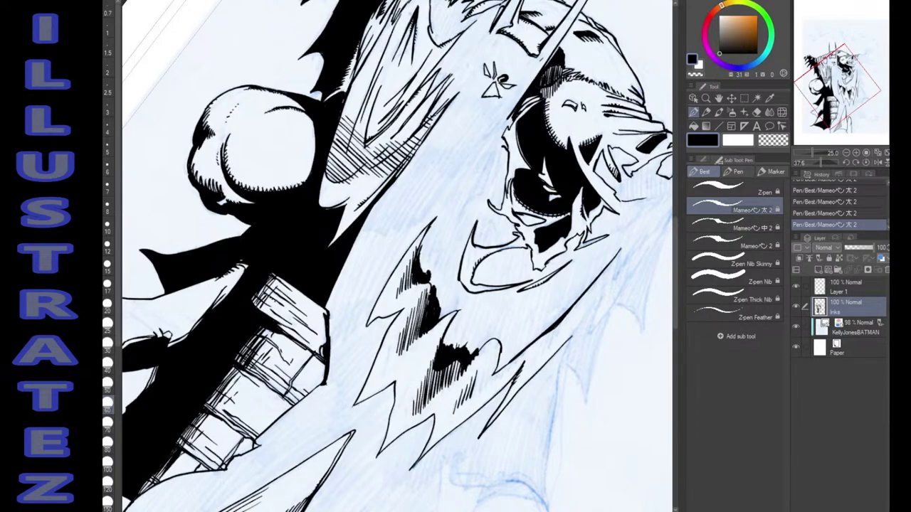
# Hatch the next cape tatter and continue the hatching up along the long side contour, undoing three strokes on the way.
pyautogui.moveTo(482, 368); pyautogui.dragTo(474, 395)
pyautogui.moveTo(487, 357); pyautogui.dragTo(477, 392)
pyautogui.moveTo(490, 351); pyautogui.dragTo(482, 387)
pyautogui.moveTo(495, 347); pyautogui.dragTo(489, 382)
pyautogui.moveTo(498, 345)
pyautogui.mouseDown()
pyautogui.moveTo(490, 380)
pyautogui.moveTo(502, 374)
pyautogui.mouseUp()
pyautogui.moveTo(515, 351); pyautogui.dragTo(514, 356)
pyautogui.moveTo(515, 359)
pyautogui.mouseDown()
pyautogui.moveTo(510, 367)
pyautogui.moveTo(543, 348)
pyautogui.mouseUp()
pyautogui.moveTo(556, 326)
pyautogui.mouseDown()
pyautogui.moveTo(548, 348)
pyautogui.moveTo(564, 325)
pyautogui.mouseUp()
pyautogui.moveTo(573, 308)
pyautogui.mouseDown()
pyautogui.moveTo(559, 332)
pyautogui.moveTo(570, 319)
pyautogui.mouseUp()
pyautogui.hotkey('ctrl', 'z')
pyautogui.hotkey('ctrl', 'z')
pyautogui.hotkey('ctrl', 'z')
pyautogui.moveTo(577, 303)
pyautogui.mouseDown()
pyautogui.moveTo(540, 348)
pyautogui.moveTo(552, 341)
pyautogui.mouseUp()
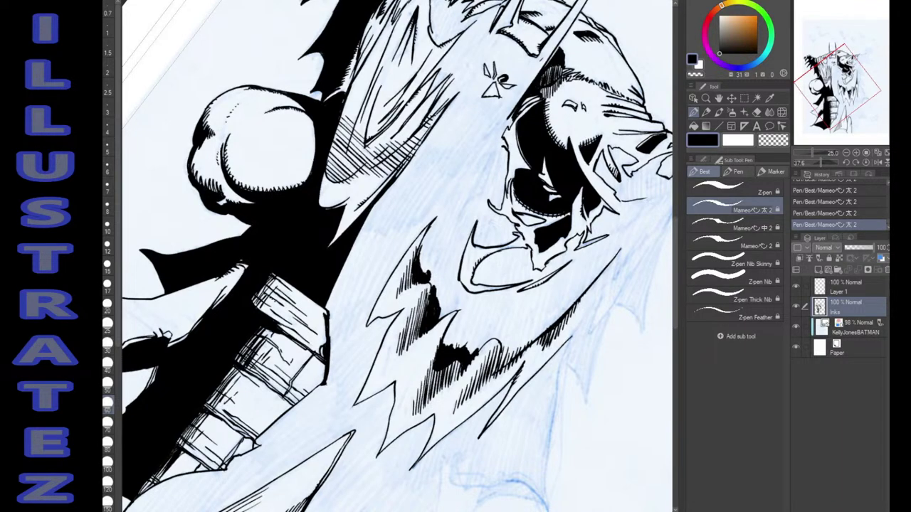
# Ink the narrow tatters along the cape's side edge and thicken the solid black shadow along the inner jagged contour.
pyautogui.moveTo(588, 313); pyautogui.dragTo(568, 338)
pyautogui.moveTo(601, 295); pyautogui.dragTo(588, 329)
pyautogui.moveTo(623, 249); pyautogui.dragTo(613, 275)
pyautogui.moveTo(505, 348); pyautogui.dragTo(501, 368)
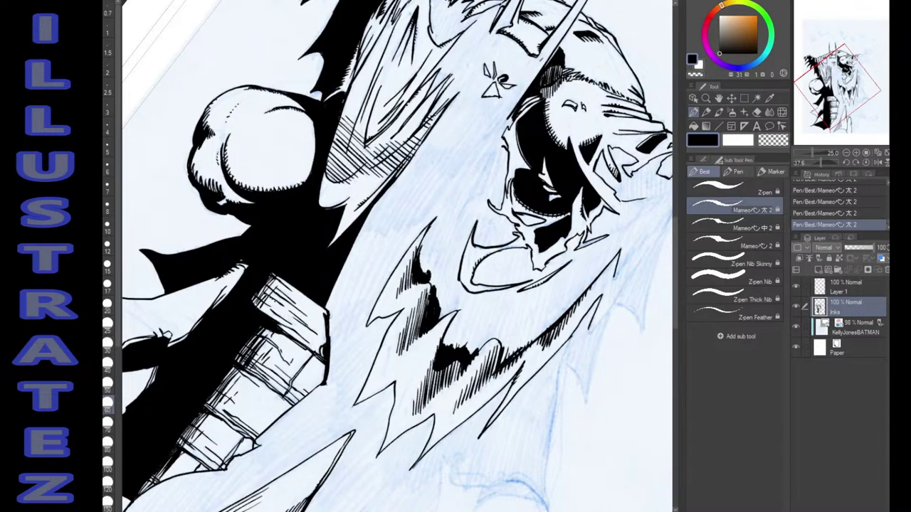
pyautogui.moveTo(531, 340)
pyautogui.mouseDown()
pyautogui.moveTo(500, 364)
pyautogui.moveTo(503, 351)
pyautogui.moveTo(532, 341)
pyautogui.moveTo(496, 363)
pyautogui.moveTo(501, 348)
pyautogui.mouseUp()
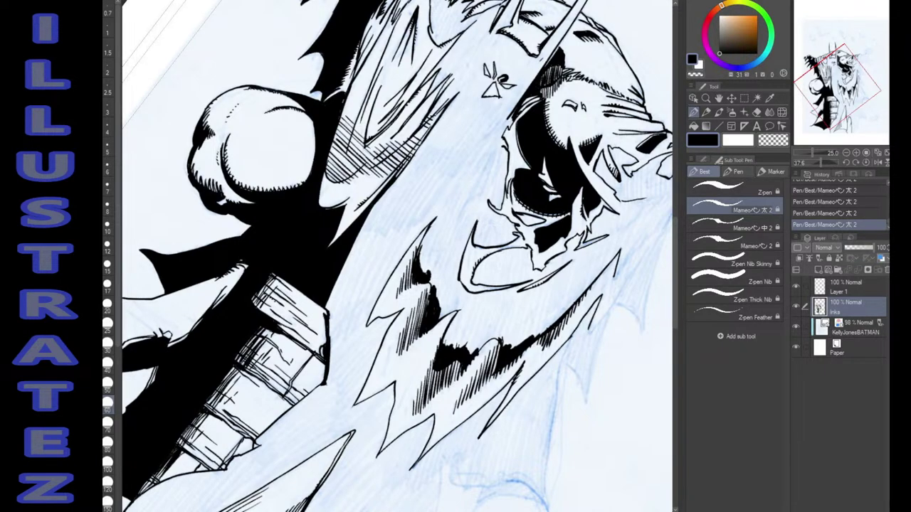
pyautogui.moveTo(449, 331); pyautogui.dragTo(443, 344)
pyautogui.moveTo(451, 313); pyautogui.dragTo(445, 326)
# Ink and hatch the small pointed fold beneath the shoulder drapery and draw its edge down to the cape's long side line.
pyautogui.moveTo(613, 215)
pyautogui.mouseDown()
pyautogui.moveTo(618, 230)
pyautogui.moveTo(641, 206)
pyautogui.moveTo(620, 204)
pyautogui.mouseUp()
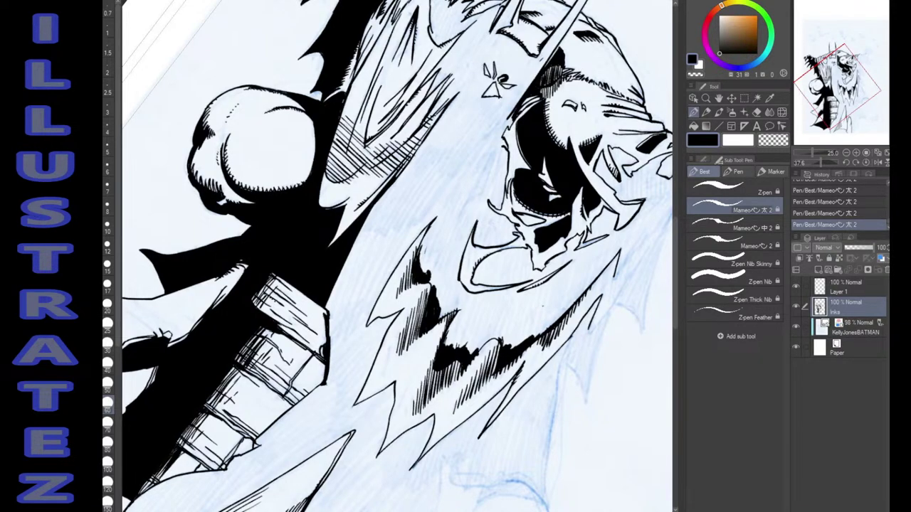
pyautogui.moveTo(620, 219)
pyautogui.mouseDown()
pyautogui.moveTo(615, 232)
pyautogui.moveTo(624, 225)
pyautogui.mouseUp()
pyautogui.moveTo(631, 211); pyautogui.dragTo(615, 276)
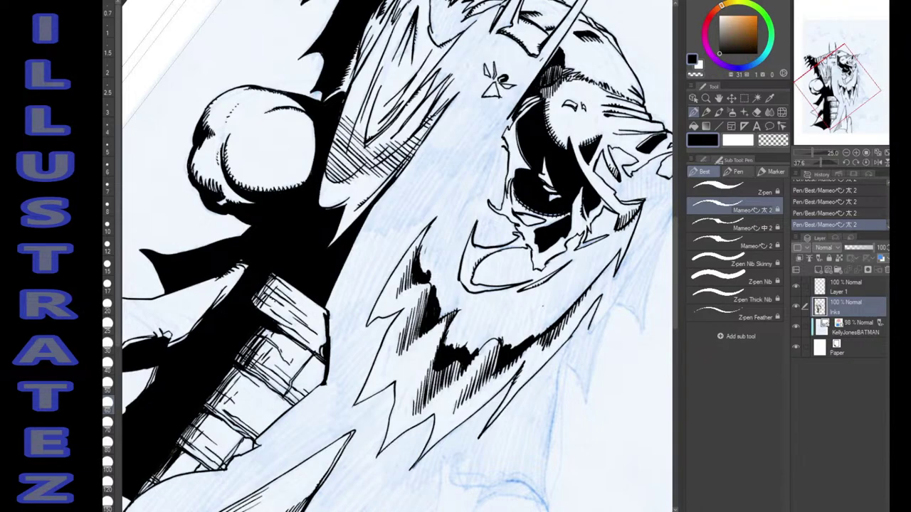
# Ink the long pointed cape tatter beside the signature with two converging contours and thicken its outer curve.
pyautogui.moveTo(399, 320); pyautogui.dragTo(536, 154)
pyautogui.moveTo(578, 288); pyautogui.dragTo(563, 468)
pyautogui.moveTo(616, 336)
pyautogui.mouseDown()
pyautogui.moveTo(574, 410)
pyautogui.moveTo(558, 479)
pyautogui.mouseUp()
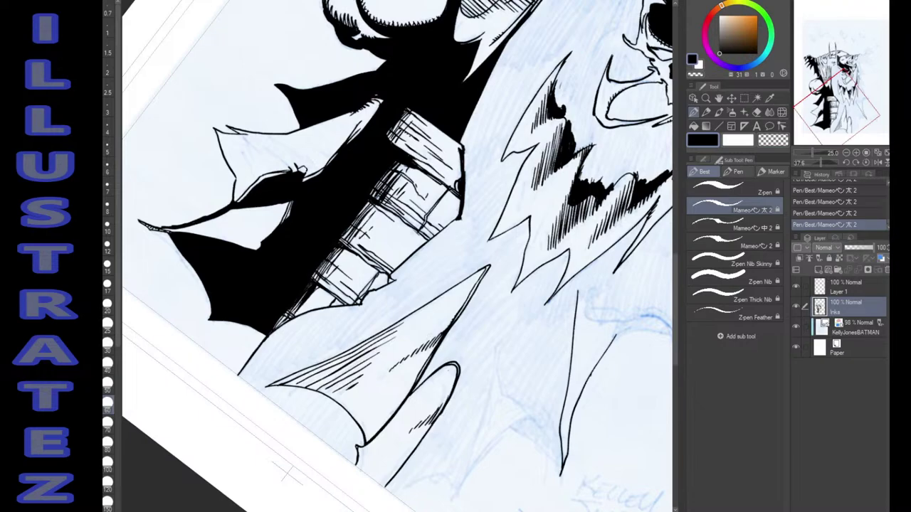
pyautogui.moveTo(591, 375); pyautogui.dragTo(559, 478)
pyautogui.moveTo(581, 396)
pyautogui.mouseDown()
pyautogui.moveTo(572, 413)
pyautogui.moveTo(622, 331)
pyautogui.mouseUp()
pyautogui.moveTo(563, 449); pyautogui.dragTo(560, 464)
pyautogui.moveTo(625, 181); pyautogui.dragTo(630, 101)
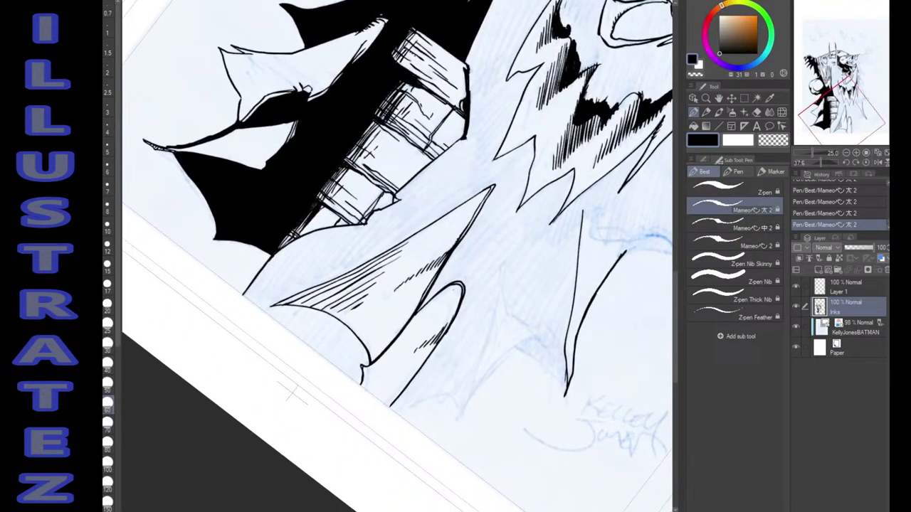
# Ink the neighbouring lower cape points with their scalloped edges and close the cape's bottom edge along the page border.
pyautogui.moveTo(511, 250); pyautogui.dragTo(500, 296)
pyautogui.moveTo(511, 247); pyautogui.dragTo(500, 298)
pyautogui.moveTo(514, 240); pyautogui.dragTo(509, 254)
pyautogui.moveTo(502, 289)
pyautogui.mouseDown()
pyautogui.moveTo(506, 310)
pyautogui.moveTo(457, 428)
pyautogui.moveTo(450, 396)
pyautogui.moveTo(395, 411)
pyautogui.mouseUp()
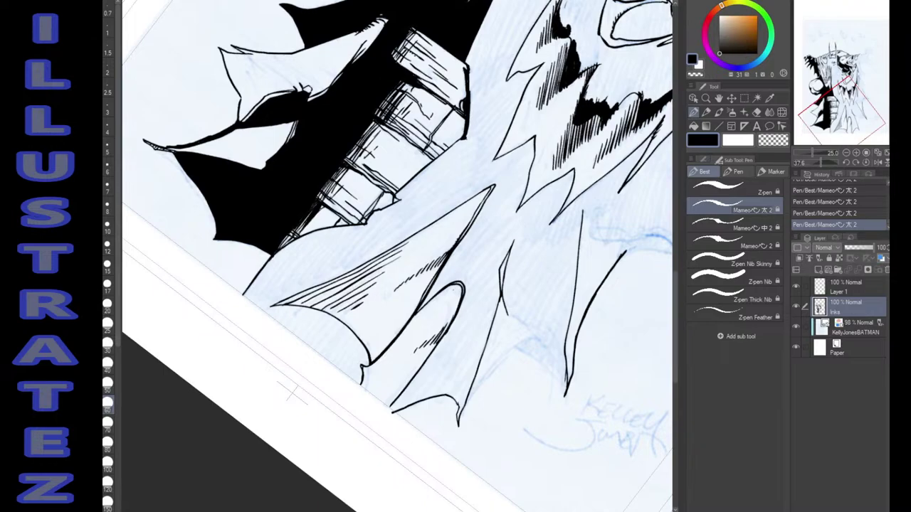
pyautogui.moveTo(393, 411); pyautogui.dragTo(384, 414)
pyautogui.moveTo(242, 298); pyautogui.dragTo(359, 386)
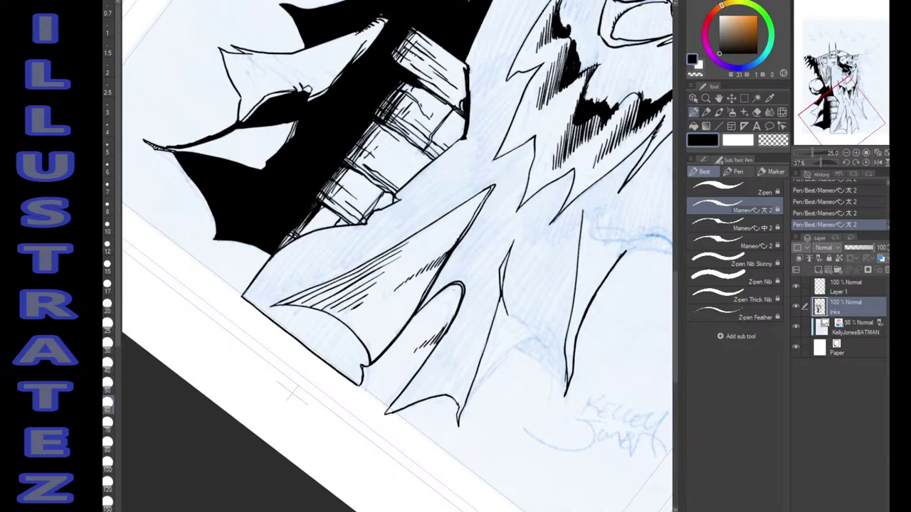
pyautogui.moveTo(467, 403)
pyautogui.mouseDown()
pyautogui.moveTo(506, 353)
pyautogui.moveTo(540, 338)
pyautogui.moveTo(524, 324)
pyautogui.moveTo(563, 385)
pyautogui.mouseUp()
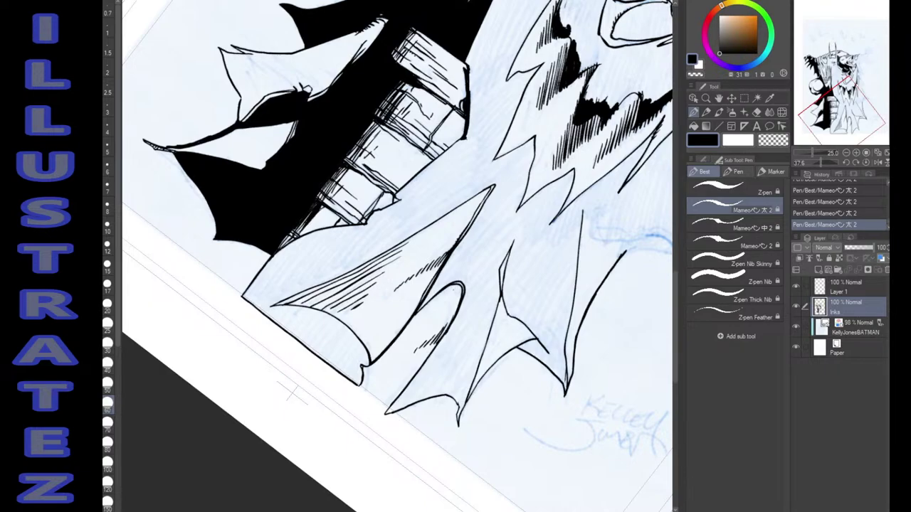
# Ink the small jagged notch at the top of the long lower cape point and reset the canvas rotation.
pyautogui.moveTo(591, 217)
pyautogui.mouseDown()
pyautogui.moveTo(593, 227)
pyautogui.moveTo(587, 221)
pyautogui.mouseUp()
pyautogui.moveTo(493, 187); pyautogui.dragTo(296, 273)
pyautogui.click(865, 162)
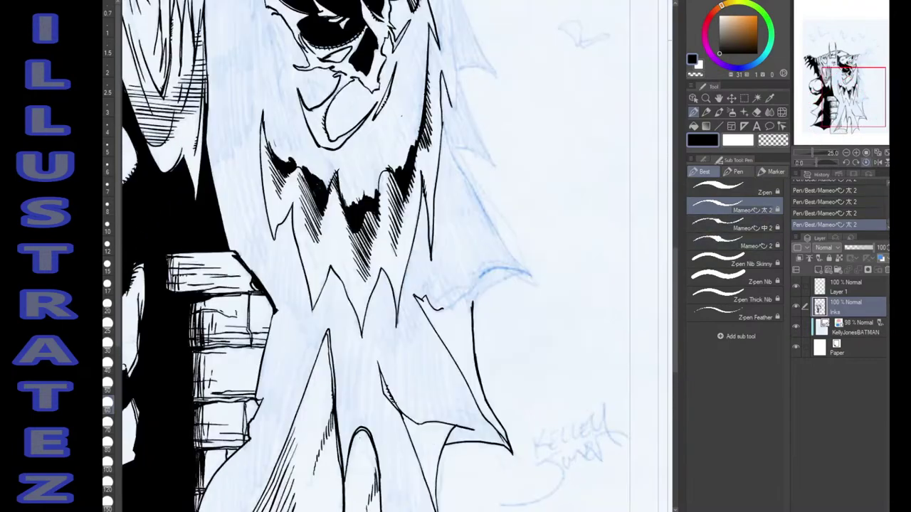
# Add fold lines and shading strokes to the draped cape above the round stone ornament, redrawing the curved stroke across the hatching.
pyautogui.moveTo(402, 116); pyautogui.dragTo(551, 300)
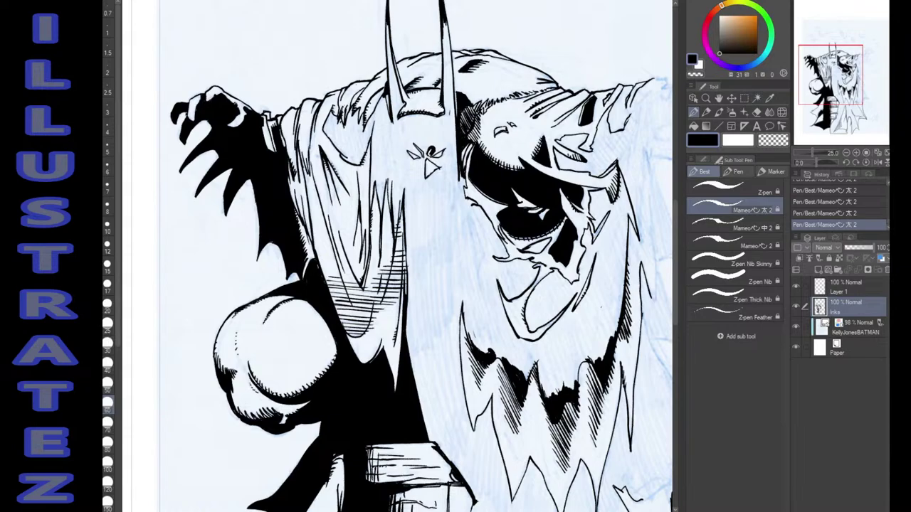
pyautogui.moveTo(401, 211); pyautogui.dragTo(401, 200)
pyautogui.moveTo(406, 271); pyautogui.dragTo(405, 289)
pyautogui.moveTo(395, 363); pyautogui.dragTo(395, 383)
pyautogui.moveTo(385, 337); pyautogui.dragTo(381, 350)
pyautogui.moveTo(332, 293); pyautogui.dragTo(352, 333)
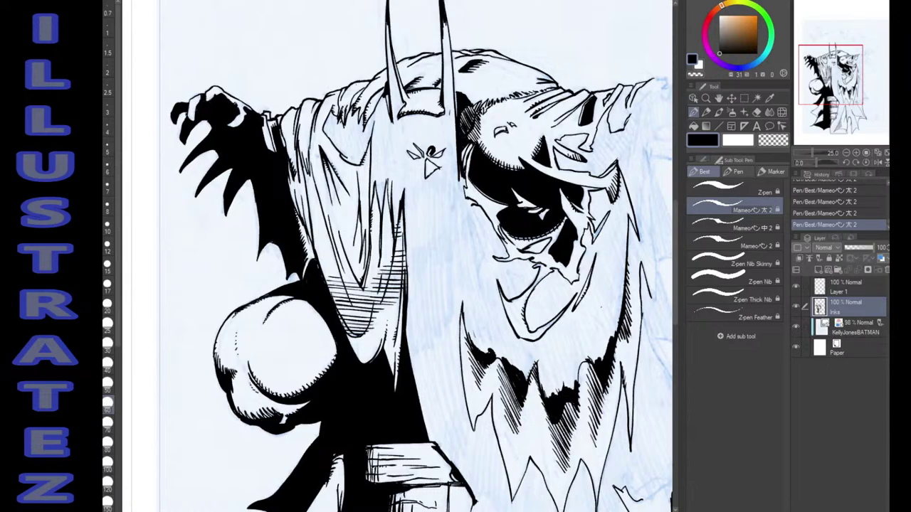
pyautogui.hotkey('ctrl', 'z')
pyautogui.moveTo(332, 299); pyautogui.dragTo(351, 330)
pyautogui.moveTo(309, 246); pyautogui.dragTo(299, 214)
pyautogui.moveTo(309, 240); pyautogui.dragTo(315, 259)
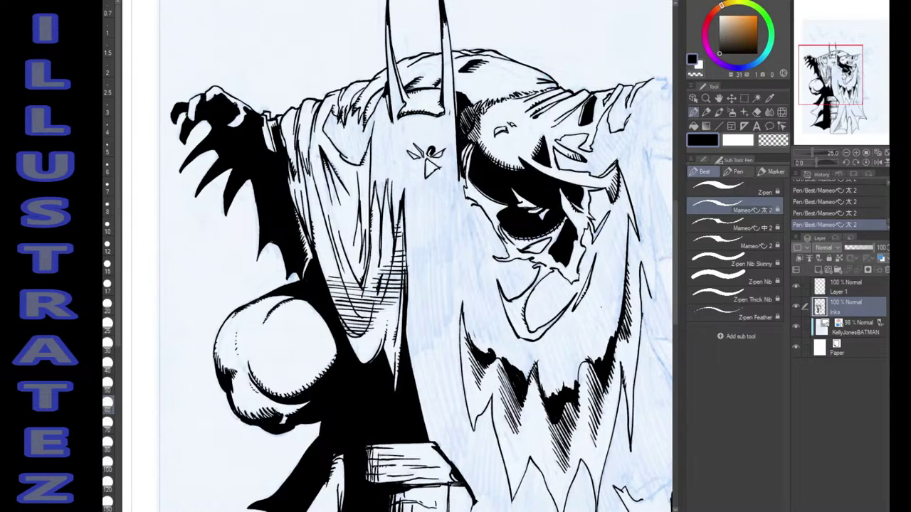
# Undo the last three pen strokes on the draped cape and restore them.
pyautogui.hotkey('ctrl', 'z')
pyautogui.hotkey('ctrl', 'z')
pyautogui.hotkey('ctrl', 'z')
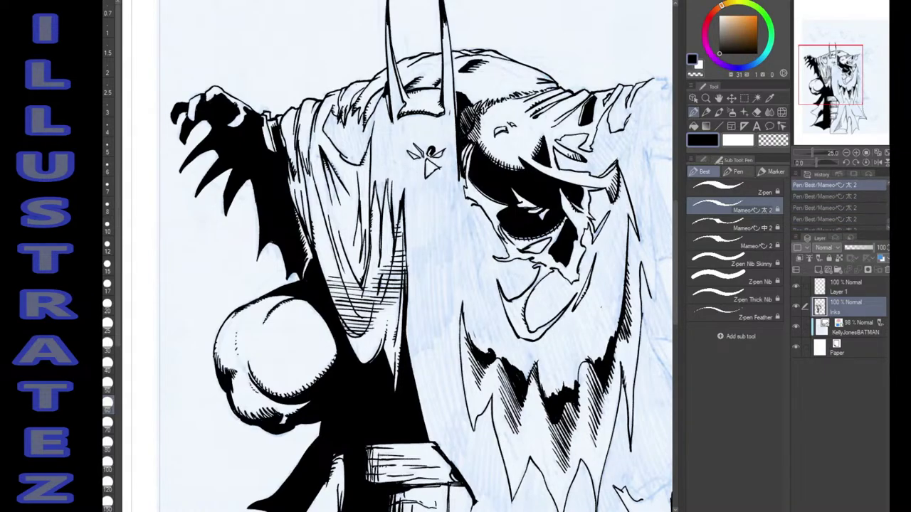
pyautogui.hotkey('ctrl', 'y')
pyautogui.hotkey('ctrl', 'y')
pyautogui.hotkey('ctrl', 'y')
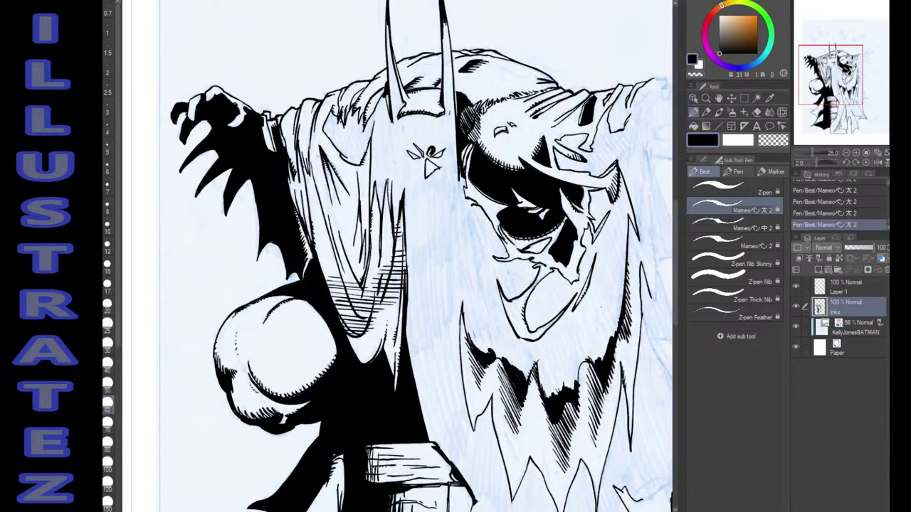
# Ink the scalloped lower edge and the long outer curve of the large cape point on the signature side.
pyautogui.moveTo(381, 298); pyautogui.dragTo(323, 222)
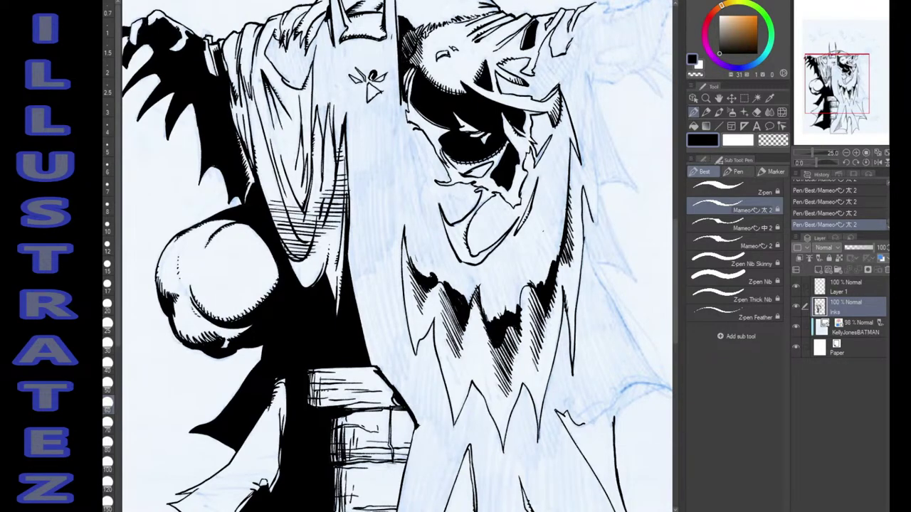
pyautogui.moveTo(368, 84); pyautogui.dragTo(303, 1)
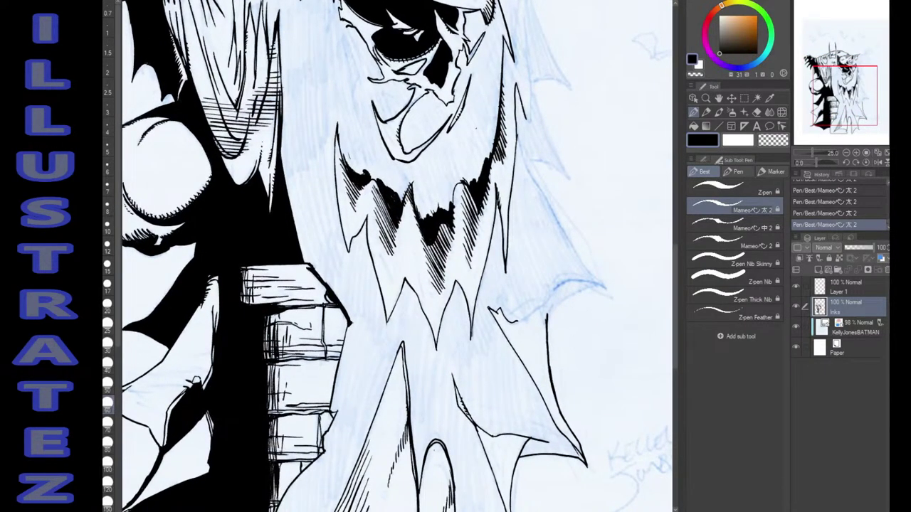
pyautogui.moveTo(523, 320)
pyautogui.mouseDown()
pyautogui.moveTo(551, 296)
pyautogui.moveTo(553, 304)
pyautogui.moveTo(570, 288)
pyautogui.moveTo(600, 285)
pyautogui.moveTo(565, 284)
pyautogui.moveTo(609, 290)
pyautogui.mouseUp()
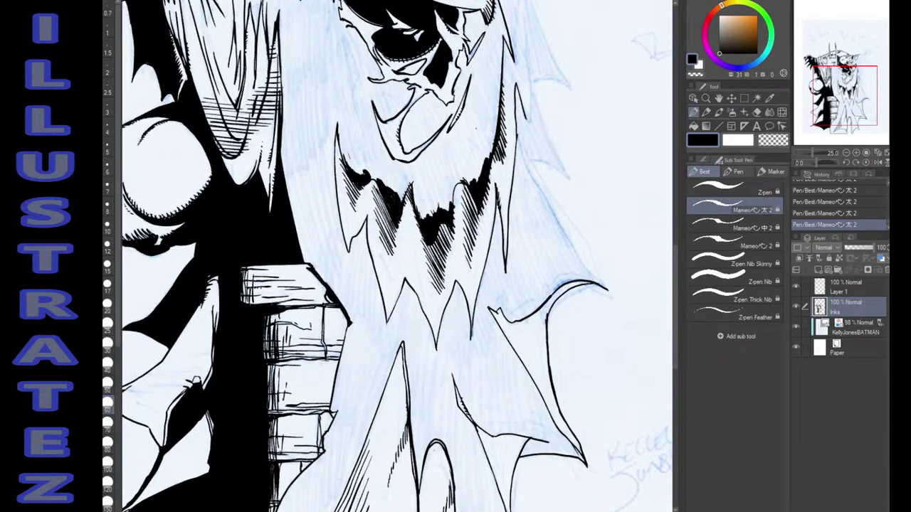
pyautogui.moveTo(516, 134)
pyautogui.mouseDown()
pyautogui.moveTo(531, 179)
pyautogui.moveTo(605, 286)
pyautogui.mouseUp()
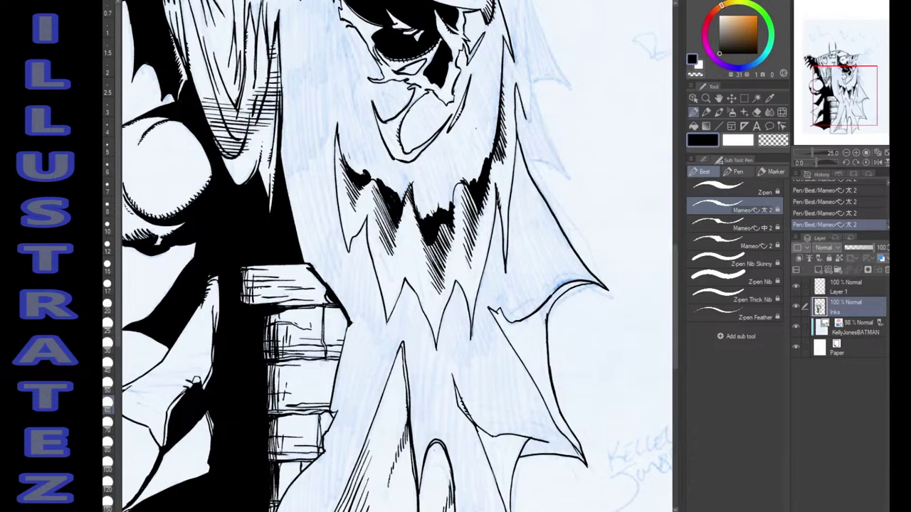
# Fill the enclosed body and cape area with solid black, compare it by undoing and redoing, and fill the small triangular gap among the torn folds.
pyautogui.press('g')
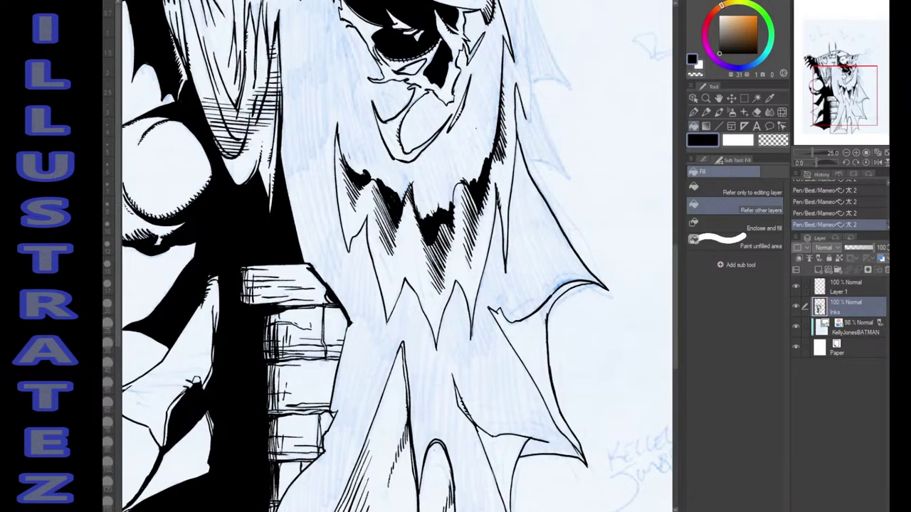
pyautogui.click(477, 129)
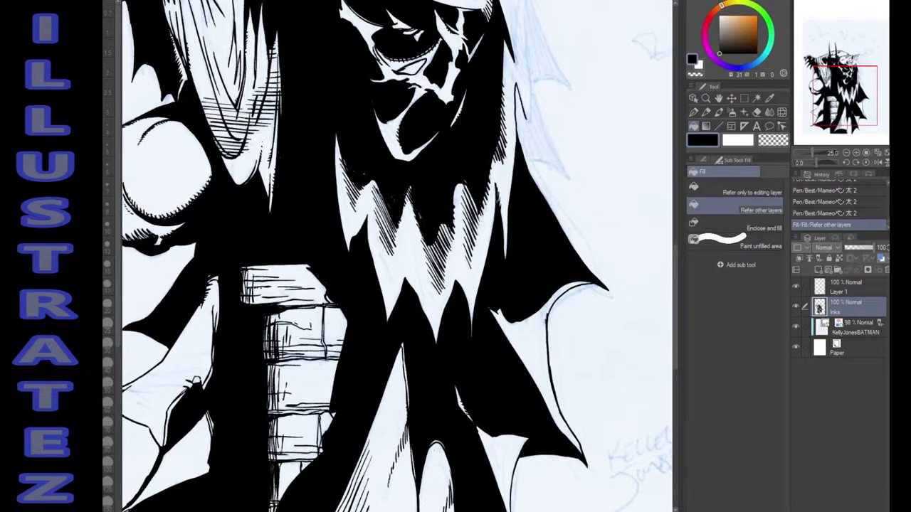
pyautogui.moveTo(356, 213); pyautogui.dragTo(461, 397)
pyautogui.hotkey('ctrl', 'z')
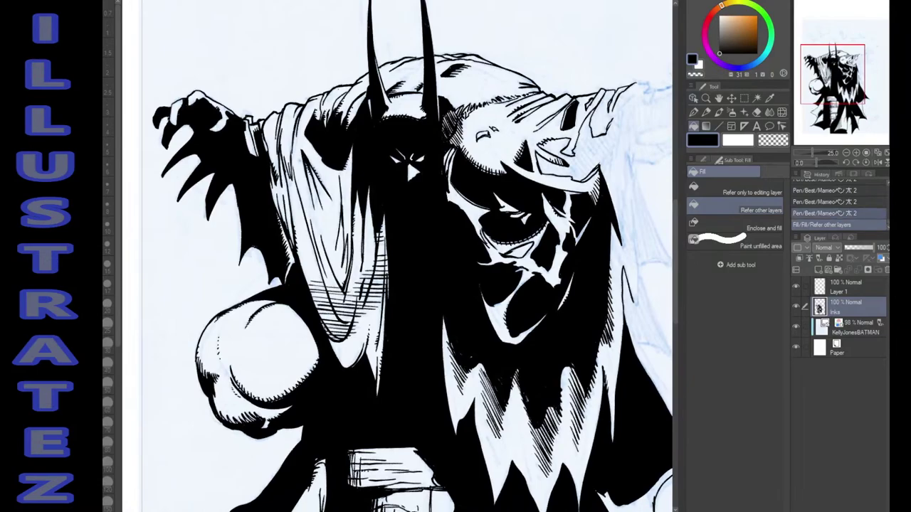
pyautogui.hotkey('ctrl', 'z')
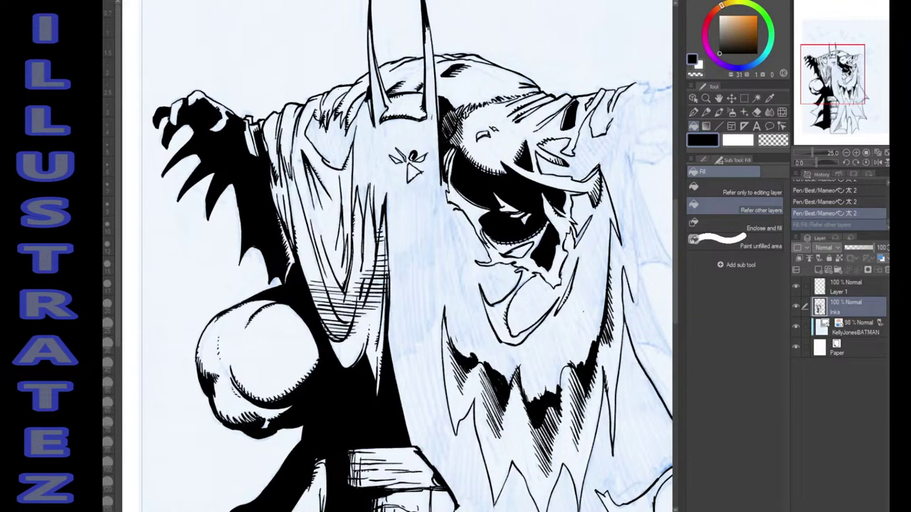
pyautogui.hotkey('ctrl', 'y')
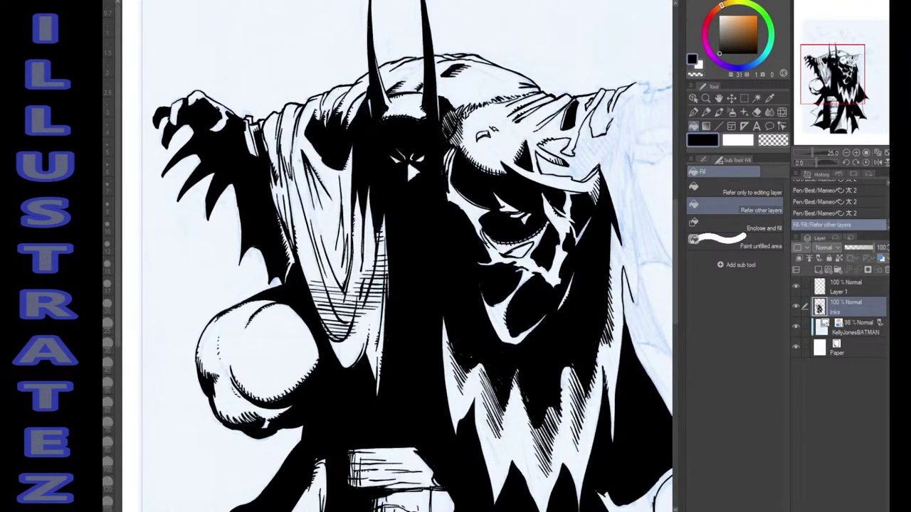
pyautogui.click(520, 250)
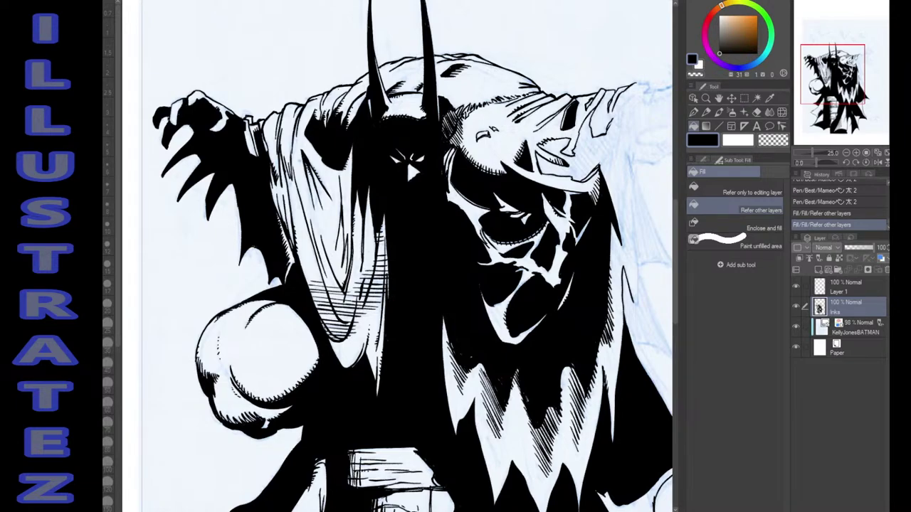
# Examine the black-filled figure and cape at several zoom levels, from the lower cape edge to the whole drawing.
pyautogui.moveTo(398, 256); pyautogui.dragTo(304, 7)
pyautogui.scroll(-3, 399, 256)
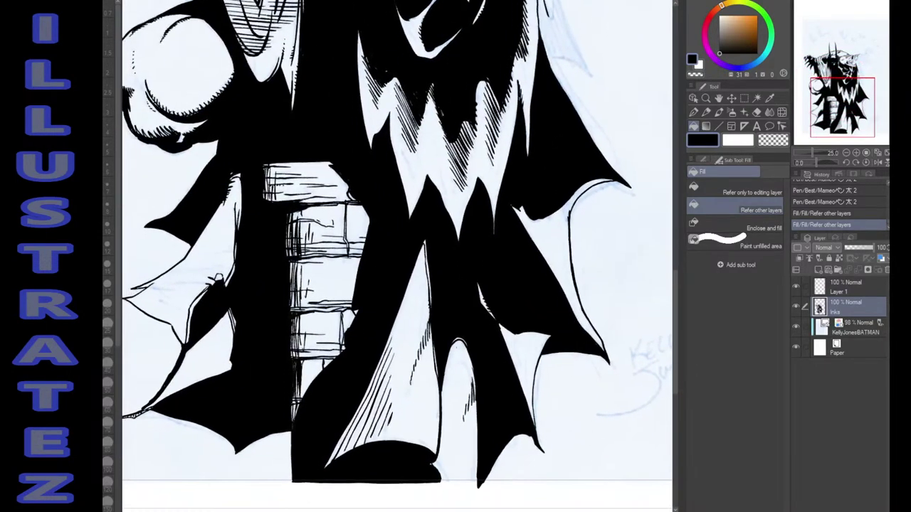
pyautogui.moveTo(398, 256); pyautogui.dragTo(412, 239)
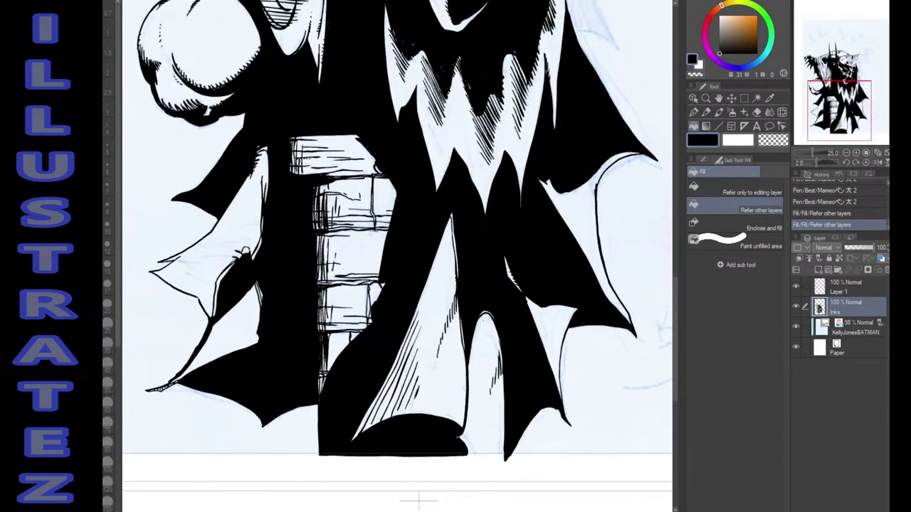
pyautogui.scroll(3, 418, 498)
pyautogui.click(846, 152)
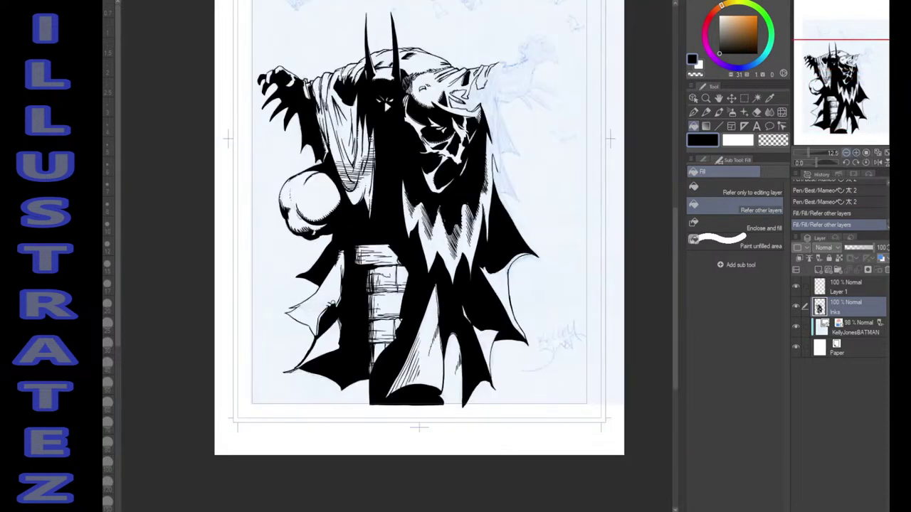
pyautogui.moveTo(836, 98); pyautogui.dragTo(840, 84)
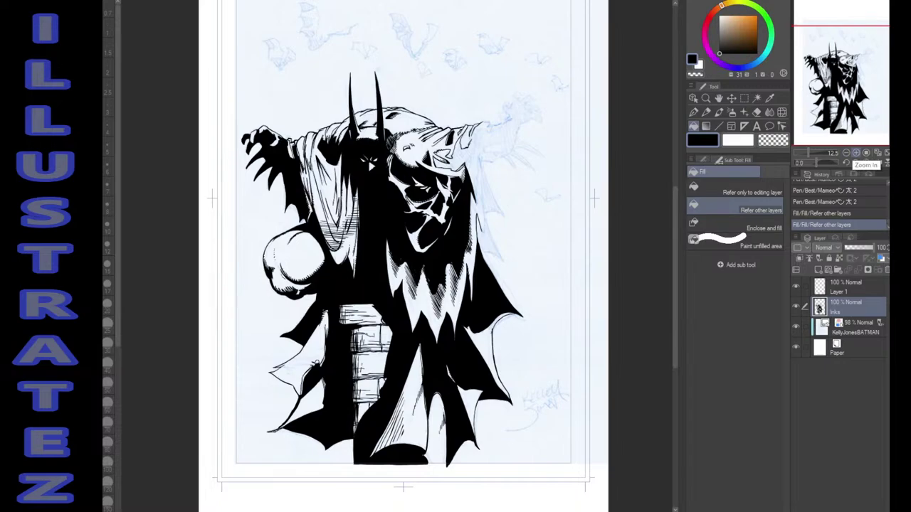
pyautogui.click(865, 153)
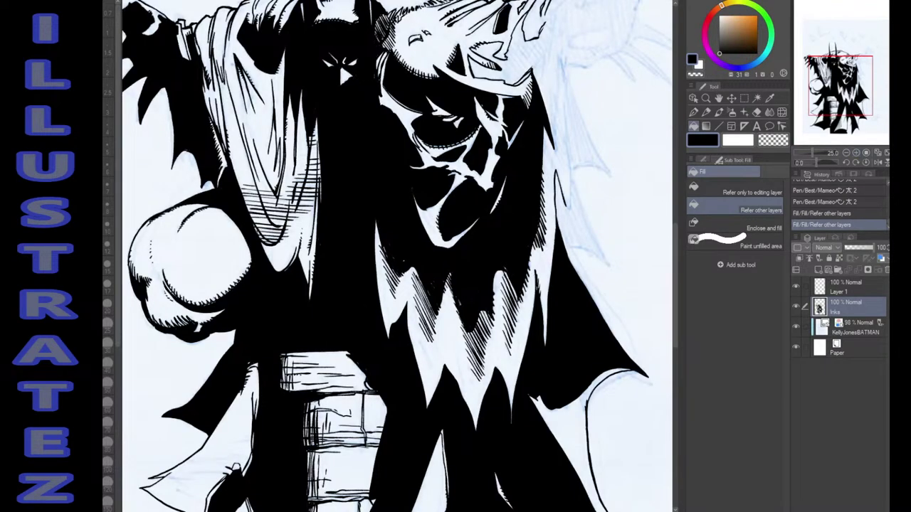
pyautogui.click(856, 153)
pyautogui.moveTo(398, 256); pyautogui.dragTo(413, 280)
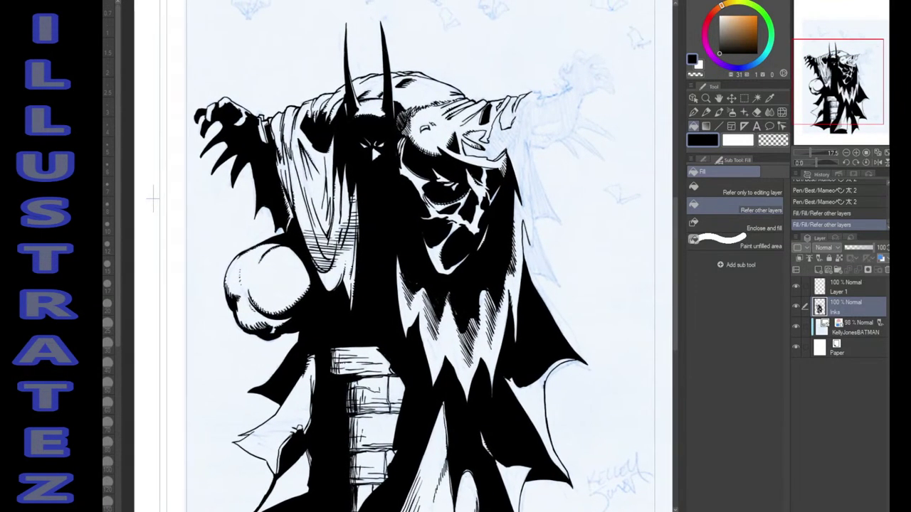
pyautogui.moveTo(153, 201); pyautogui.dragTo(149, 175)
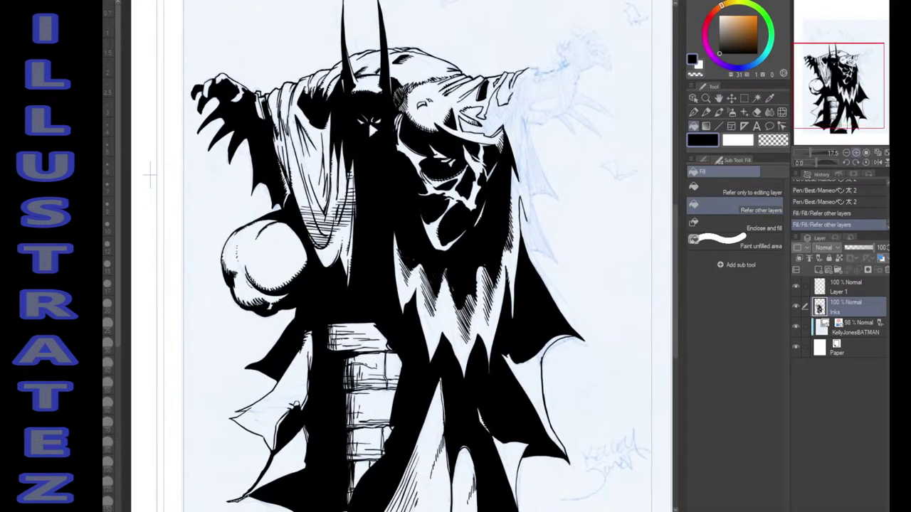
# Ink the long narrow cape folds hanging beneath the outstretched arm on the bird side with the Mameo pen.
pyautogui.scroll(2, 396, 284)
pyautogui.moveTo(499, 320); pyautogui.dragTo(427, 432)
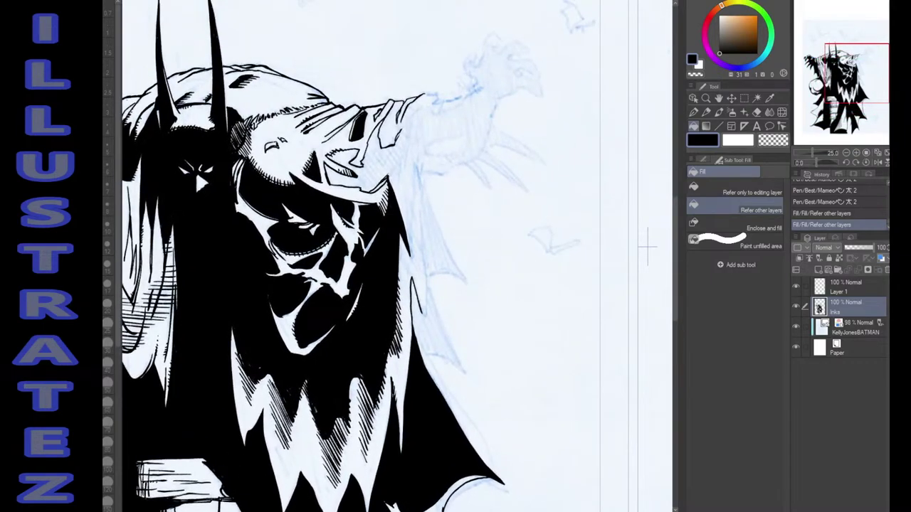
pyautogui.press('p')
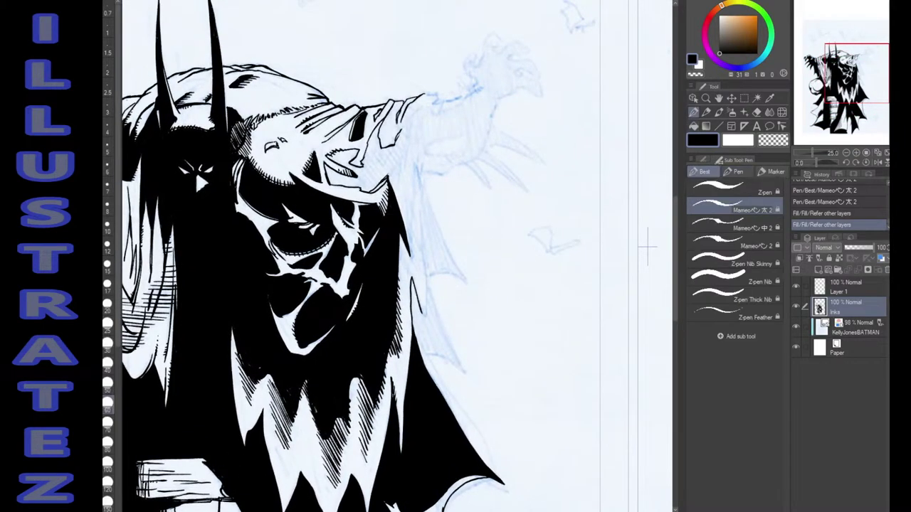
pyautogui.moveTo(414, 165); pyautogui.dragTo(414, 254)
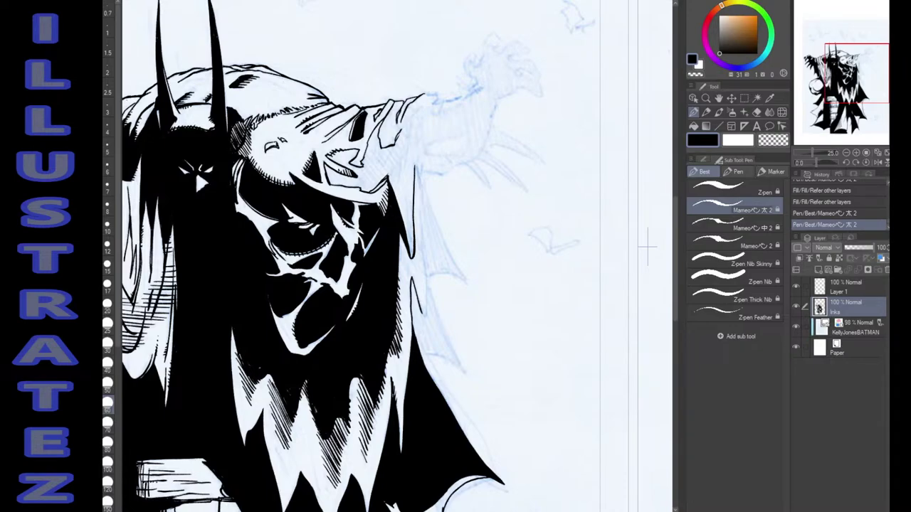
pyautogui.moveTo(416, 162); pyautogui.dragTo(427, 244)
pyautogui.moveTo(419, 211); pyautogui.dragTo(425, 319)
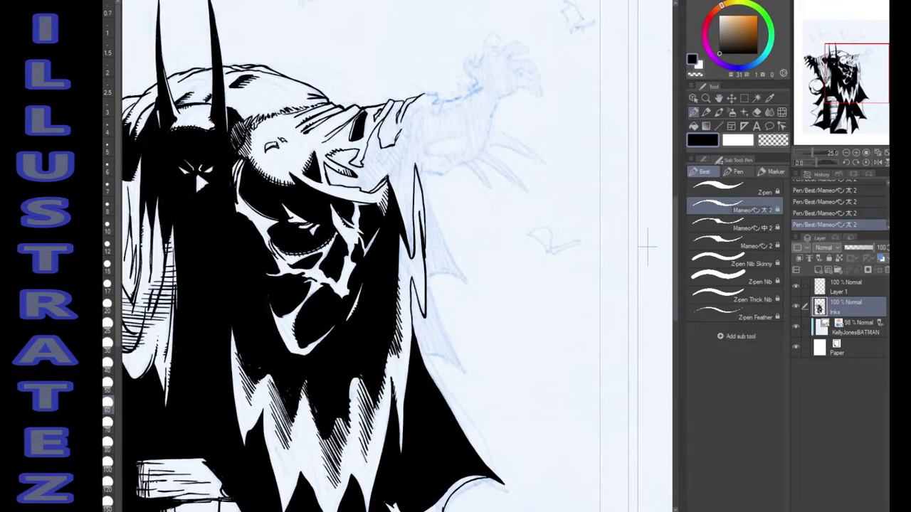
# Ink the outlines of the two pointed cape scallops along the outer edge below the outstretched arm.
pyautogui.moveTo(647, 246); pyautogui.dragTo(648, 117)
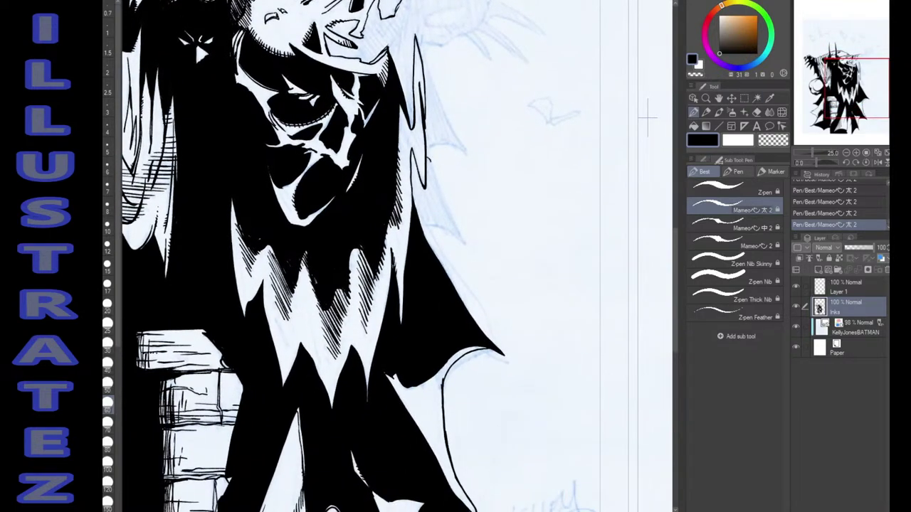
pyautogui.moveTo(430, 162); pyautogui.dragTo(464, 241)
pyautogui.moveTo(433, 171)
pyautogui.mouseDown()
pyautogui.moveTo(448, 231)
pyautogui.moveTo(466, 243)
pyautogui.mouseUp()
pyautogui.moveTo(427, 148); pyautogui.dragTo(464, 151)
pyautogui.moveTo(422, 47)
pyautogui.mouseDown()
pyautogui.moveTo(433, 92)
pyautogui.moveTo(464, 152)
pyautogui.mouseUp()
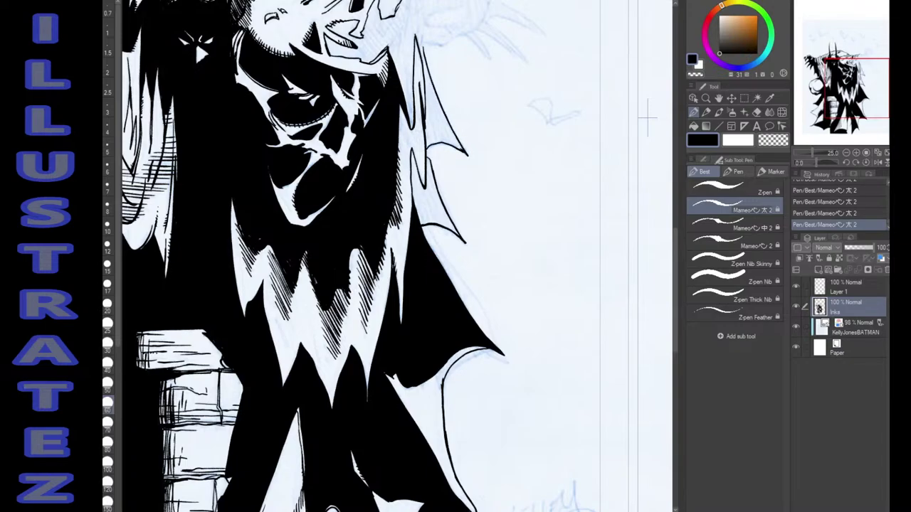
# Fill the two cape points below the arm with solid black, undoing a stray fill and closing the gap at the upper tip.
pyautogui.press('g')
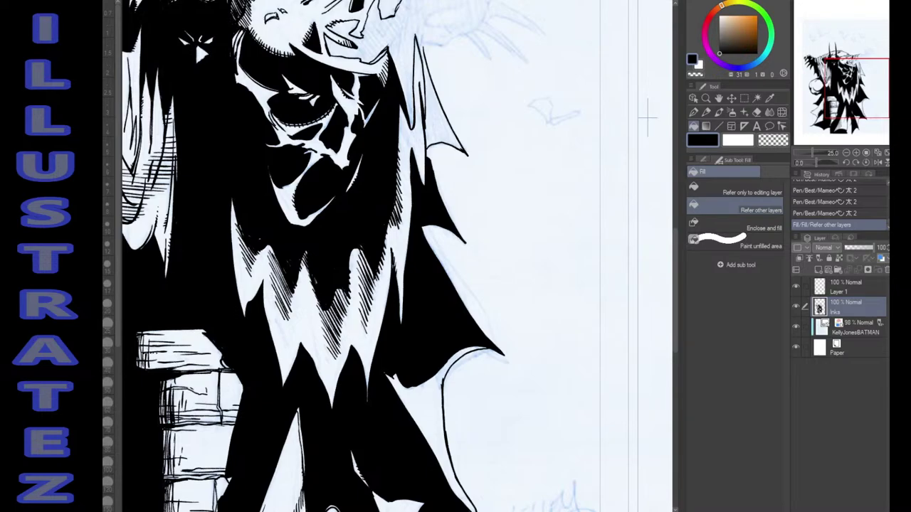
pyautogui.click(648, 117)
pyautogui.hotkey('ctrl', 'z')
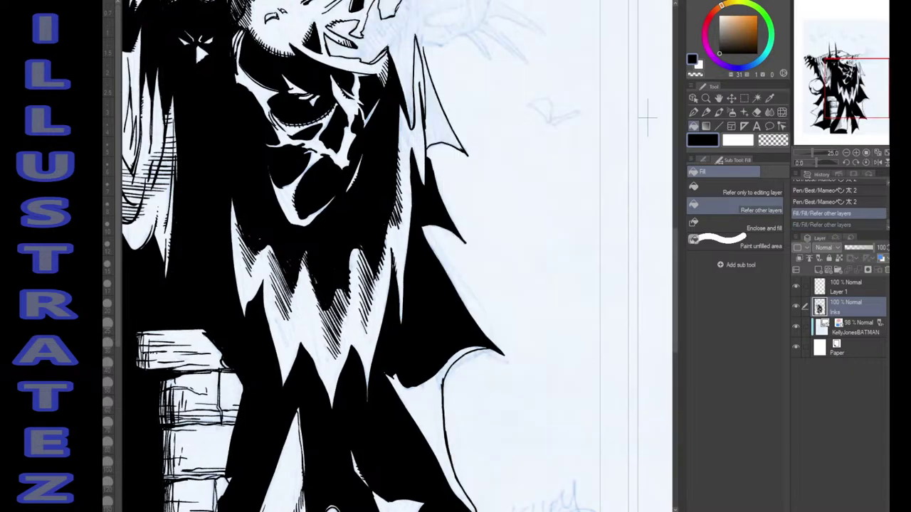
pyautogui.press('p')
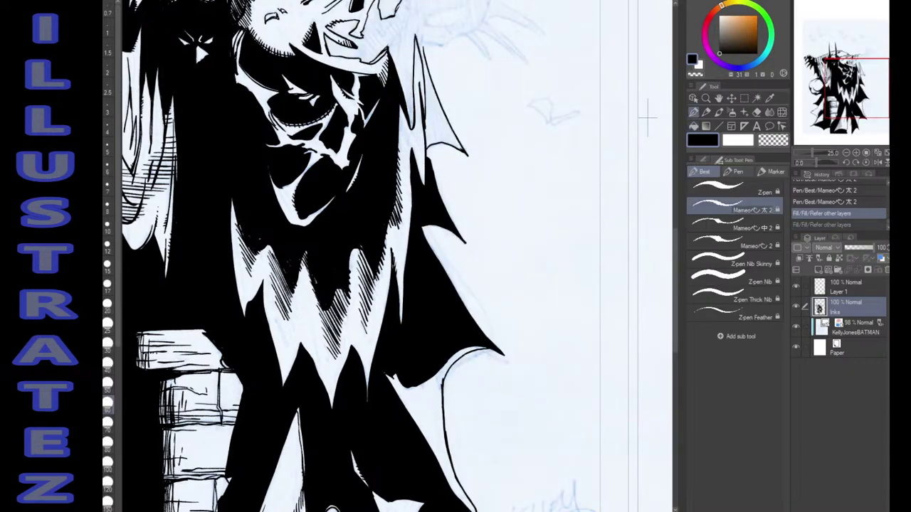
pyautogui.moveTo(421, 36); pyautogui.dragTo(424, 45)
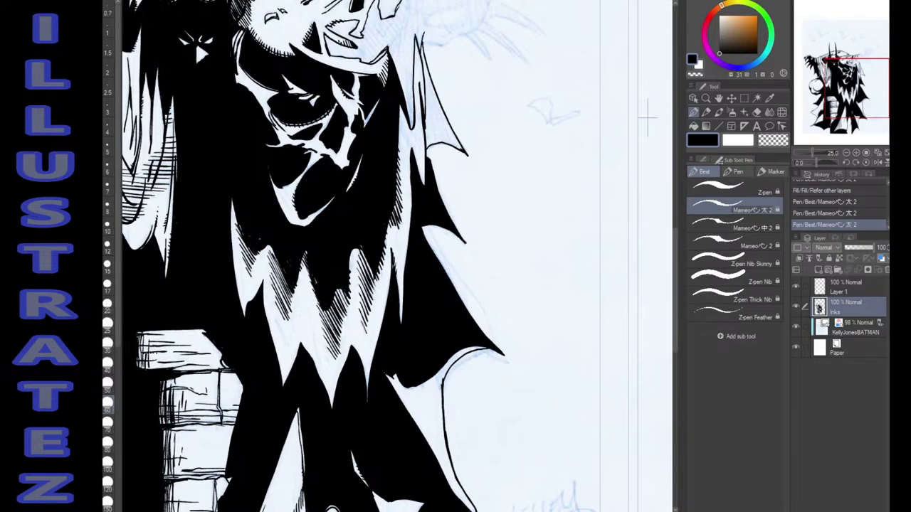
pyautogui.press('g')
pyautogui.click(440, 121)
# Hatch the narrow hanging folds beside the newly filled cape points and thicken their shadows in black.
pyautogui.press('p')
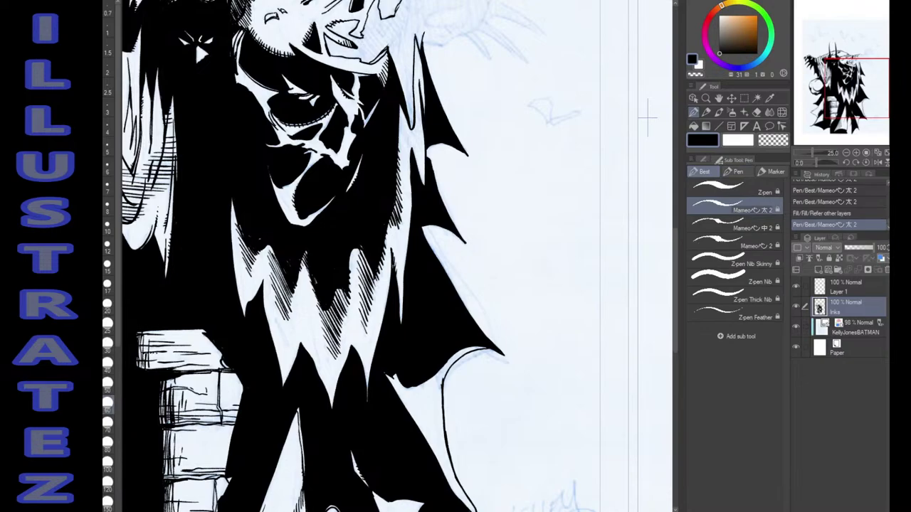
pyautogui.moveTo(410, 130)
pyautogui.mouseDown()
pyautogui.moveTo(420, 150)
pyautogui.moveTo(420, 122)
pyautogui.mouseUp()
pyautogui.moveTo(412, 96)
pyautogui.mouseDown()
pyautogui.moveTo(418, 110)
pyautogui.moveTo(415, 64)
pyautogui.mouseUp()
pyautogui.moveTo(419, 40); pyautogui.dragTo(414, 57)
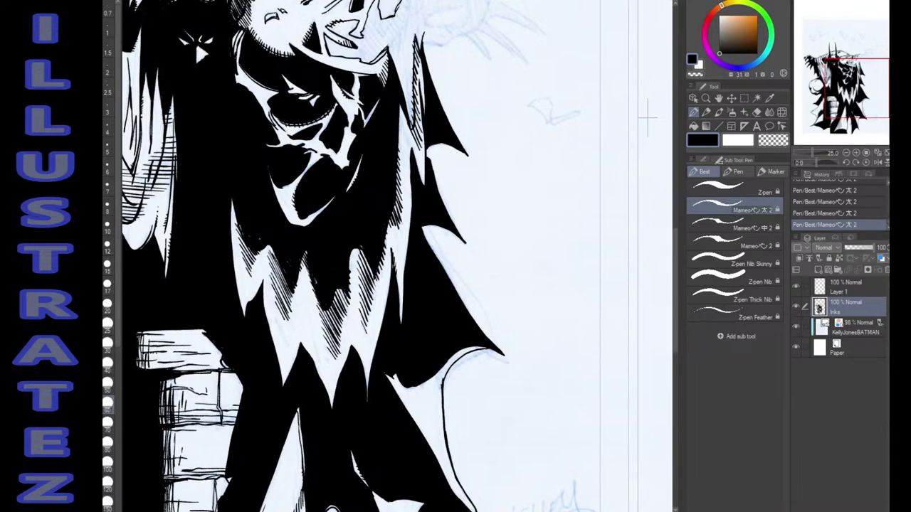
pyautogui.moveTo(404, 126)
pyautogui.mouseDown()
pyautogui.moveTo(404, 144)
pyautogui.moveTo(410, 128)
pyautogui.mouseUp()
pyautogui.moveTo(414, 92); pyautogui.dragTo(410, 121)
pyautogui.moveTo(413, 77); pyautogui.dragTo(410, 98)
pyautogui.moveTo(413, 89); pyautogui.dragTo(410, 104)
pyautogui.moveTo(412, 62); pyautogui.dragTo(407, 119)
pyautogui.moveTo(410, 100); pyautogui.dragTo(407, 118)
pyautogui.moveTo(412, 76)
pyautogui.mouseDown()
pyautogui.moveTo(408, 88)
pyautogui.moveTo(385, 79)
pyautogui.mouseUp()
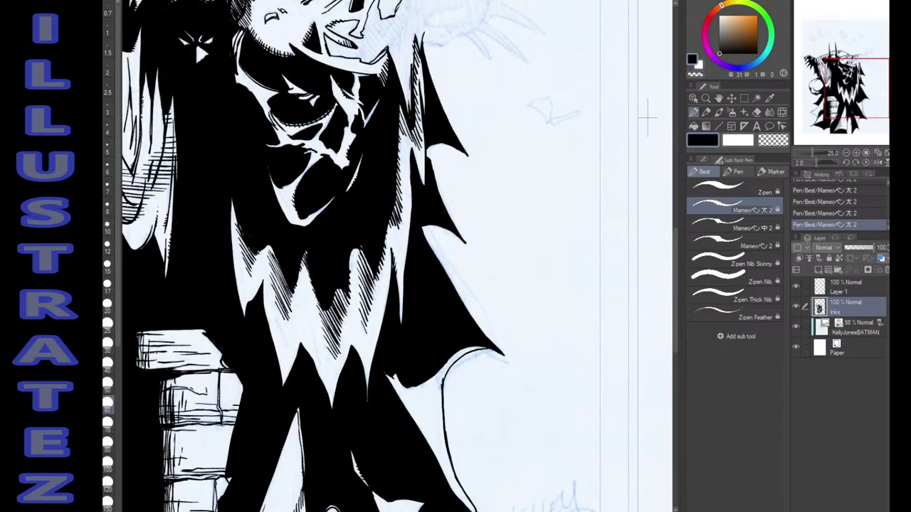
# Cut white hatch lines into the black edges of the torn cape, comparing them by undoing and redoing.
pyautogui.press('x')
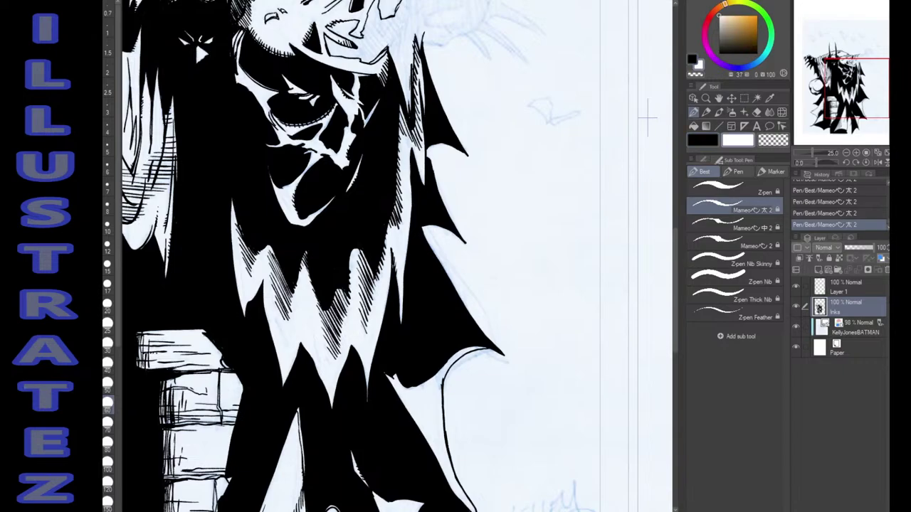
pyautogui.moveTo(328, 316)
pyautogui.mouseDown()
pyautogui.moveTo(320, 289)
pyautogui.moveTo(328, 301)
pyautogui.mouseUp()
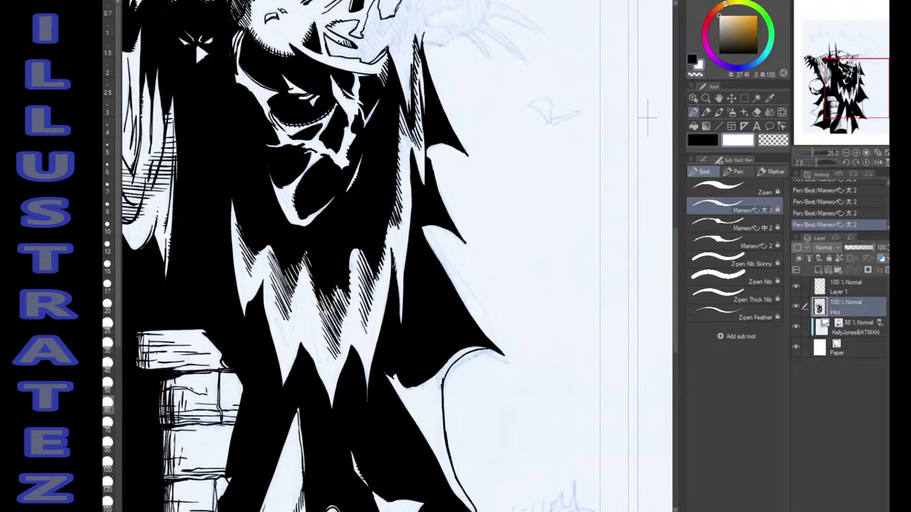
pyautogui.hotkey('ctrl', 'z')
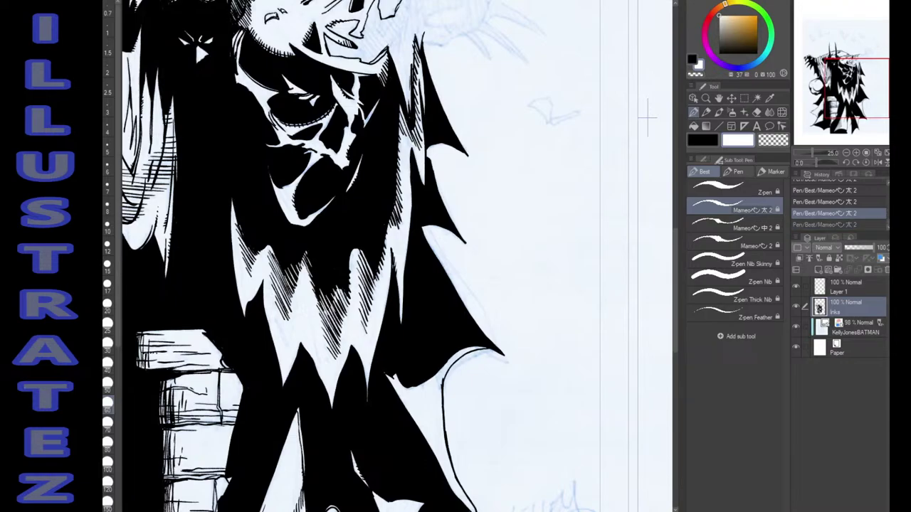
pyautogui.hotkey('ctrl', 'y')
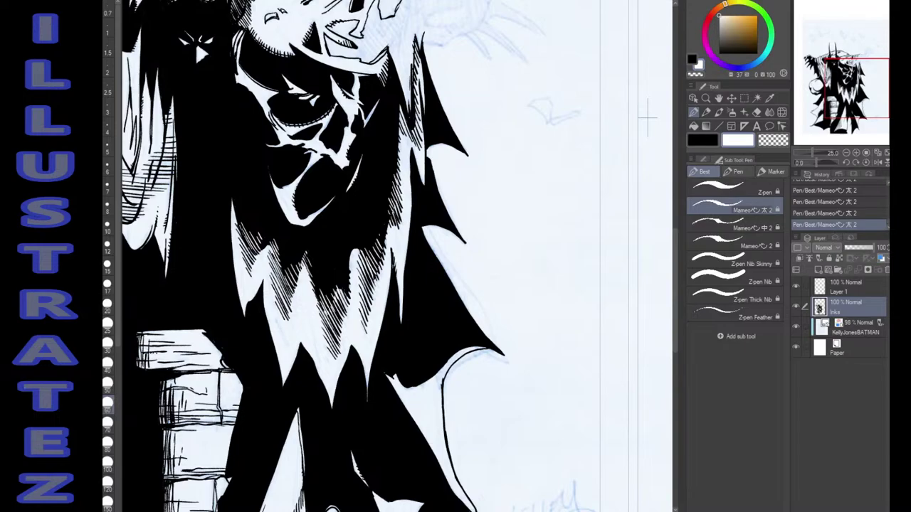
pyautogui.hotkey('ctrl', 'z')
pyautogui.hotkey('ctrl', 'z')
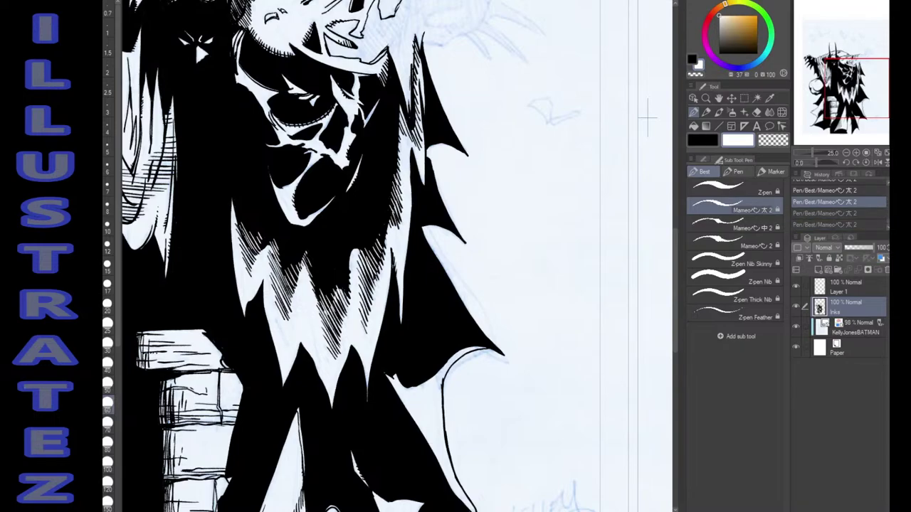
pyautogui.hotkey('ctrl', 'y')
pyautogui.hotkey('ctrl', 'y')
pyautogui.hotkey('ctrl', 'z')
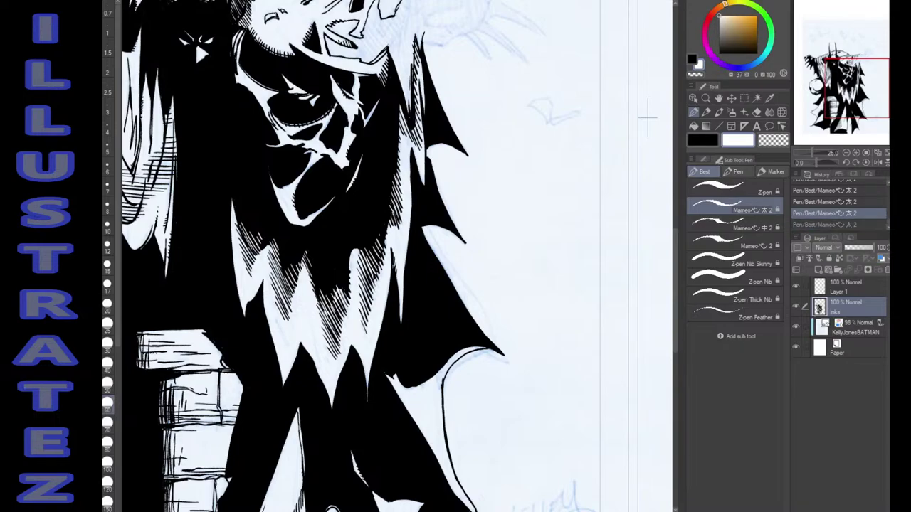
pyautogui.hotkey('ctrl', 'y')
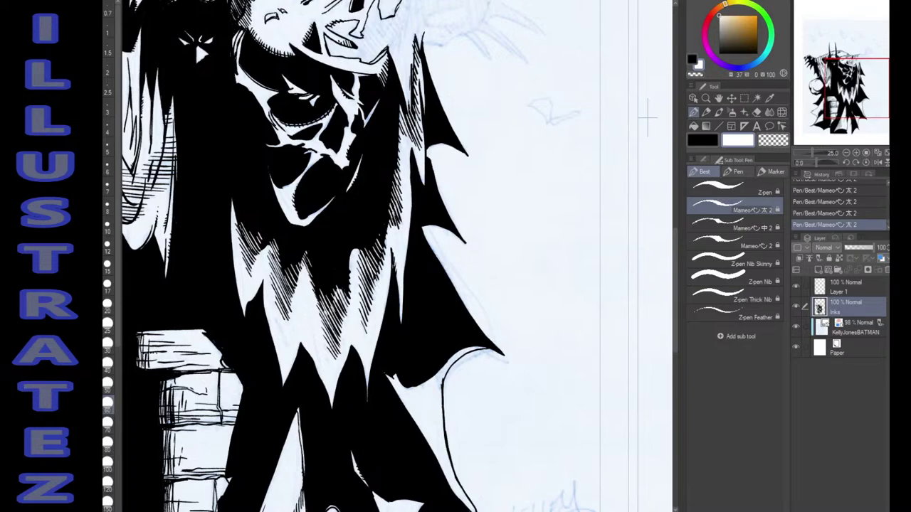
# Draw a white line along the slanted corner of the stone ledge to separate it from the black.
pyautogui.press('x')
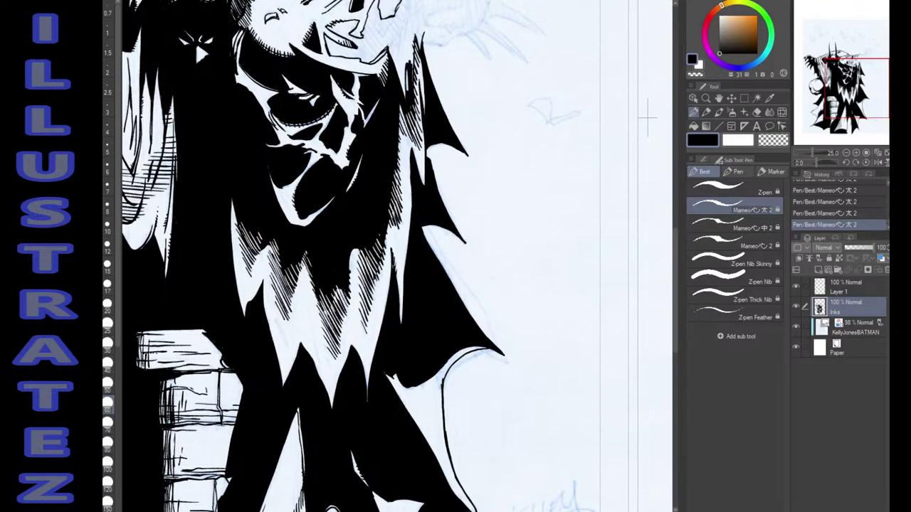
pyautogui.press('x')
pyautogui.moveTo(207, 330); pyautogui.dragTo(240, 370)
pyautogui.press('x')
# Hatch the scalloped underside of the large cape point in black, comparing the recent strokes by undoing and redoing them.
pyautogui.moveTo(440, 373); pyautogui.dragTo(436, 383)
pyautogui.hotkey('ctrl', 'z')
pyautogui.hotkey('ctrl', 'z')
pyautogui.hotkey('ctrl', 'z')
pyautogui.hotkey('ctrl', 'z')
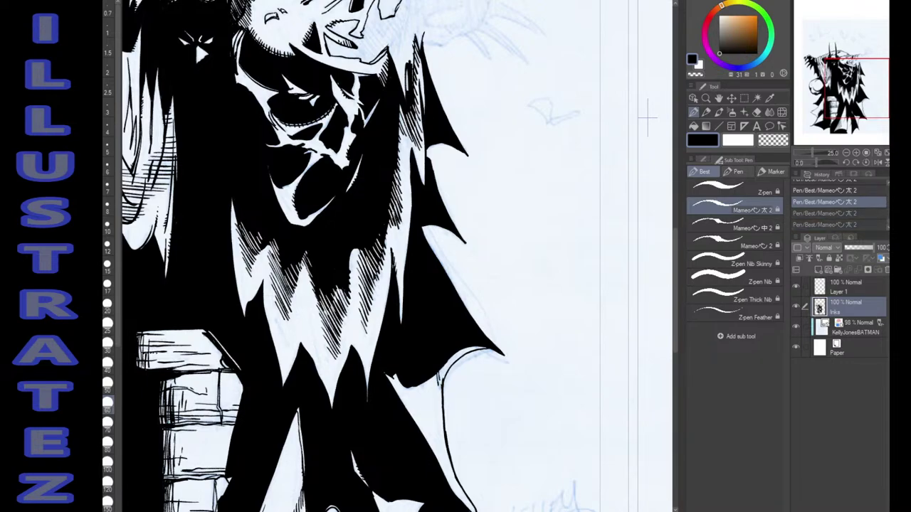
pyautogui.hotkey('ctrl', 'y')
pyautogui.hotkey('ctrl', 'y')
pyautogui.hotkey('ctrl', 'y')
pyautogui.hotkey('ctrl', 'y')
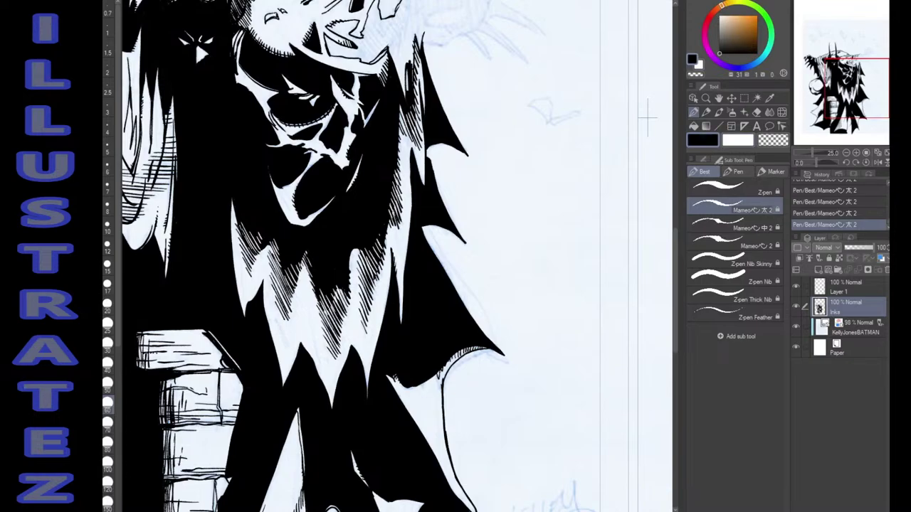
# Add short white hatch lines inside the black large cape point and the black cape area below it.
pyautogui.press('x')
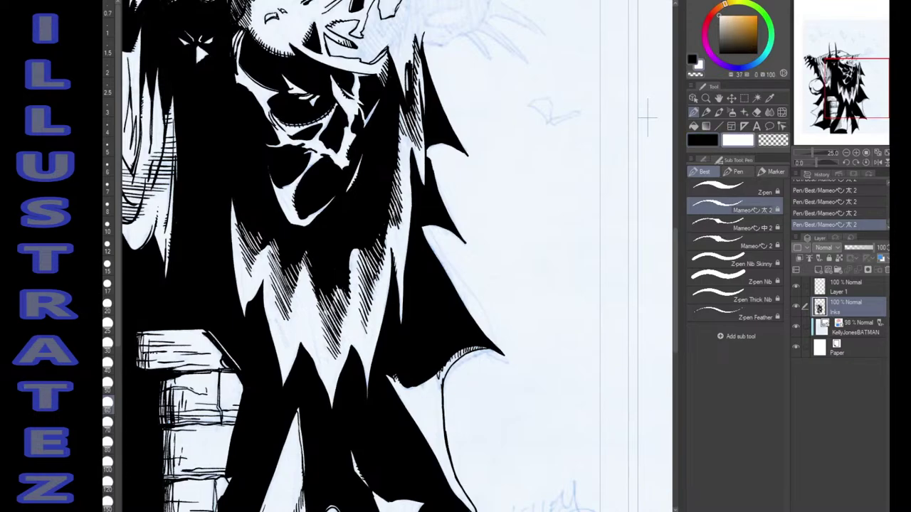
pyautogui.moveTo(425, 340)
pyautogui.mouseDown()
pyautogui.moveTo(431, 358)
pyautogui.moveTo(426, 339)
pyautogui.mouseUp()
pyautogui.moveTo(420, 323); pyautogui.dragTo(425, 334)
pyautogui.scroll(-5, 648, 117)
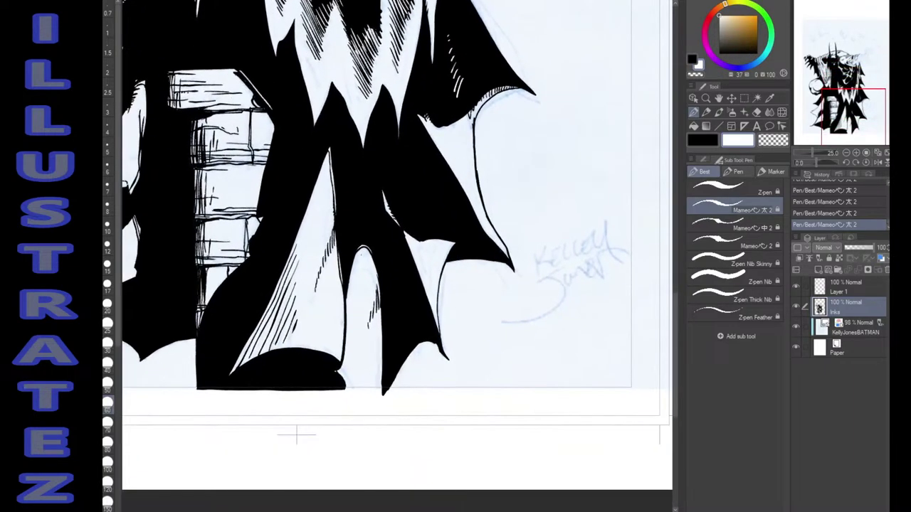
pyautogui.moveTo(379, 172); pyautogui.dragTo(382, 178)
# Add short black hatch marks along the curved lower cape edges near the signature.
pyautogui.press('x')
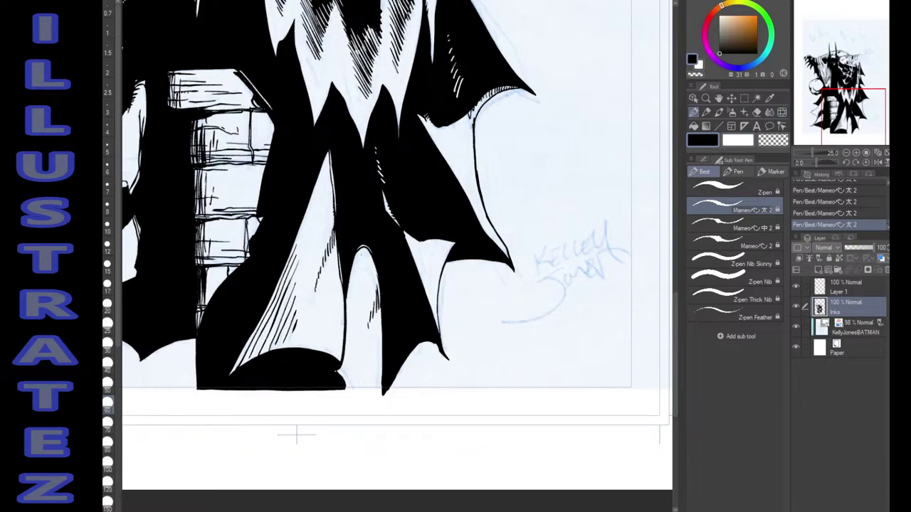
pyautogui.moveTo(409, 234); pyautogui.dragTo(407, 246)
pyautogui.moveTo(412, 236); pyautogui.dragTo(414, 255)
# Ink over the penciller's two-line signature and add the inker's signature beneath it.
pyautogui.moveTo(536, 249)
pyautogui.mouseDown()
pyautogui.moveTo(537, 272)
pyautogui.moveTo(559, 256)
pyautogui.mouseUp()
pyautogui.moveTo(552, 267)
pyautogui.mouseDown()
pyautogui.moveTo(591, 253)
pyautogui.moveTo(607, 221)
pyautogui.moveTo(612, 258)
pyautogui.moveTo(630, 260)
pyautogui.moveTo(595, 253)
pyautogui.mouseUp()
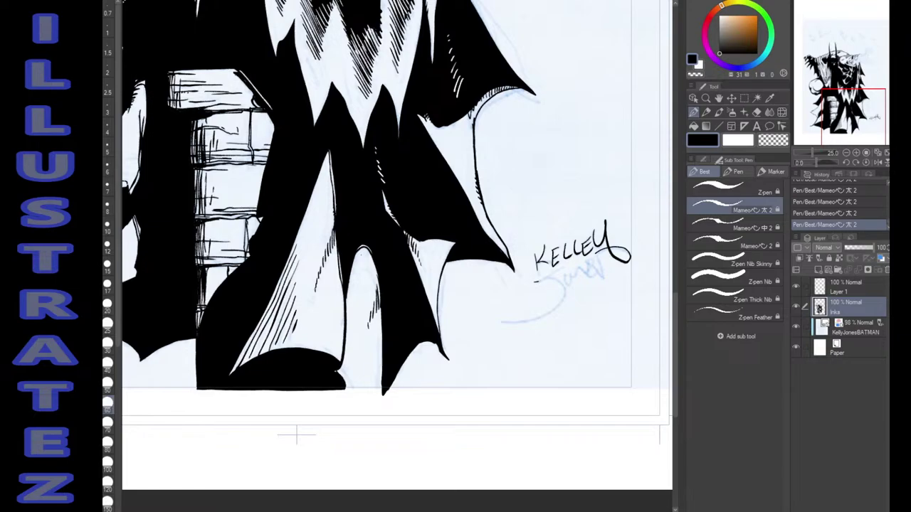
pyautogui.moveTo(536, 282)
pyautogui.mouseDown()
pyautogui.moveTo(562, 272)
pyautogui.moveTo(563, 294)
pyautogui.moveTo(539, 315)
pyautogui.moveTo(500, 322)
pyautogui.mouseUp()
pyautogui.moveTo(572, 276)
pyautogui.mouseDown()
pyautogui.moveTo(582, 265)
pyautogui.moveTo(591, 278)
pyautogui.mouseUp()
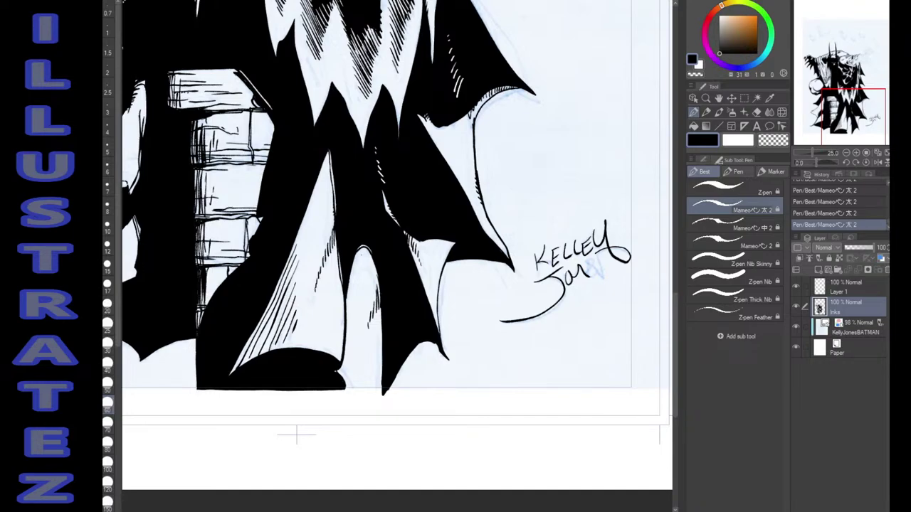
pyautogui.moveTo(587, 271)
pyautogui.mouseDown()
pyautogui.moveTo(594, 259)
pyautogui.moveTo(597, 274)
pyautogui.moveTo(588, 274)
pyautogui.moveTo(603, 277)
pyautogui.moveTo(603, 248)
pyautogui.mouseUp()
pyautogui.moveTo(566, 302)
pyautogui.mouseDown()
pyautogui.moveTo(565, 326)
pyautogui.moveTo(573, 302)
pyautogui.moveTo(564, 324)
pyautogui.moveTo(580, 307)
pyautogui.moveTo(578, 326)
pyautogui.moveTo(597, 303)
pyautogui.mouseUp()
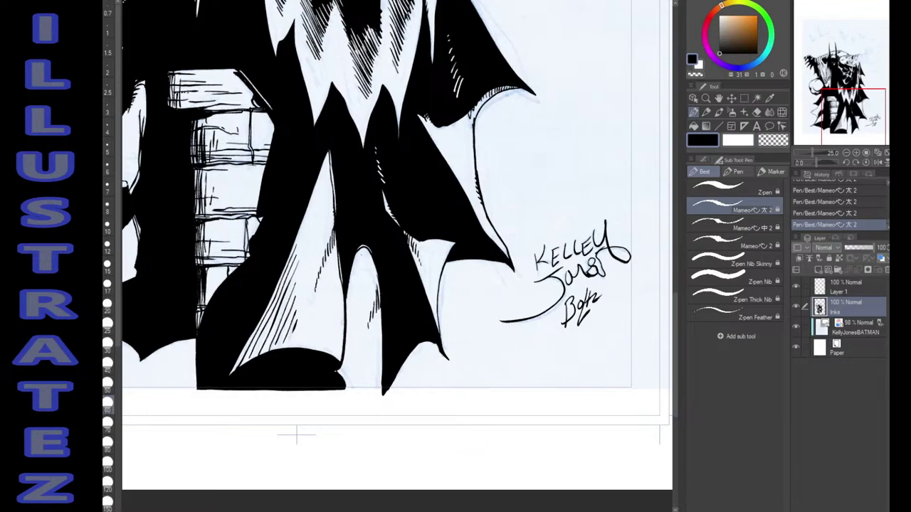
# Add small white highlight strokes to the black folds beside the cowl and on the shoulder.
pyautogui.moveTo(320, 107)
pyautogui.mouseDown()
pyautogui.moveTo(430, 320)
pyautogui.moveTo(555, 486)
pyautogui.mouseUp()
pyautogui.scroll(5, 149, 238)
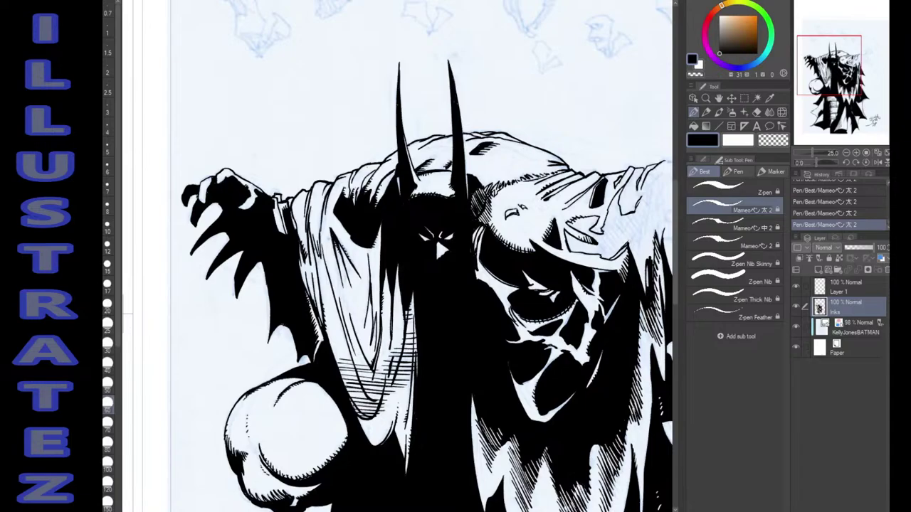
pyautogui.press('x')
pyautogui.moveTo(398, 256); pyautogui.dragTo(398, 270)
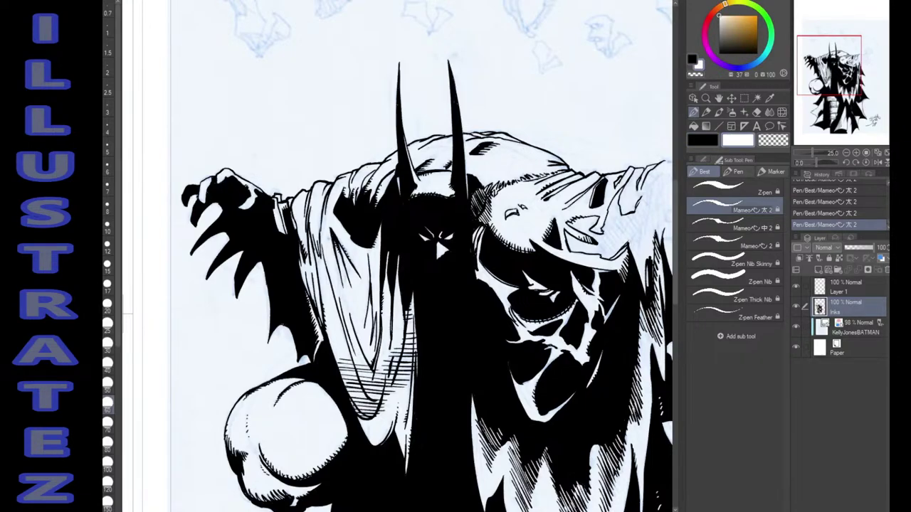
pyautogui.moveTo(359, 192)
pyautogui.mouseDown()
pyautogui.moveTo(357, 210)
pyautogui.moveTo(368, 211)
pyautogui.mouseUp()
pyautogui.moveTo(399, 163); pyautogui.dragTo(398, 173)
# Add small black hatch marks on the shoulder and the lower point of the hanging drape, undoing the last two strokes.
pyautogui.press('x')
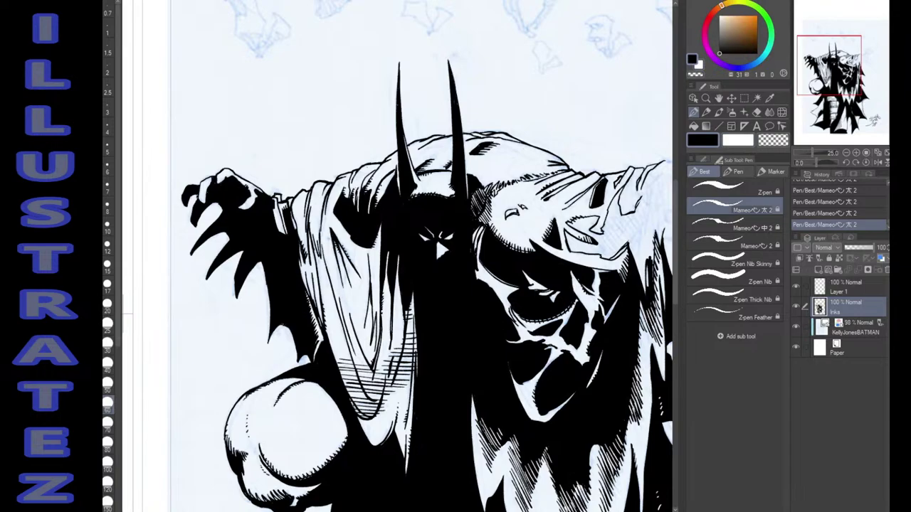
pyautogui.moveTo(399, 168); pyautogui.dragTo(399, 179)
pyautogui.press('x')
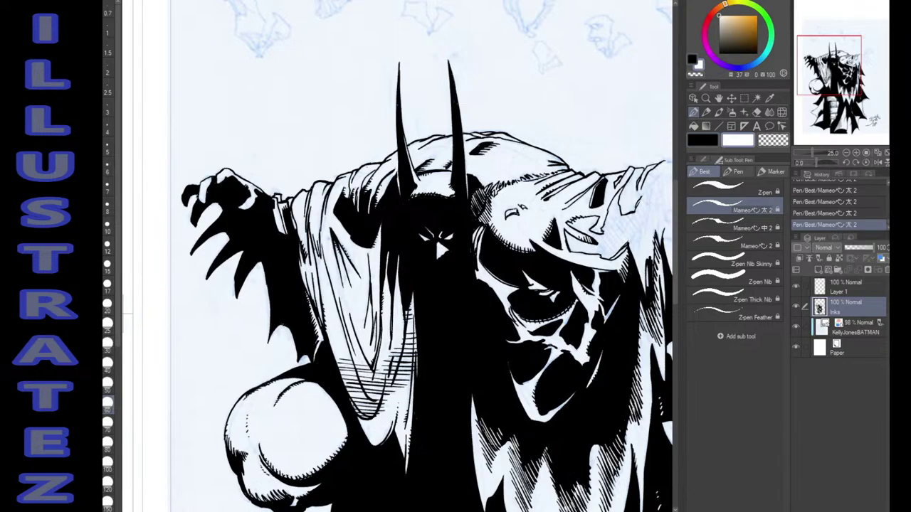
pyautogui.press('x')
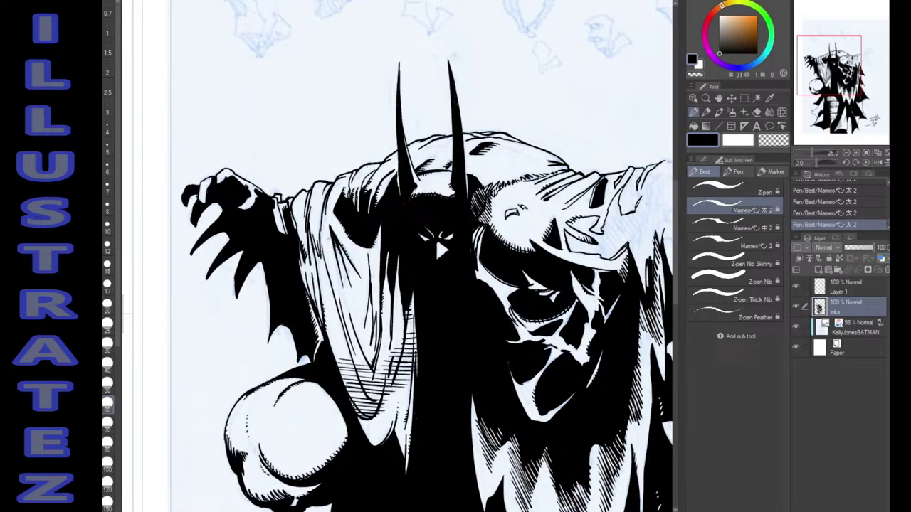
pyautogui.moveTo(402, 435); pyautogui.dragTo(403, 453)
pyautogui.moveTo(511, 305)
pyautogui.mouseDown()
pyautogui.moveTo(521, 326)
pyautogui.moveTo(508, 312)
pyautogui.mouseUp()
pyautogui.hotkey('ctrl', 'z')
pyautogui.hotkey('ctrl', 'z')
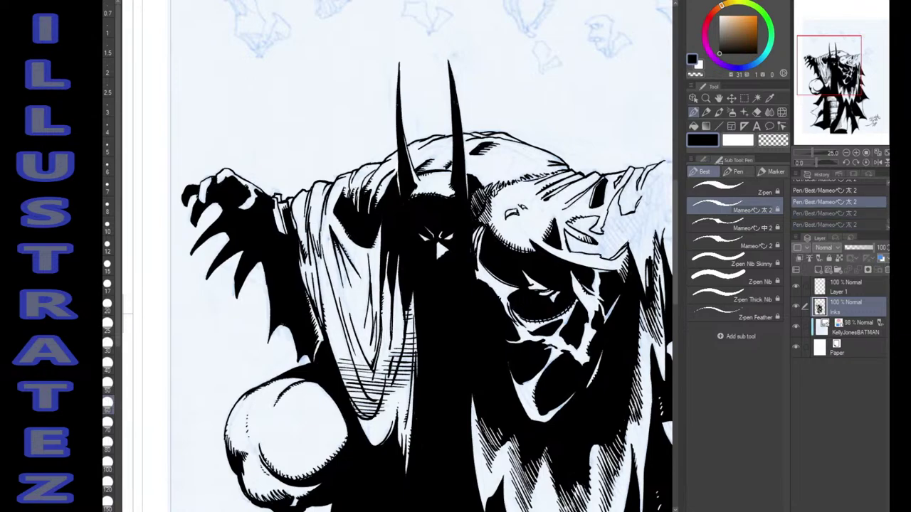
# Restore the two undone hatch strokes and add a short black stroke in the shadow beside the cowl.
pyautogui.hotkey('ctrl', 'y')
pyautogui.hotkey('ctrl', 'y')
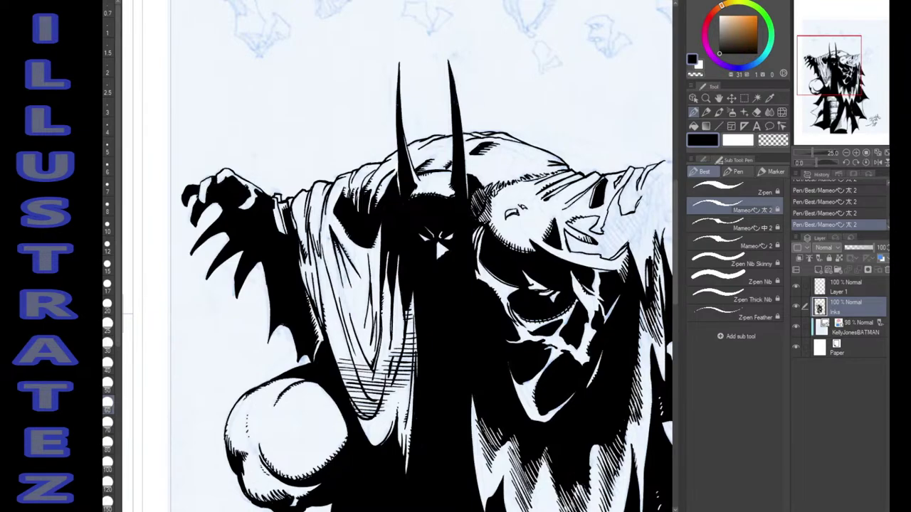
pyautogui.moveTo(491, 191); pyautogui.dragTo(496, 185)
# Ink the outstretched arm's torn sleeve edge, upper forearm contour and first fingers, plus the forearm highlight shape and lower edge.
pyautogui.moveTo(829, 65)
pyautogui.mouseDown()
pyautogui.moveTo(841, 77)
pyautogui.moveTo(842, 65)
pyautogui.mouseUp()
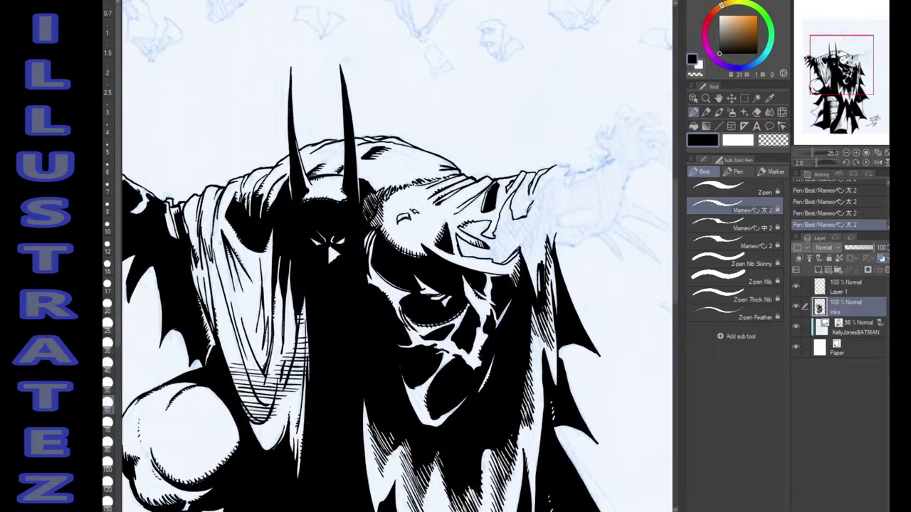
pyautogui.moveTo(539, 201)
pyautogui.mouseDown()
pyautogui.moveTo(534, 208)
pyautogui.moveTo(568, 166)
pyautogui.moveTo(577, 174)
pyautogui.moveTo(575, 185)
pyautogui.moveTo(565, 180)
pyautogui.moveTo(571, 186)
pyautogui.moveTo(600, 165)
pyautogui.moveTo(609, 156)
pyautogui.moveTo(597, 138)
pyautogui.moveTo(604, 147)
pyautogui.moveTo(621, 109)
pyautogui.moveTo(635, 112)
pyautogui.moveTo(622, 121)
pyautogui.mouseUp()
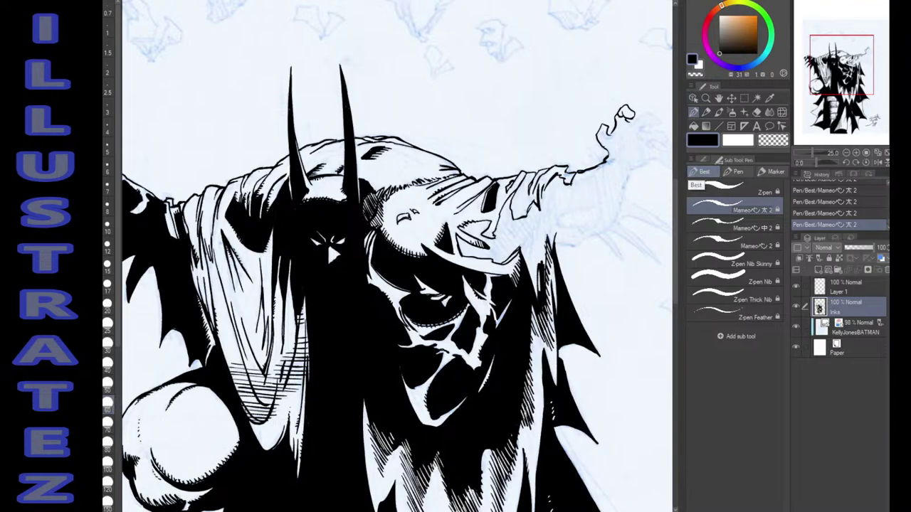
pyautogui.moveTo(572, 212)
pyautogui.mouseDown()
pyautogui.moveTo(558, 228)
pyautogui.moveTo(585, 227)
pyautogui.moveTo(602, 205)
pyautogui.moveTo(588, 229)
pyautogui.mouseUp()
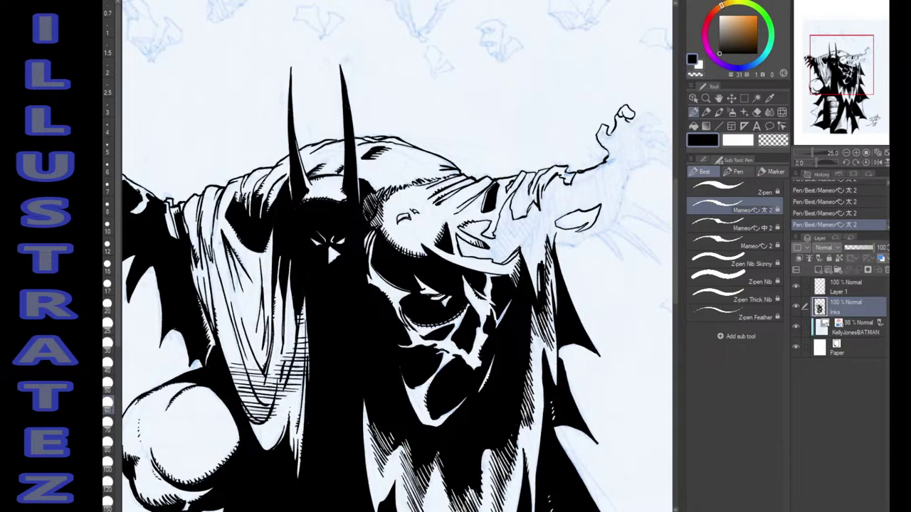
pyautogui.moveTo(558, 247); pyautogui.dragTo(599, 234)
# Rotate the canvas and ink the outlines of the three curved gauntlet spikes under the outstretched forearm.
pyautogui.moveTo(427, 285); pyautogui.dragTo(409, 240)
pyautogui.scroll(1, 396, 256)
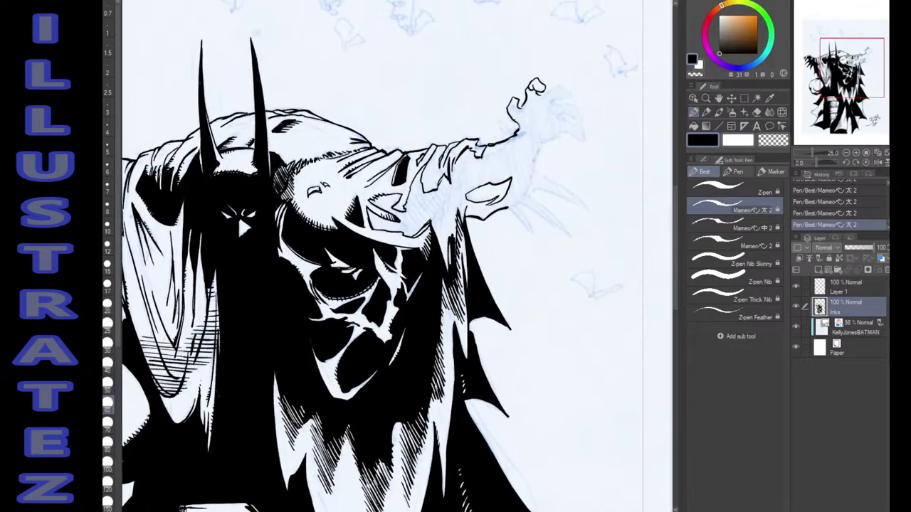
pyautogui.press('r')
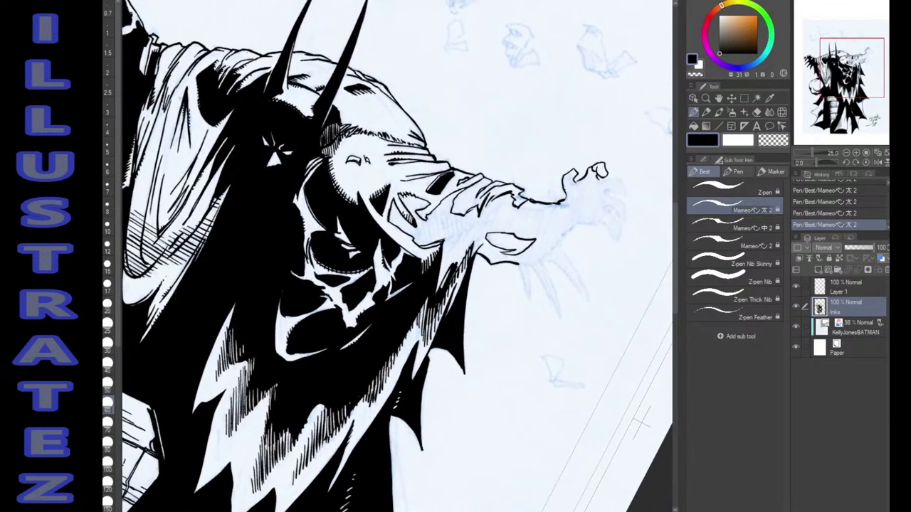
pyautogui.moveTo(517, 277)
pyautogui.mouseDown()
pyautogui.moveTo(473, 219)
pyautogui.moveTo(479, 253)
pyautogui.mouseUp()
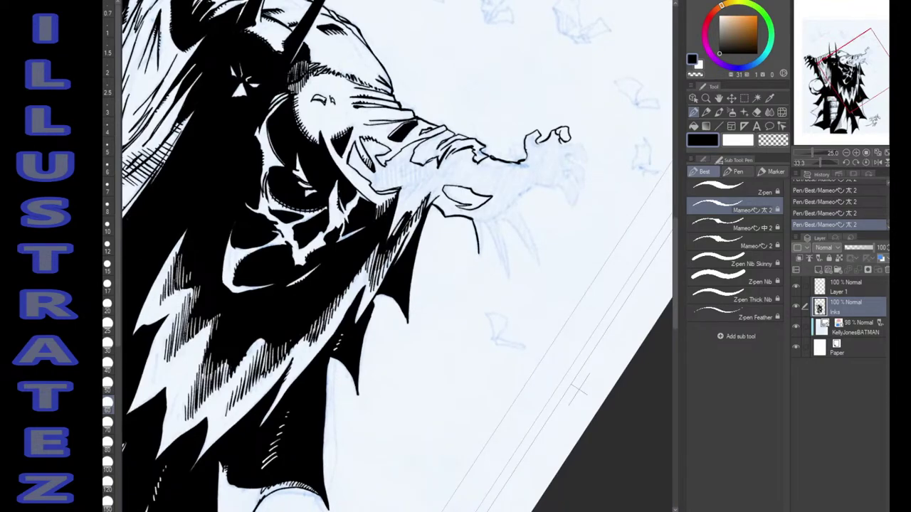
pyautogui.moveTo(479, 222); pyautogui.dragTo(481, 255)
pyautogui.moveTo(484, 223); pyautogui.dragTo(508, 278)
pyautogui.moveTo(496, 219); pyautogui.dragTo(509, 279)
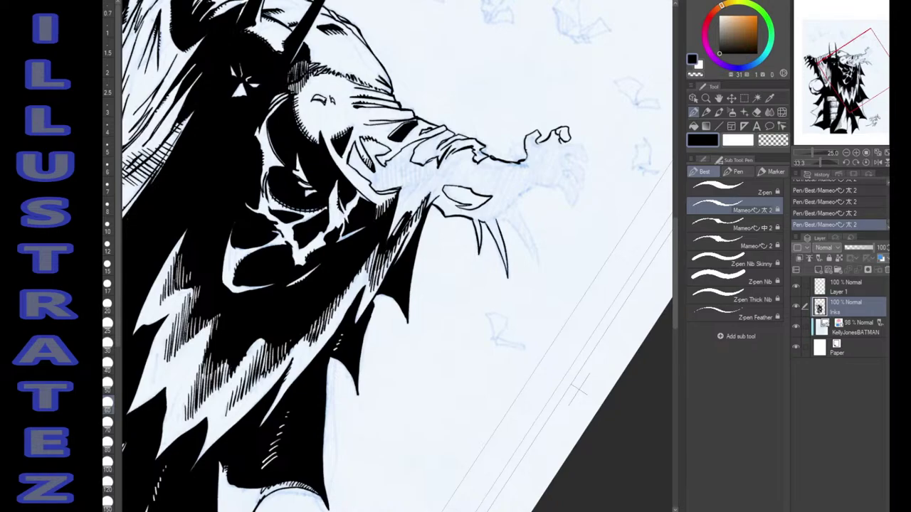
pyautogui.moveTo(498, 218)
pyautogui.mouseDown()
pyautogui.moveTo(512, 224)
pyautogui.moveTo(539, 270)
pyautogui.mouseUp()
pyautogui.moveTo(516, 201); pyautogui.dragTo(540, 275)
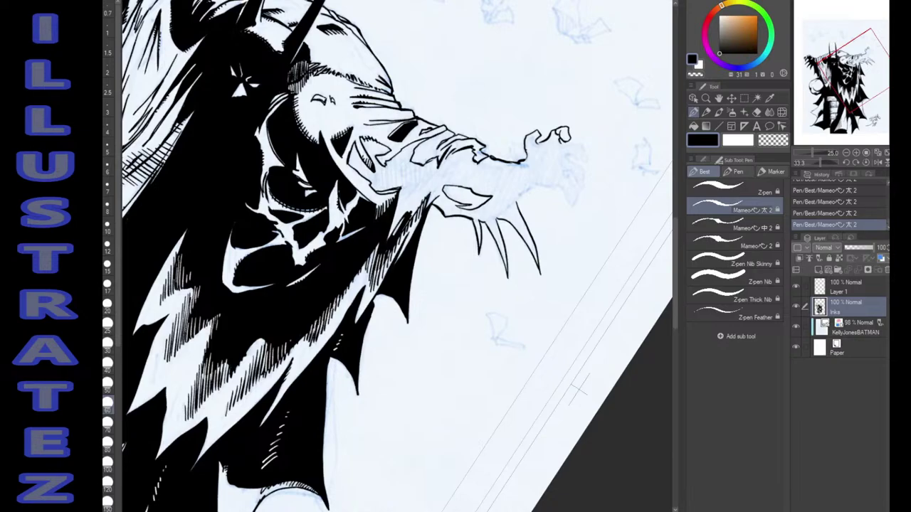
# Ink the wrist creases, lower palm edge and remaining clawed fingers of the outstretched hand.
pyautogui.moveTo(518, 196); pyautogui.dragTo(538, 182)
pyautogui.moveTo(528, 155); pyautogui.dragTo(523, 168)
pyautogui.press('x')
pyautogui.press('x')
pyautogui.moveTo(427, 235); pyautogui.dragTo(358, 325)
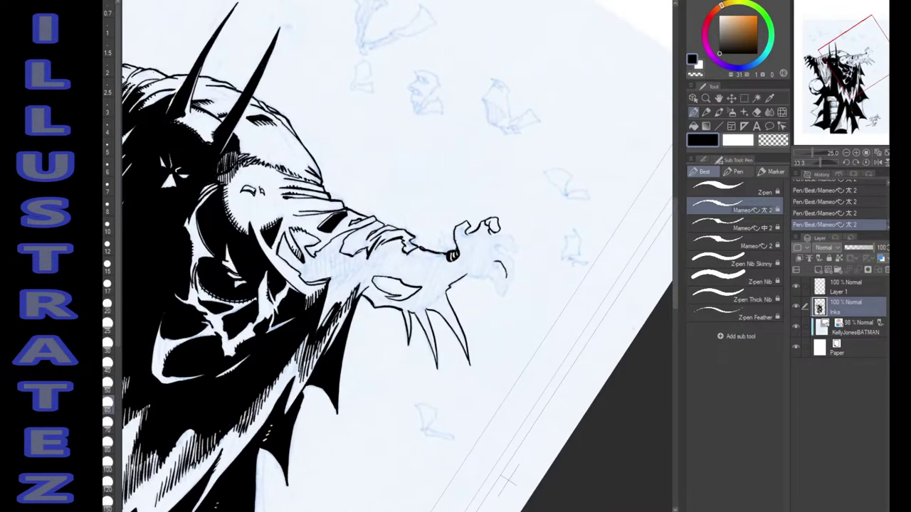
pyautogui.moveTo(512, 279); pyautogui.dragTo(514, 260)
pyautogui.moveTo(510, 236); pyautogui.dragTo(516, 250)
pyautogui.moveTo(496, 265)
pyautogui.mouseDown()
pyautogui.moveTo(505, 293)
pyautogui.moveTo(485, 279)
pyautogui.mouseUp()
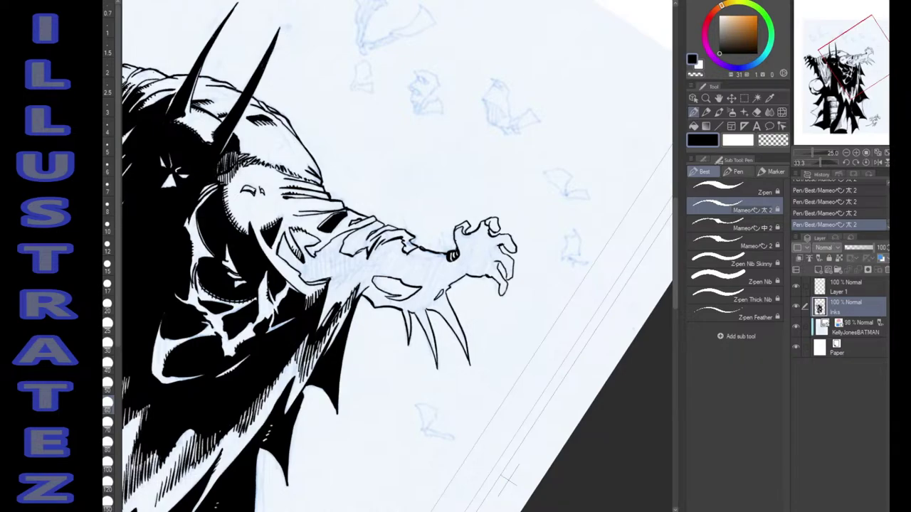
# Add short black hatch strokes inside the forearm highlight and ink the fold lines between the sleeve and cape.
pyautogui.moveTo(375, 279); pyautogui.dragTo(383, 295)
pyautogui.moveTo(342, 253); pyautogui.dragTo(350, 250)
pyautogui.moveTo(359, 264); pyautogui.dragTo(334, 294)
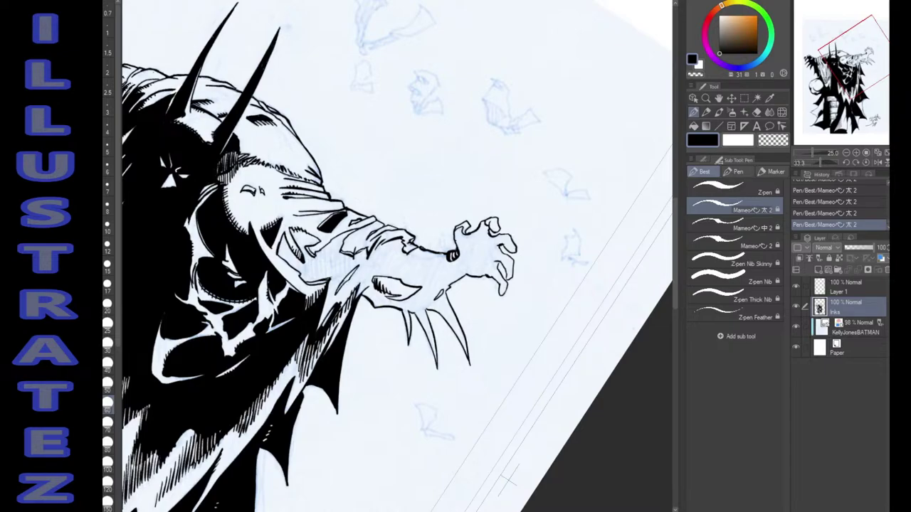
pyautogui.moveTo(373, 257)
pyautogui.mouseDown()
pyautogui.moveTo(363, 271)
pyautogui.moveTo(368, 264)
pyautogui.mouseUp()
pyautogui.moveTo(369, 263); pyautogui.dragTo(359, 275)
# Close gaps in the outstretched arm's outline with small pen strokes, undoing each trial black fill.
pyautogui.press('g')
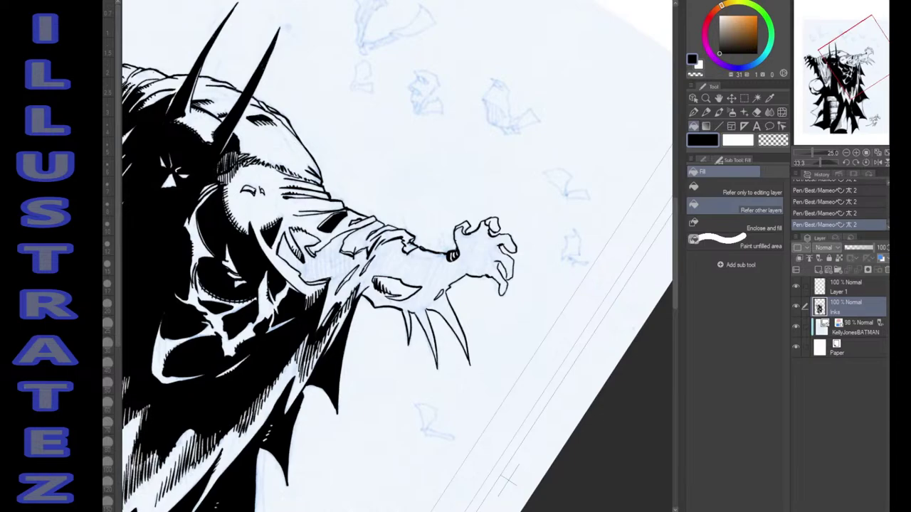
pyautogui.click(427, 271)
pyautogui.hotkey('ctrl', 'z')
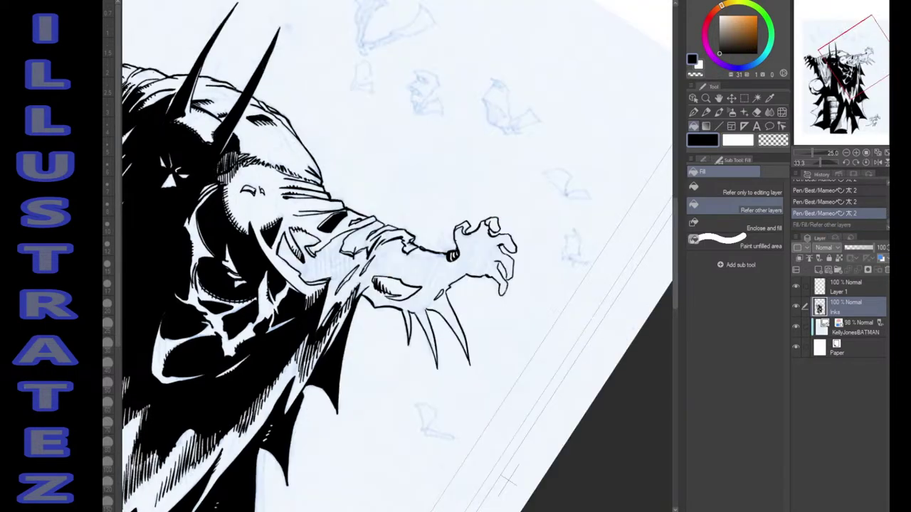
pyautogui.press('p')
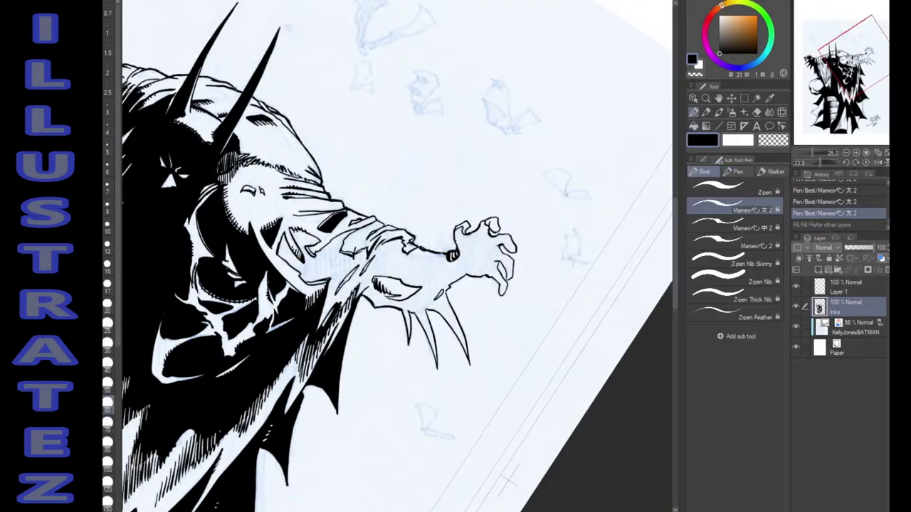
pyautogui.moveTo(375, 240); pyautogui.dragTo(379, 250)
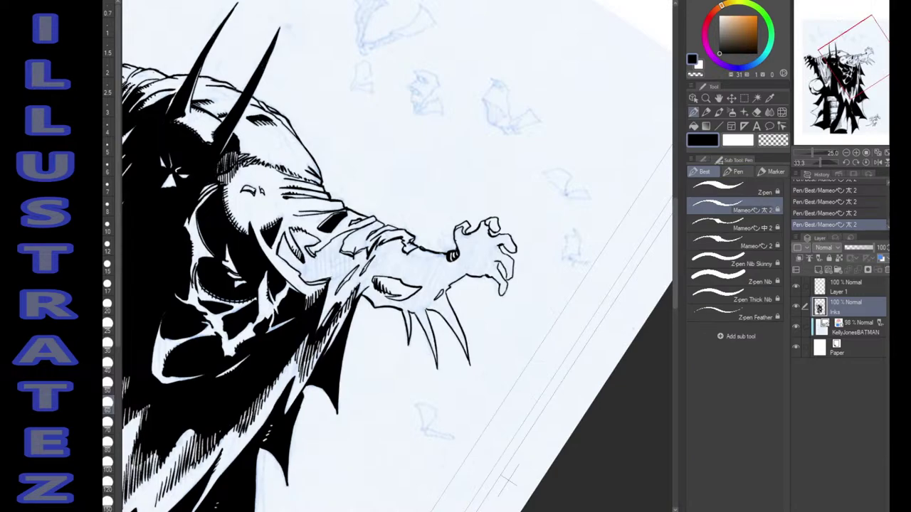
pyautogui.press('g')
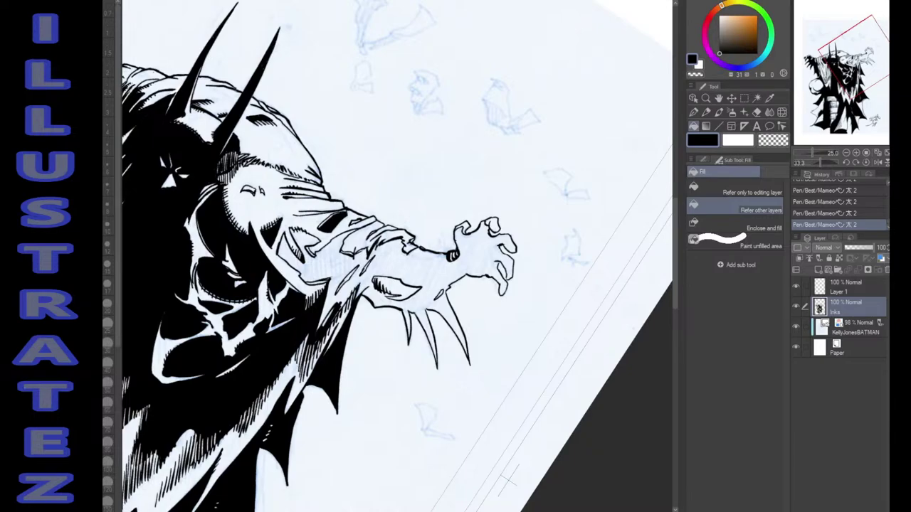
pyautogui.click(427, 271)
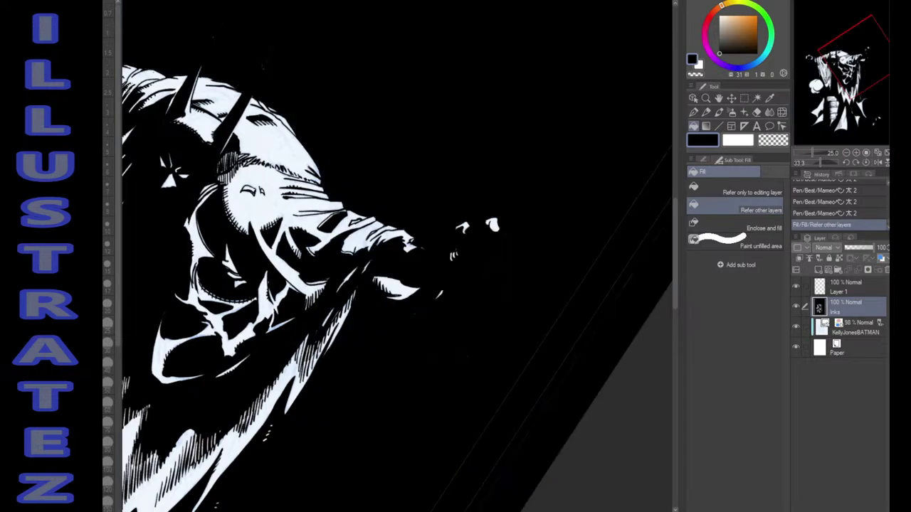
pyautogui.hotkey('ctrl', 'z')
pyautogui.press('p')
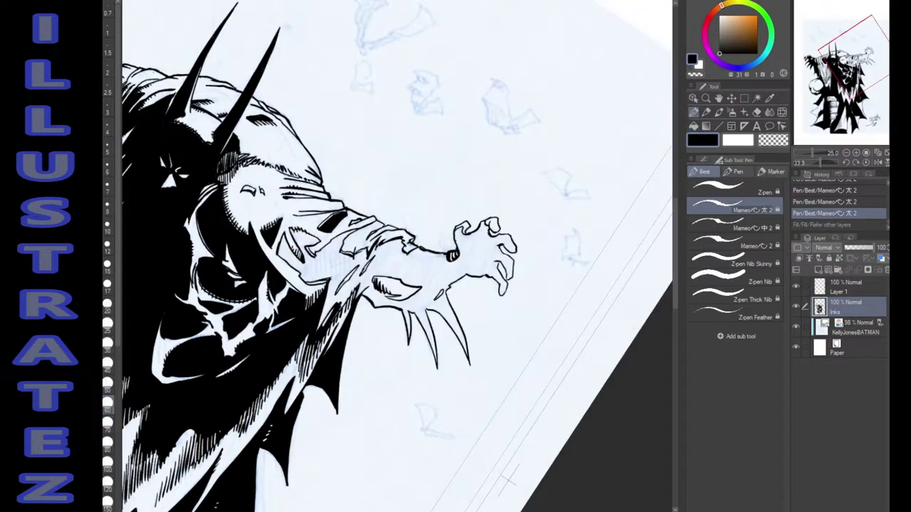
pyautogui.moveTo(452, 256); pyautogui.dragTo(453, 255)
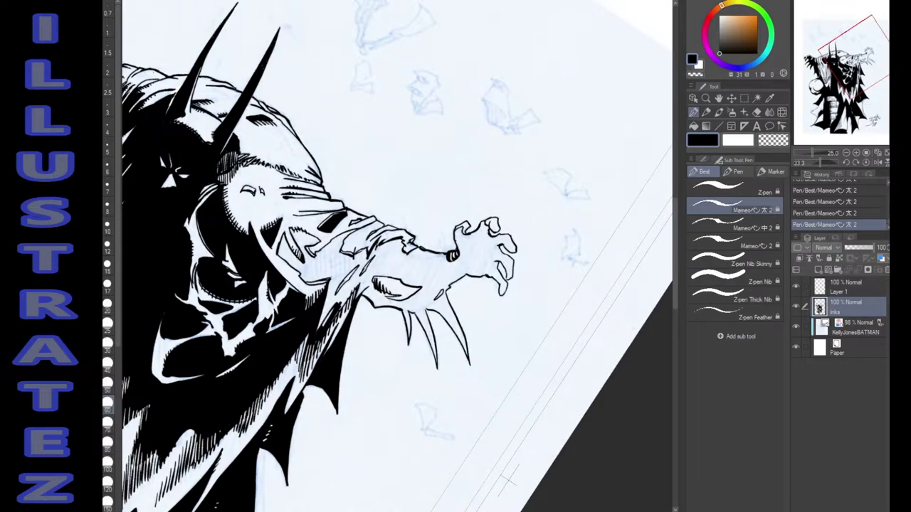
pyautogui.press('g')
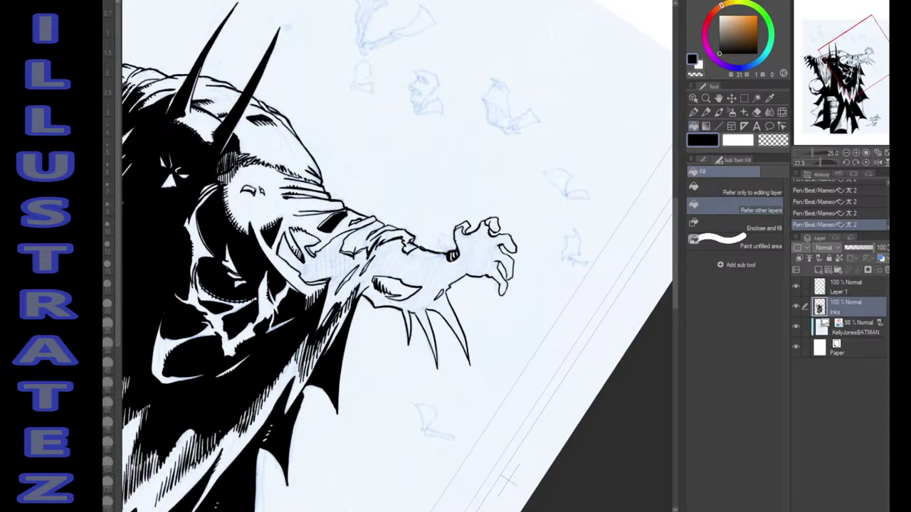
pyautogui.click(452, 256)
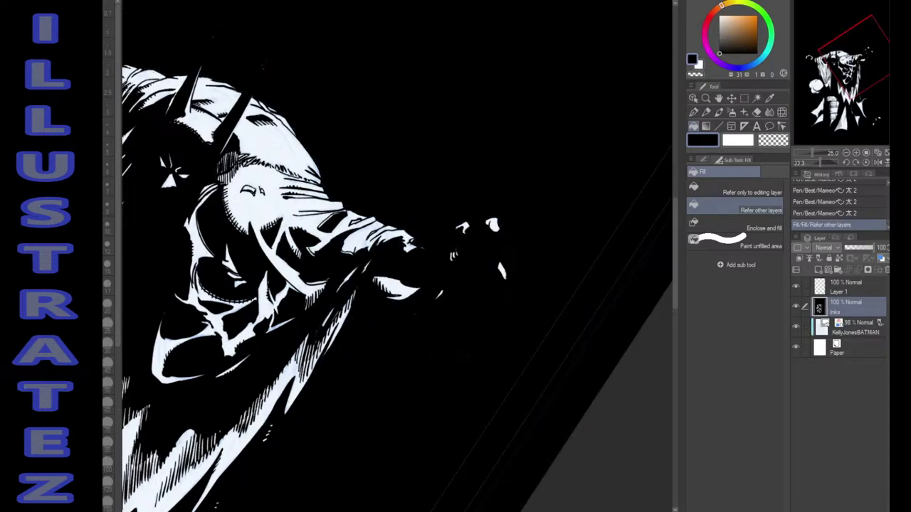
pyautogui.hotkey('ctrl', 'z')
# Add a closing stroke at the wrist and fill the outstretched forearm, spikes and hand with black.
pyautogui.press('p')
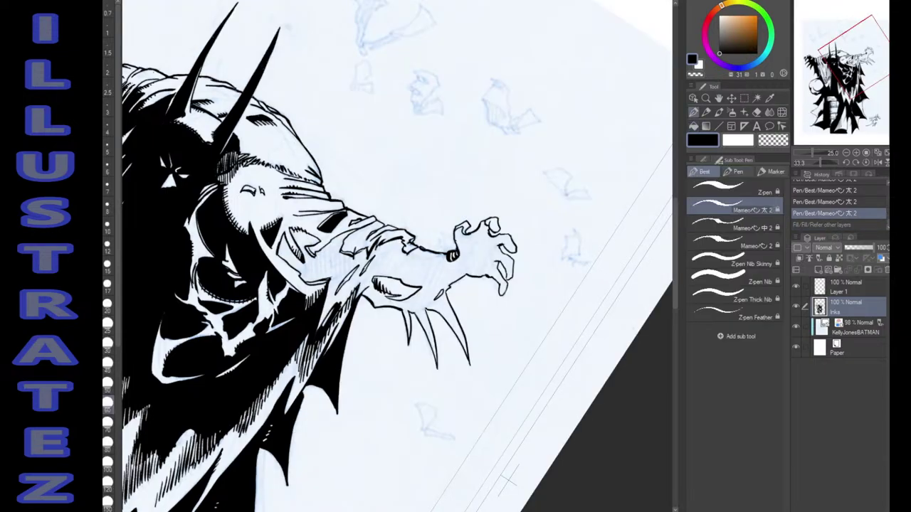
pyautogui.click(452, 255)
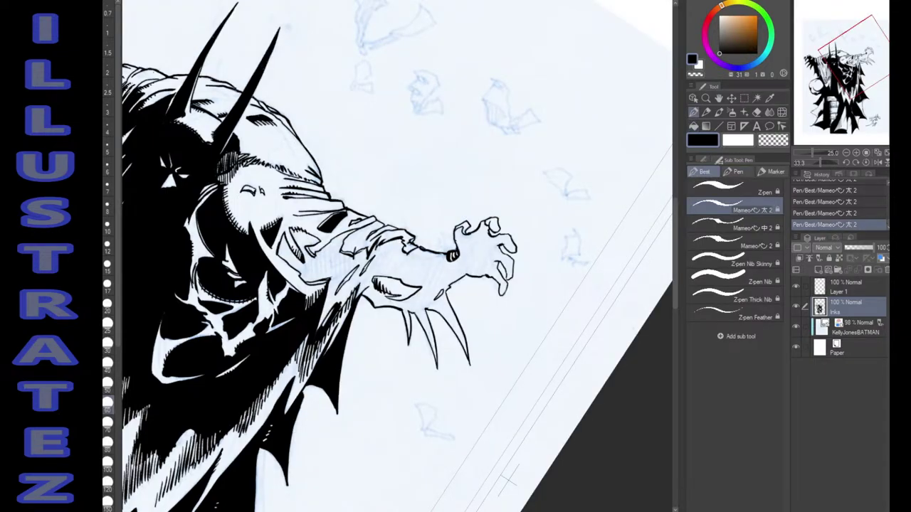
pyautogui.press('g')
pyautogui.click(451, 256)
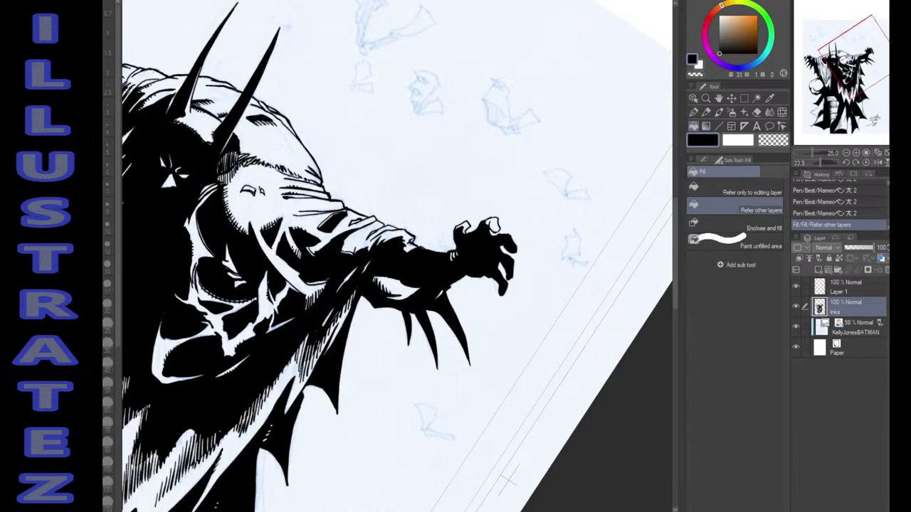
# Touch up the wrist of the blackened arm with small pen strokes, undoing and redoing them to compare.
pyautogui.press('p')
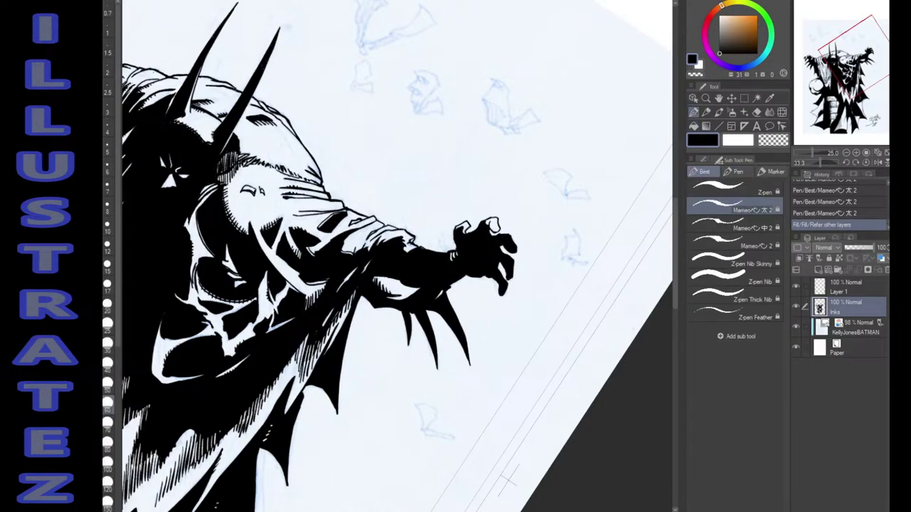
pyautogui.click(453, 255)
pyautogui.click(453, 255)
pyautogui.hotkey('ctrl', 'y')
pyautogui.hotkey('ctrl', 'z')
pyautogui.hotkey('ctrl', 'z')
pyautogui.hotkey('ctrl', 'z')
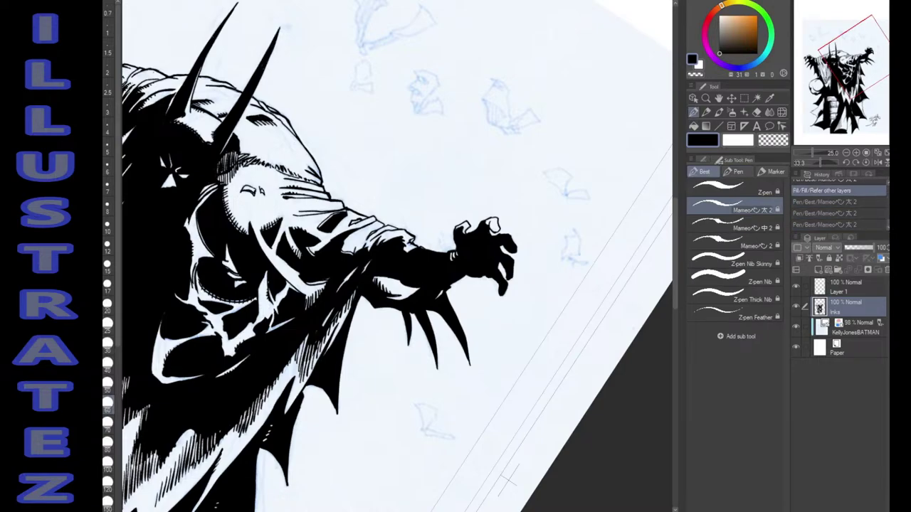
pyautogui.hotkey('ctrl', 'y')
pyautogui.hotkey('ctrl', 'y')
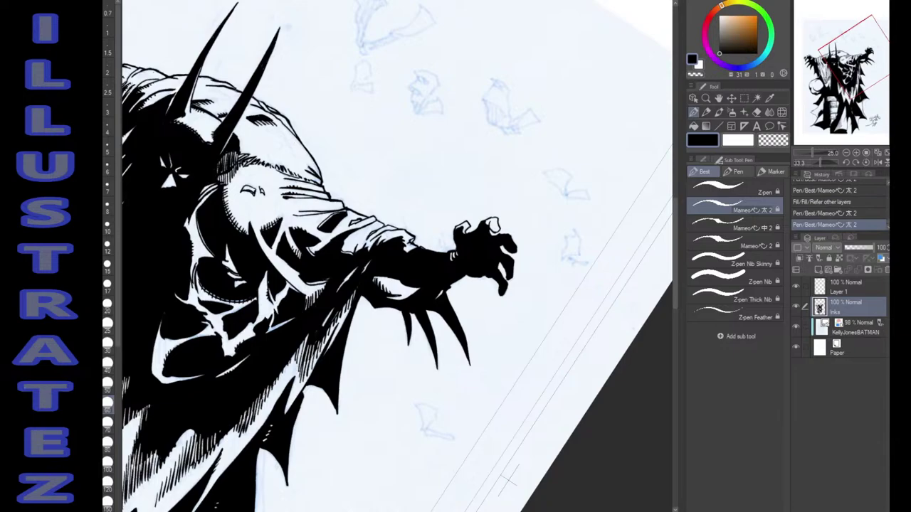
pyautogui.hotkey('ctrl', 'y')
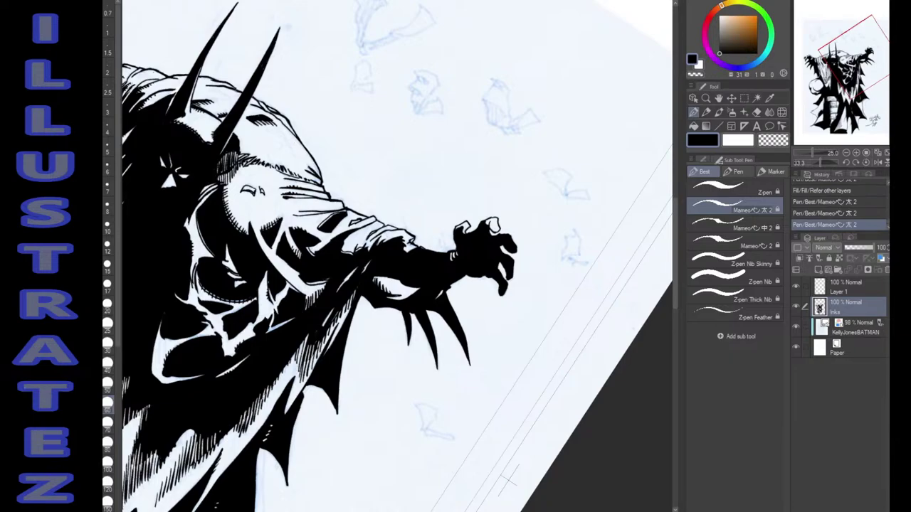
pyautogui.hotkey('ctrl', 'y')
pyautogui.hotkey('ctrl', 'y')
# Undo the last pen stroke and straighten the canvas rotation to check the whole figure.
pyautogui.moveTo(509, 481)
pyautogui.mouseDown()
pyautogui.moveTo(586, 419)
pyautogui.moveTo(622, 361)
pyautogui.moveTo(601, 401)
pyautogui.moveTo(636, 402)
pyautogui.mouseUp()
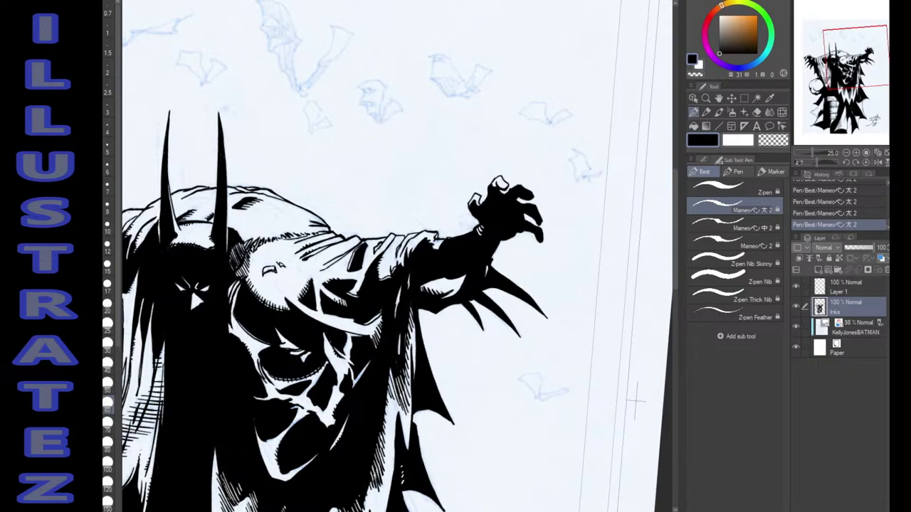
pyautogui.moveTo(635, 402); pyautogui.dragTo(817, 252)
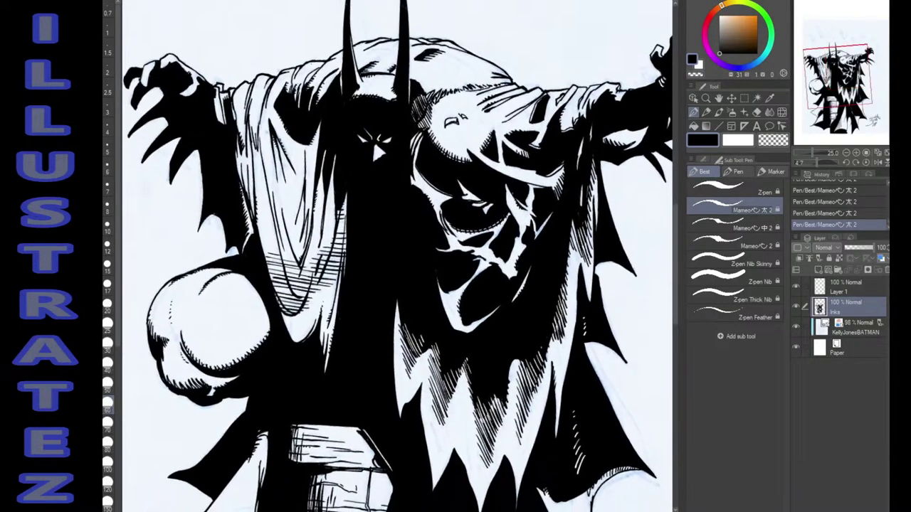
pyautogui.hotkey('ctrl', 'z')
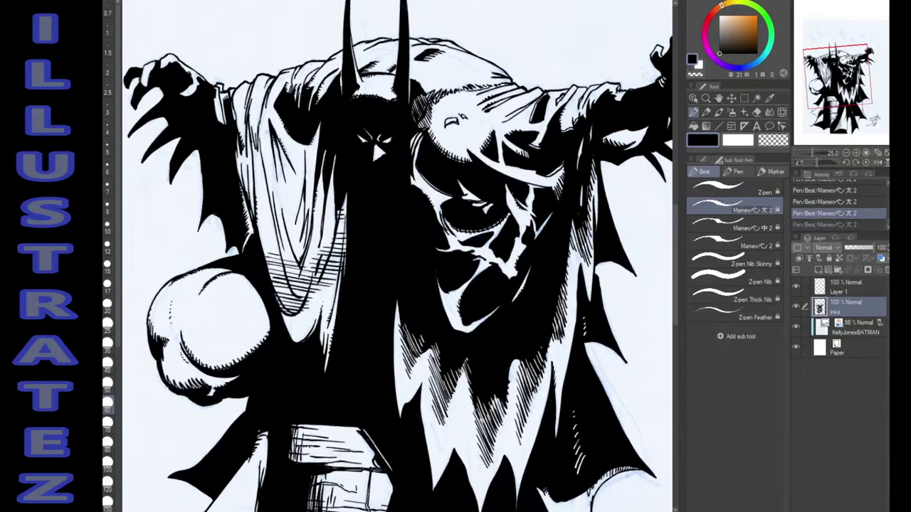
pyautogui.hotkey('shift', 'space')
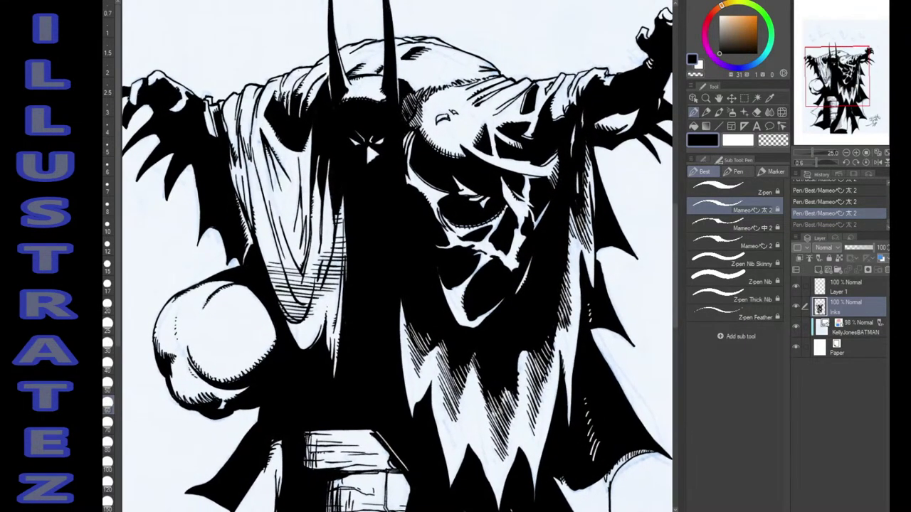
pyautogui.moveTo(397, 285); pyautogui.dragTo(419, 155)
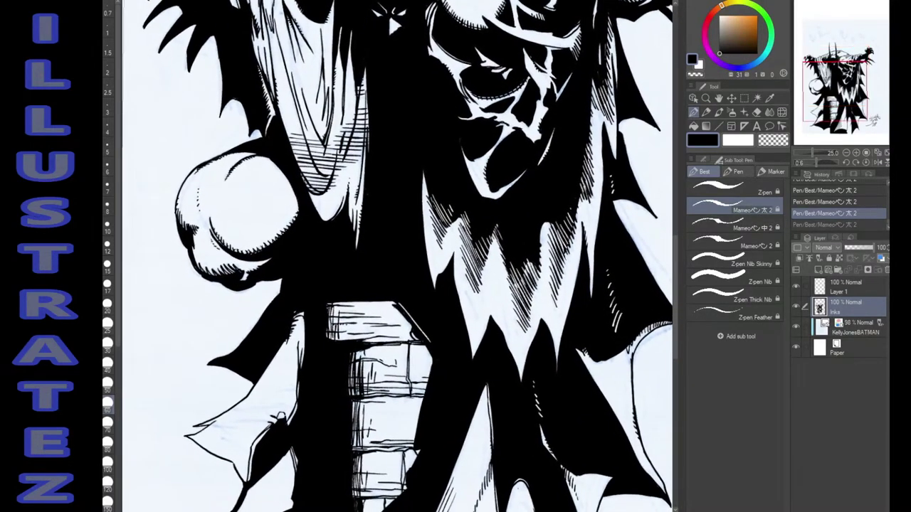
pyautogui.scroll(6, 397, 257)
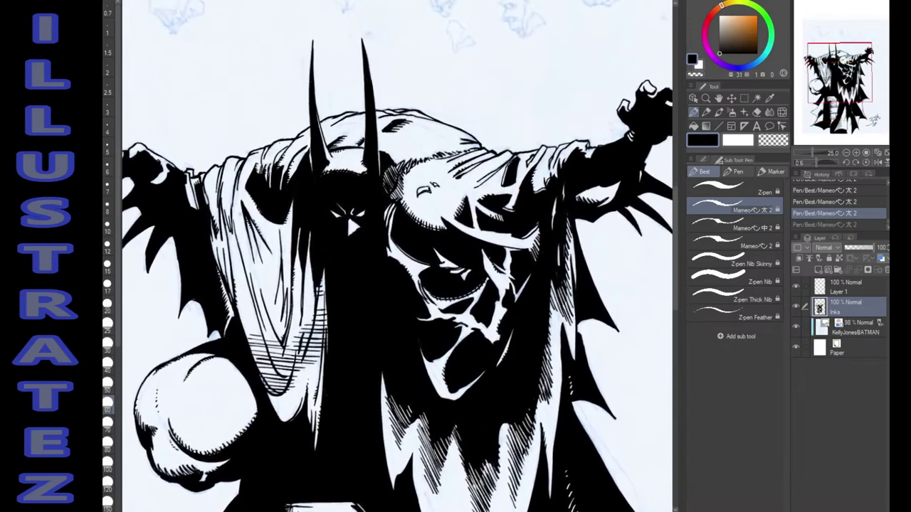
# Feather the edges of the narrow white cape folds beside the boot with short hatching strokes.
pyautogui.scroll(-4, 397, 256)
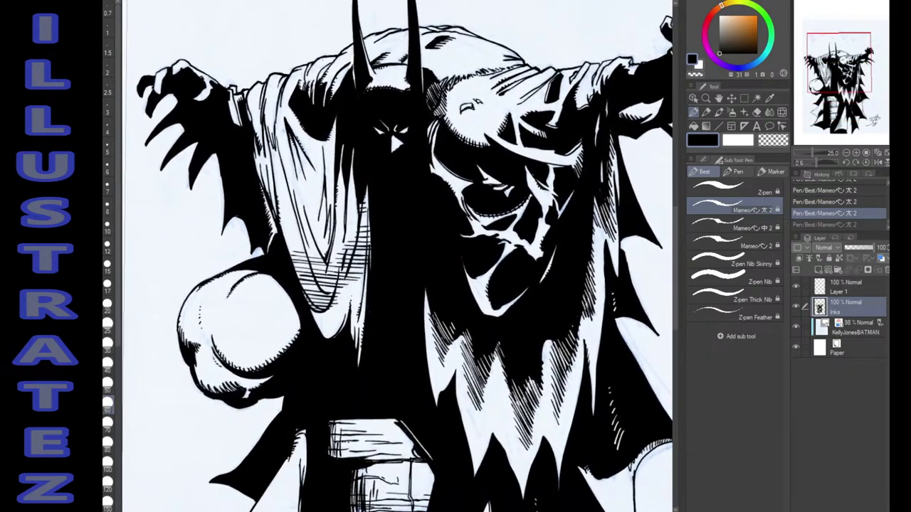
pyautogui.hscroll(1, 397, 256)
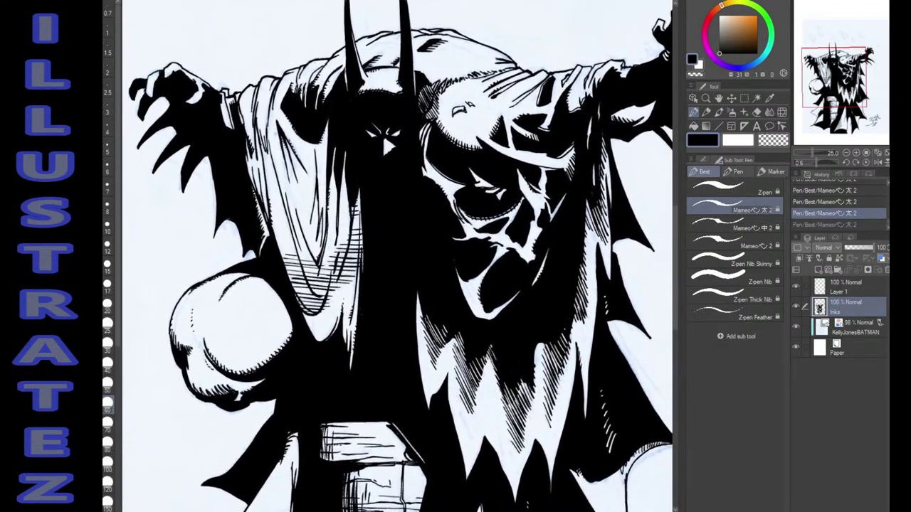
pyautogui.scroll(-1, 397, 256)
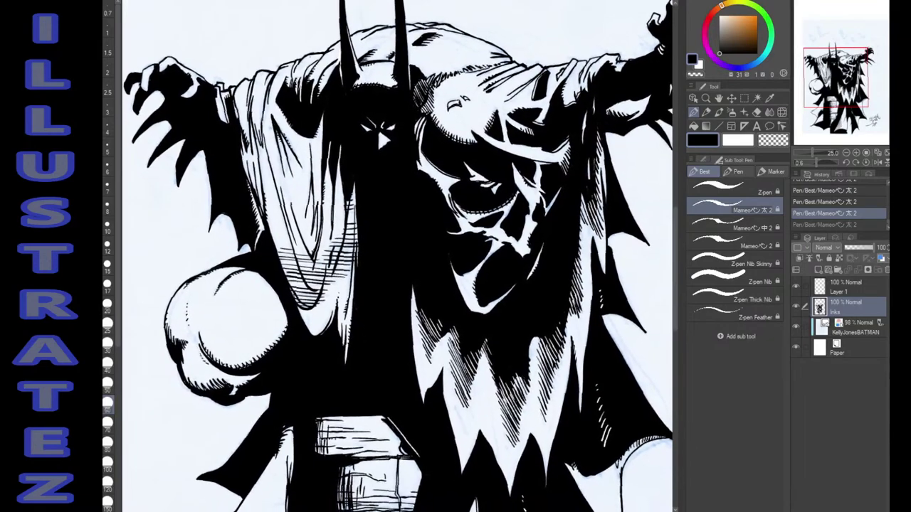
pyautogui.scroll(-1, 397, 256)
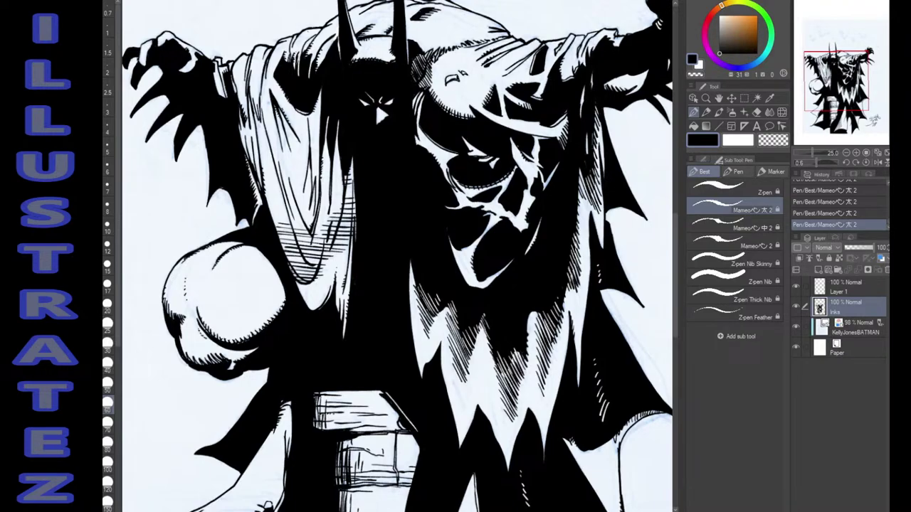
pyautogui.moveTo(397, 394); pyautogui.dragTo(417, 118)
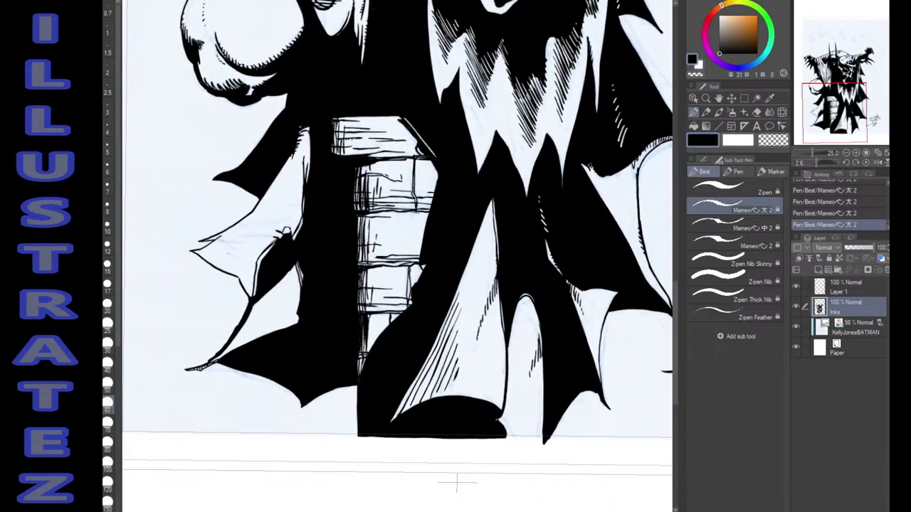
pyautogui.moveTo(457, 483); pyautogui.dragTo(452, 482)
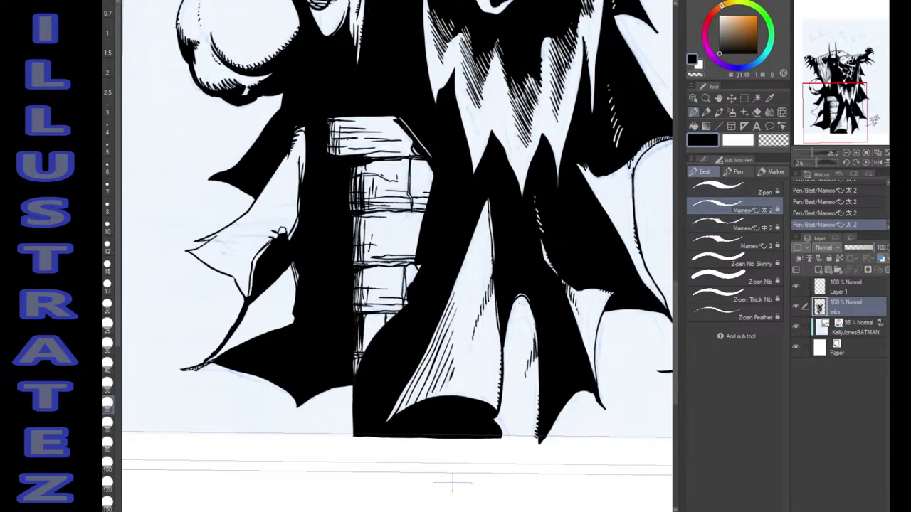
pyautogui.moveTo(452, 483)
pyautogui.mouseDown()
pyautogui.moveTo(417, 433)
pyautogui.moveTo(409, 504)
pyautogui.mouseUp()
pyautogui.moveTo(399, 256); pyautogui.dragTo(443, 274)
pyautogui.moveTo(450, 511); pyautogui.dragTo(508, 507)
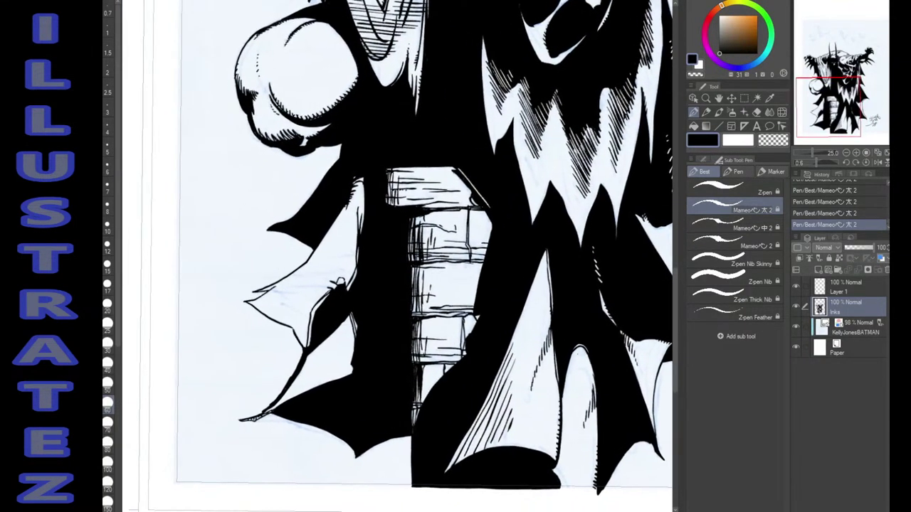
# Switch the pen colour to white and draw thin vertical edge lines down the blackened base of the brick pillar.
pyautogui.moveTo(409, 452); pyautogui.dragTo(411, 484)
pyautogui.press('x')
pyautogui.moveTo(411, 438); pyautogui.dragTo(415, 485)
pyautogui.moveTo(415, 426); pyautogui.dragTo(418, 472)
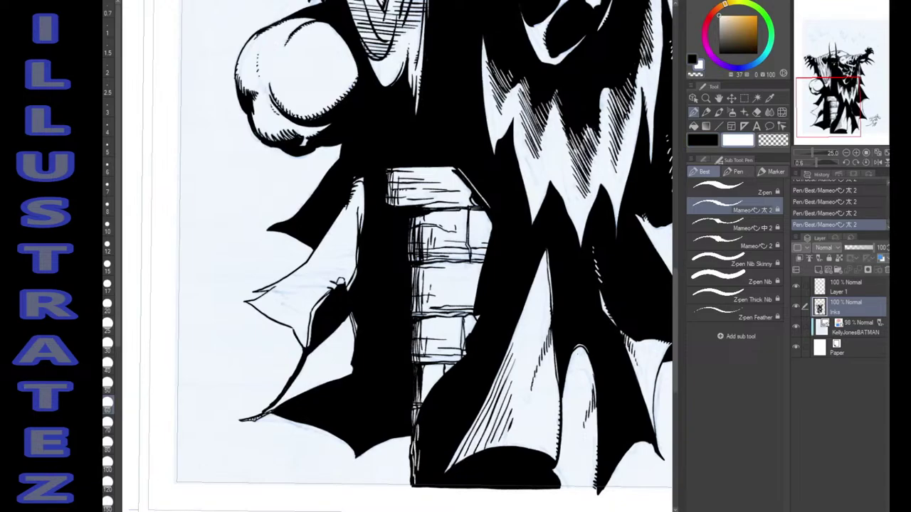
# Extend the pillar's brick joints into the black cape and boot with short white strokes, and switch back to black.
pyautogui.moveTo(421, 408); pyautogui.dragTo(440, 403)
pyautogui.moveTo(462, 363); pyautogui.dragTo(482, 361)
pyautogui.moveTo(446, 407); pyautogui.dragTo(458, 404)
pyautogui.moveTo(476, 312); pyautogui.dragTo(498, 307)
pyautogui.moveTo(487, 260); pyautogui.dragTo(509, 254)
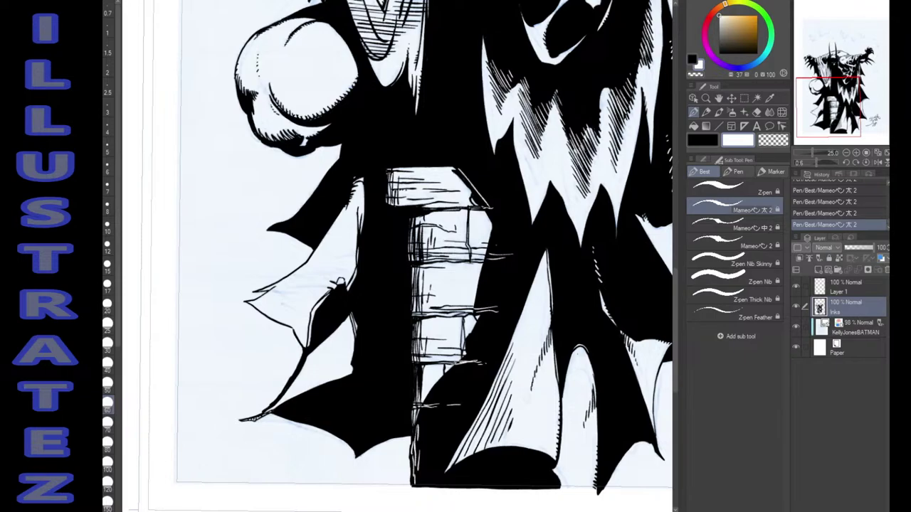
pyautogui.moveTo(418, 473); pyautogui.dragTo(414, 488)
pyautogui.moveTo(426, 452); pyautogui.dragTo(447, 447)
pyautogui.press('x')
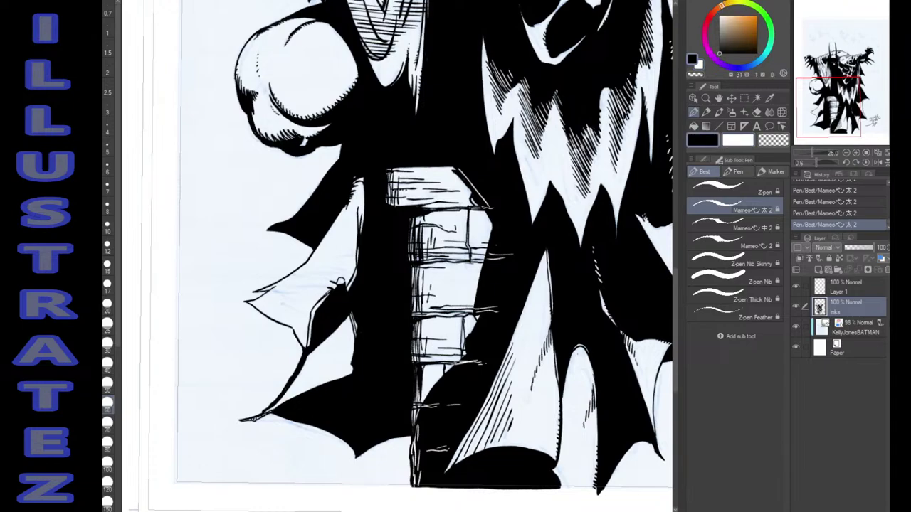
# Add a short black stroke to the edge of the white cape fold above the boot and check the whole figure.
pyautogui.moveTo(562, 397); pyautogui.dragTo(562, 407)
pyautogui.click(847, 153)
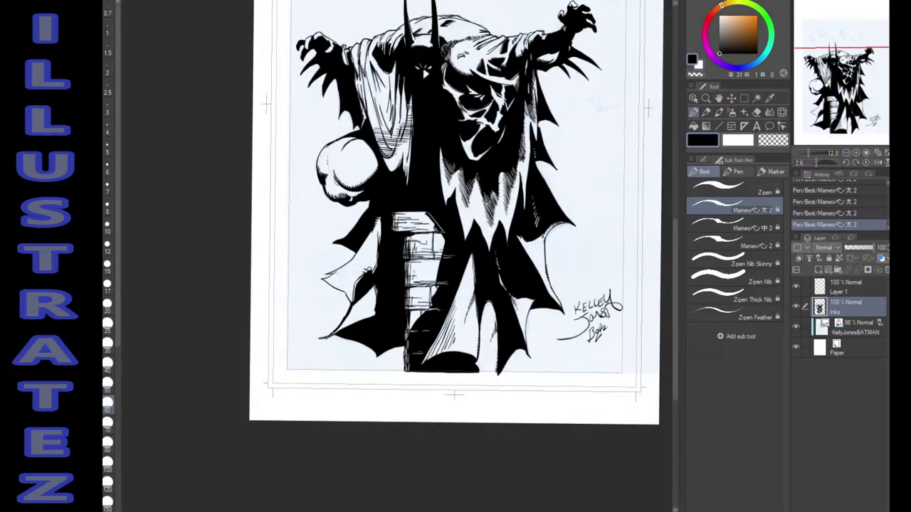
pyautogui.moveTo(396, 228); pyautogui.dragTo(378, 349)
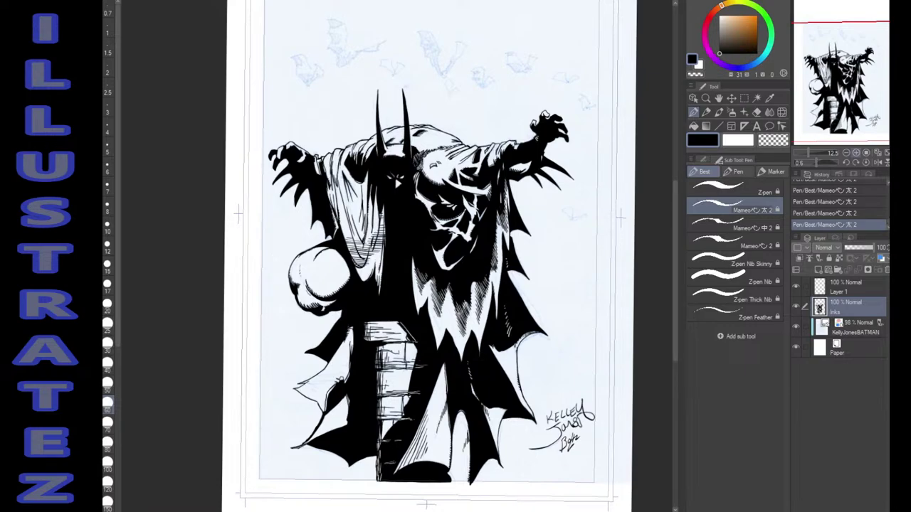
# Ink the outline of the large central bat above Batman's ears, including both wings, the body and the wing membranes.
pyautogui.click(856, 153)
pyautogui.click(856, 153)
pyautogui.moveTo(834, 82); pyautogui.dragTo(839, 47)
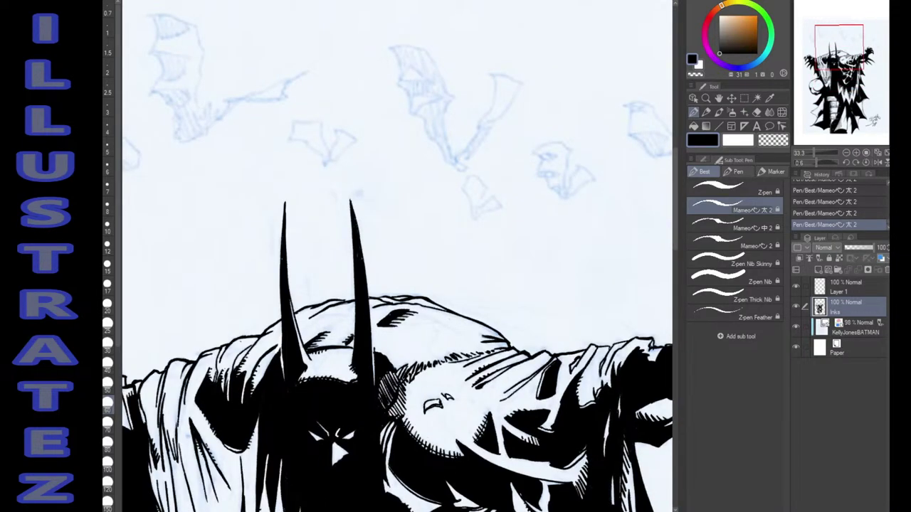
pyautogui.moveTo(374, 349); pyautogui.dragTo(388, 360)
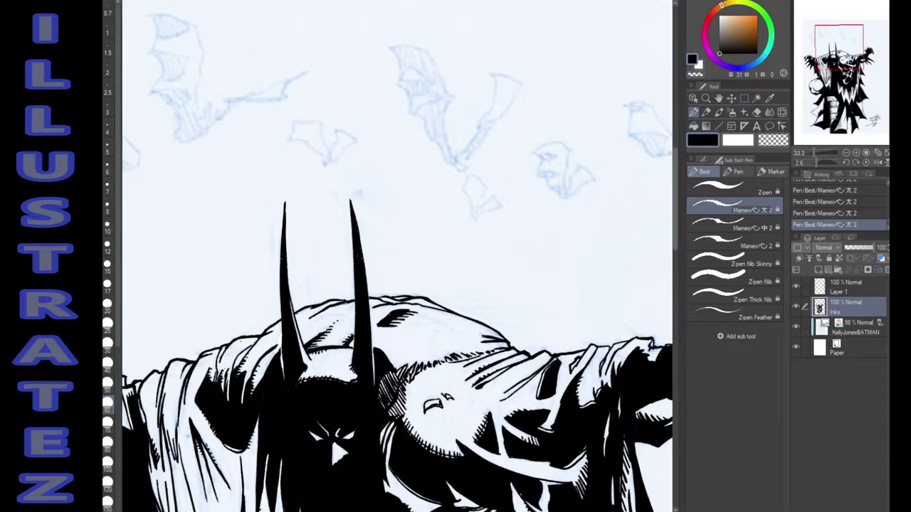
pyautogui.moveTo(397, 256); pyautogui.dragTo(415, 279)
pyautogui.moveTo(408, 70)
pyautogui.mouseDown()
pyautogui.moveTo(425, 128)
pyautogui.moveTo(464, 182)
pyautogui.mouseUp()
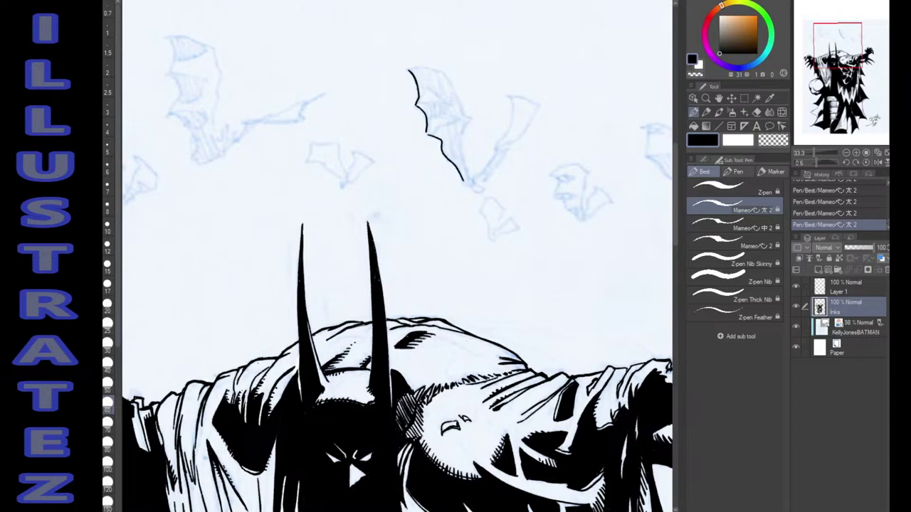
pyautogui.moveTo(467, 122)
pyautogui.mouseDown()
pyautogui.moveTo(470, 179)
pyautogui.moveTo(496, 151)
pyautogui.moveTo(511, 125)
pyautogui.moveTo(507, 95)
pyautogui.moveTo(531, 103)
pyautogui.mouseUp()
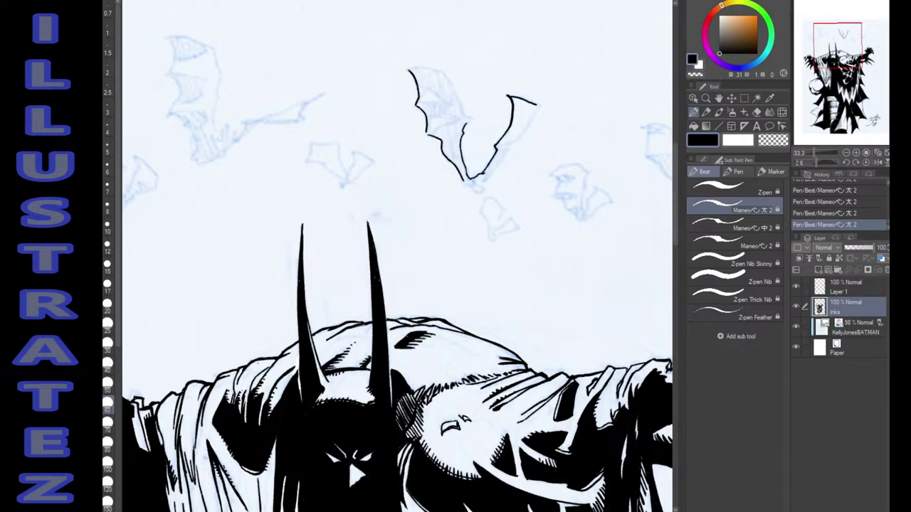
pyautogui.hotkey('ctrl', 'z')
pyautogui.moveTo(506, 94)
pyautogui.mouseDown()
pyautogui.moveTo(541, 105)
pyautogui.moveTo(517, 141)
pyautogui.moveTo(496, 148)
pyautogui.moveTo(503, 151)
pyautogui.moveTo(477, 190)
pyautogui.mouseUp()
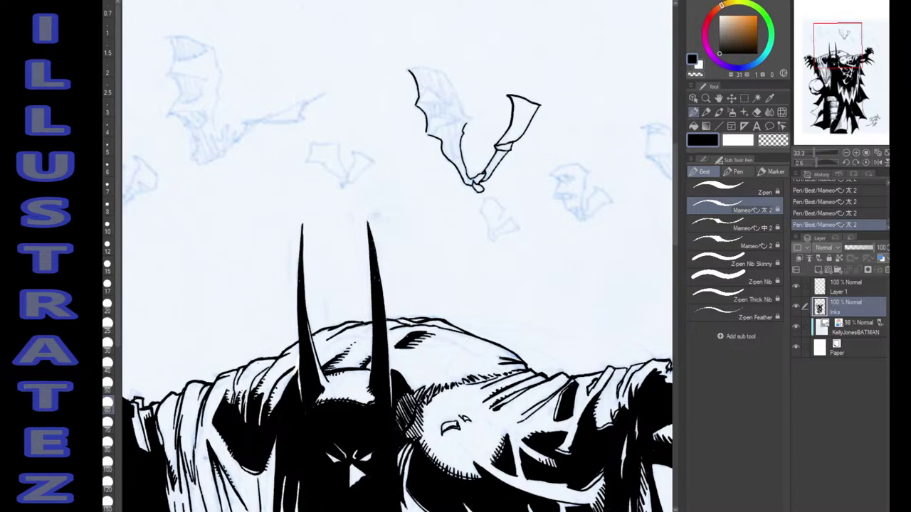
pyautogui.moveTo(430, 135)
pyautogui.mouseDown()
pyautogui.moveTo(453, 123)
pyautogui.moveTo(436, 118)
pyautogui.moveTo(428, 126)
pyautogui.moveTo(469, 117)
pyautogui.moveTo(442, 72)
pyautogui.moveTo(409, 69)
pyautogui.moveTo(428, 103)
pyautogui.moveTo(448, 103)
pyautogui.mouseUp()
pyautogui.moveTo(453, 106); pyautogui.dragTo(426, 103)
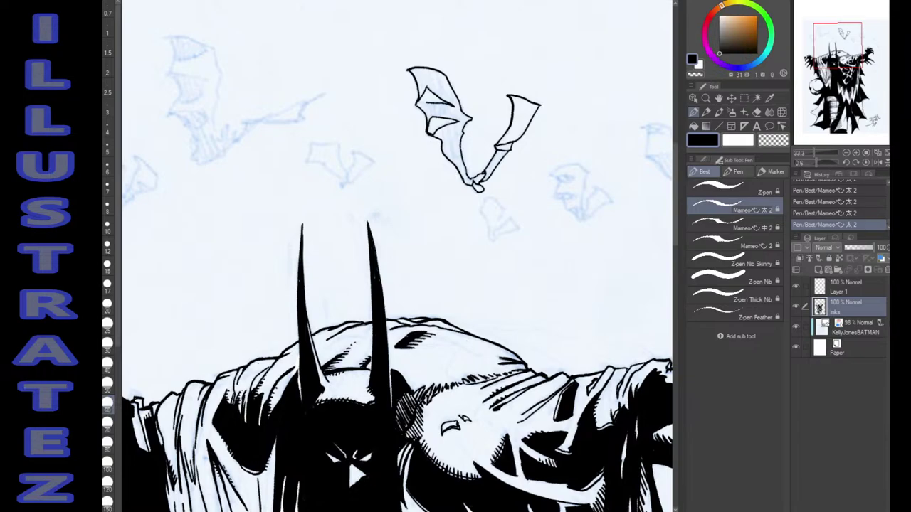
# Fill the large bat's scalloped wing and the lower part of its other wing with black, closing gaps near the body.
pyautogui.press('g')
pyautogui.click(496, 162)
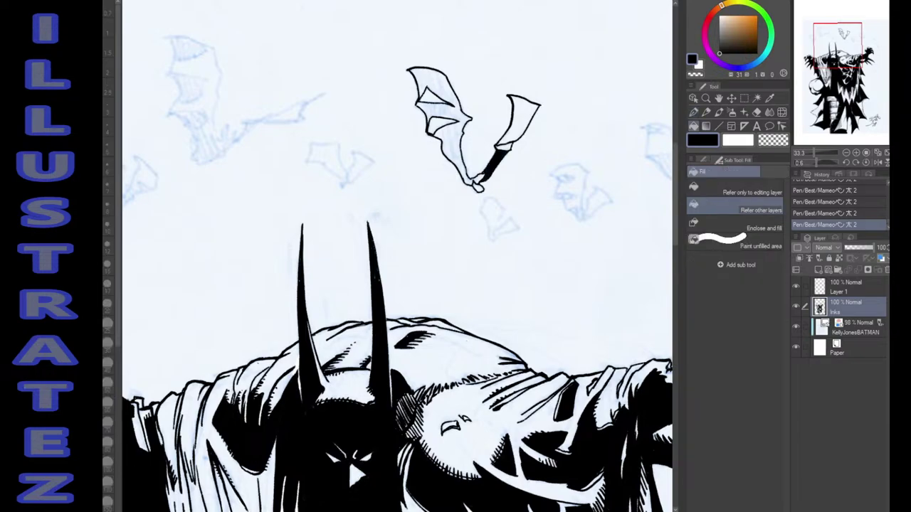
pyautogui.press('p')
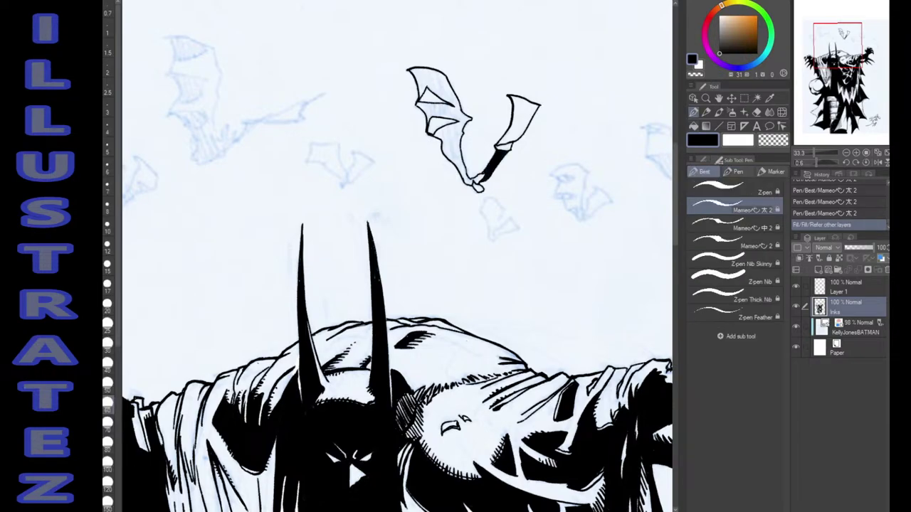
pyautogui.click(486, 175)
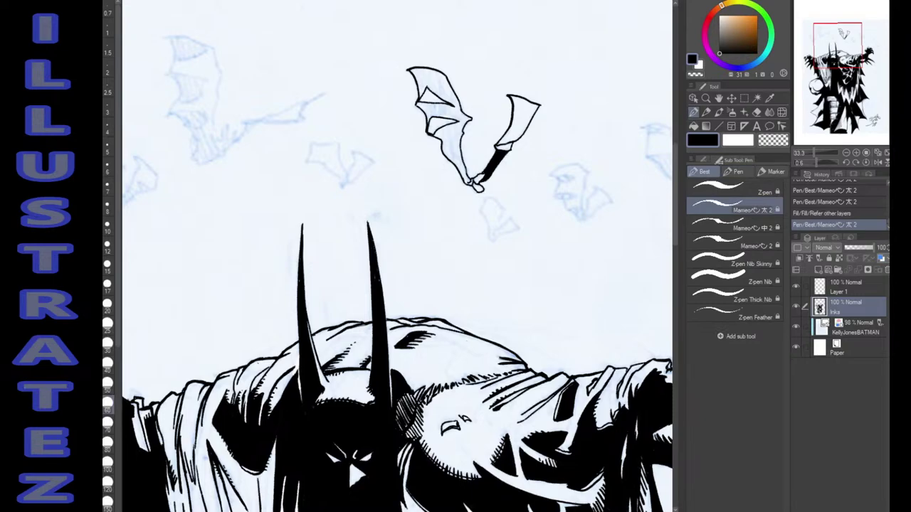
pyautogui.click(486, 175)
pyautogui.click(486, 175)
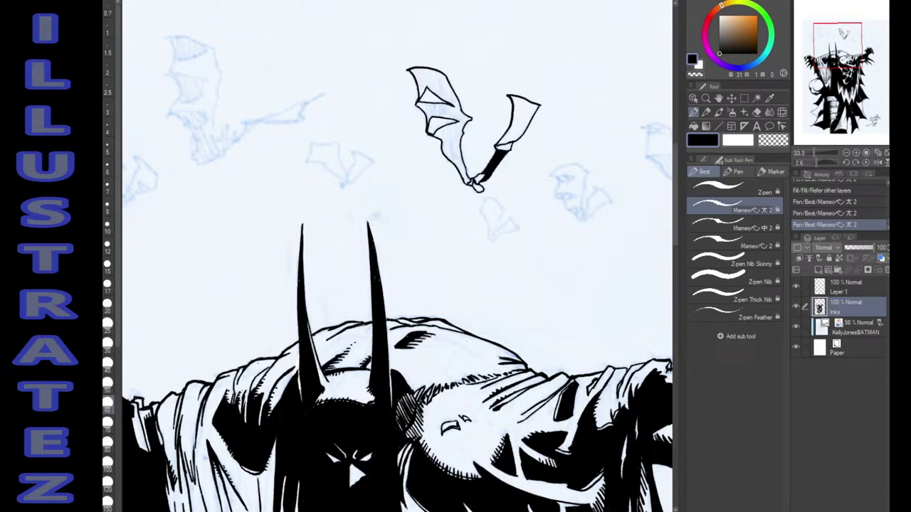
pyautogui.press('g')
pyautogui.click(450, 142)
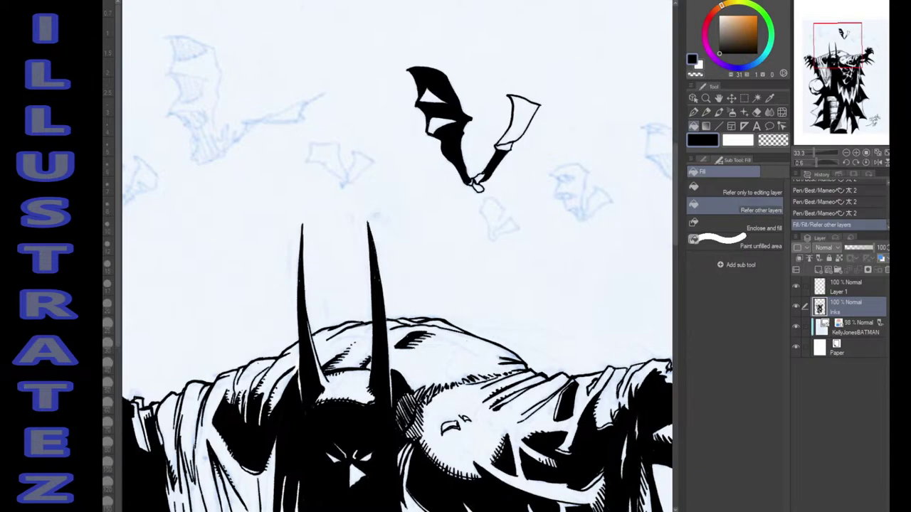
pyautogui.press('p')
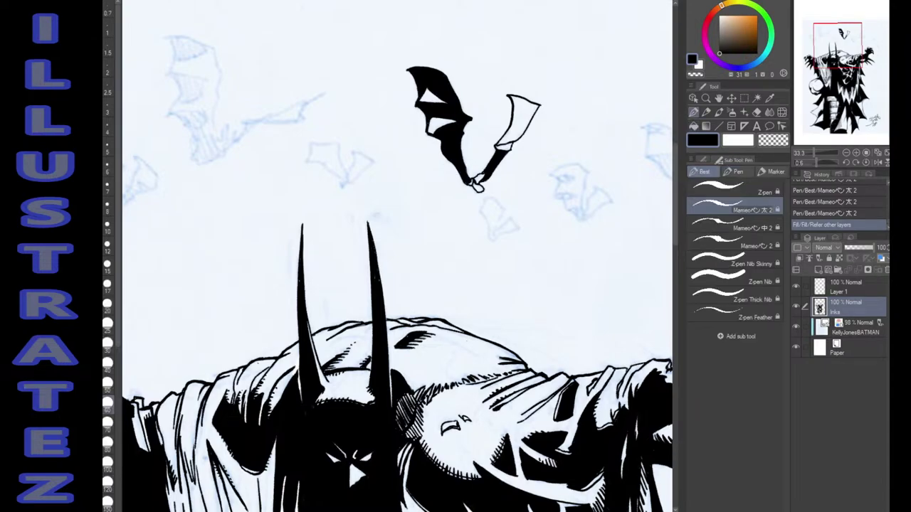
# Ink the small bat just below the large one and fill its larger wing with black.
pyautogui.moveTo(503, 213)
pyautogui.mouseDown()
pyautogui.moveTo(498, 226)
pyautogui.moveTo(490, 198)
pyautogui.mouseUp()
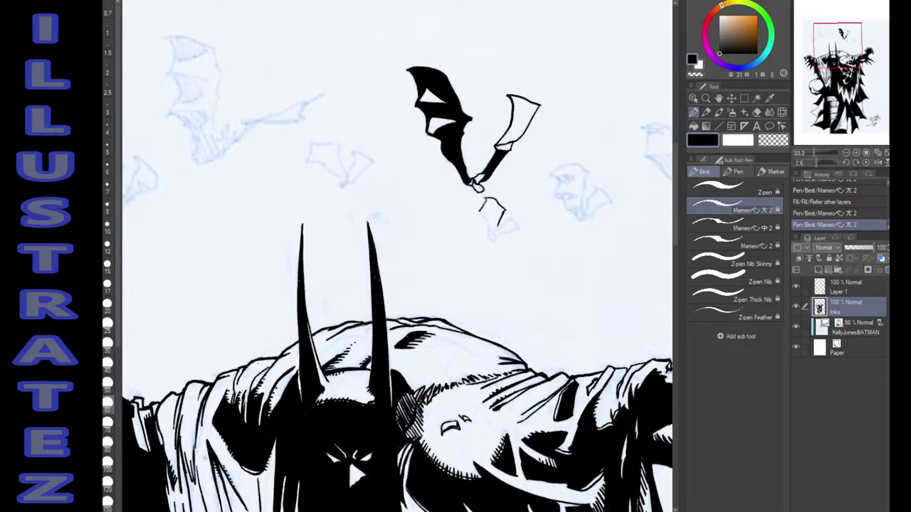
pyautogui.moveTo(484, 212)
pyautogui.mouseDown()
pyautogui.moveTo(495, 242)
pyautogui.moveTo(511, 217)
pyautogui.moveTo(522, 229)
pyautogui.moveTo(502, 235)
pyautogui.mouseUp()
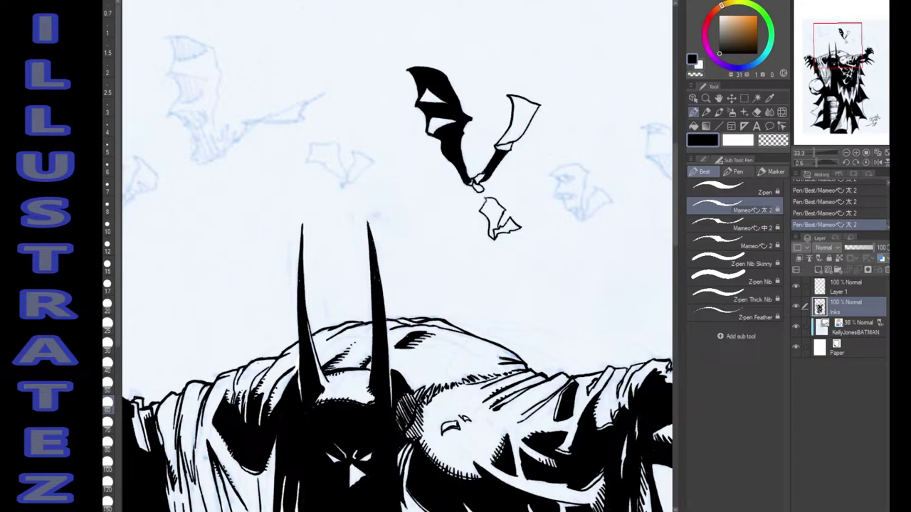
pyautogui.press('g')
pyautogui.click(492, 215)
pyautogui.press('p')
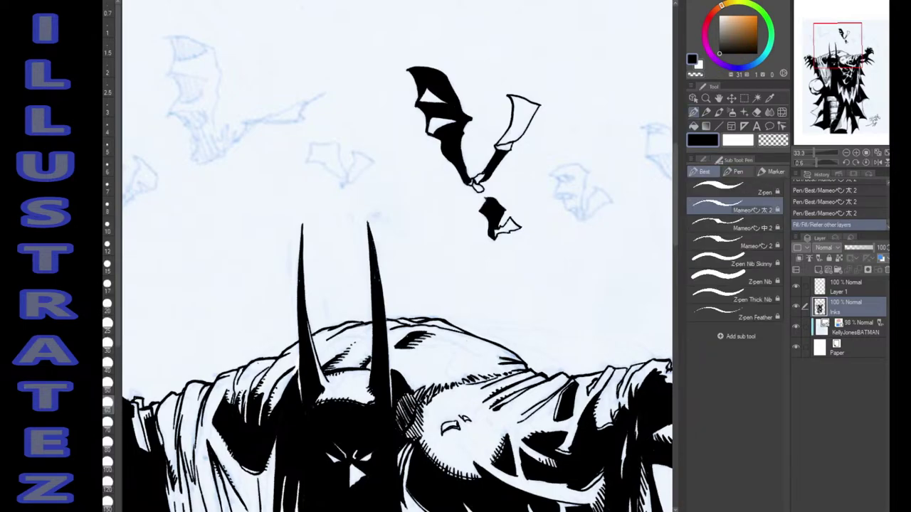
# Ink the bat beside the small finished one, with its wing membranes, and fill its larger wing with black.
pyautogui.moveTo(557, 176)
pyautogui.mouseDown()
pyautogui.moveTo(567, 208)
pyautogui.moveTo(549, 173)
pyautogui.moveTo(578, 165)
pyautogui.moveTo(589, 171)
pyautogui.moveTo(582, 210)
pyautogui.moveTo(592, 217)
pyautogui.moveTo(600, 189)
pyautogui.moveTo(612, 203)
pyautogui.moveTo(574, 220)
pyautogui.moveTo(567, 211)
pyautogui.moveTo(576, 198)
pyautogui.moveTo(563, 194)
pyautogui.moveTo(562, 177)
pyautogui.mouseUp()
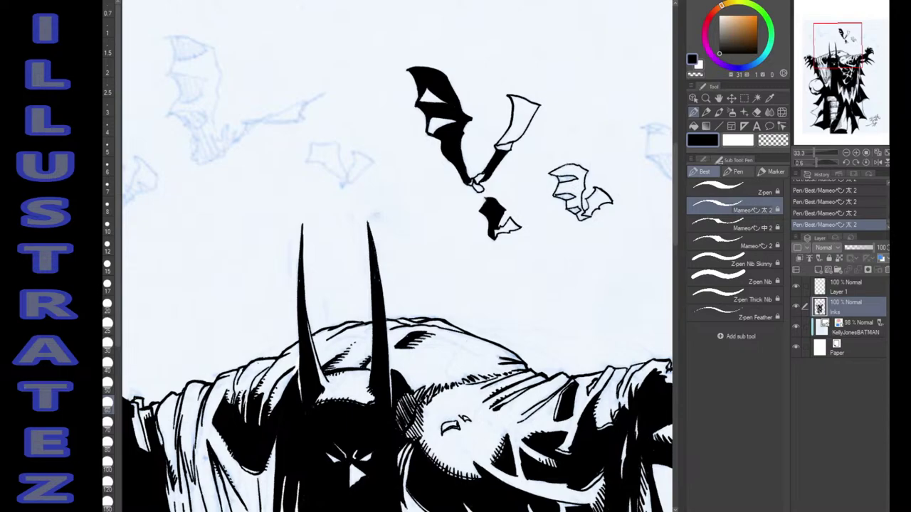
pyautogui.press('g')
pyautogui.click(578, 187)
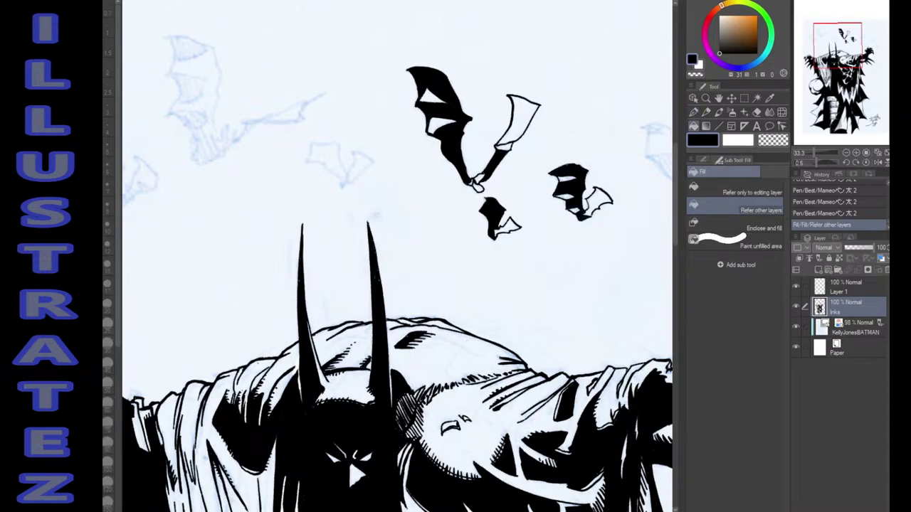
pyautogui.press('p')
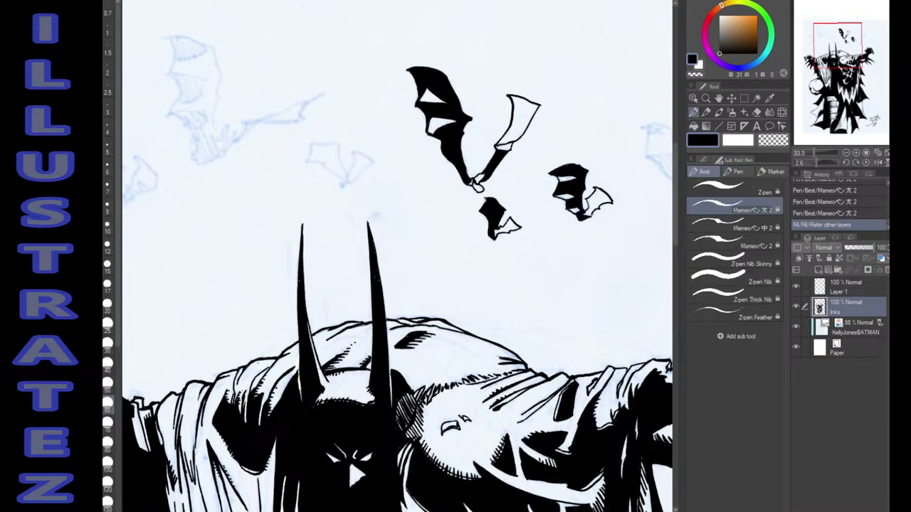
# Zoom out to the whole page and straighten the canvas rotation to check the inked bats against the figure.
pyautogui.moveTo(837, 46); pyautogui.dragTo(842, 79)
pyautogui.click(847, 152)
pyautogui.click(846, 152)
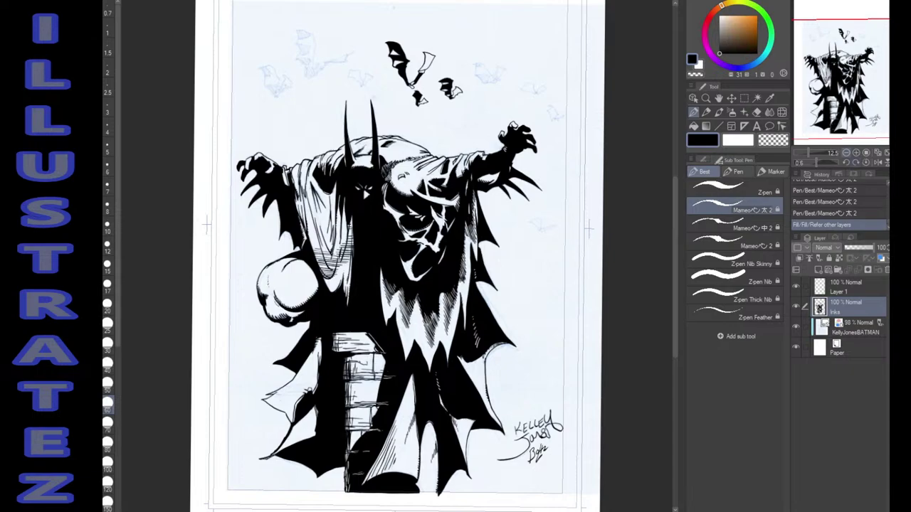
pyautogui.click(866, 162)
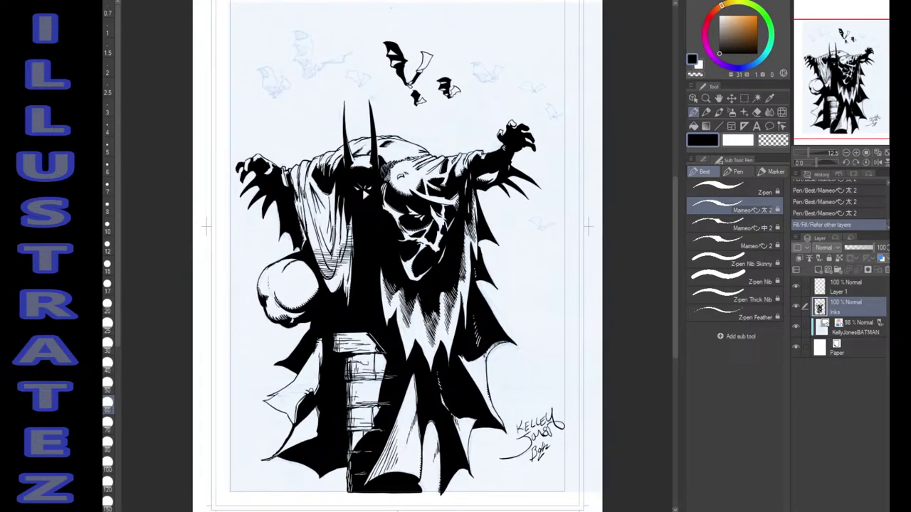